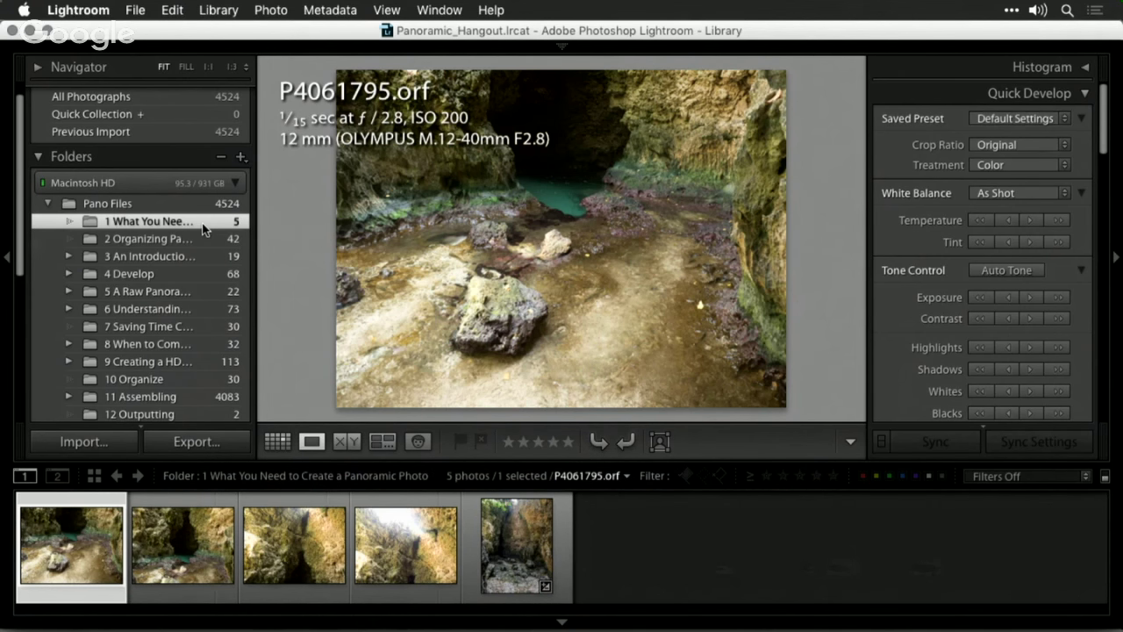
- Review the five photos in the 1 What You Need to Create a Panoramic Photo folder one by one in Loupe view
key("Right")
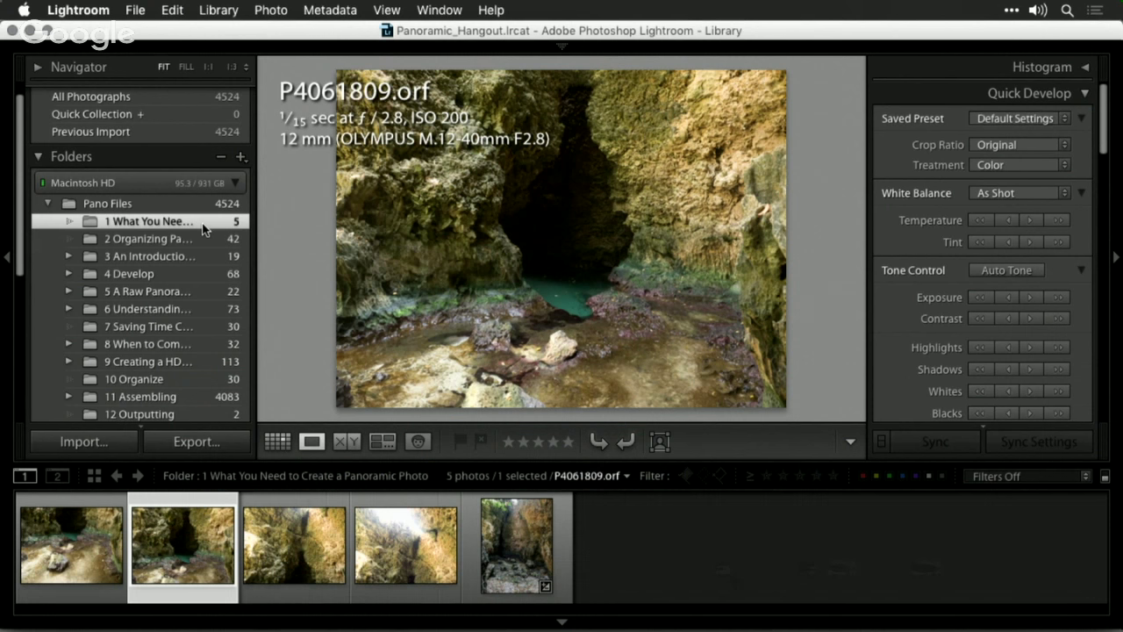
key("Left")
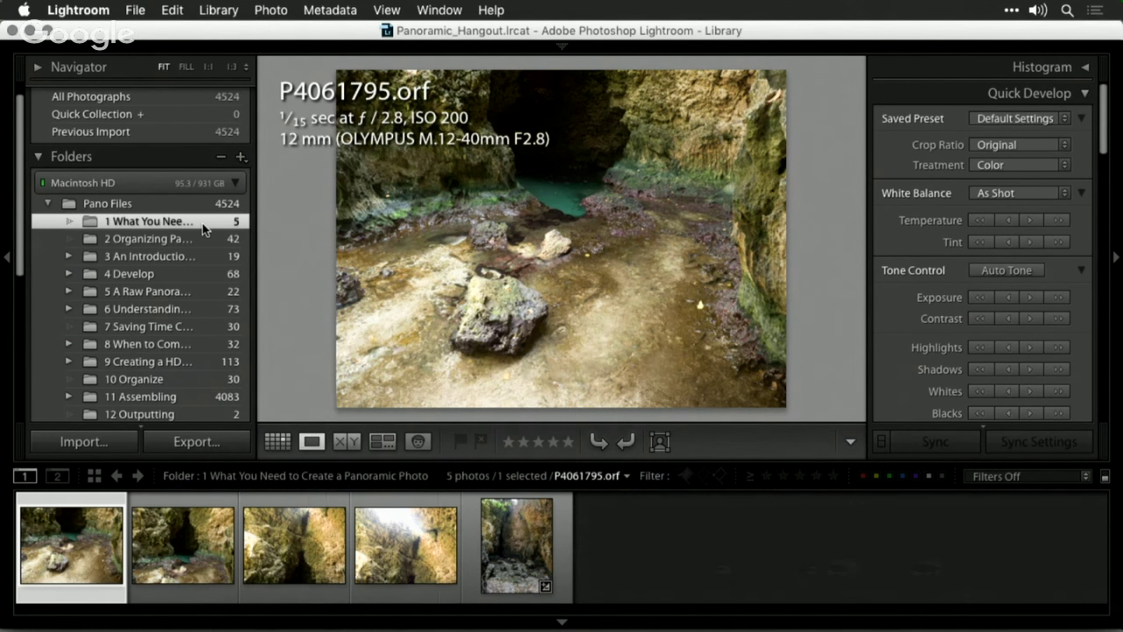
key("Right")
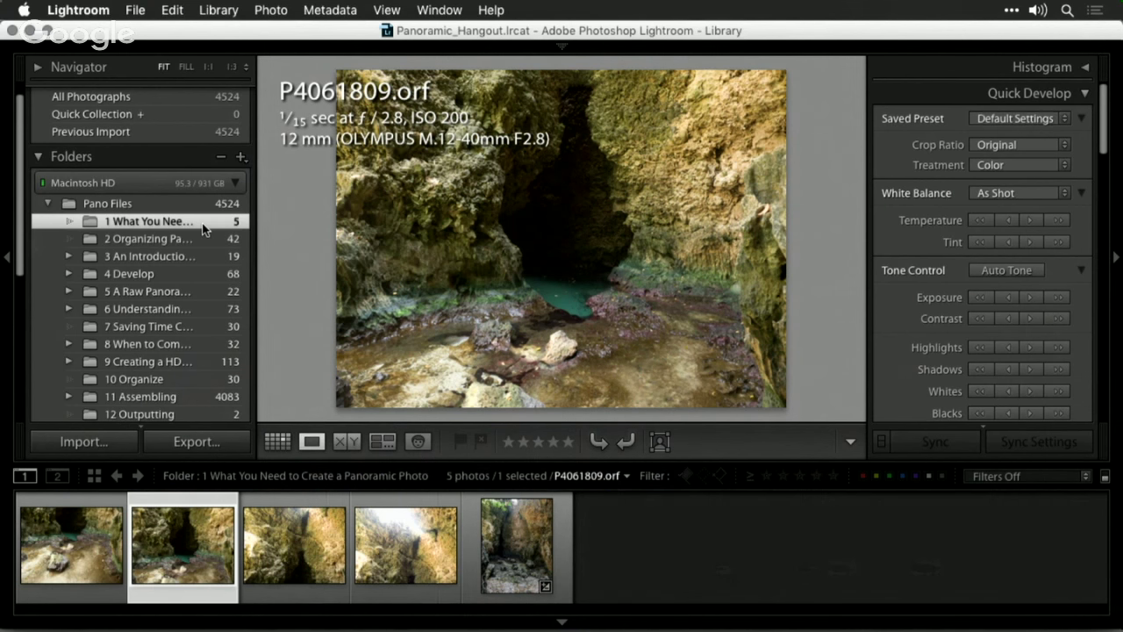
key("Right")
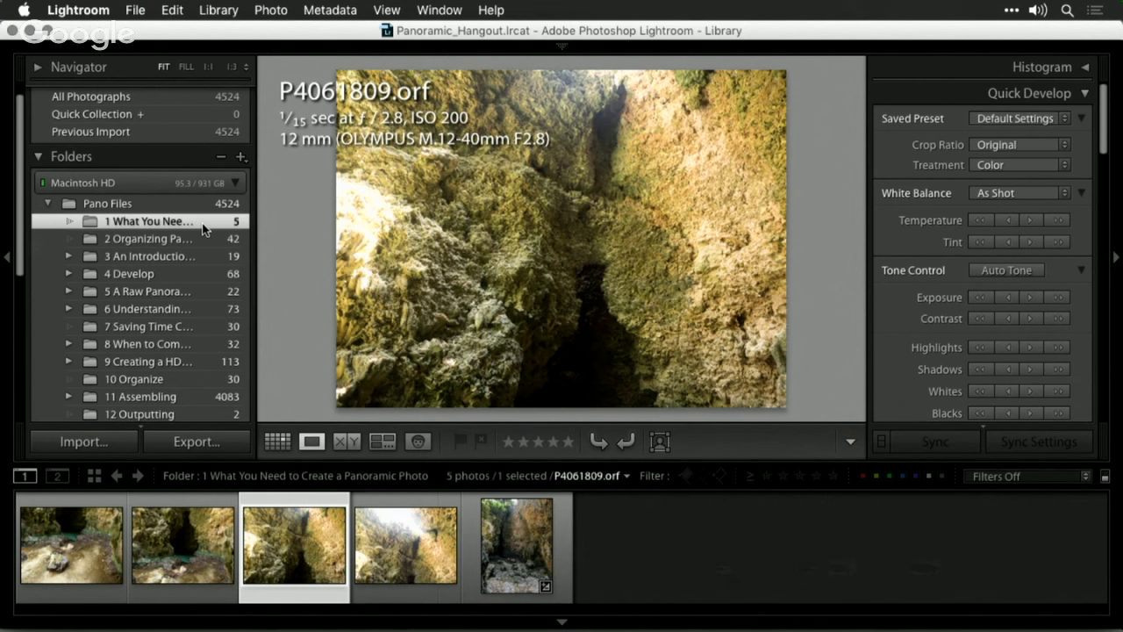
key("Right")
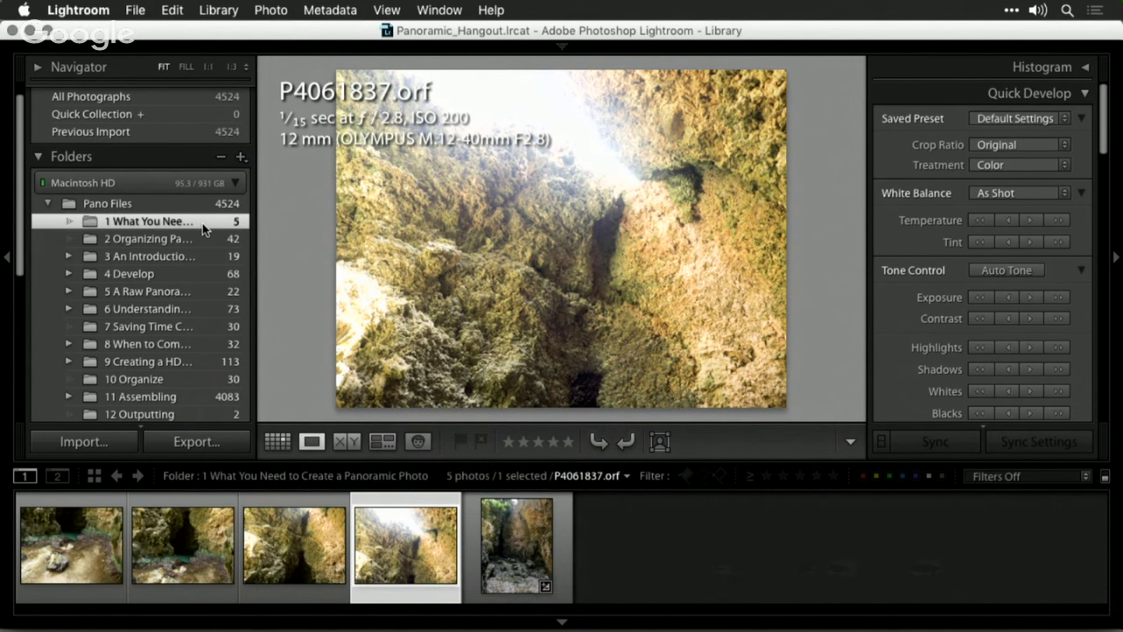
key("Right")
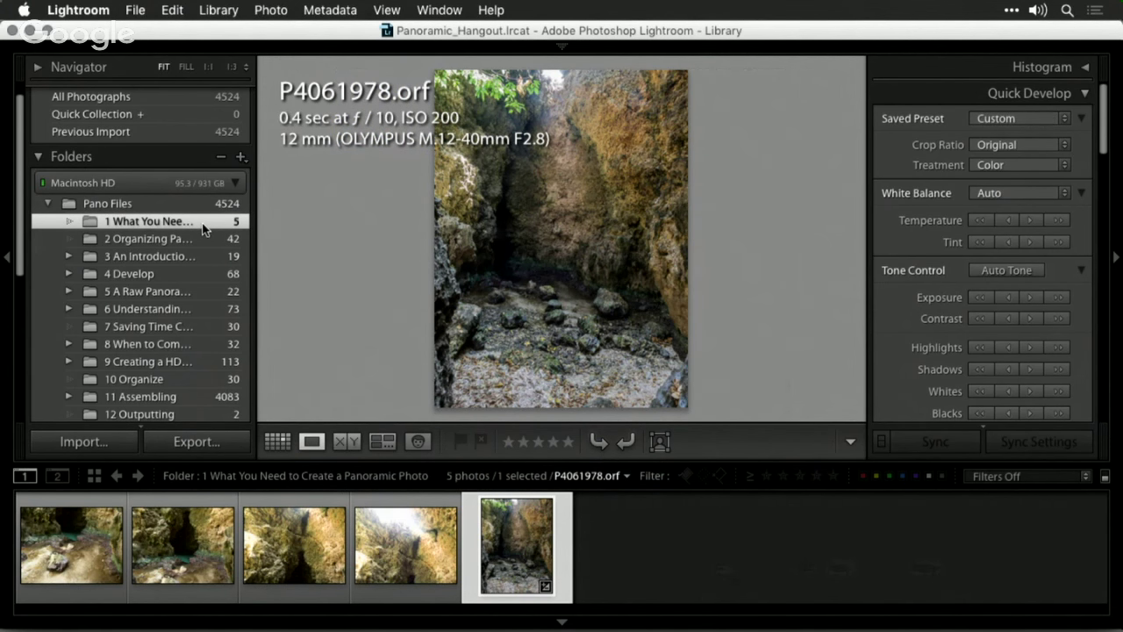
key("Left")
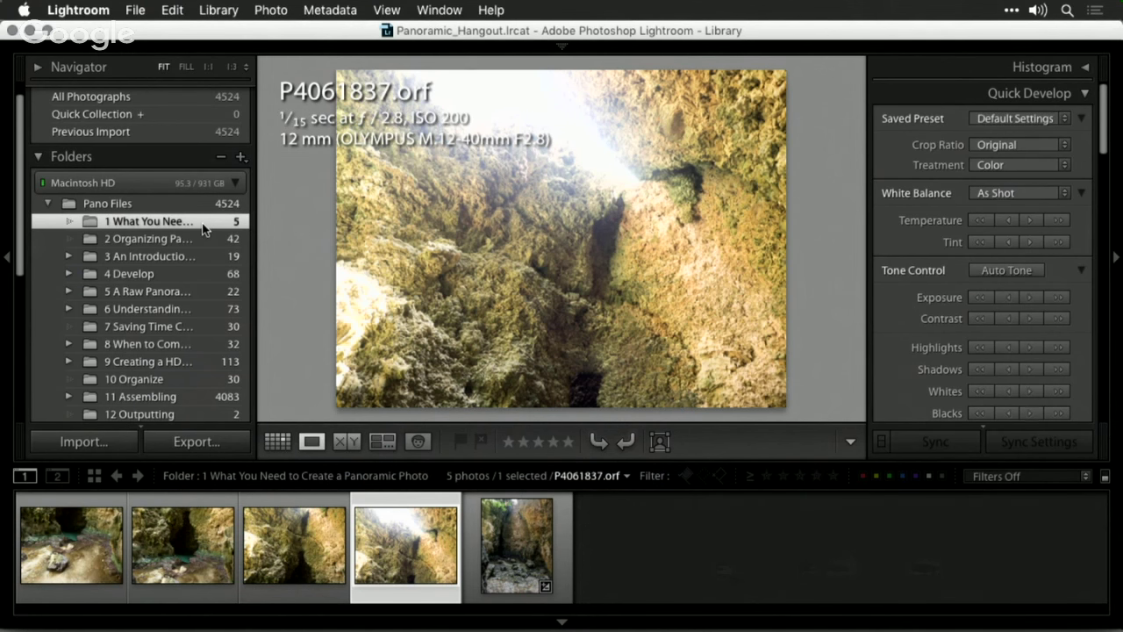
- Select the first four cave photos, ending at P4061837.orf, and start a Panorama photo merge with them
key("shift+Left")
key("shift+Left")
key("shift+Left")
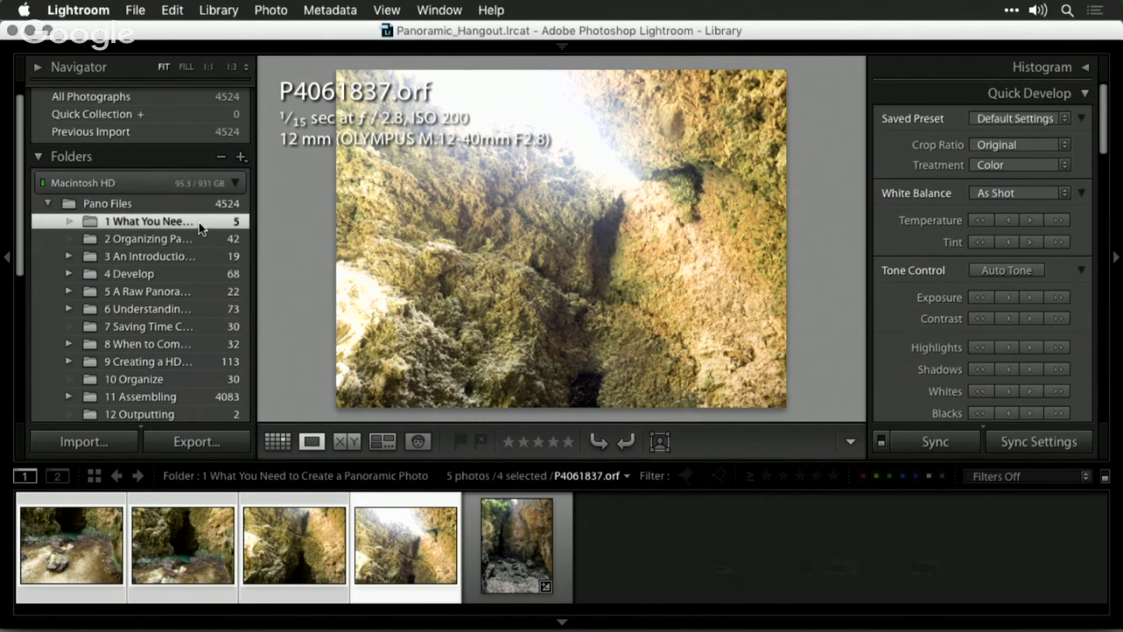
left_click(286, 7)
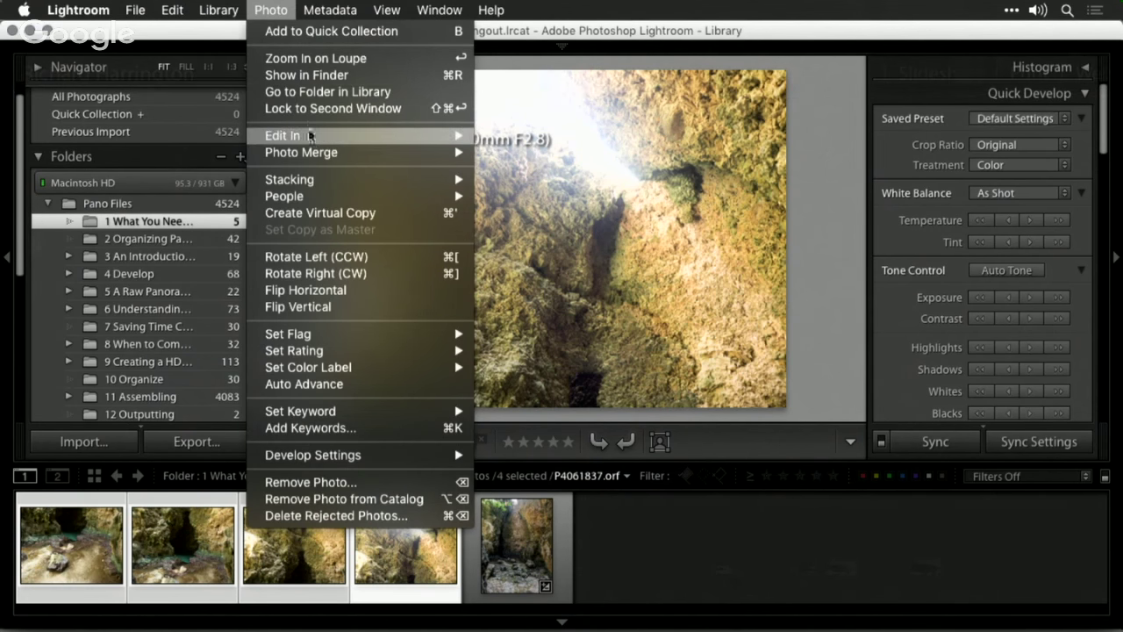
mouse_move(381, 151)
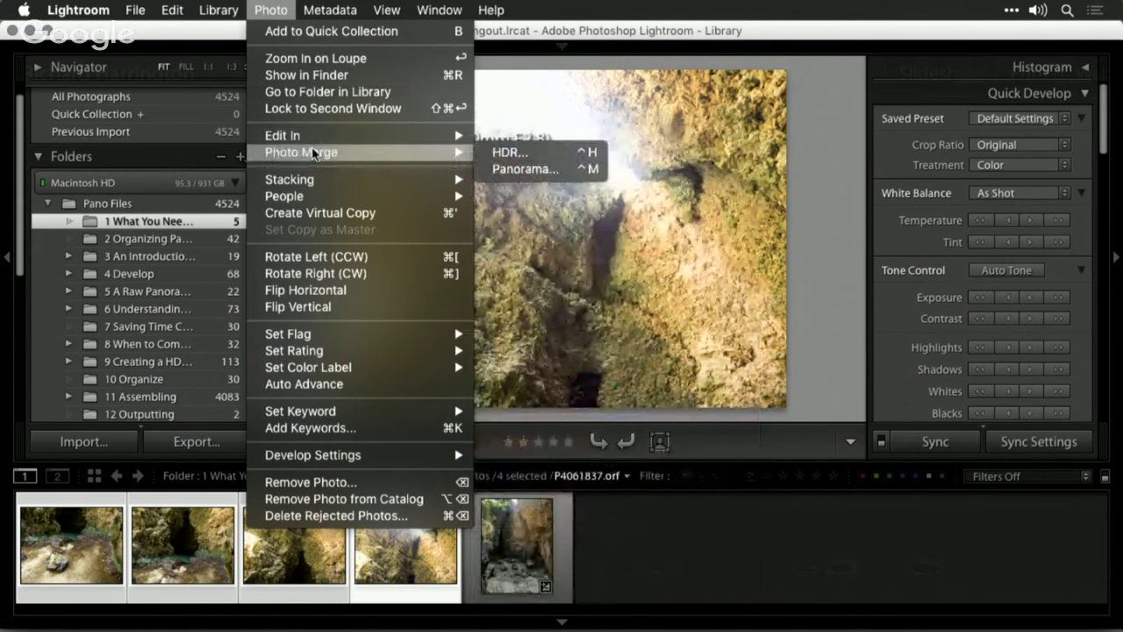
left_click(550, 170)
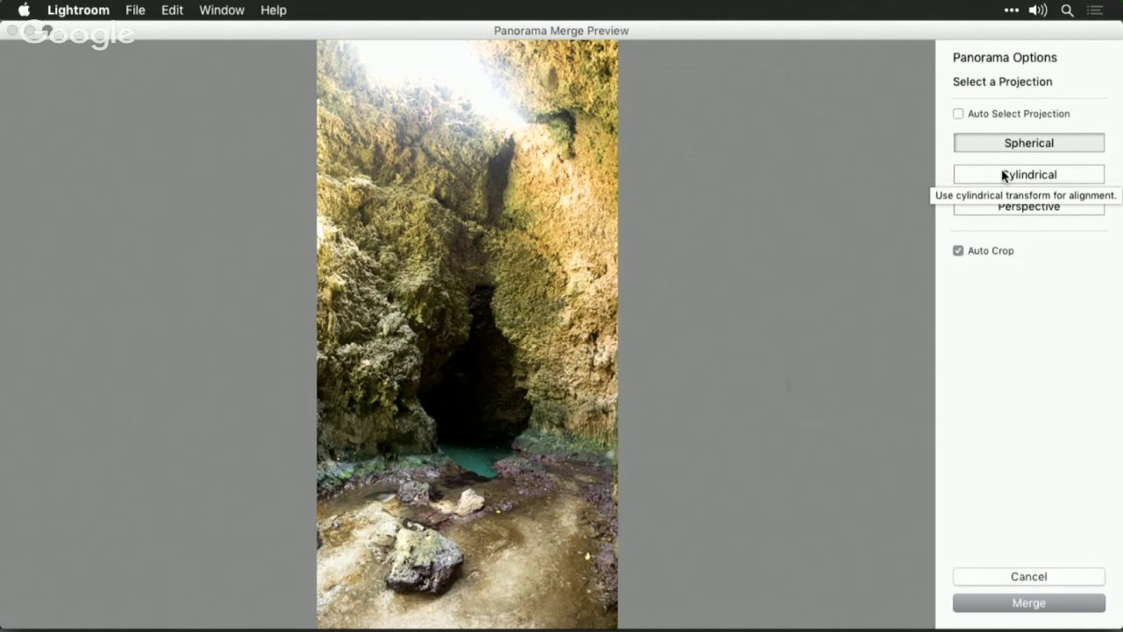
- Compare the Spherical, Cylindrical and Perspective projections, and merge the panorama with the Cylindrical projection
left_click(1005, 175)
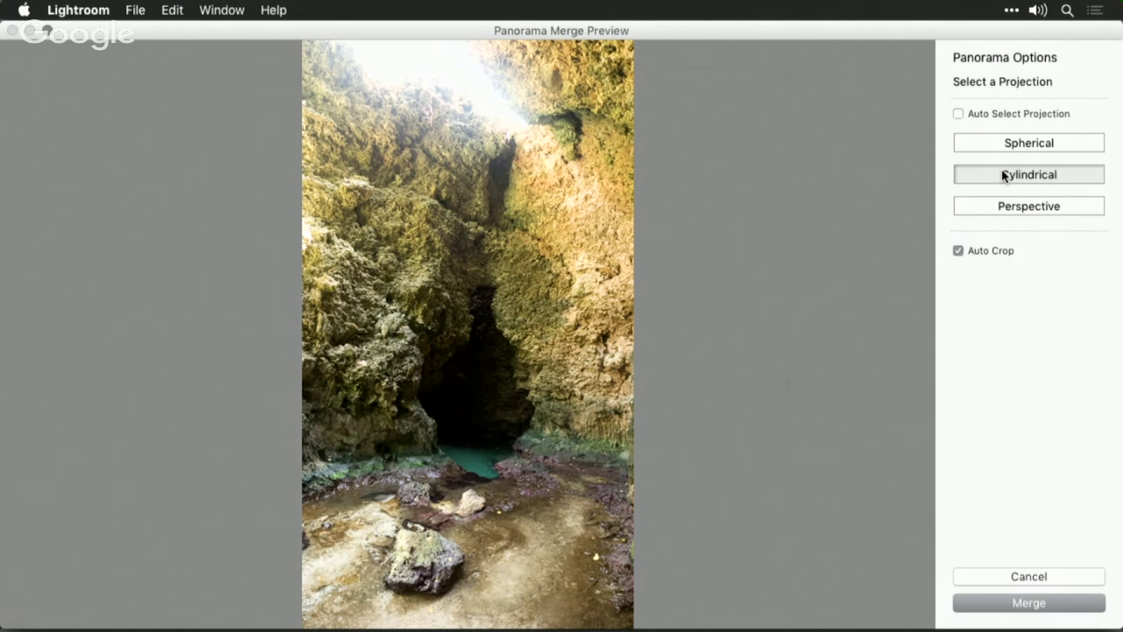
left_click(1002, 144)
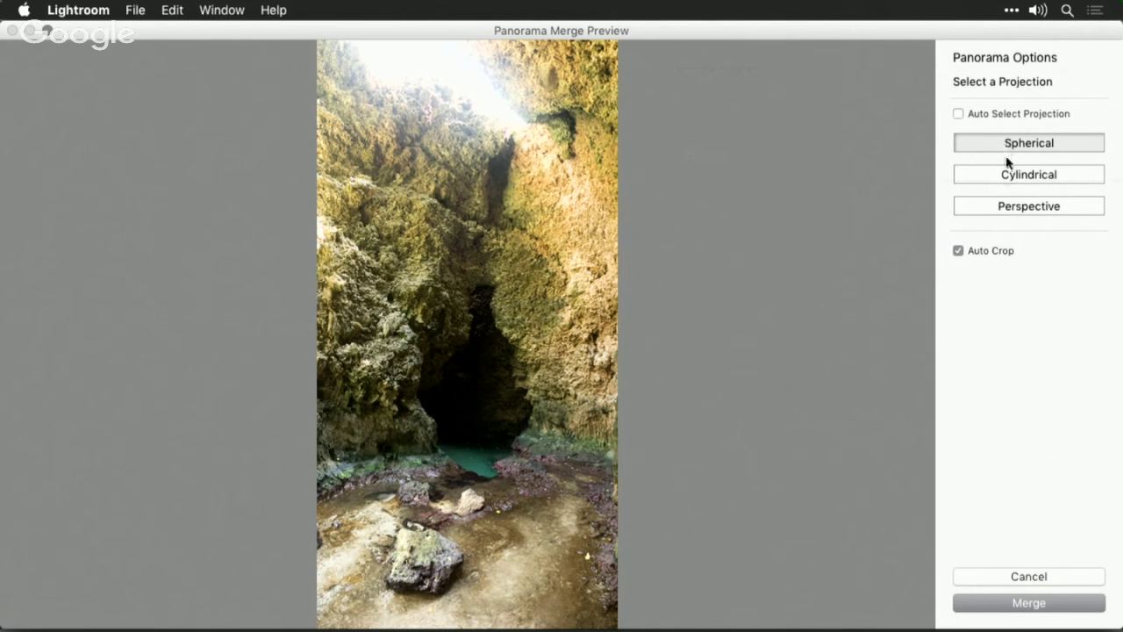
left_click(1005, 176)
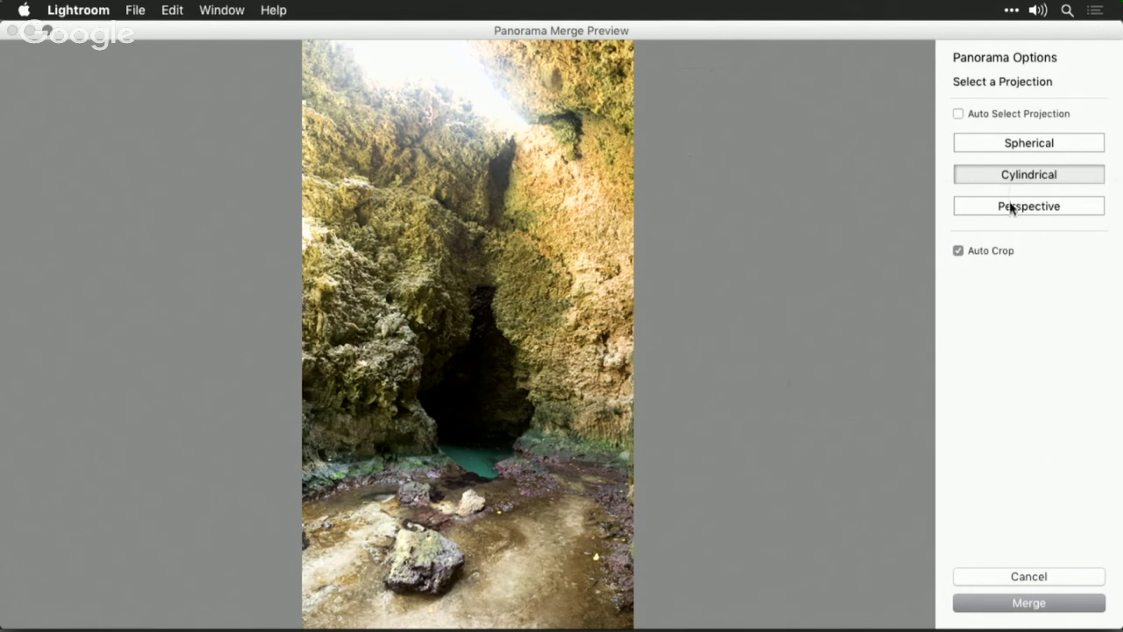
left_click(1010, 207)
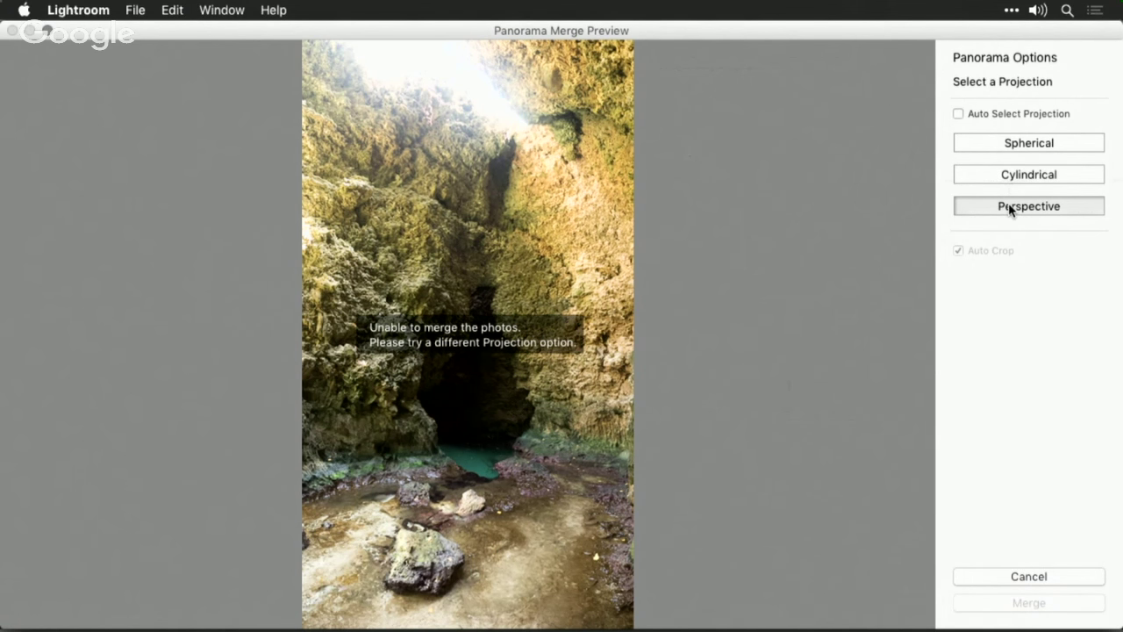
left_click(1025, 174)
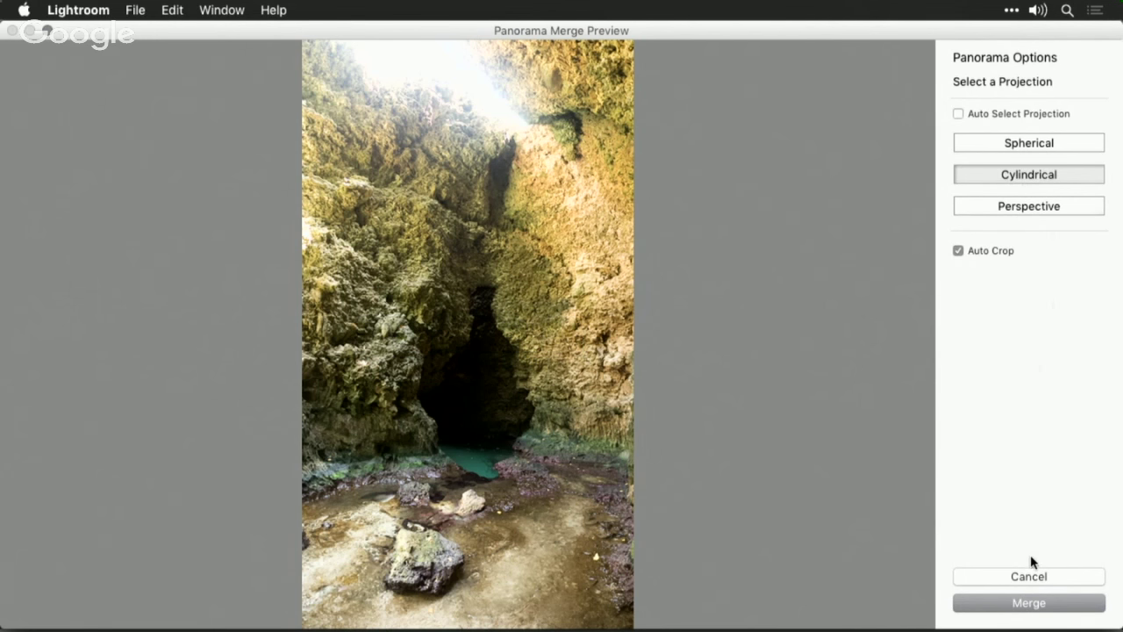
left_click(1040, 603)
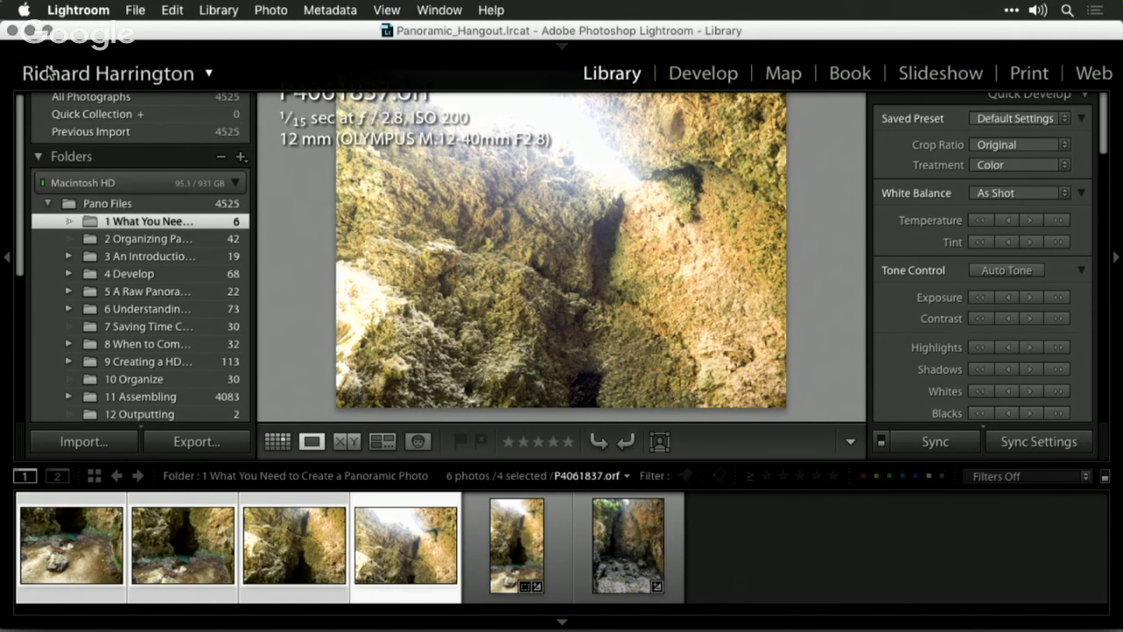
- Compare the merged panorama with P4061978.orf, and open P4061837-Pano.dng in the Develop module
left_click(514, 546)
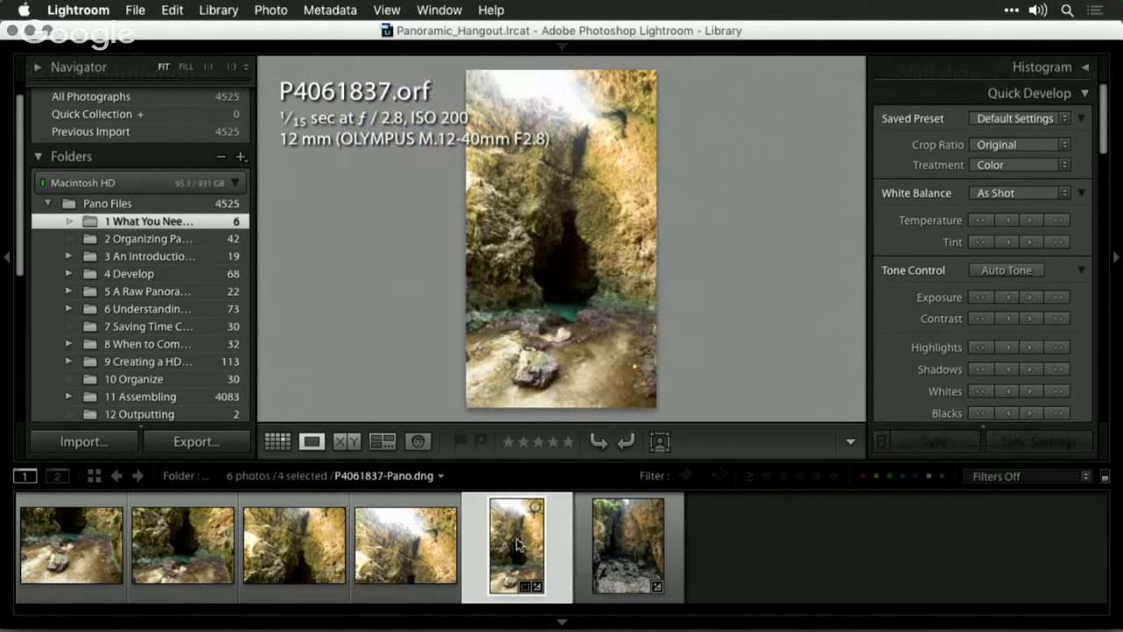
left_click(618, 543)
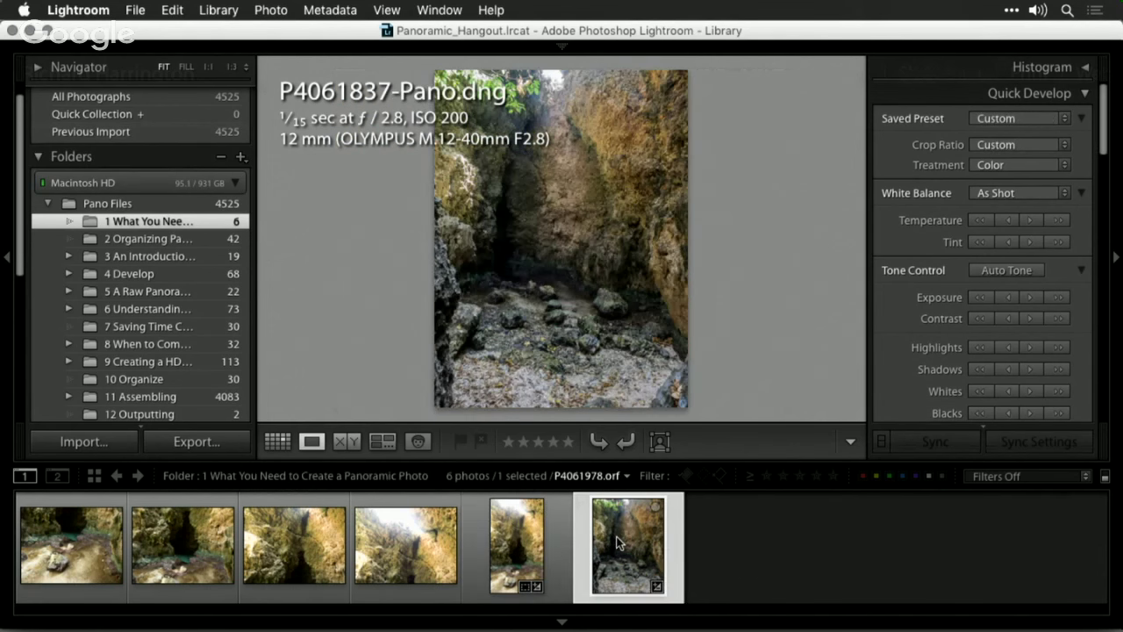
left_click(544, 546)
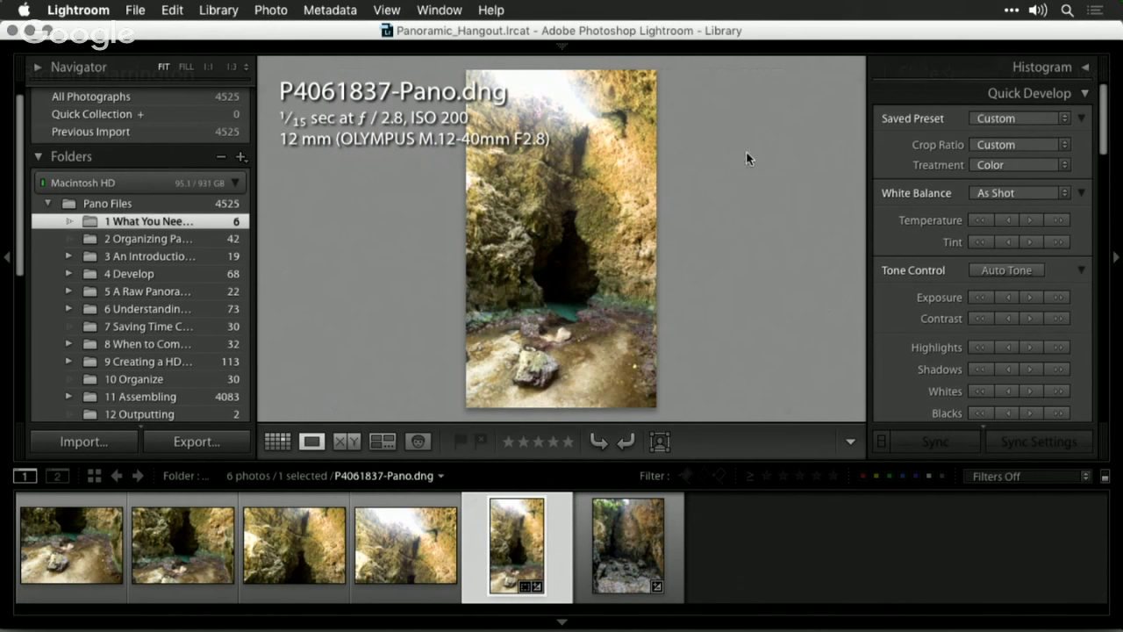
mouse_move(653, 53)
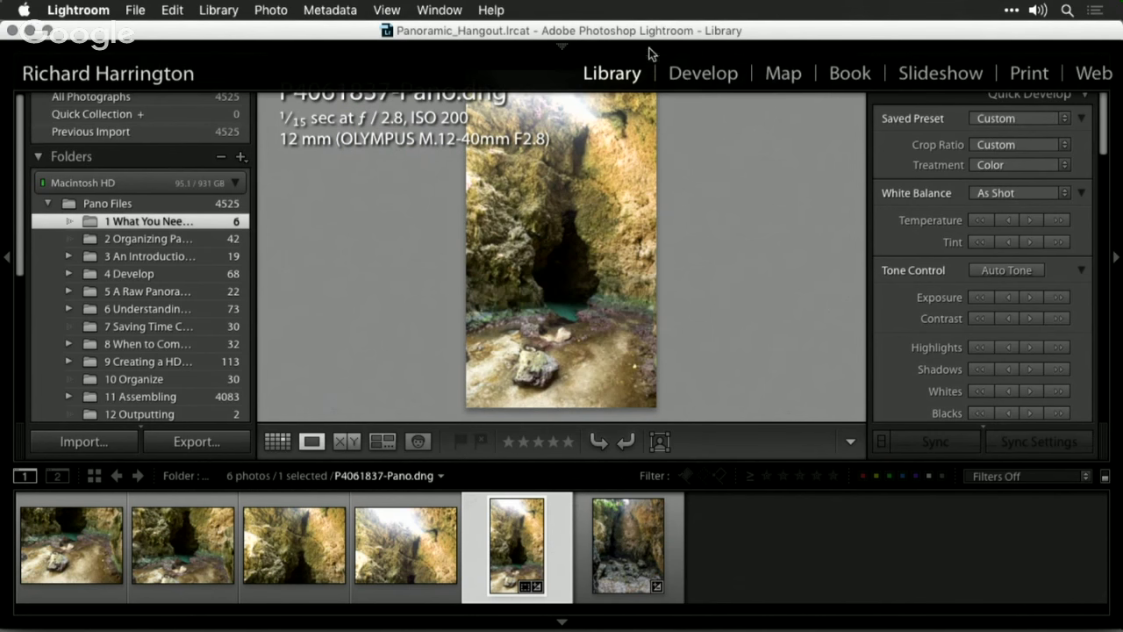
left_click(708, 76)
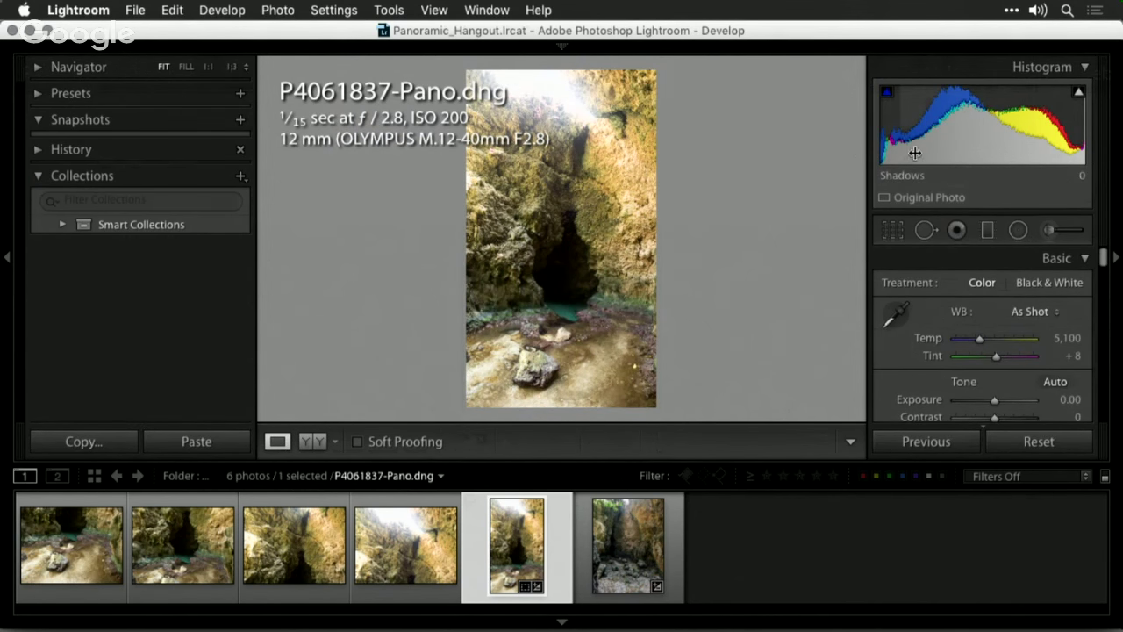
- Adjust the panorama's tones to exposure +0.34 and whites −46, and set the white balance to Auto
left_click_drag(1075, 140, 999, 151)
left_click(1036, 311)
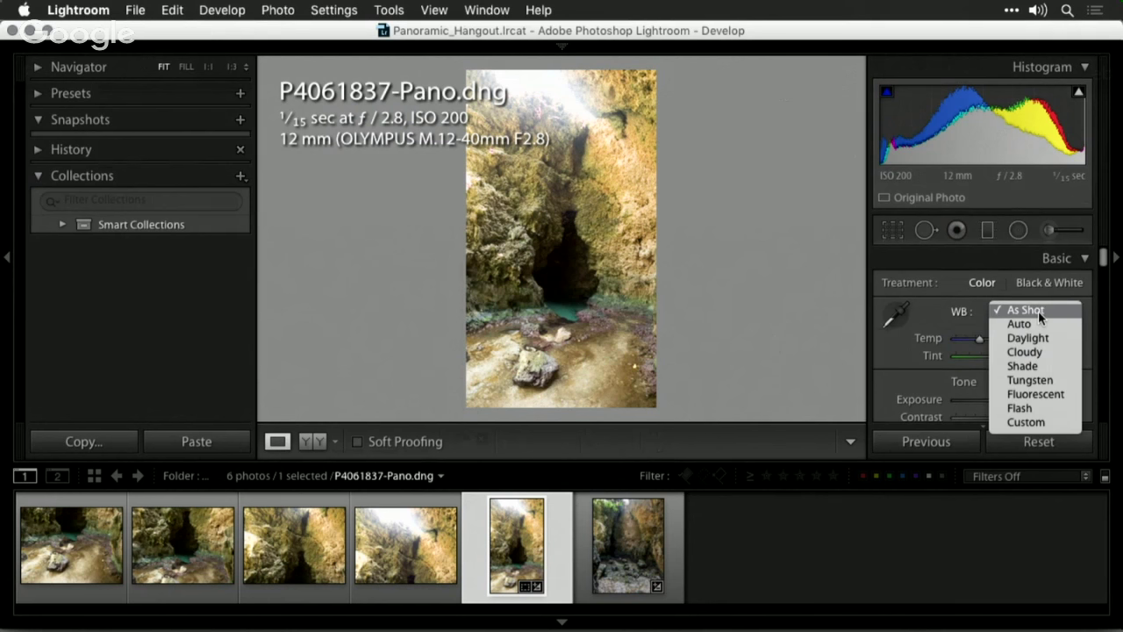
left_click(1041, 324)
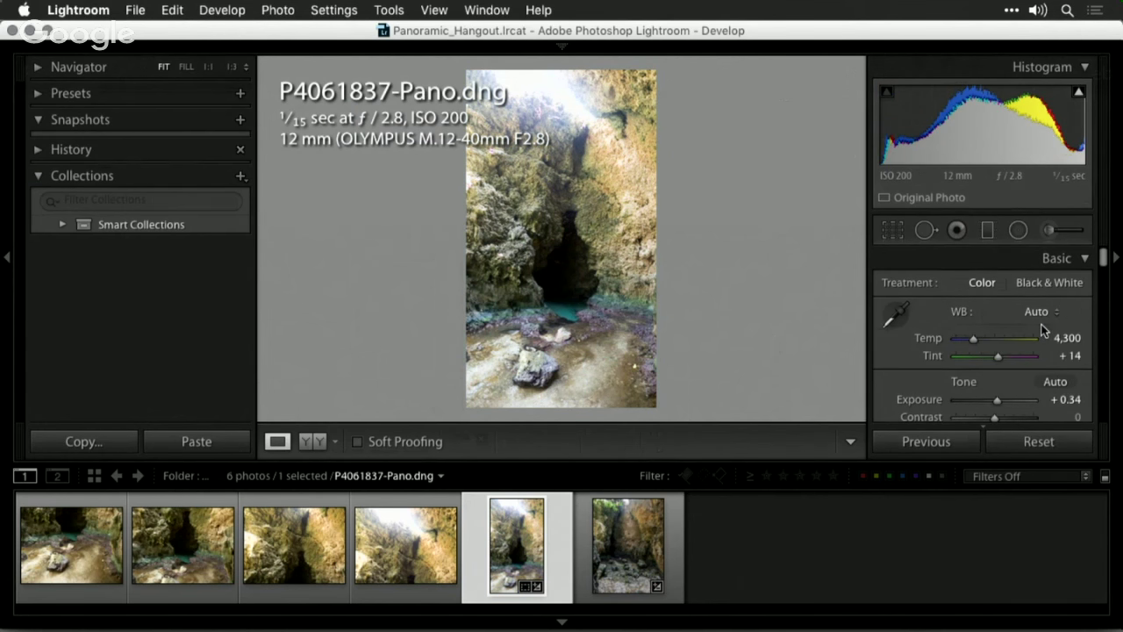
- Set the panorama's highlights to −100 and its shadows to +53
scroll(1043, 329, "down", 5)
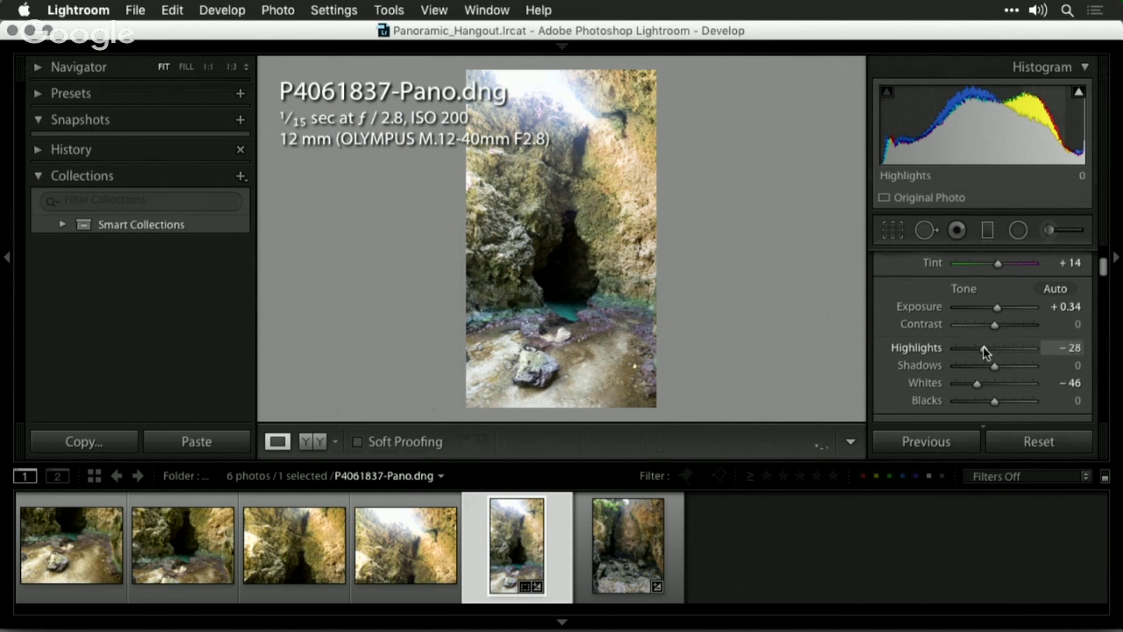
left_click_drag(981, 347, 913, 349)
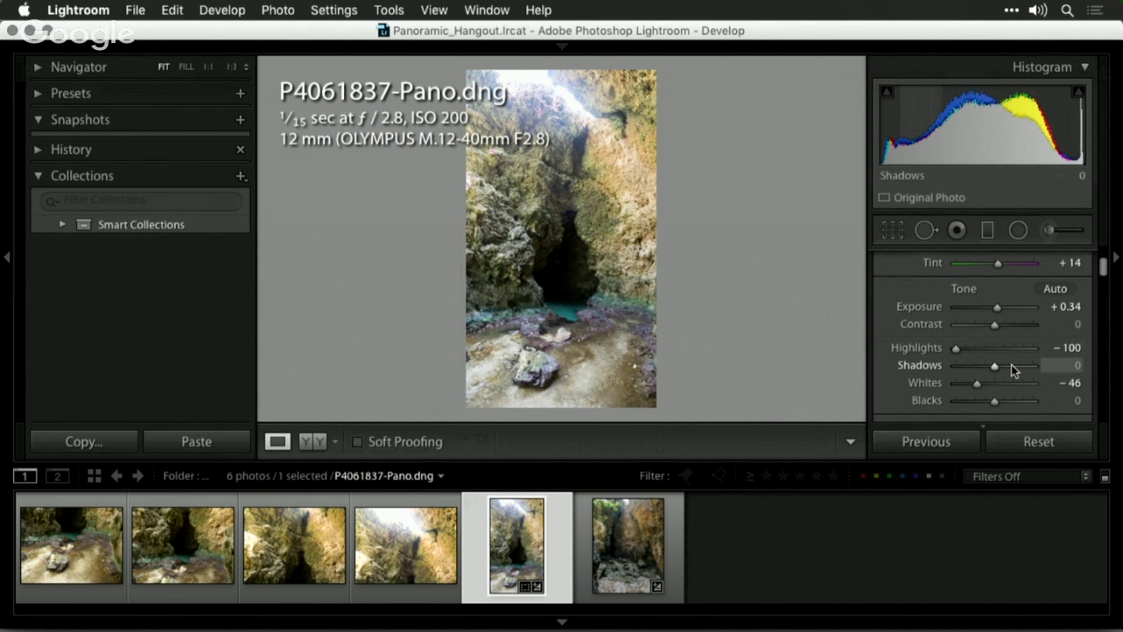
left_click_drag(1009, 368, 1015, 371)
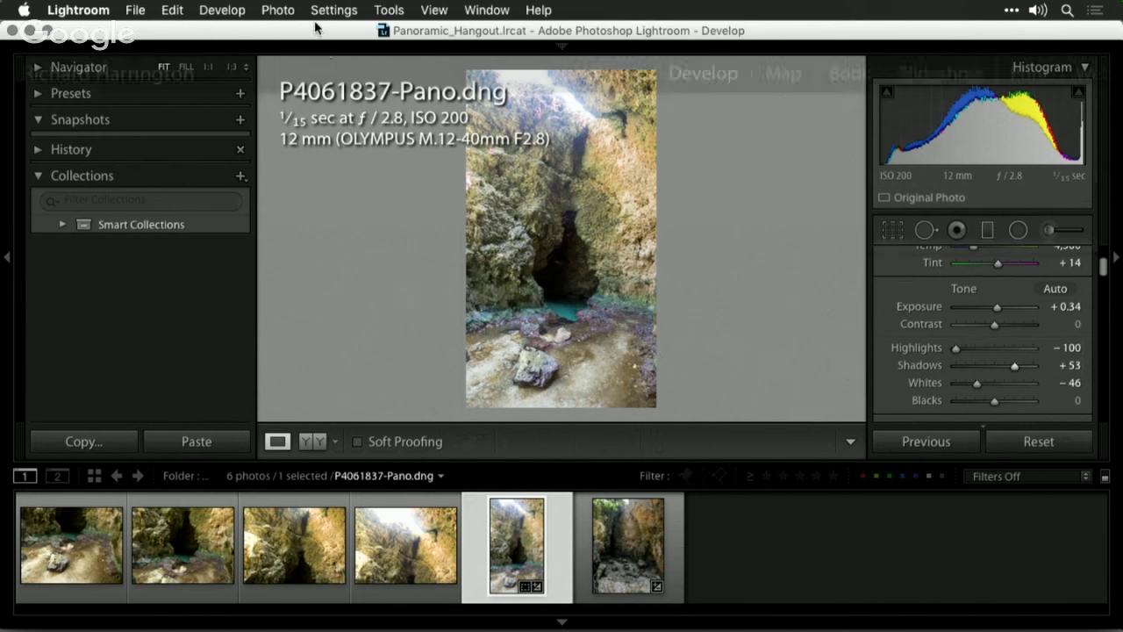
- Open a copy with Lightroom adjustments in PerfectlyClearLR as an uncompressed 16-bit TIFF in sRGB
left_click(278, 8)
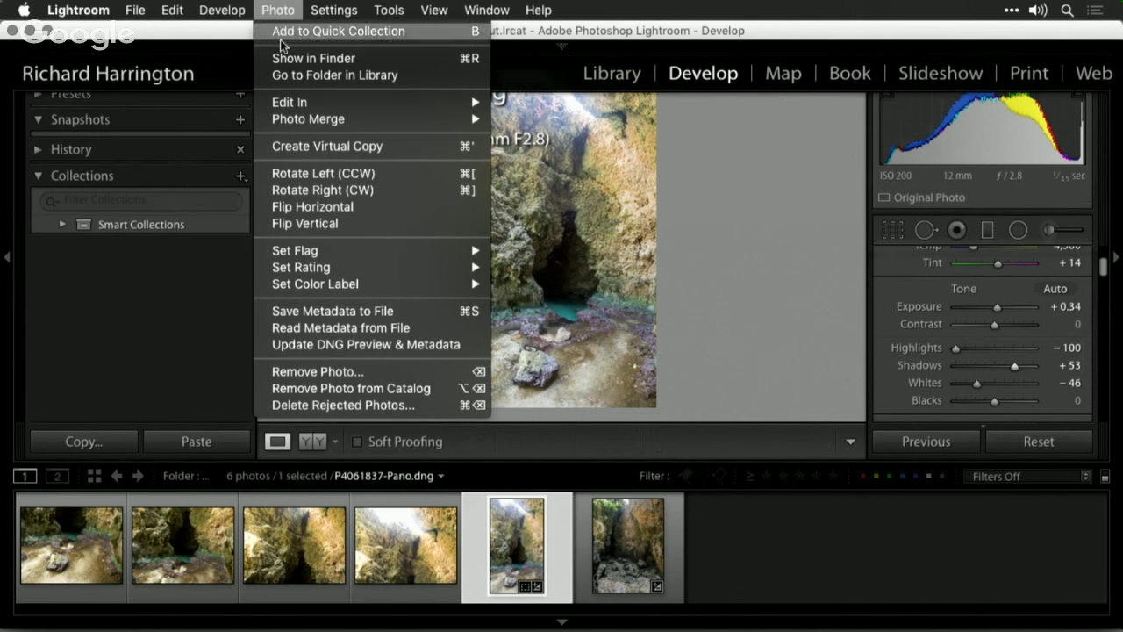
mouse_move(285, 106)
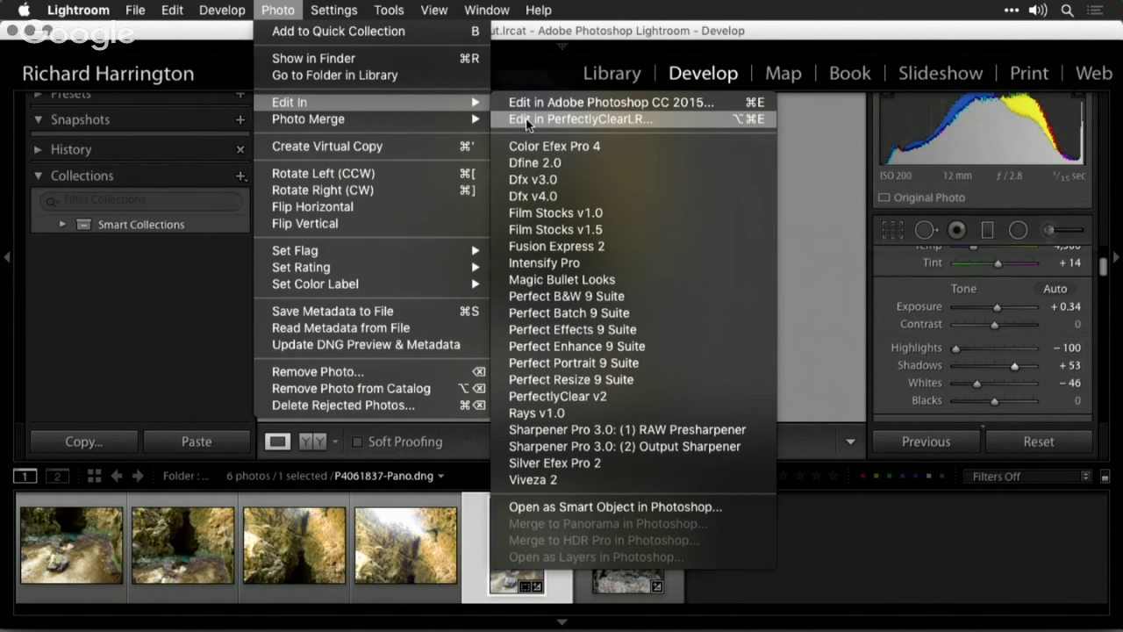
left_click(527, 121)
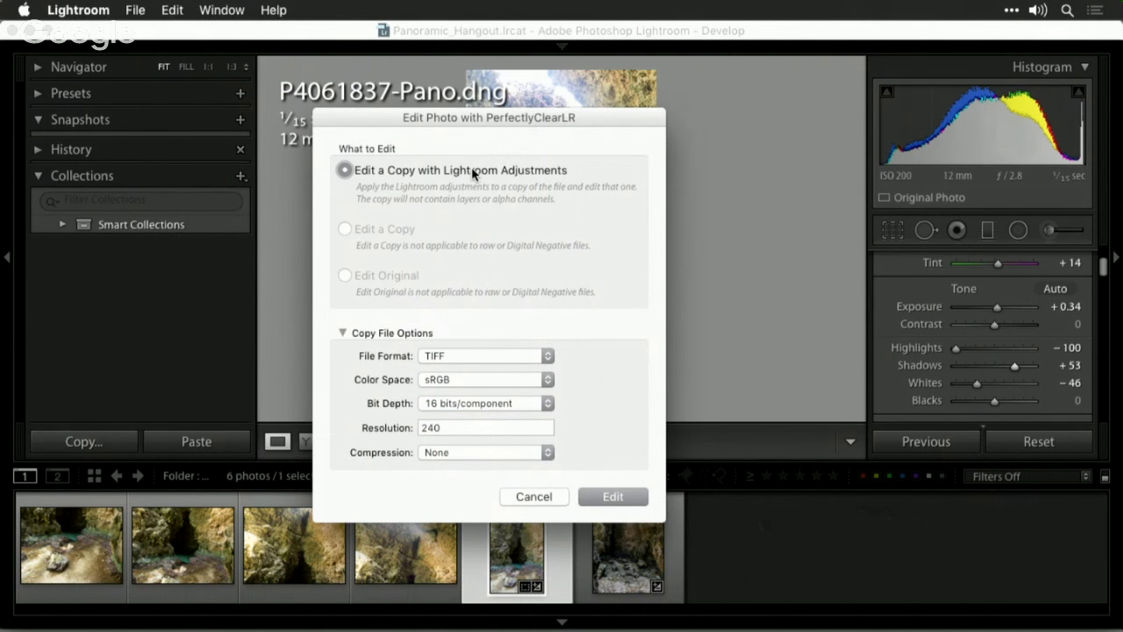
left_click(468, 377)
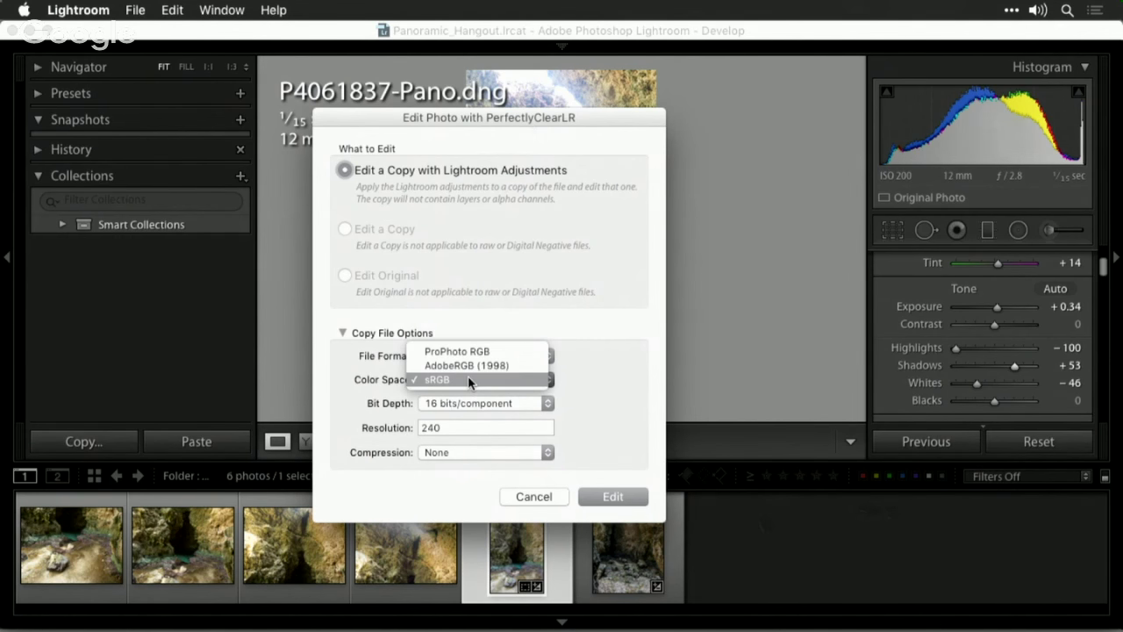
left_click(568, 381)
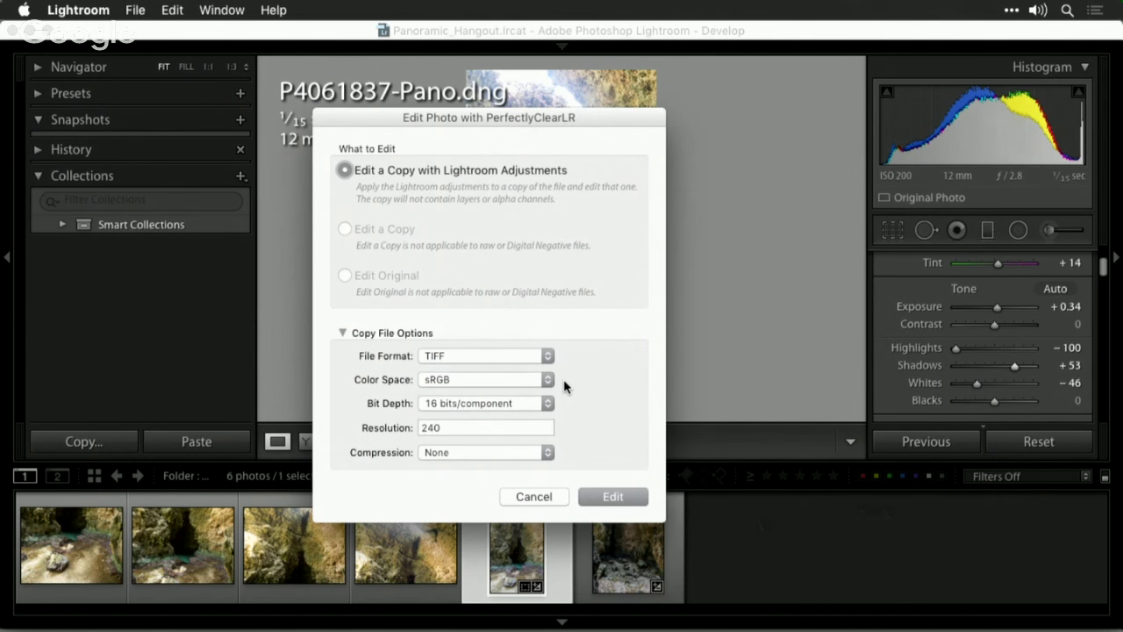
left_click(612, 496)
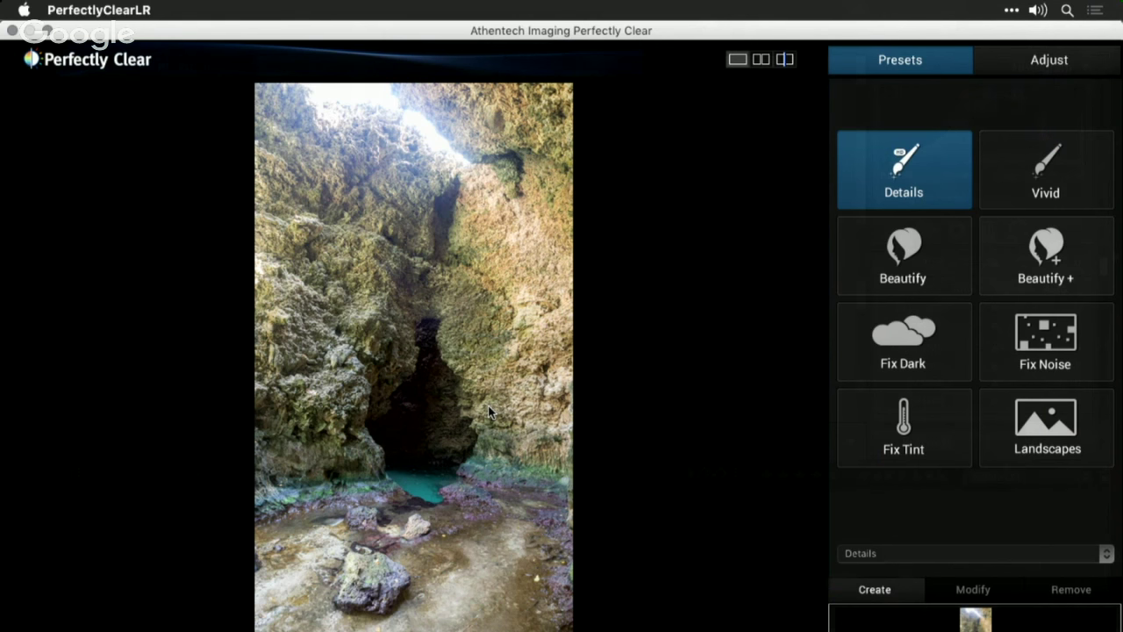
- Apply the Landscapes preset to the panorama and compare the result with the original in the preview
left_click(1045, 425)
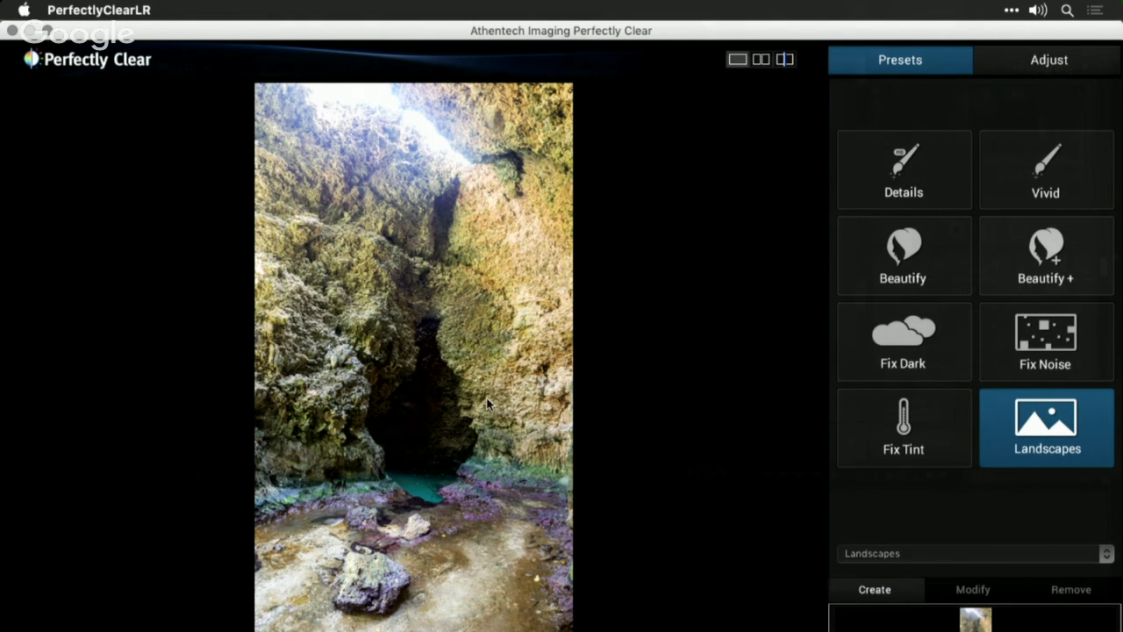
left_click(486, 449)
left_click(487, 449)
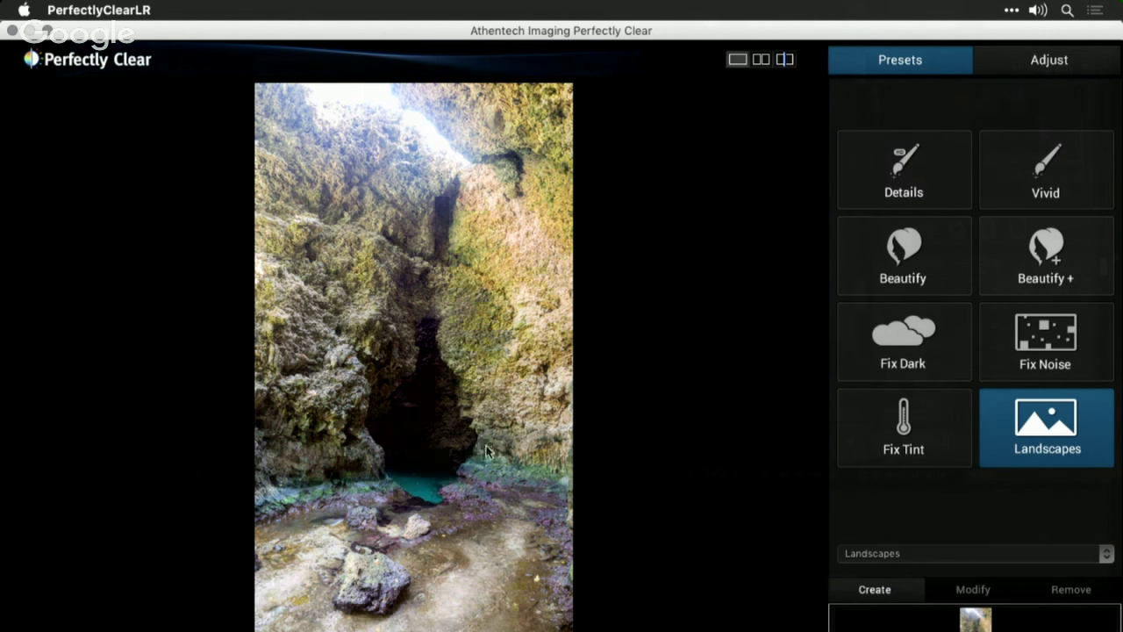
- Raise the panorama's vibrancy to 43 and switch its tone settings to High auto exposure and High Def depth
left_click(488, 452)
left_click(488, 452)
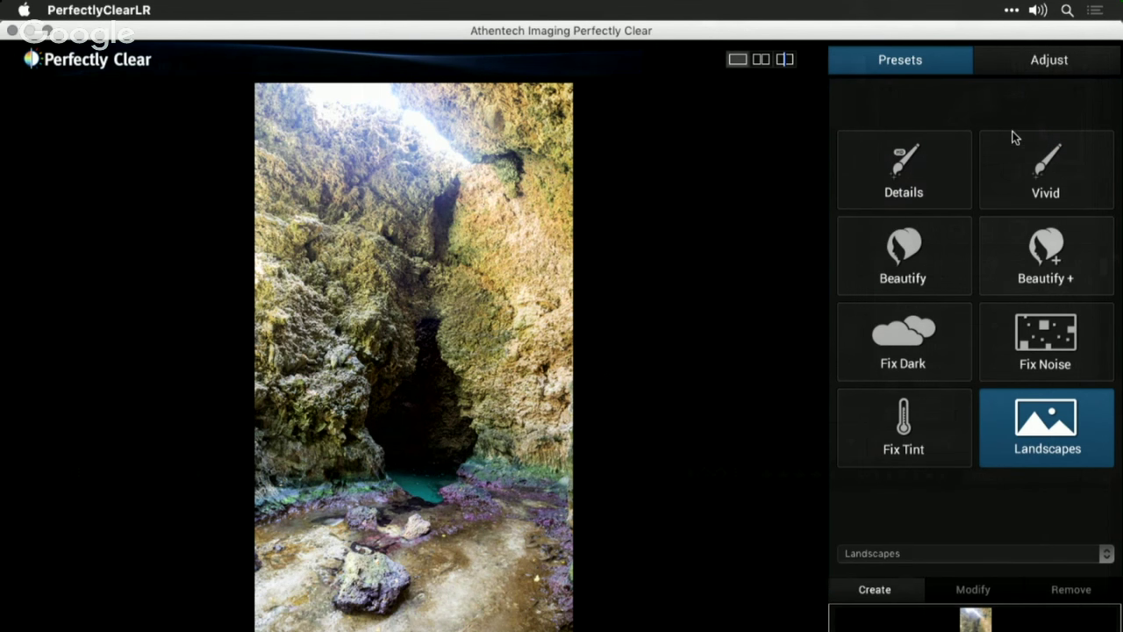
left_click(1025, 69)
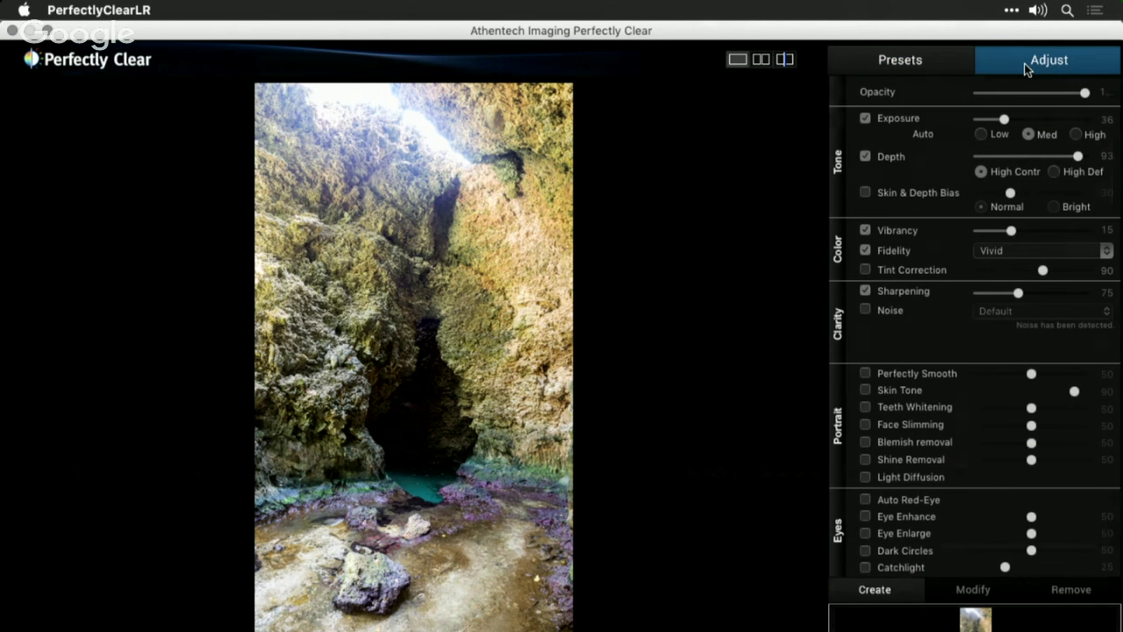
left_click(1052, 232)
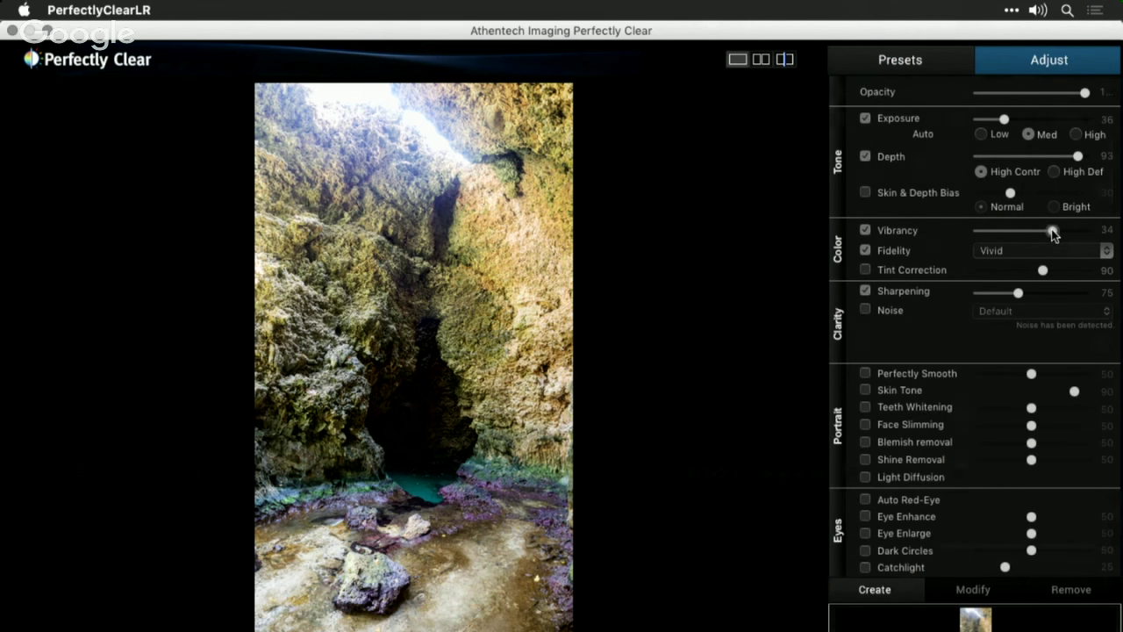
left_click_drag(1052, 232, 1074, 234)
left_click(1076, 135)
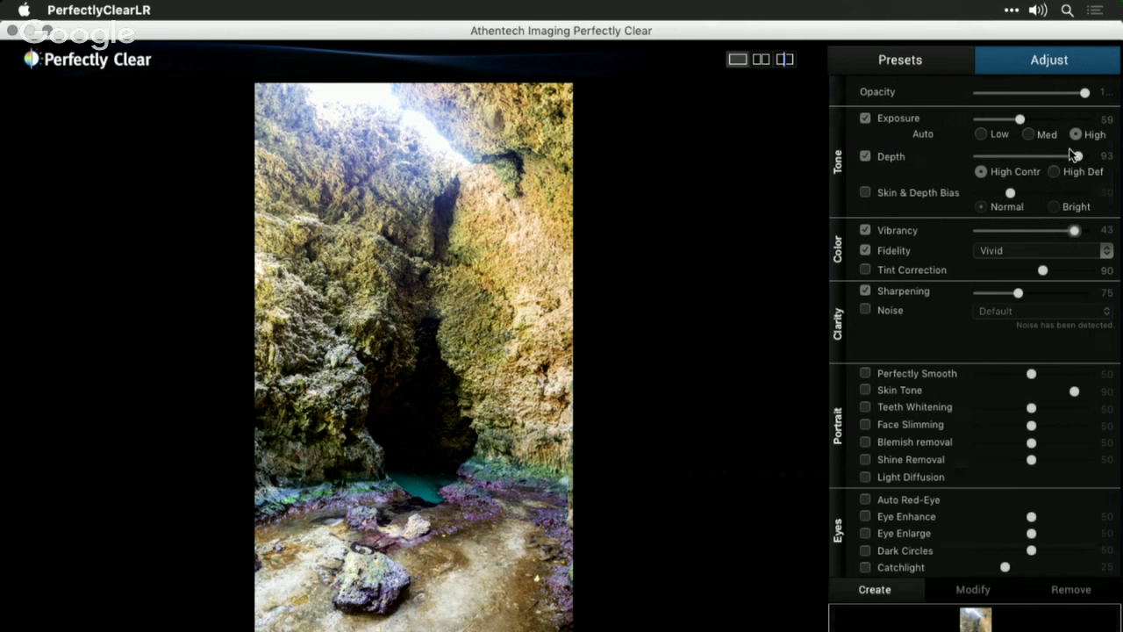
left_click(1055, 172)
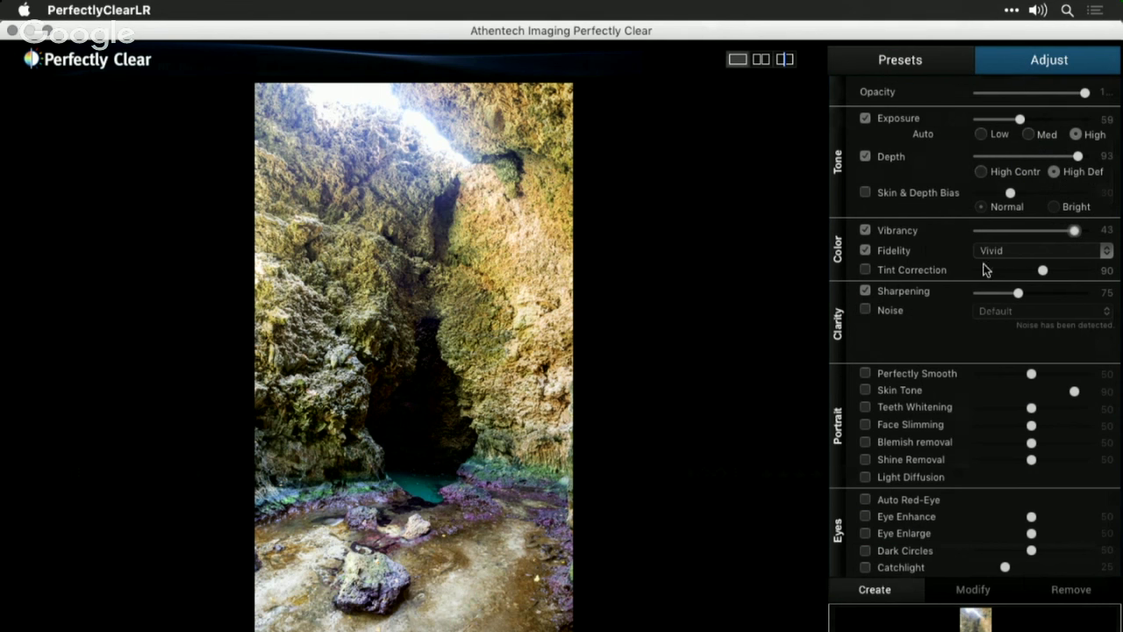
- Set the panorama's sharpening to 130, and enable Default noise removal and Light Diffusion, checking the detail up close
left_click_drag(1018, 293, 1049, 292)
left_click(866, 311)
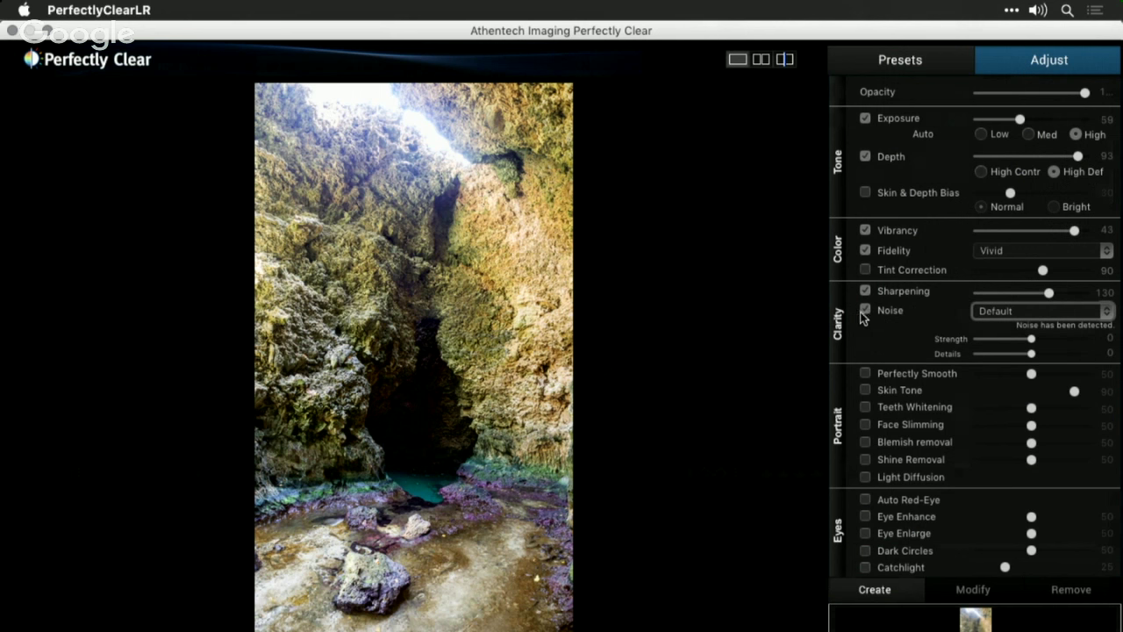
left_click(866, 477)
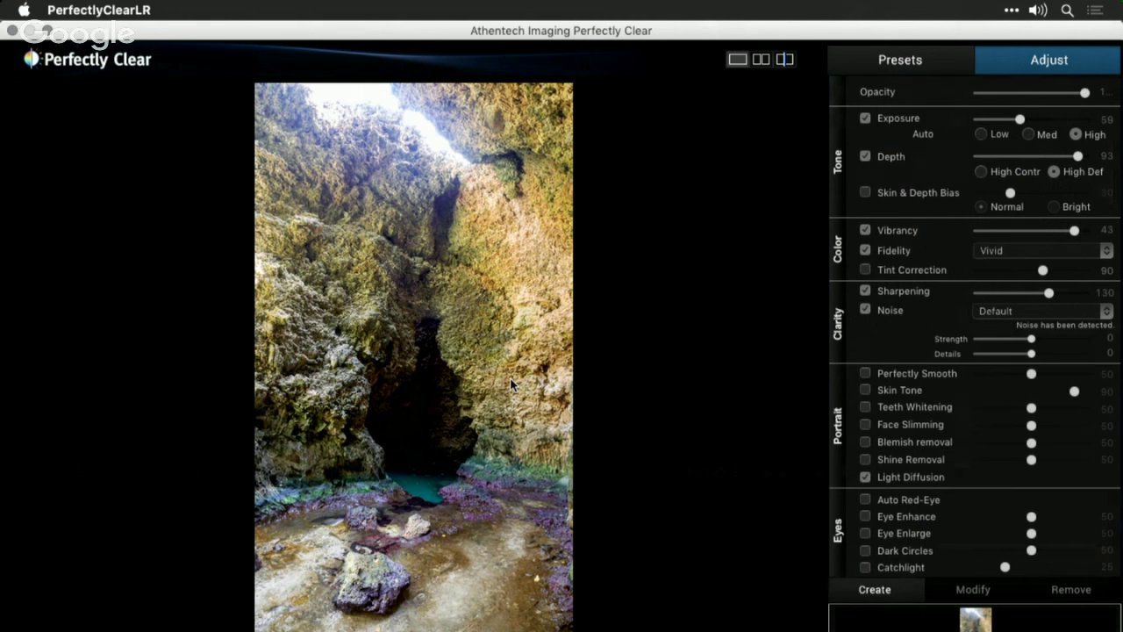
left_click(511, 384)
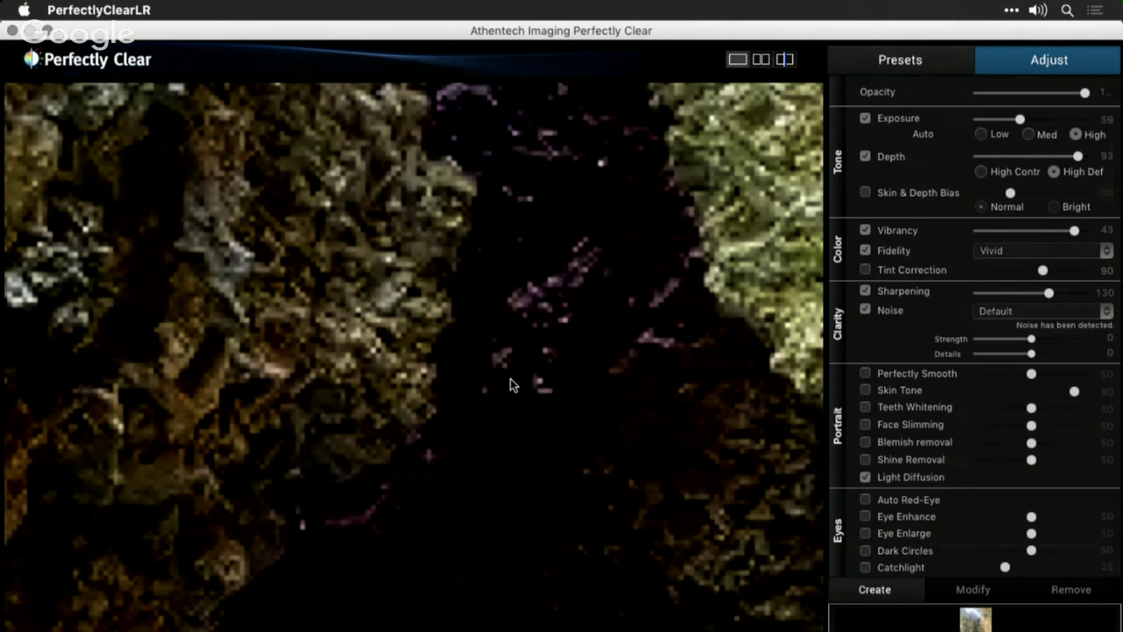
left_click_drag(511, 384, 226, 405)
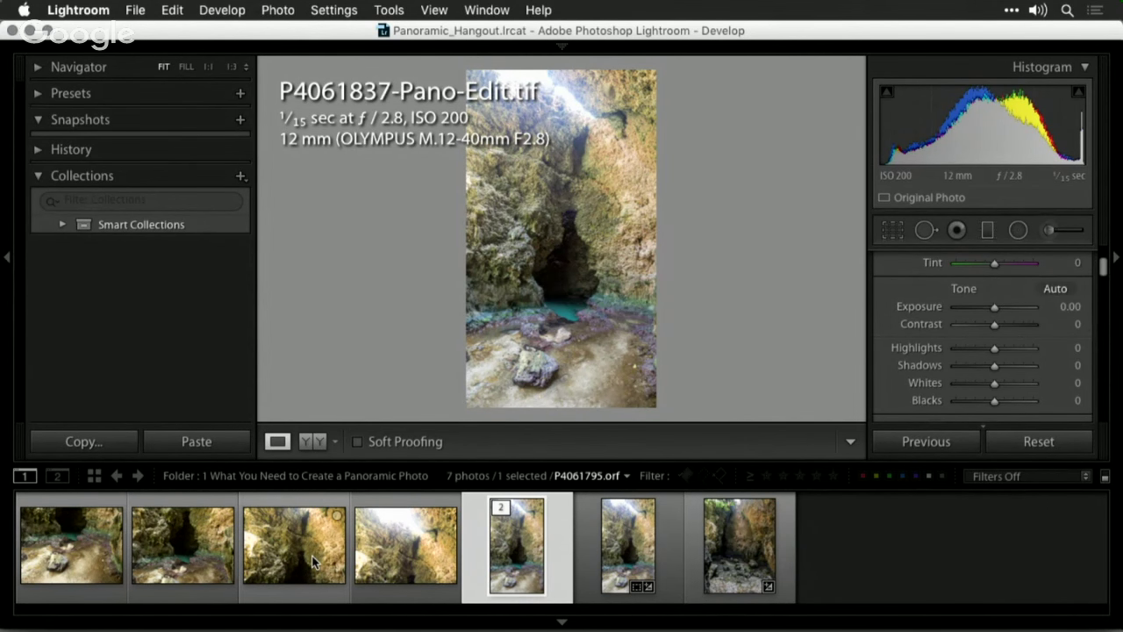
- In Lightroom, compare the enhanced P4061837-Pano-Edit.tif with the source panorama P4061837-Pano.dng
left_click(634, 551)
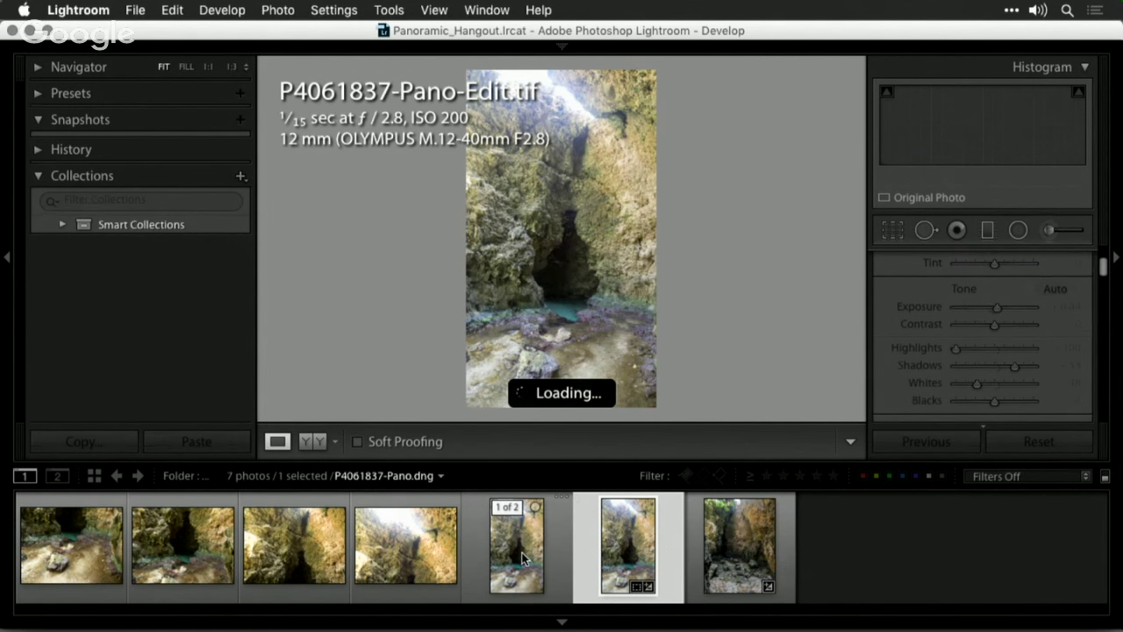
left_click(522, 558)
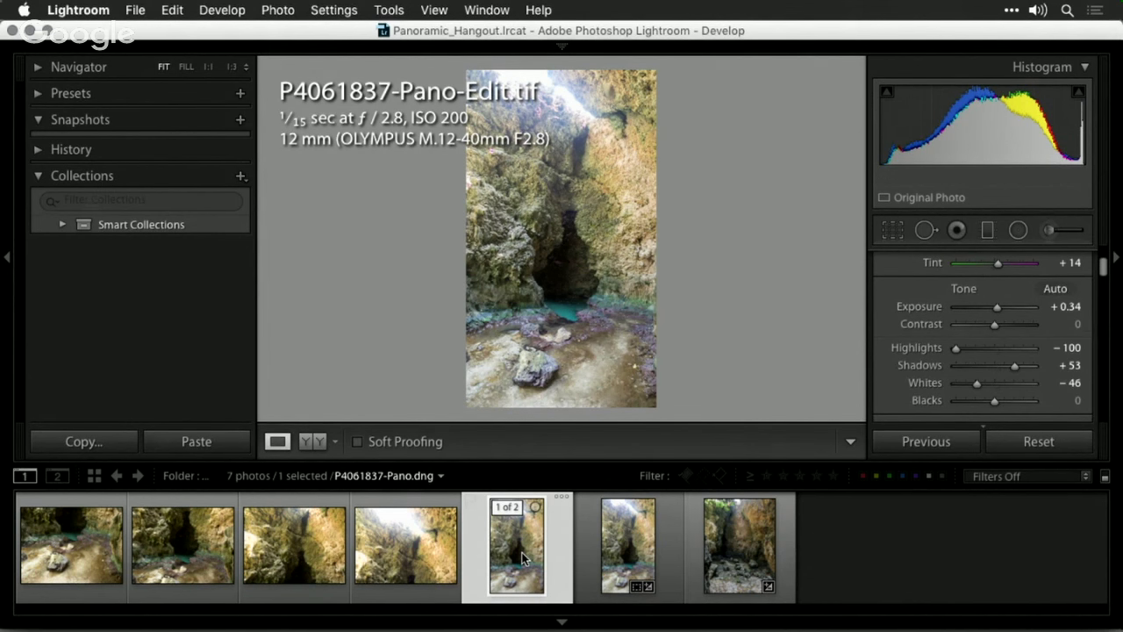
left_click(628, 561)
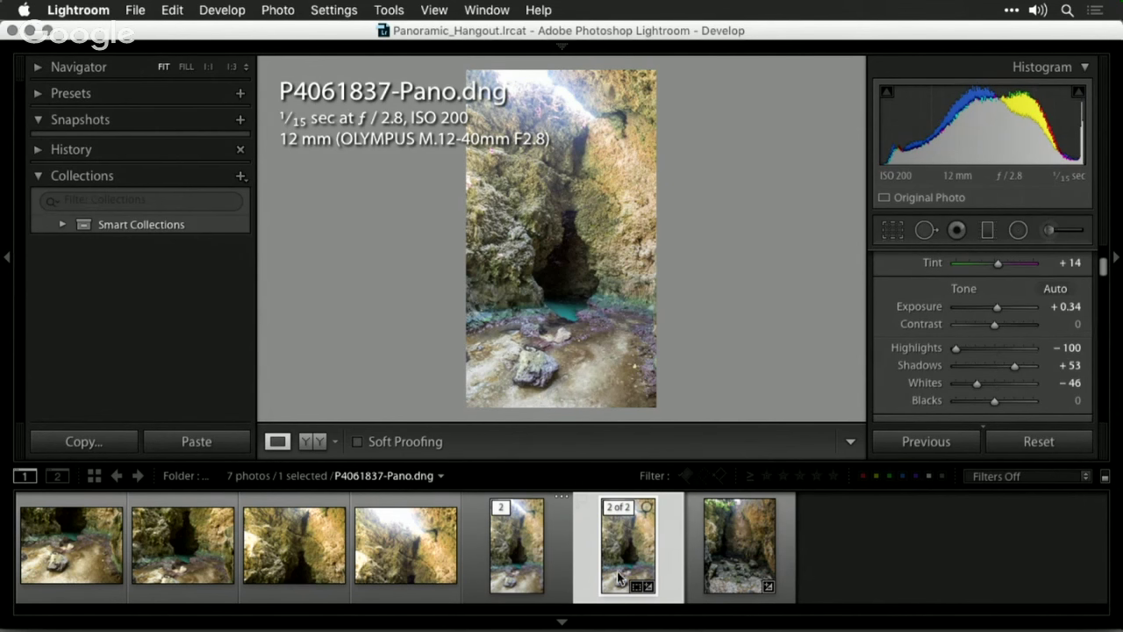
left_click(527, 569)
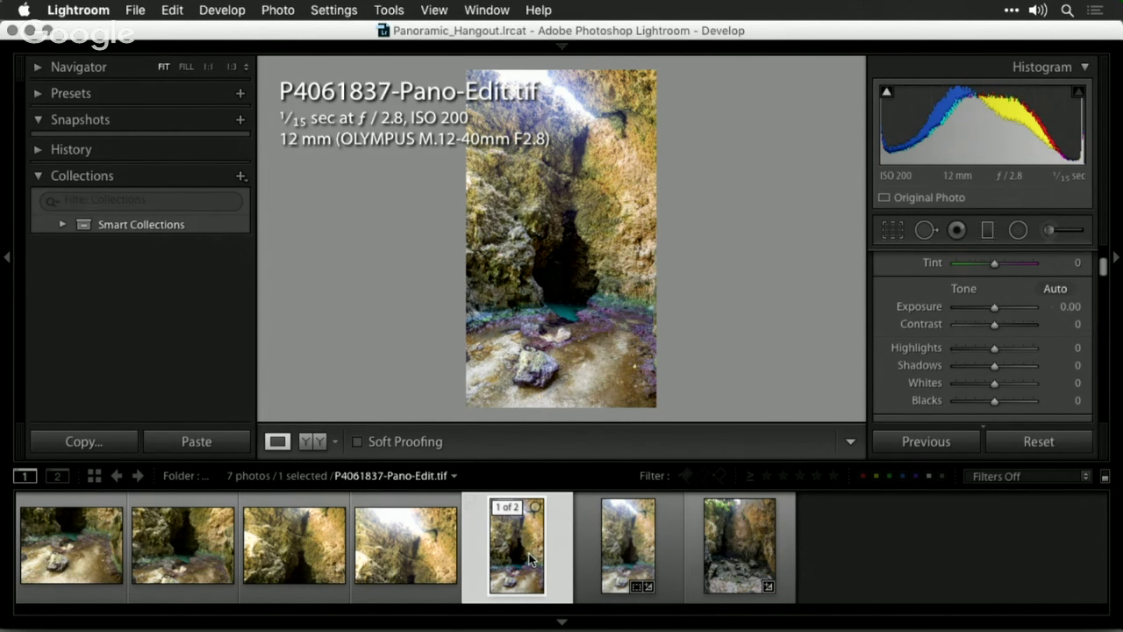
left_click(606, 559)
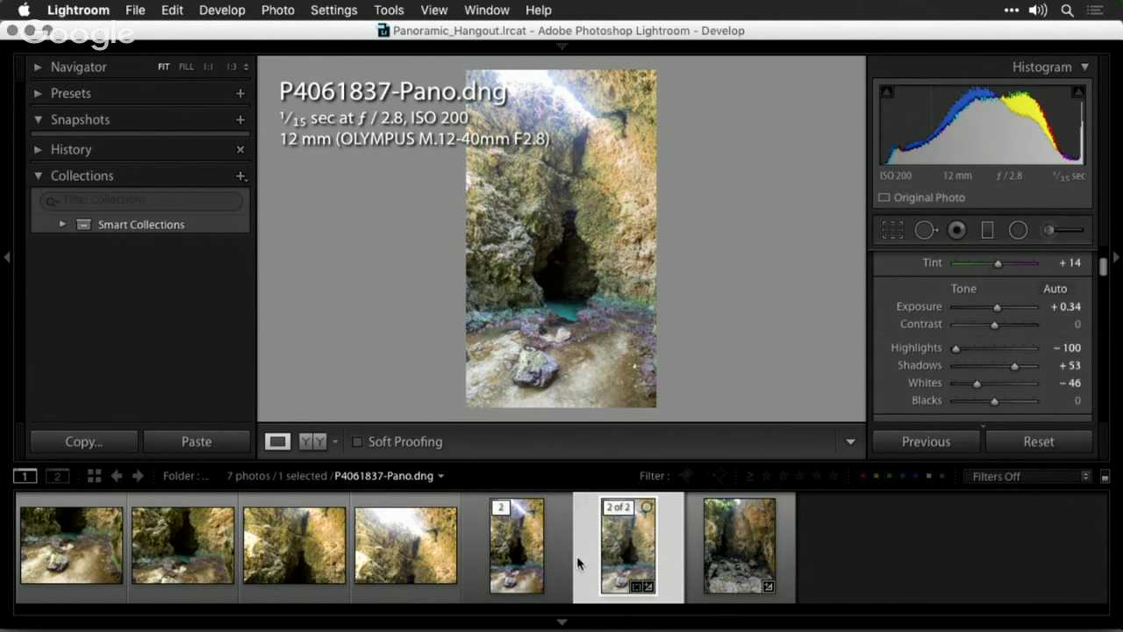
left_click(529, 566)
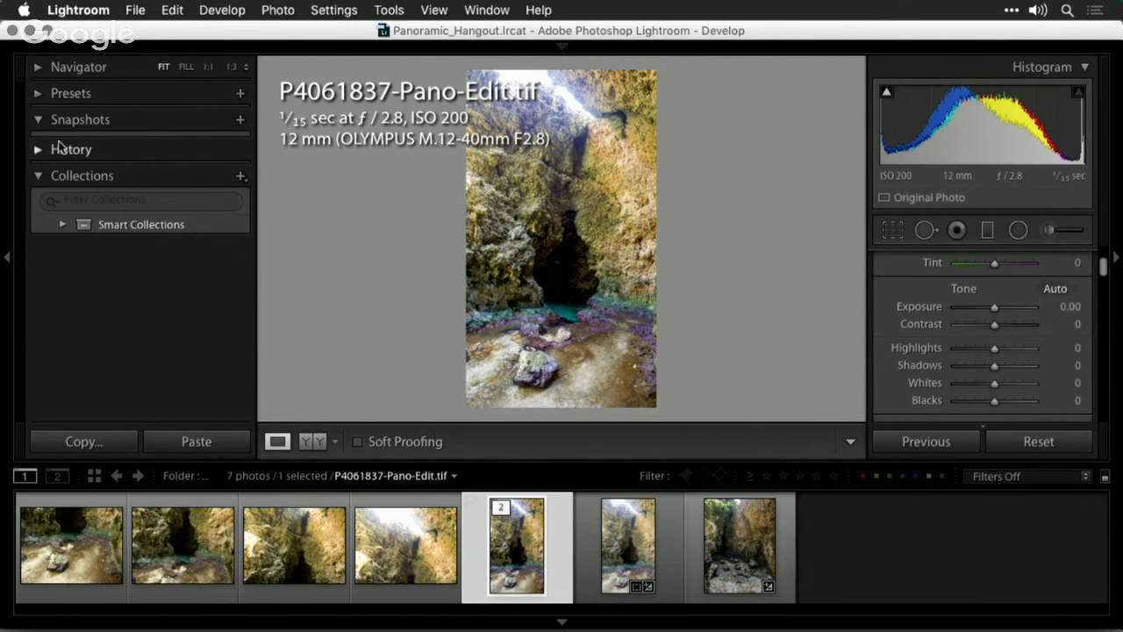
- Switch to the Library module and try to stack the three ruins photos in the 2 Organizing Panoramic Photos folder
mouse_move(463, 56)
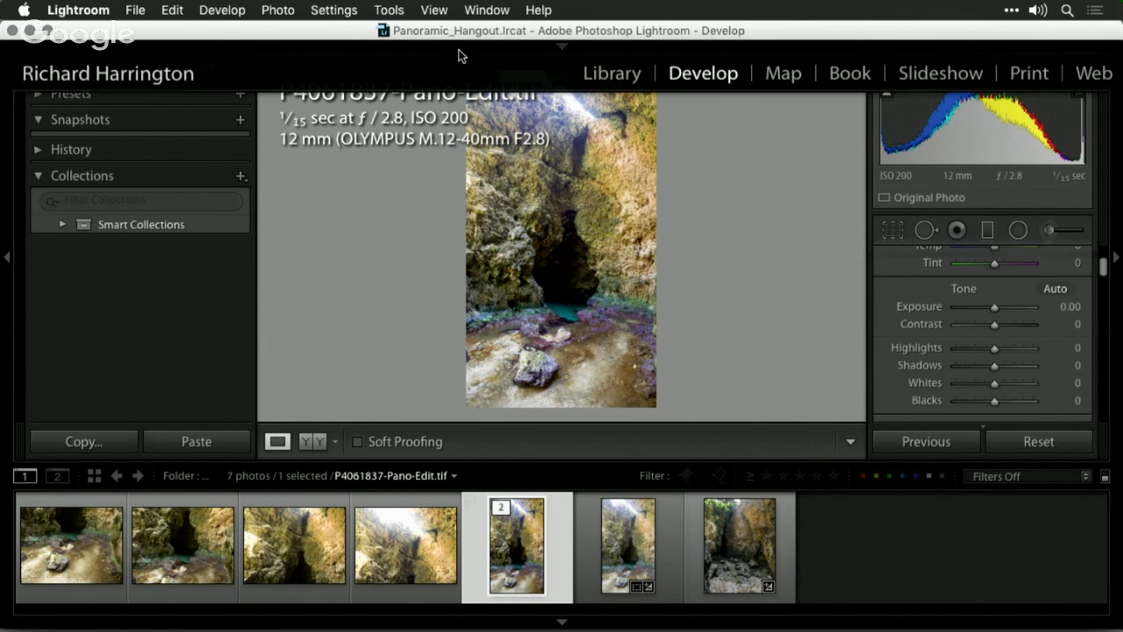
left_click(616, 76)
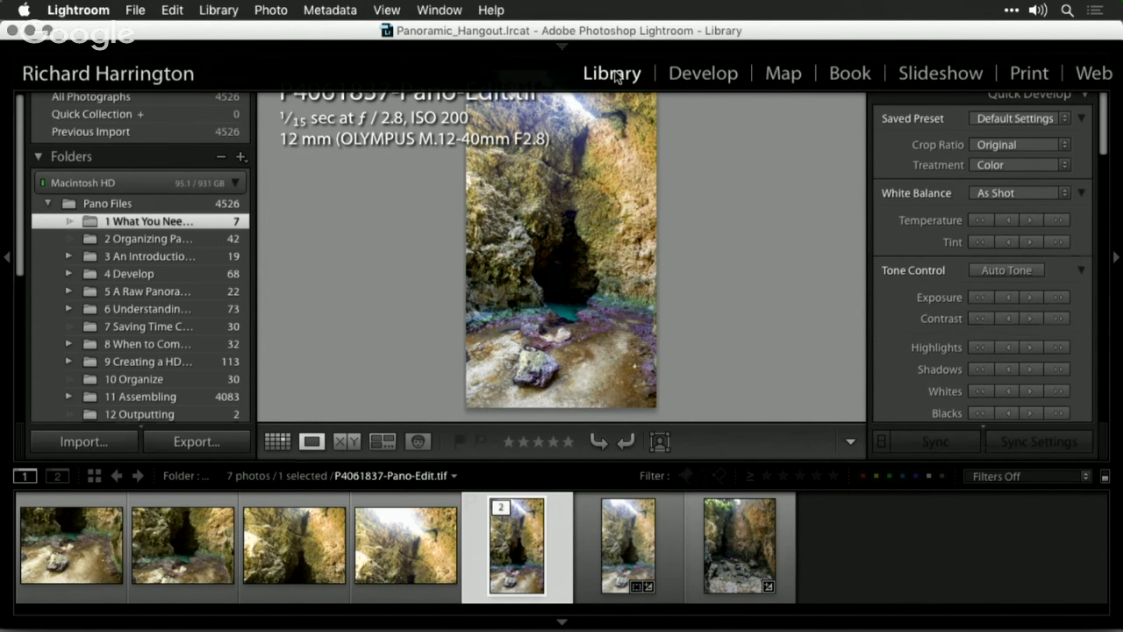
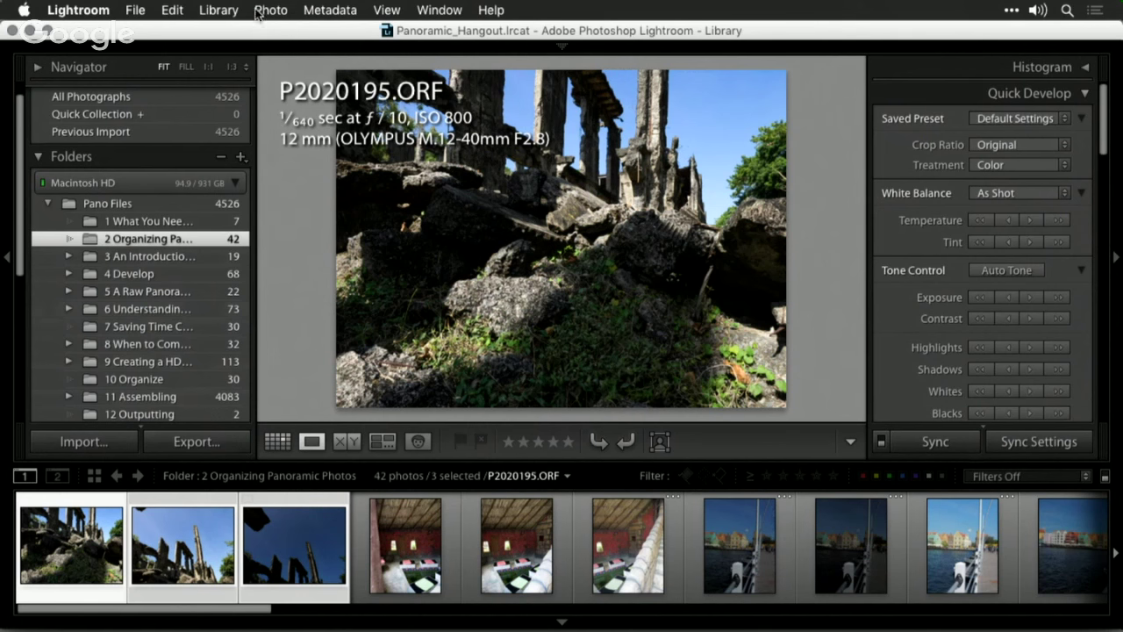
left_click(263, 8)
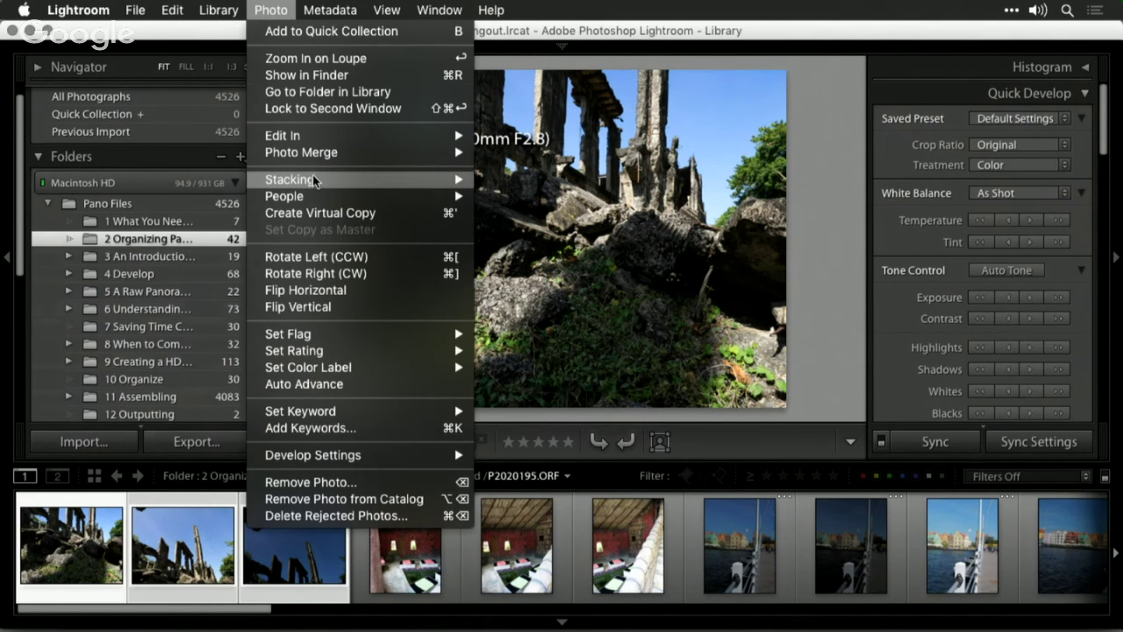
mouse_move(313, 180)
left_click(535, 176)
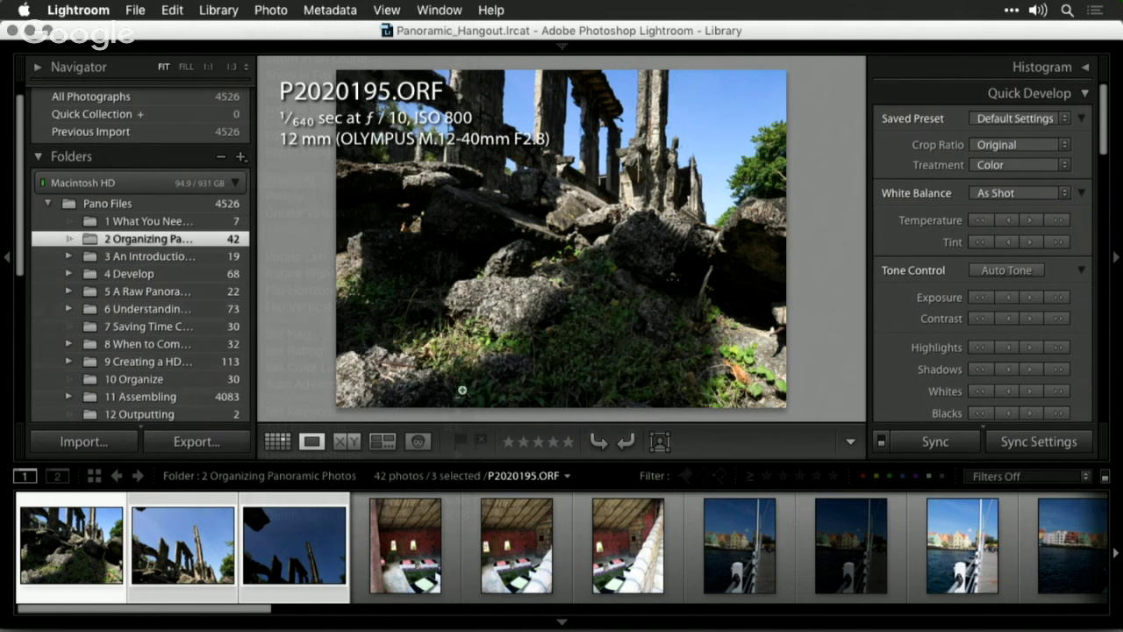
- Group the three red-walled interior photos into one stack and the three ruins photos into another
left_click(416, 538)
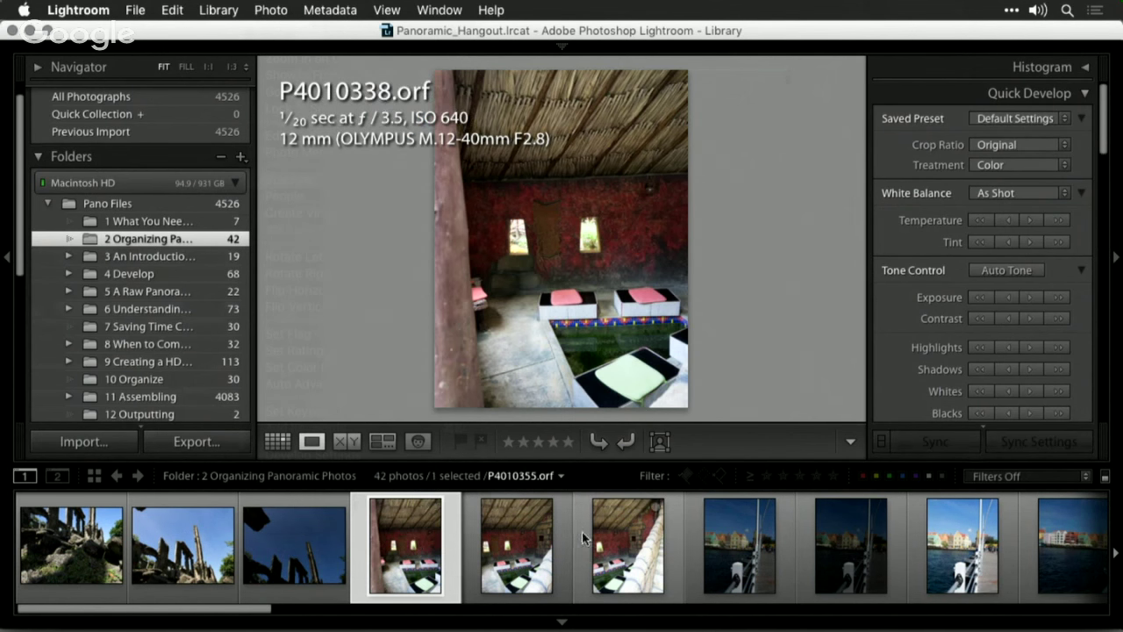
key("s")
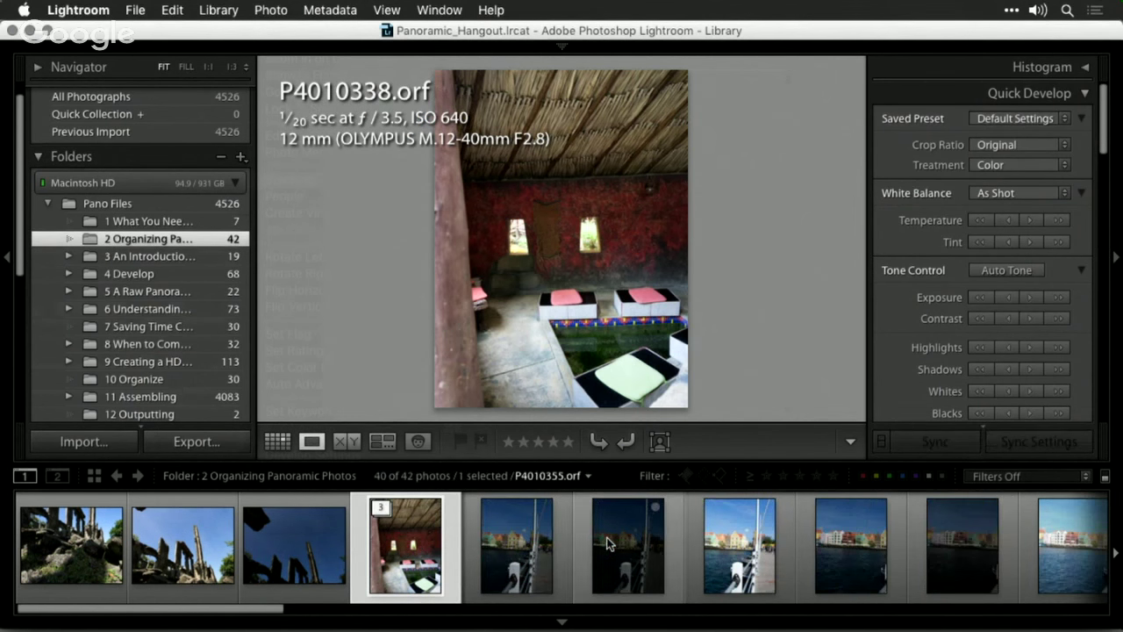
left_click_drag(321, 561, 79, 558)
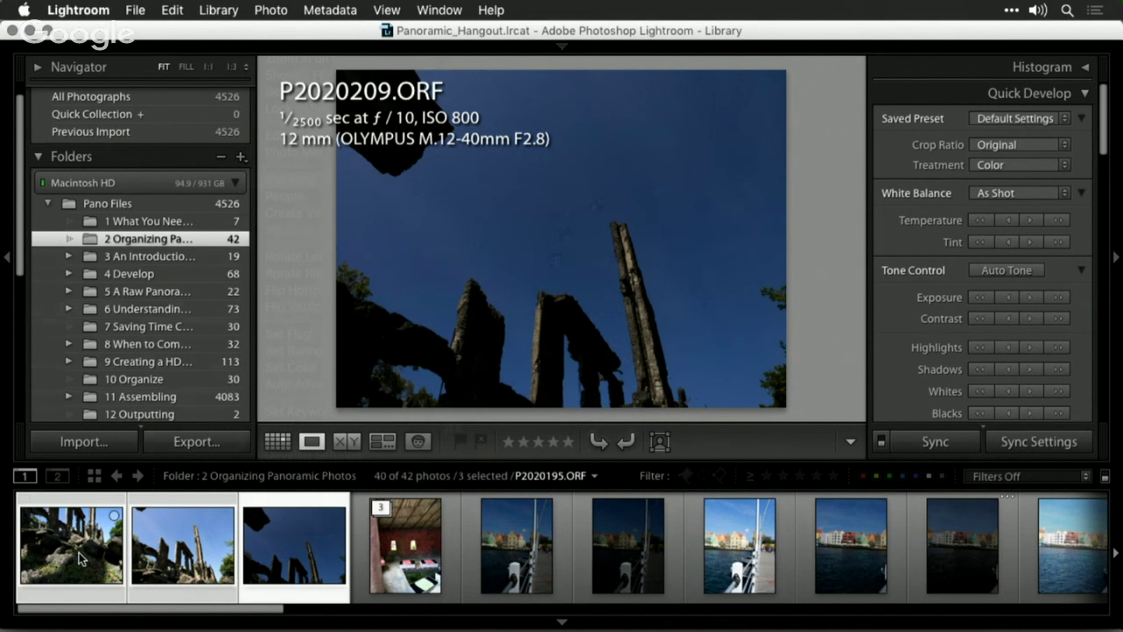
key("s")
- Group the three-photo exposure brackets beginning with P4021055.ORF and P4021058.ORF into separate stacks
left_click(280, 569)
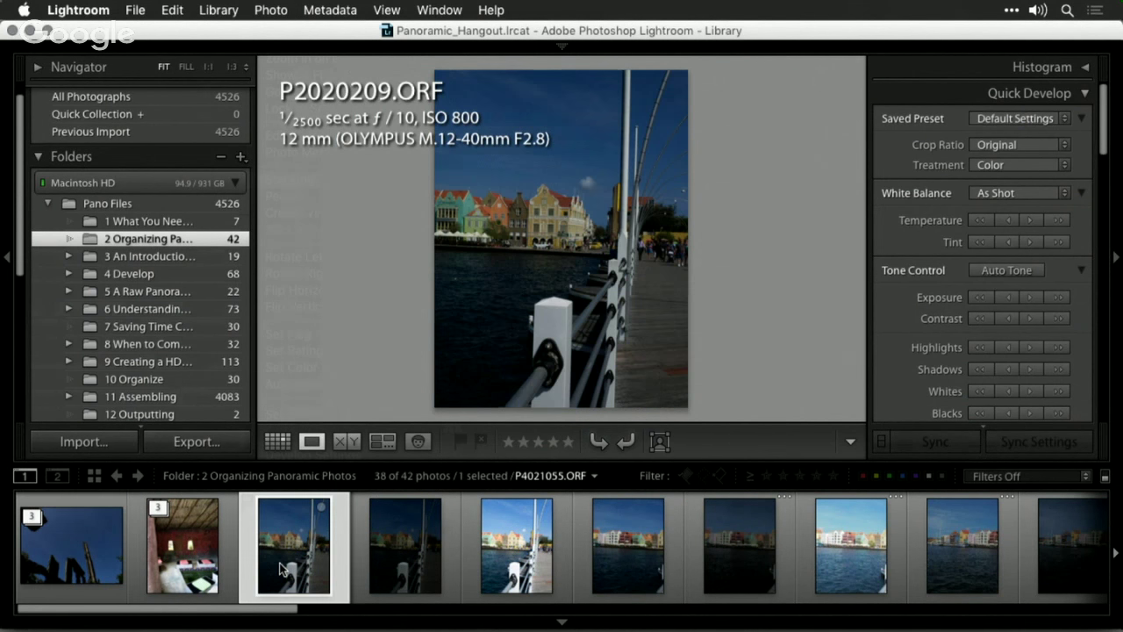
key("shift+Right")
key("shift+Right")
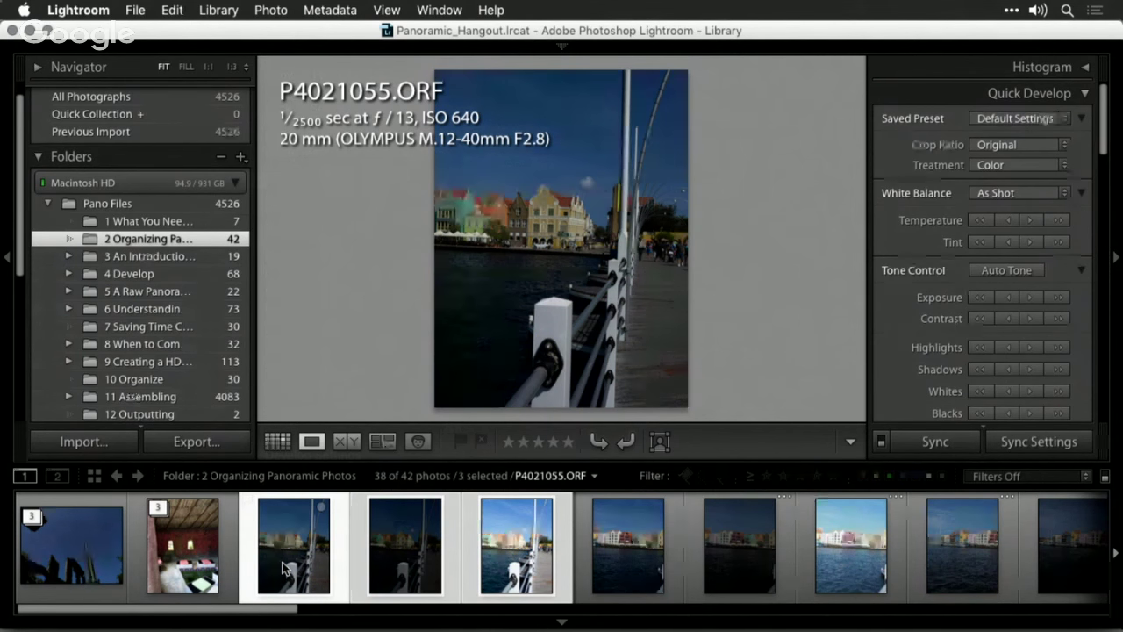
key("super+g")
key("Right")
key("shift+Right")
key("shift+Right")
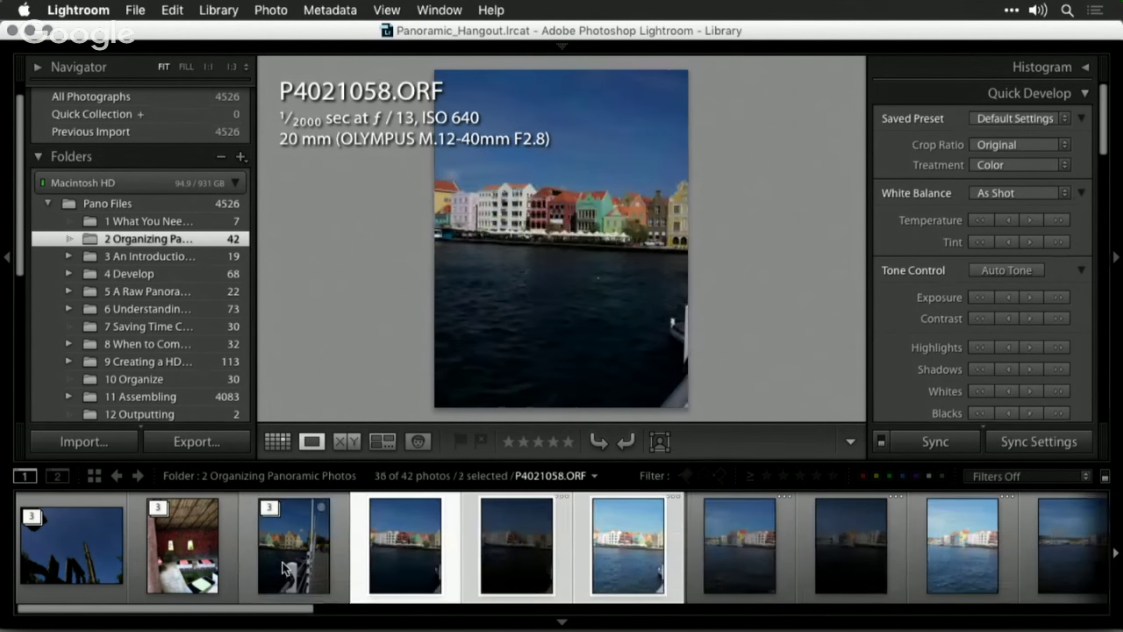
key("super+g")
- Group the three-photo exposure brackets beginning with P4021061.ORF and P4021064.ORF into separate stacks
key("Right")
key("shift+Right")
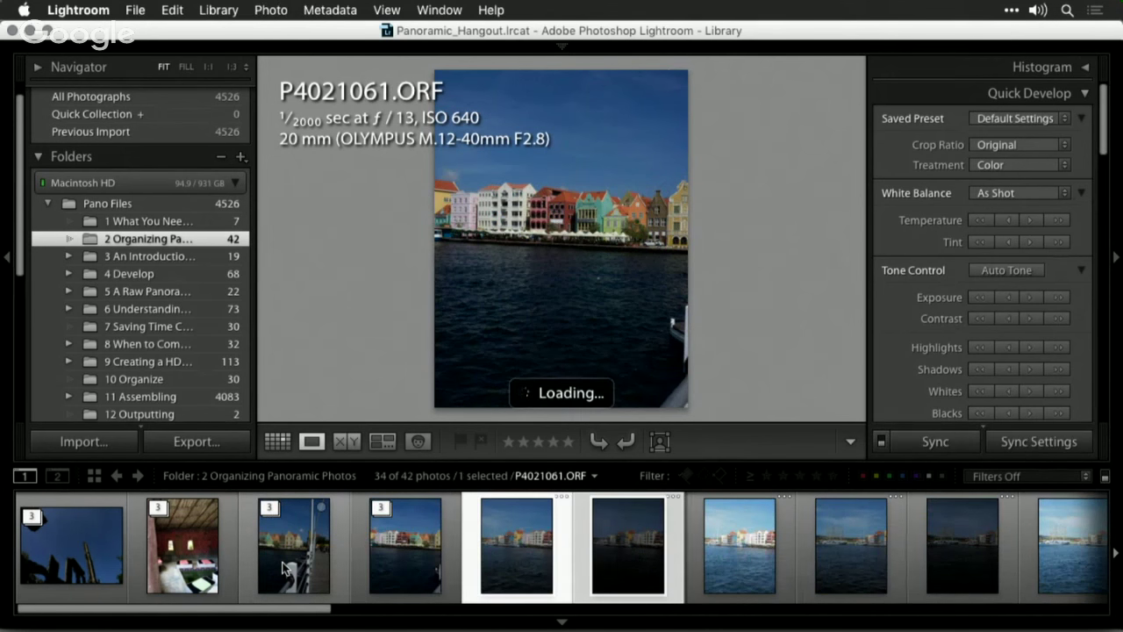
key("shift+Right")
key("super+g")
key("Right")
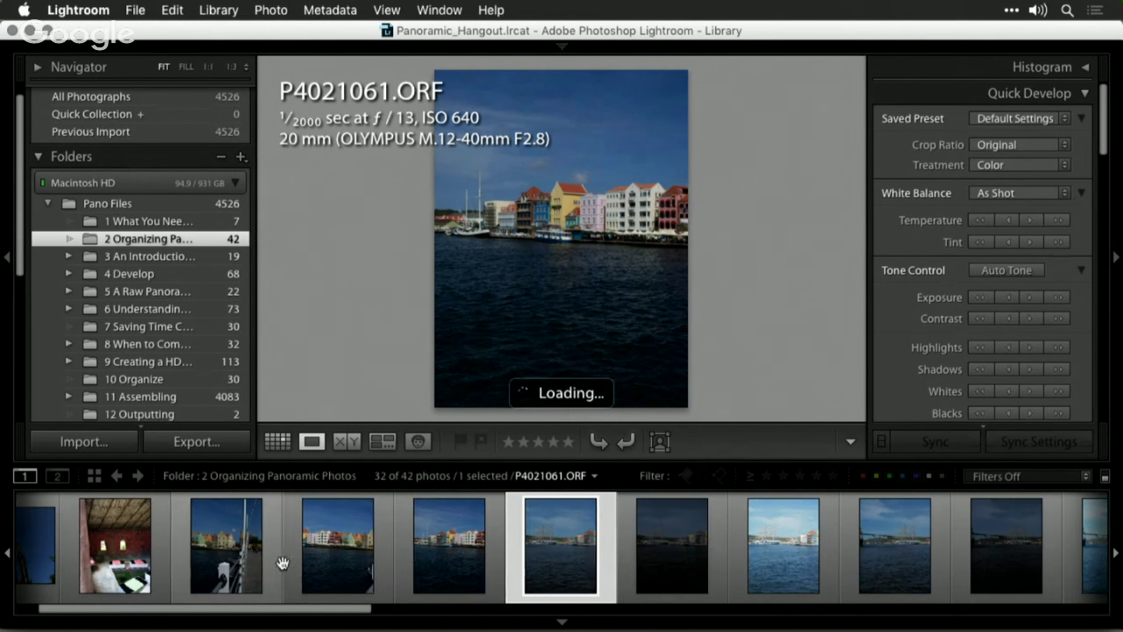
key("shift+Right")
key("shift+Right")
key("super+g")
- Group the three-photo exposure brackets beginning with P4021067.ORF and P4021070.ORF into separate stacks
key("Right")
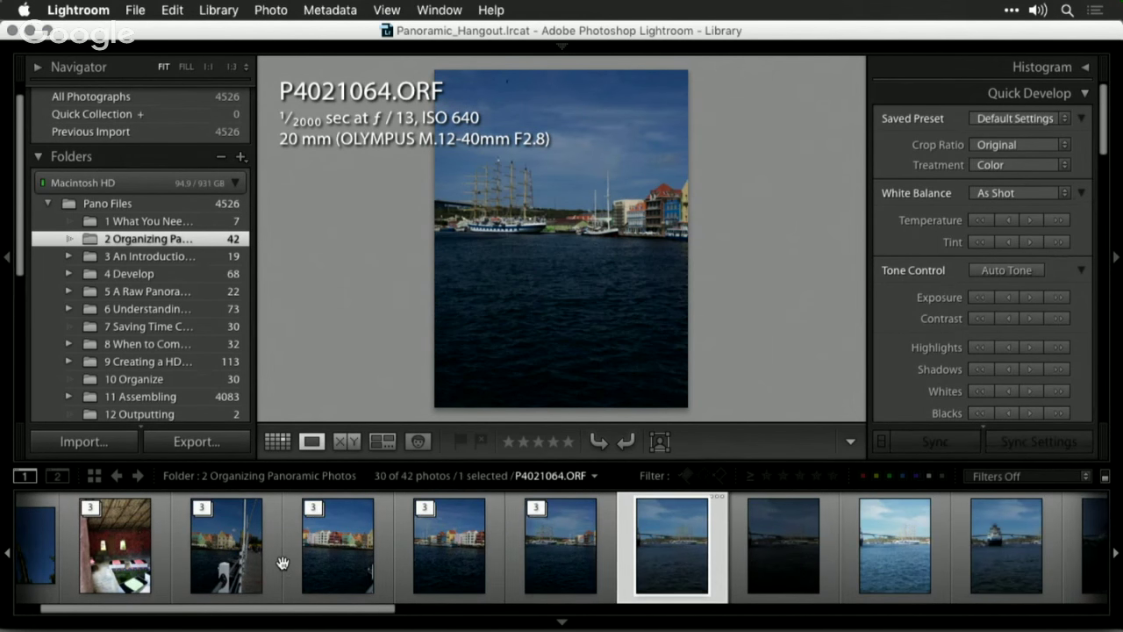
key("shift+Right")
key("shift+Right")
key("super+g")
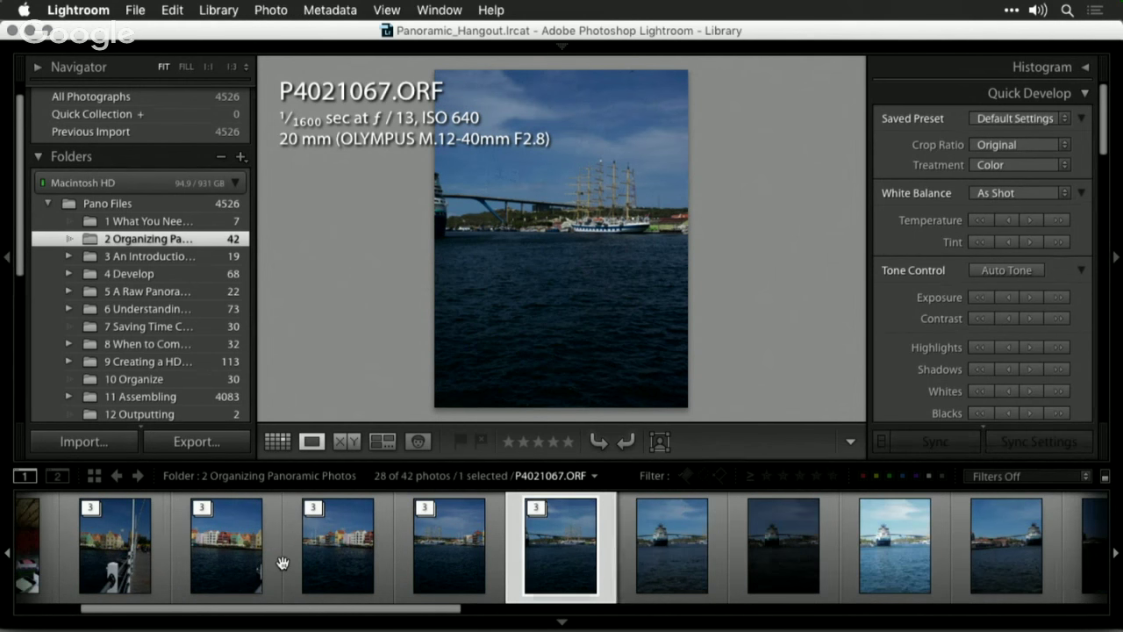
key("Right")
key("shift+Right")
key("shift+Right")
key("super+g")
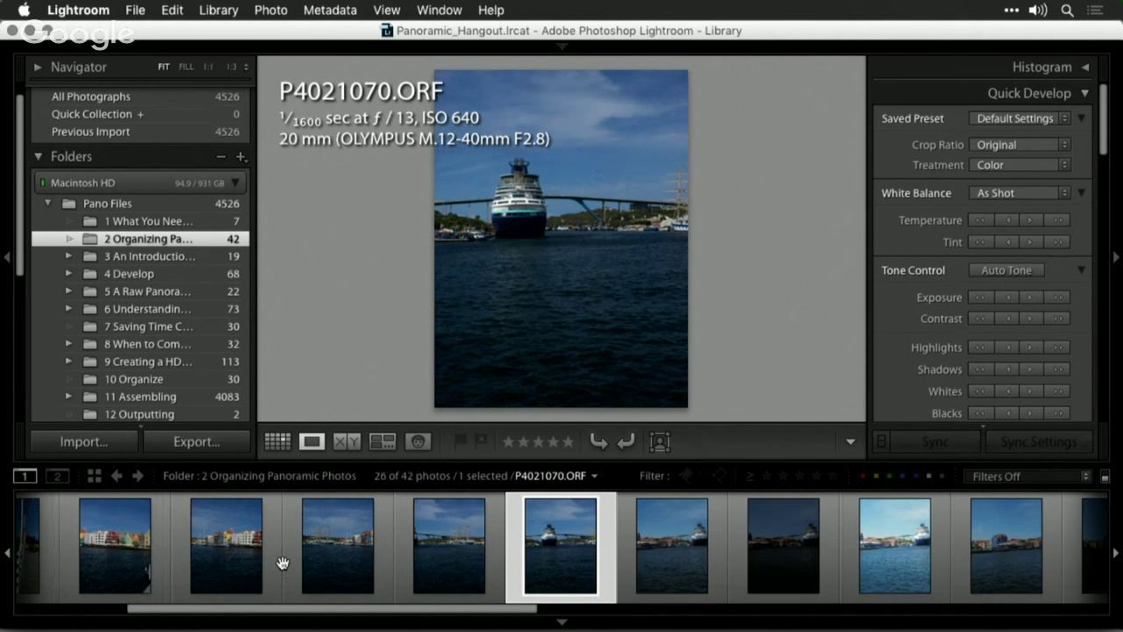
- Group the three-photo exposure brackets beginning with P4021073.ORF and P4021076.ORF into separate stacks
key("Right")
key("shift+Right")
key("shift+Right")
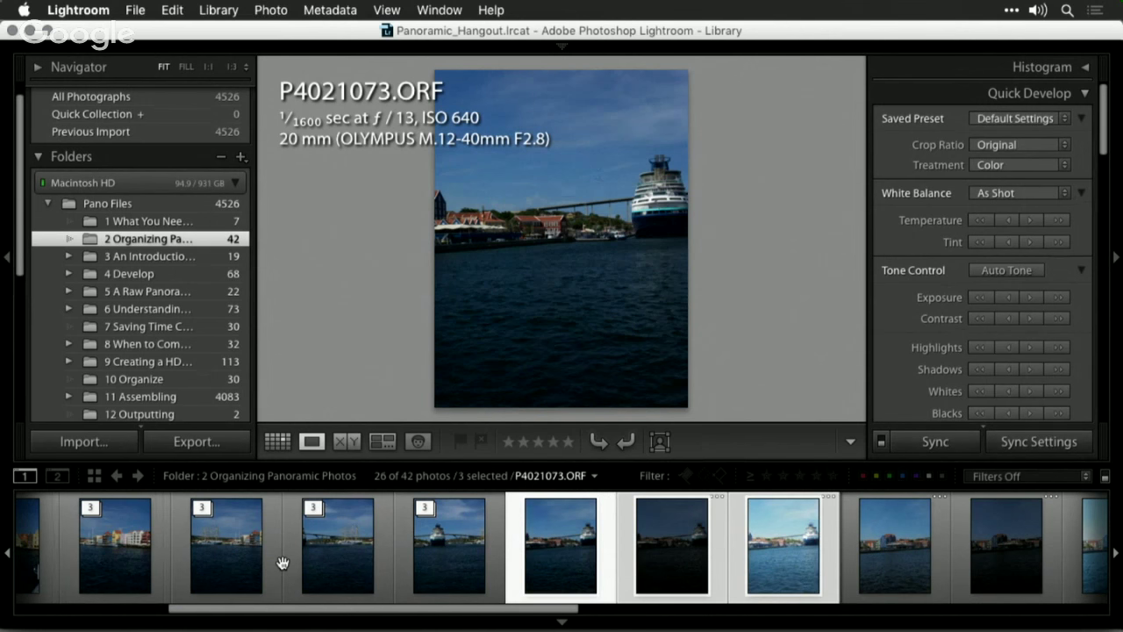
key("super+g")
key("Right")
key("shift+Right")
key("shift+Right")
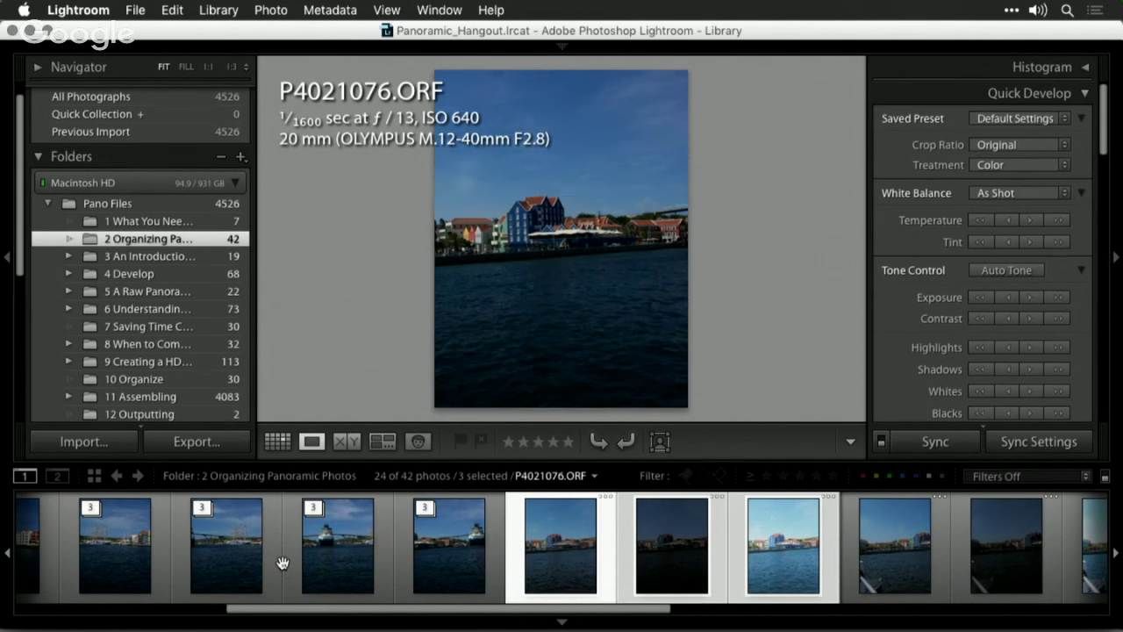
key("super+g")
- Group the three-photo exposure brackets beginning with P4021079.ORF and P4021082.ORF into separate stacks
key("Right")
key("shift+Right")
key("shift+Right")
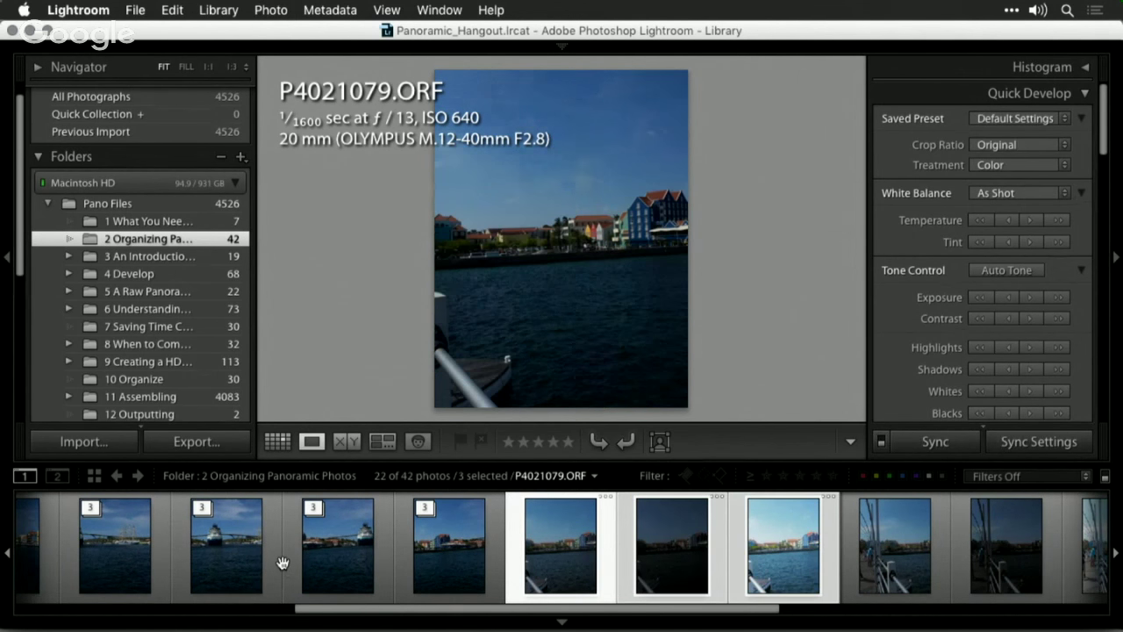
key("super+g")
key("Right")
key("shift+Right")
key("shift+Right")
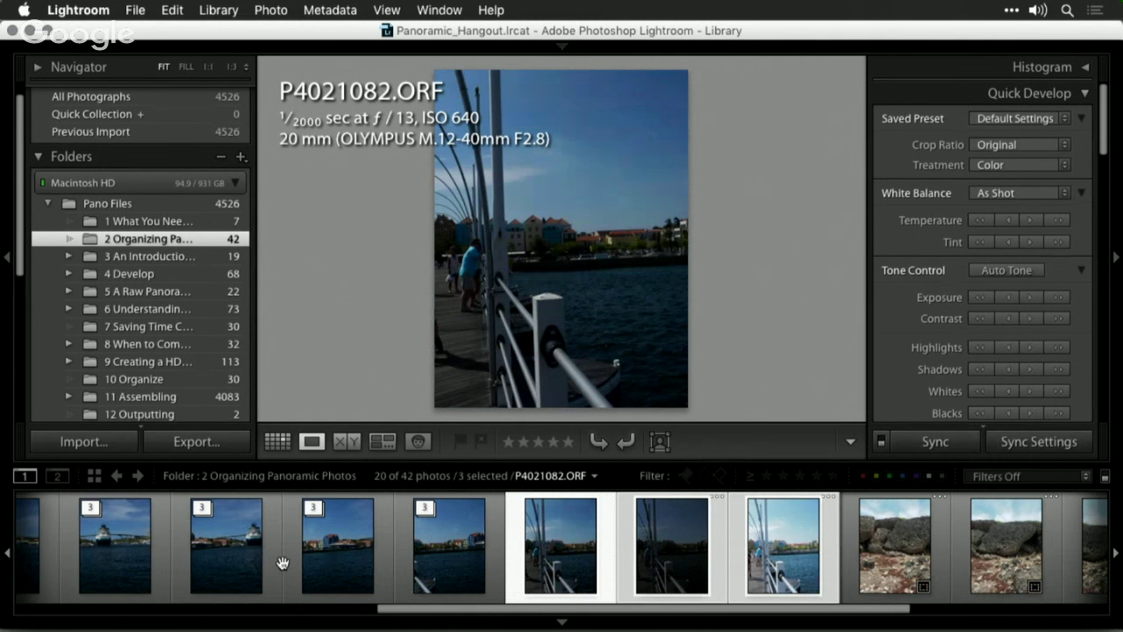
key("super+g")
- Group the six rock wall photos beginning with P4050966.orf into one stack
key("Right")
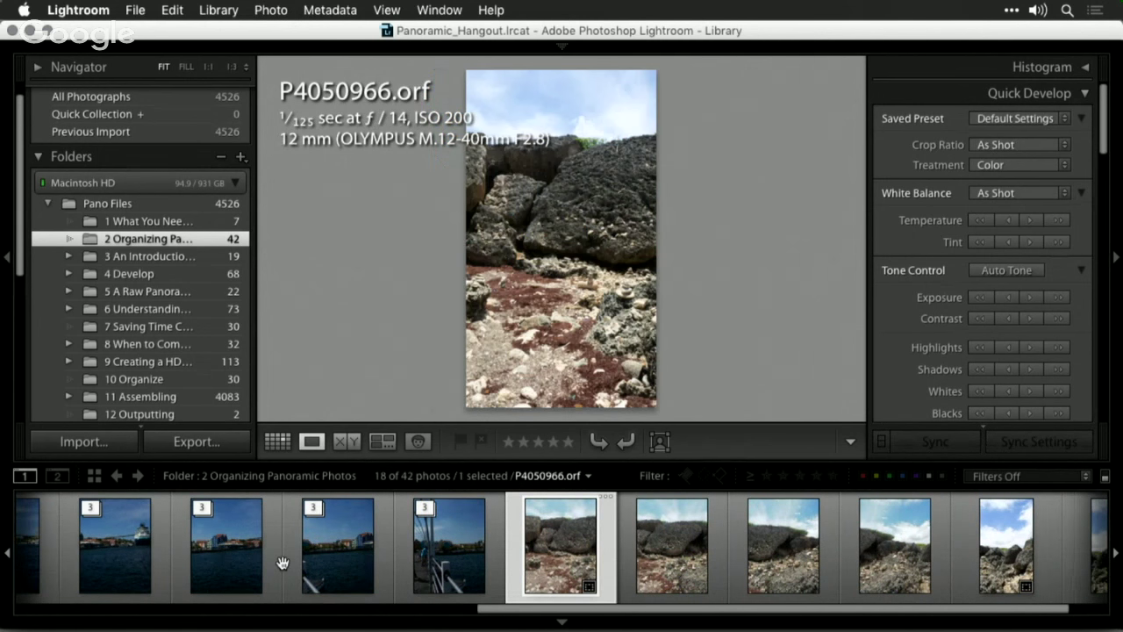
key("shift+Right")
key("shift+Right")
key("shift+Right")
key("shift+Right")
key("shift+Right")
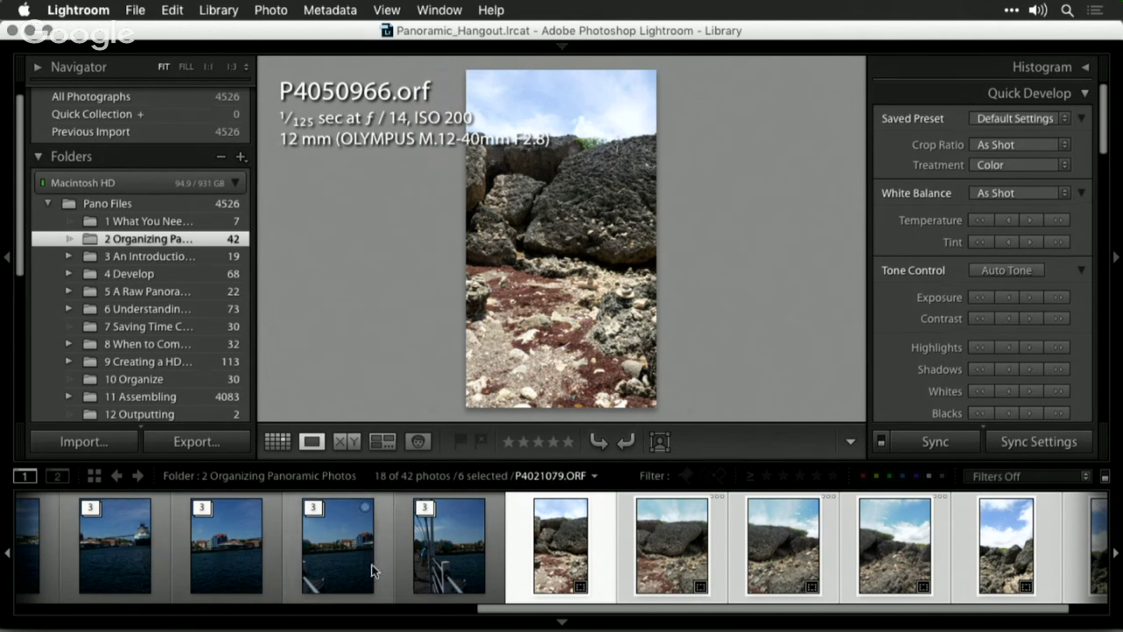
scroll(556, 564, "right", 2)
key("super+g")
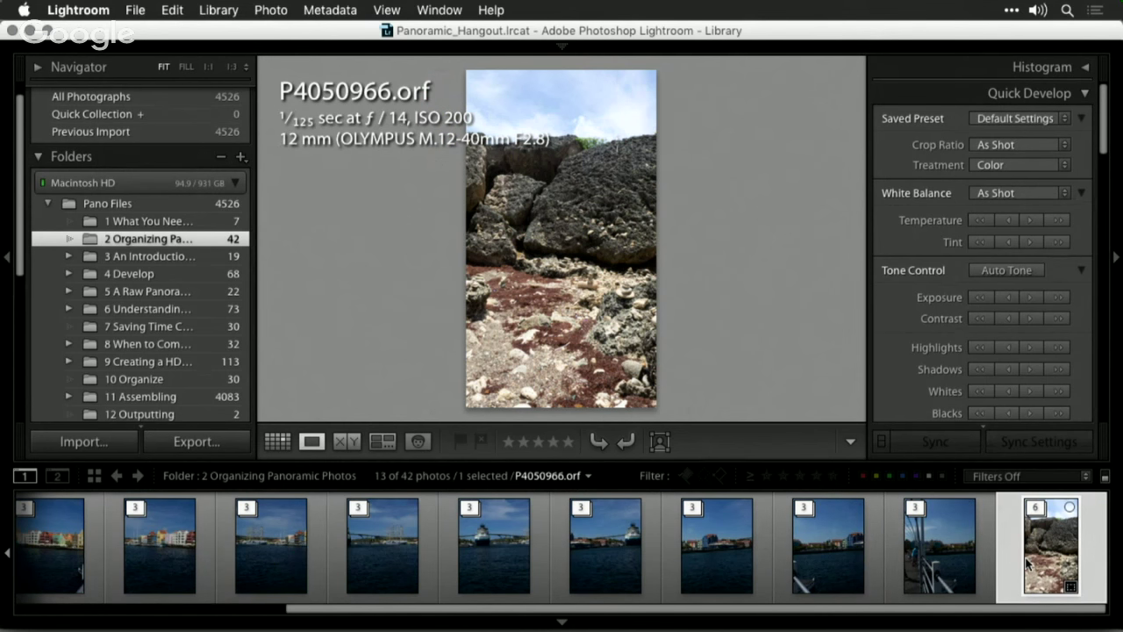
- Merge the P4021082.ORF stack to HDR with Auto Align, Auto Tone and a Low deghost amount
left_click(942, 562)
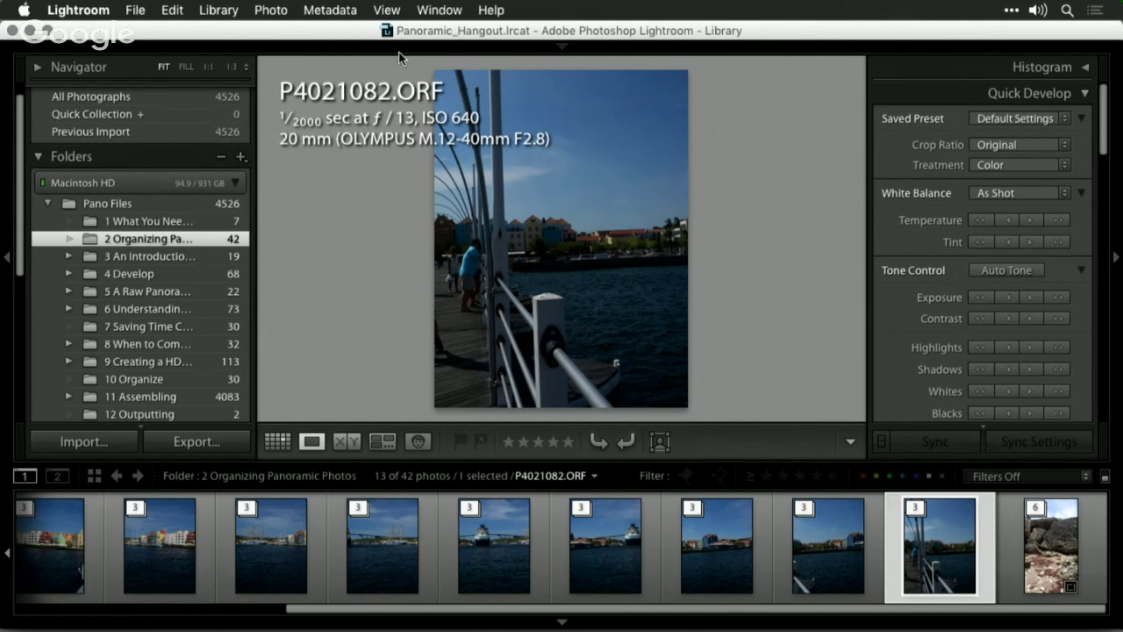
left_click(272, 10)
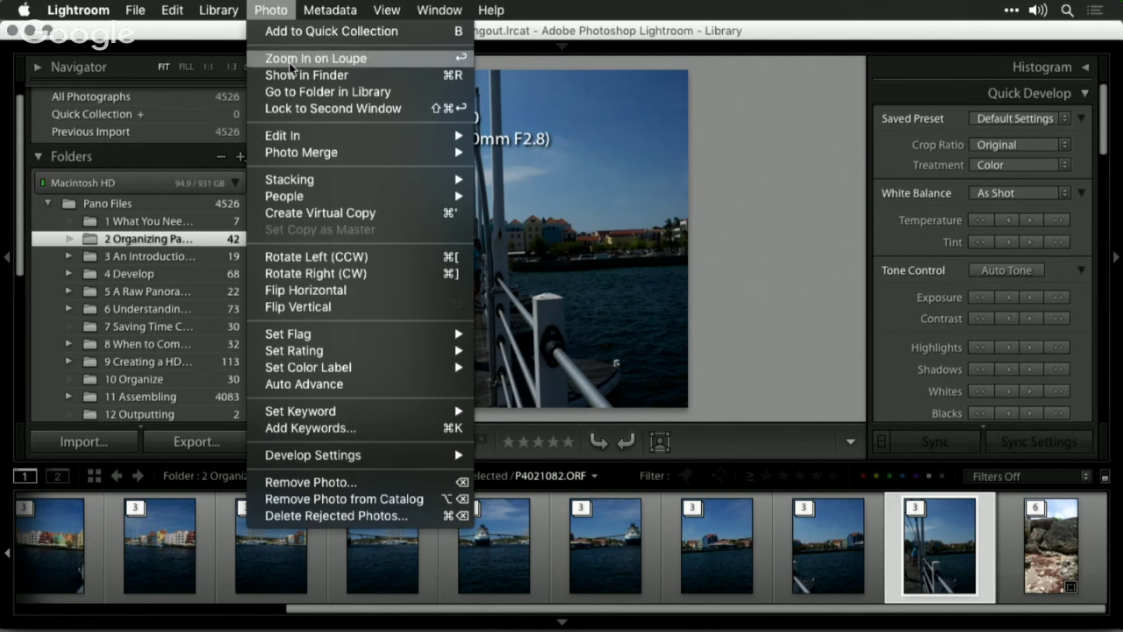
mouse_move(463, 180)
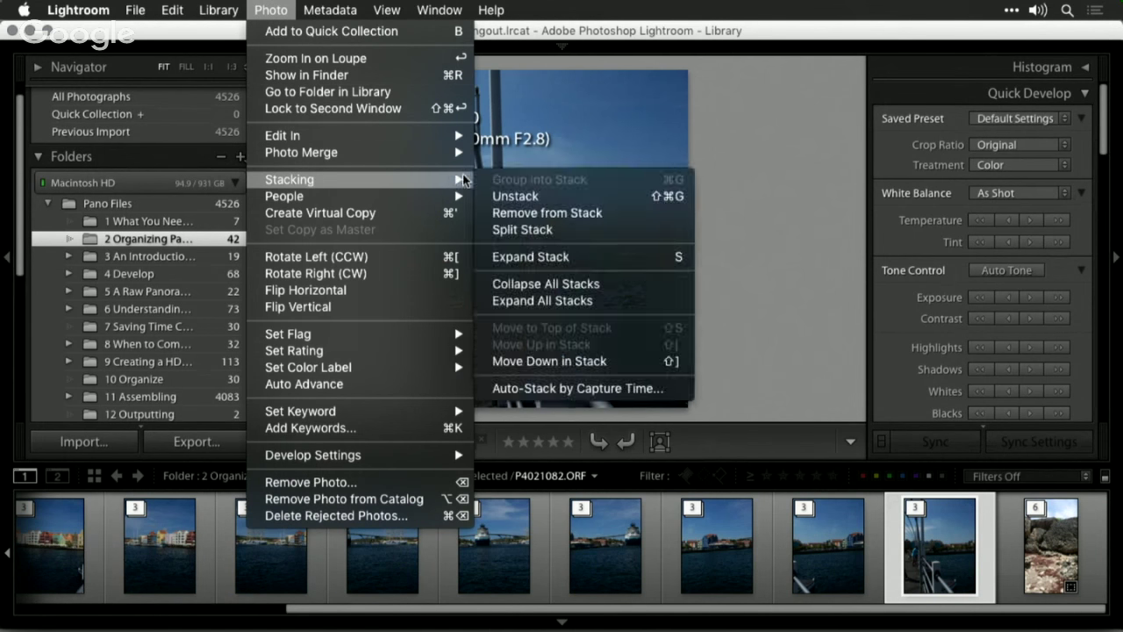
mouse_move(456, 152)
left_click(492, 151)
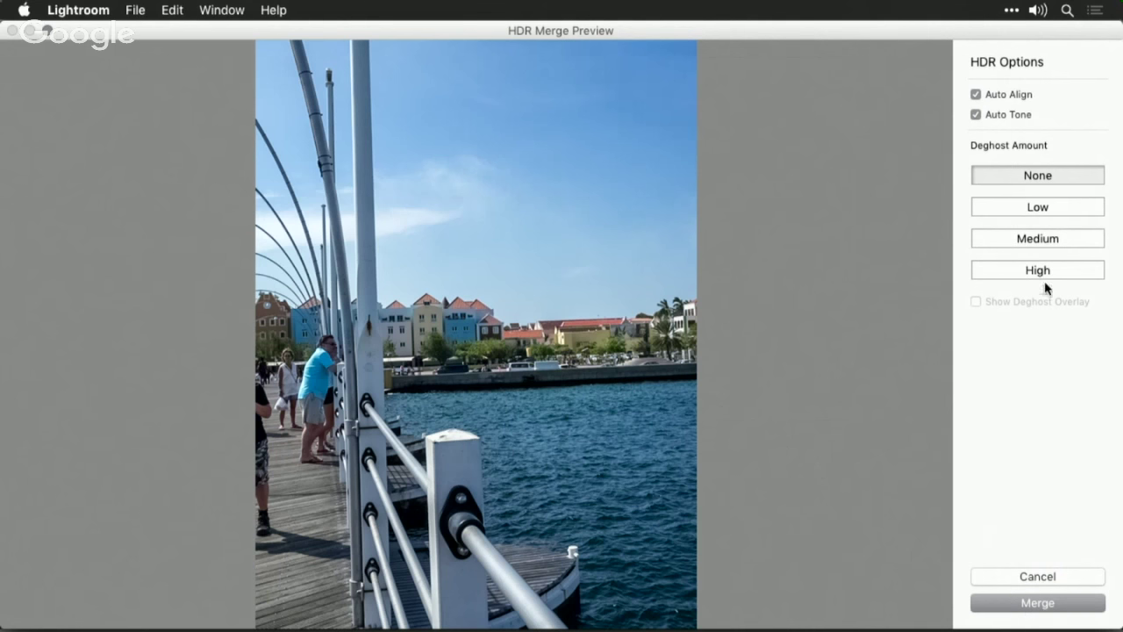
left_click(1050, 205)
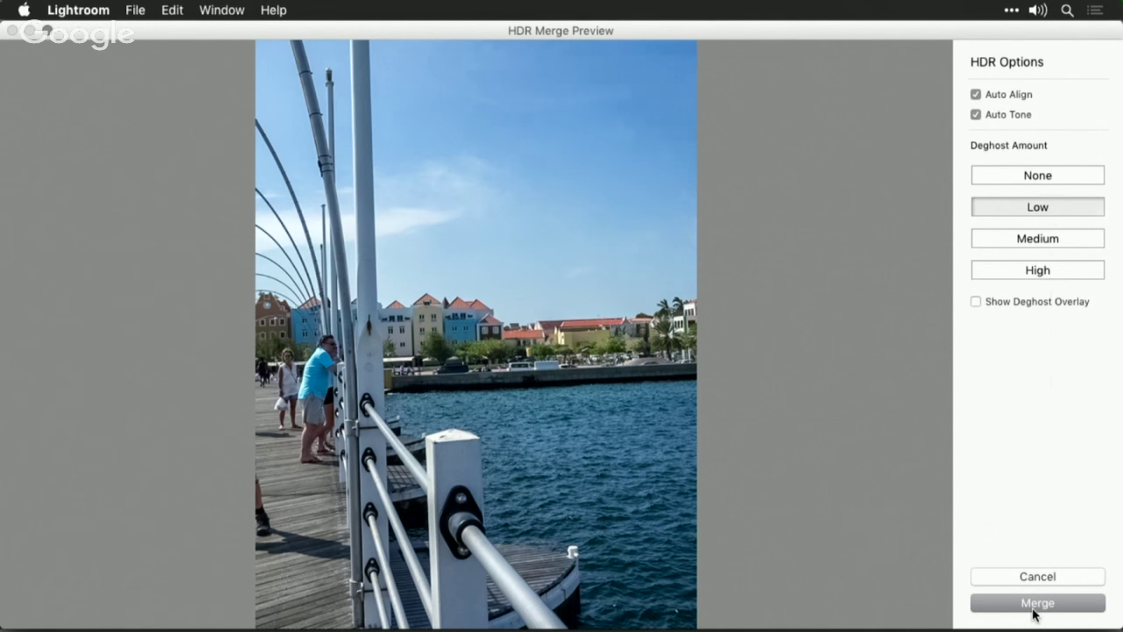
left_click(1036, 604)
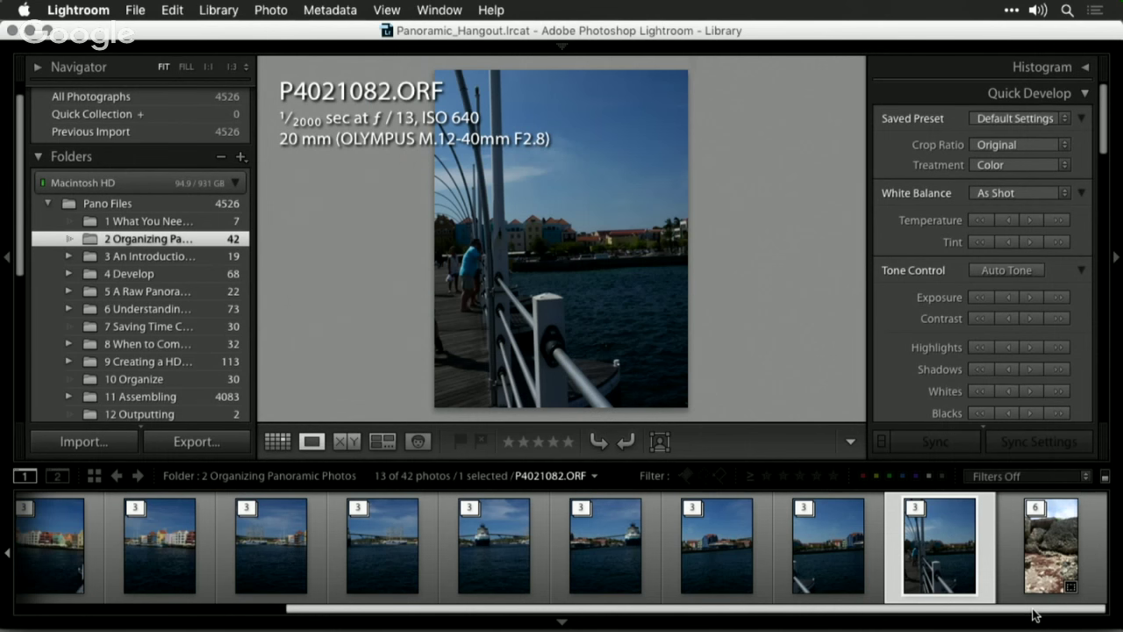
left_click(825, 548)
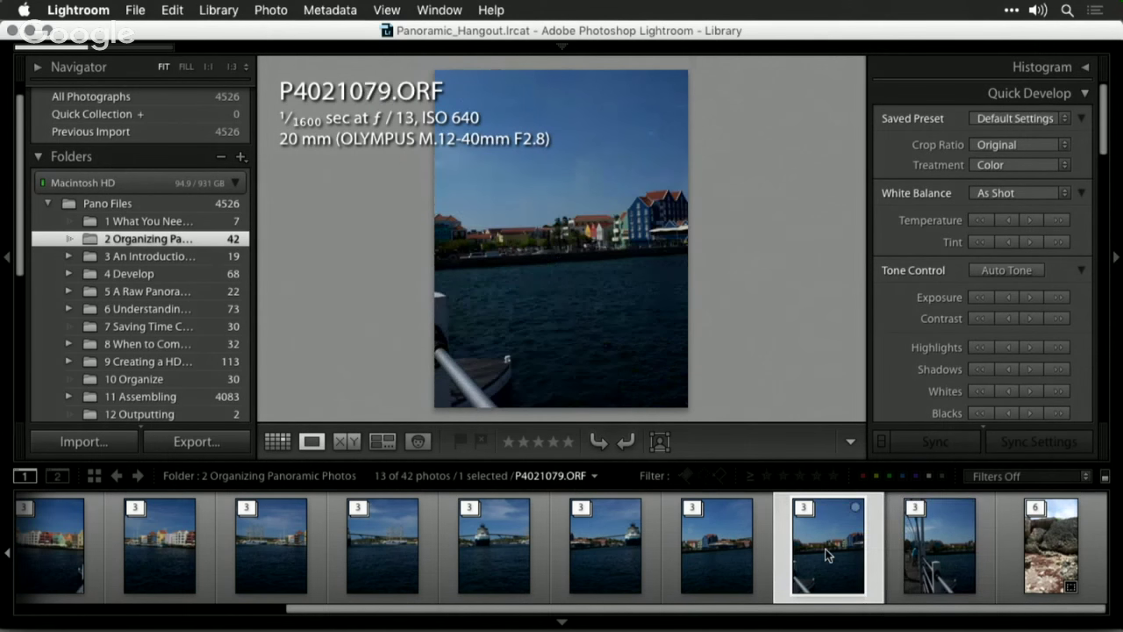
left_click(270, 10)
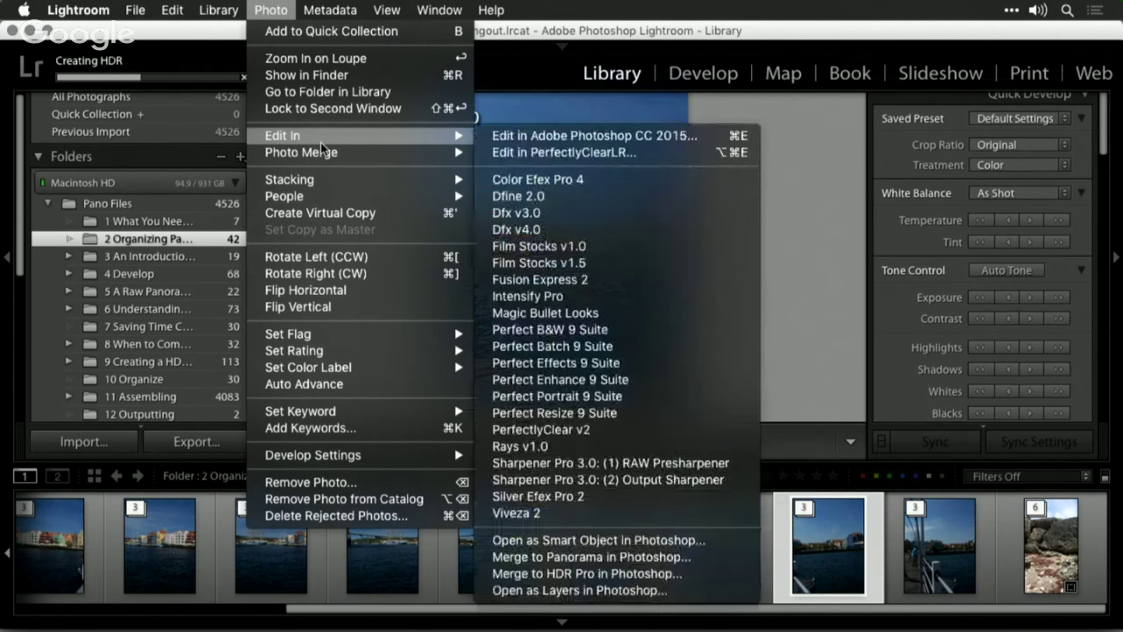
mouse_move(439, 152)
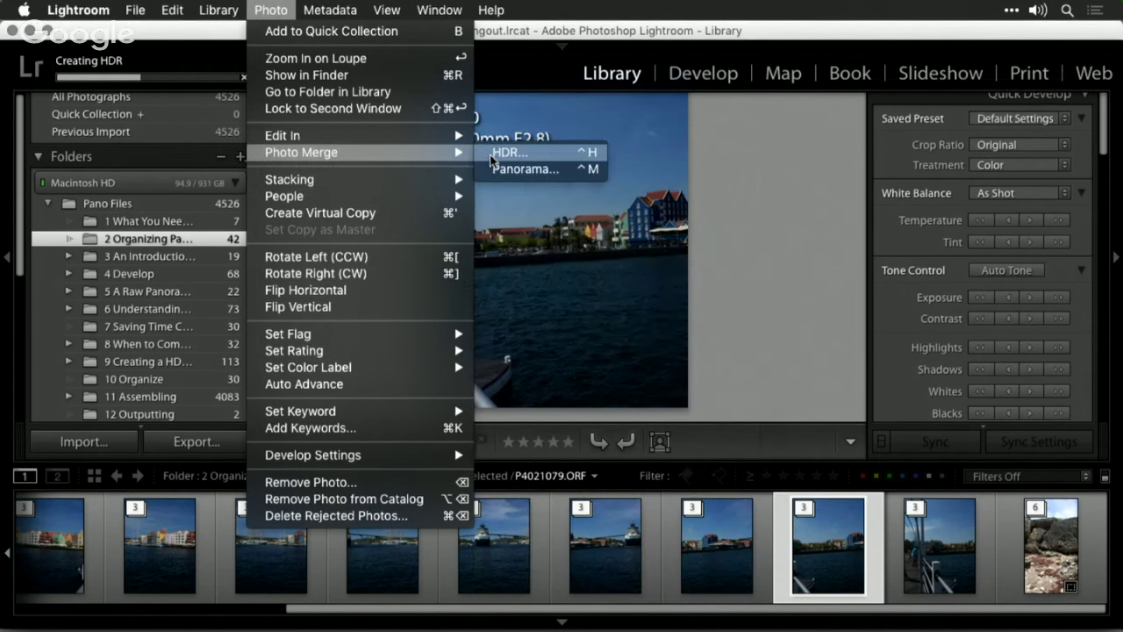
left_click(505, 150)
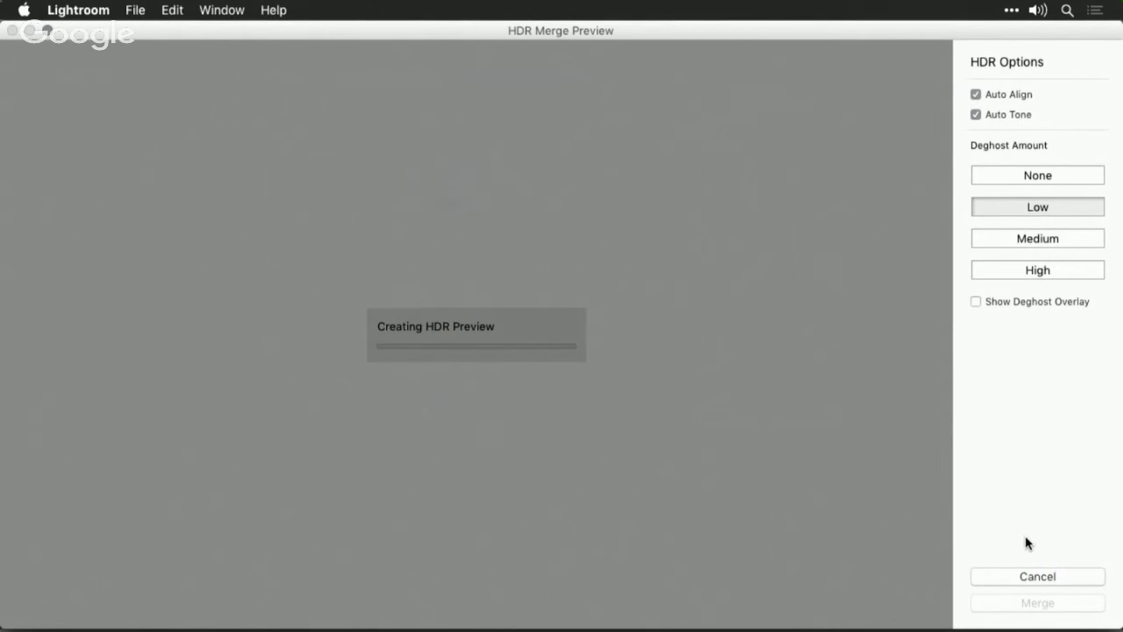
left_click(1019, 576)
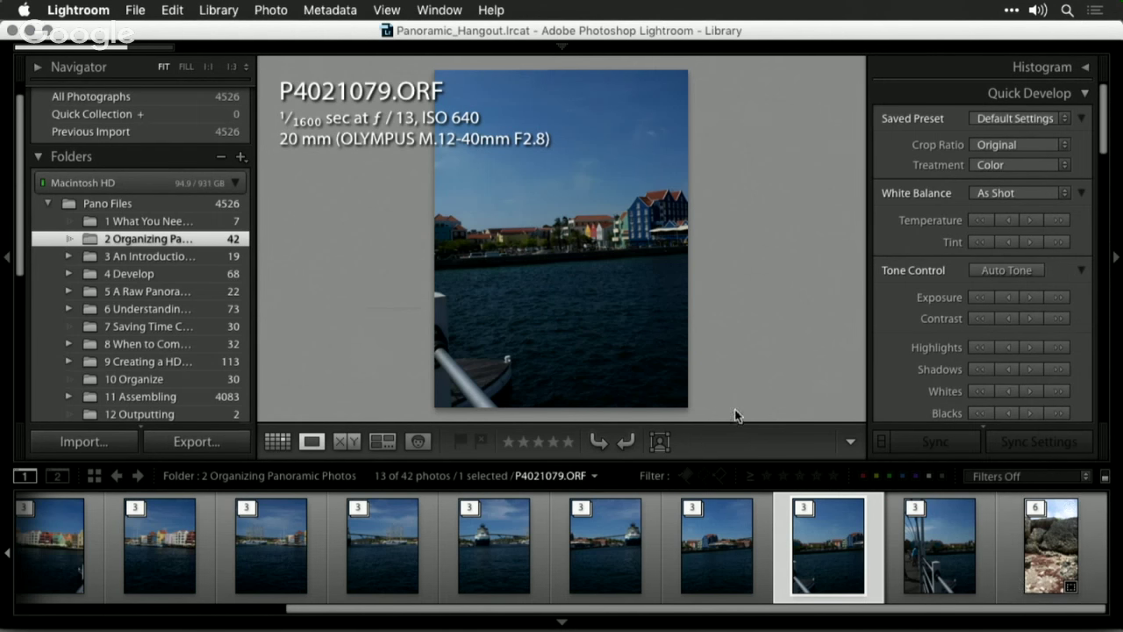
- Merge the P4021079.ORF stack to HDR directly, skipping the merge preview
left_click(278, 8)
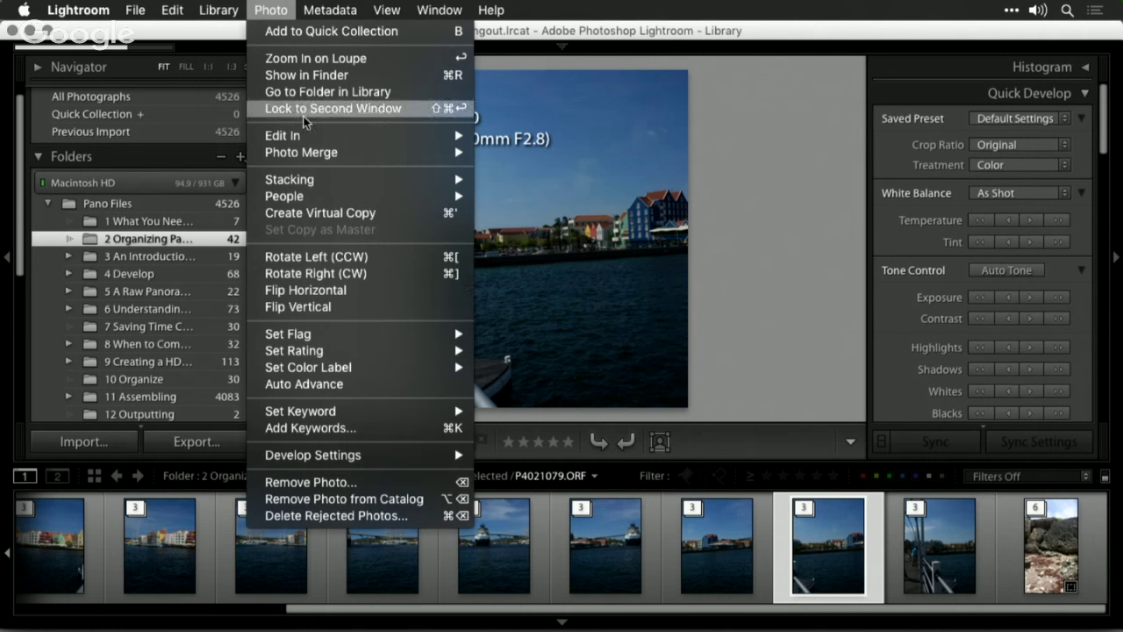
mouse_move(304, 154)
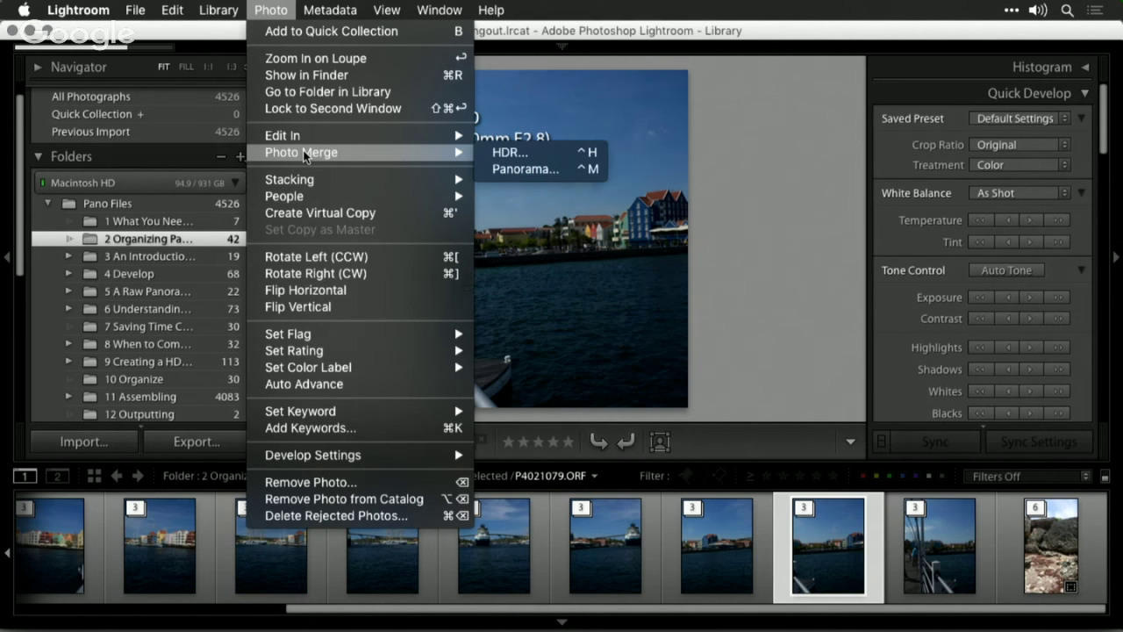
key("shift")
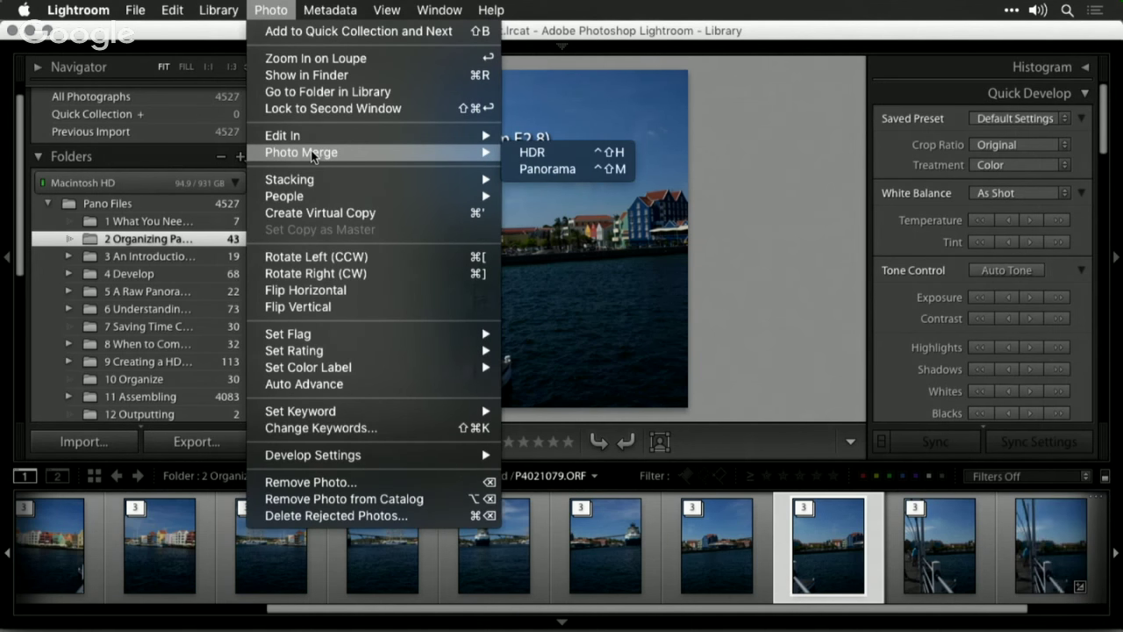
left_click(532, 152, "shift")
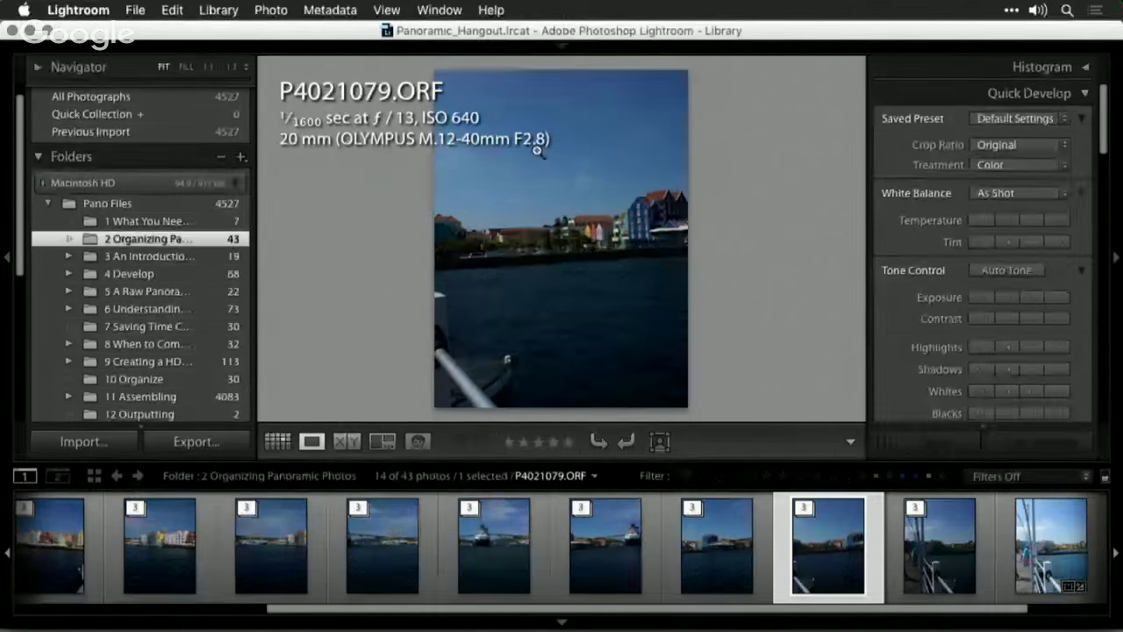
- Merge the P4021076, P4021073, P4021070, P4021067 and P4021064 stacks to separate HDR images, skipping the merge preview
left_click(722, 523)
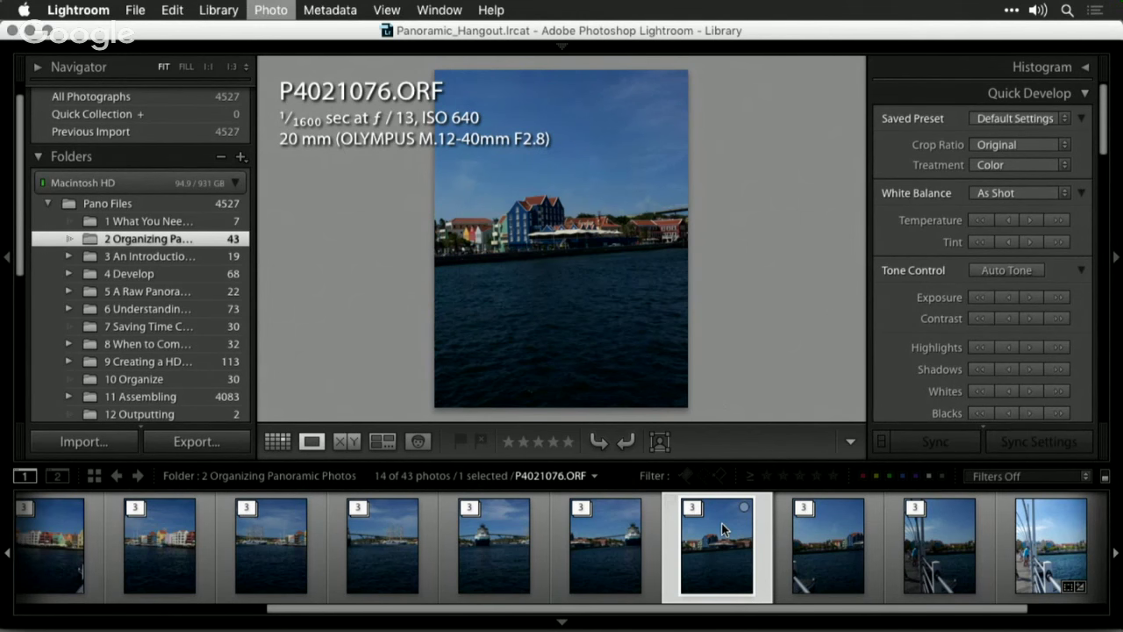
left_click(611, 544)
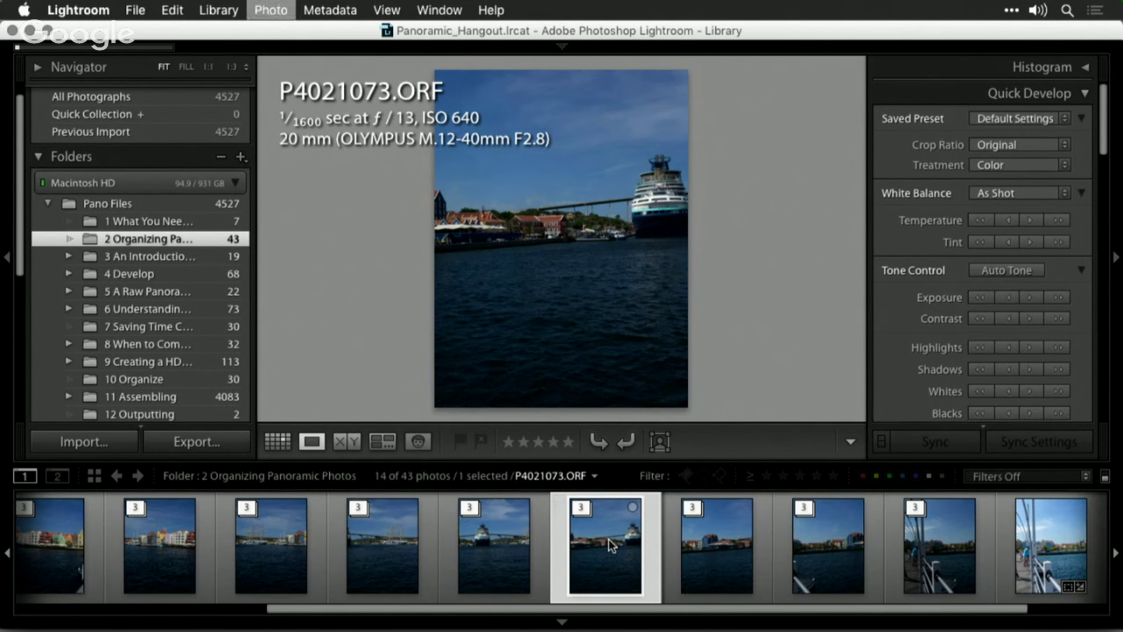
left_click(491, 544)
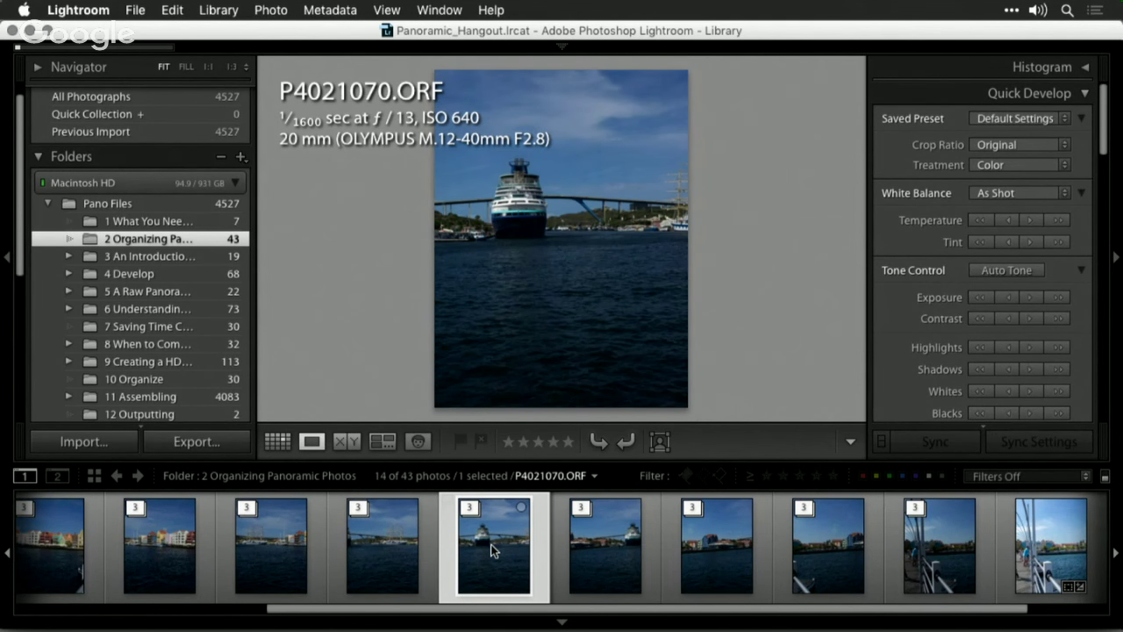
left_click(377, 552)
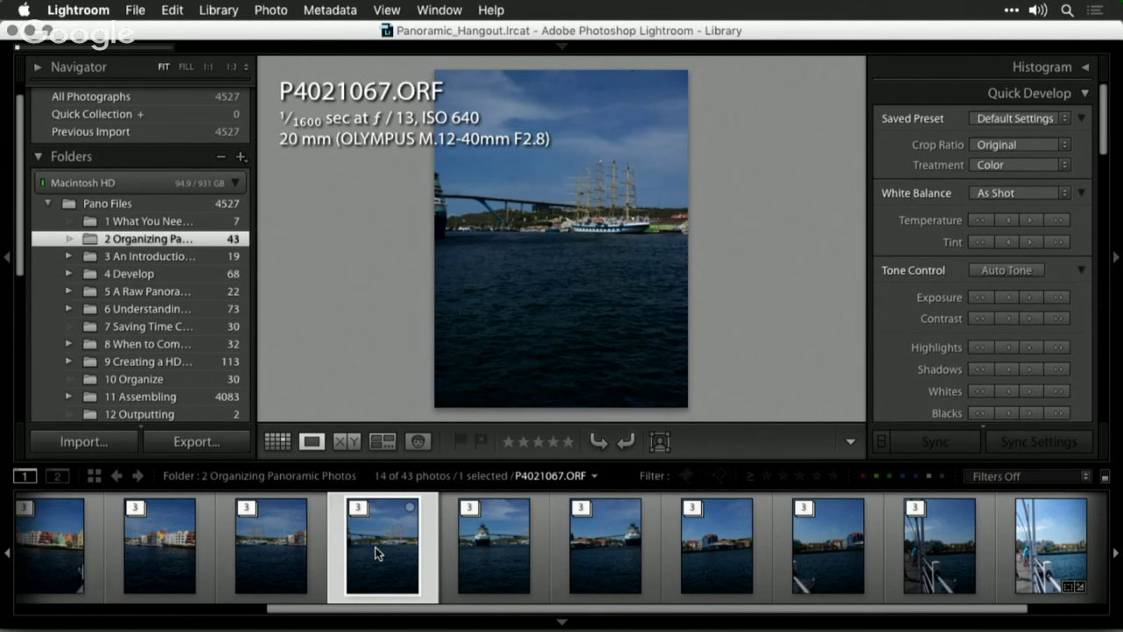
left_click(277, 550)
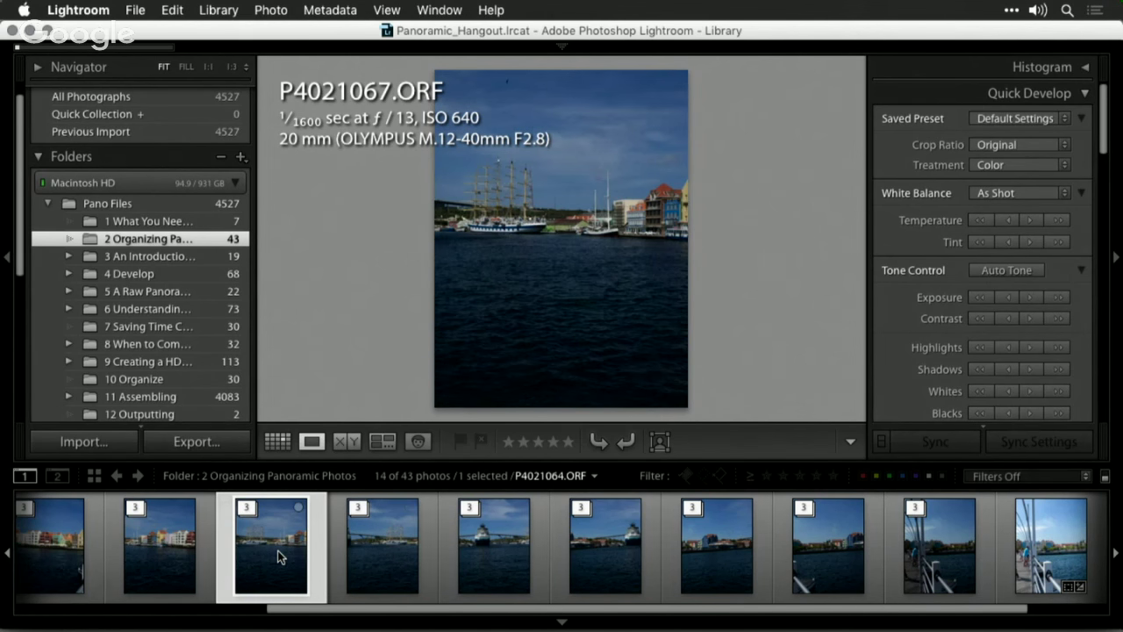
- Merge the P4021061, P4021058 and P4021055 stacks to separate HDR images, skipping the merge preview
left_click(175, 559)
scroll(173, 561, "up", 3)
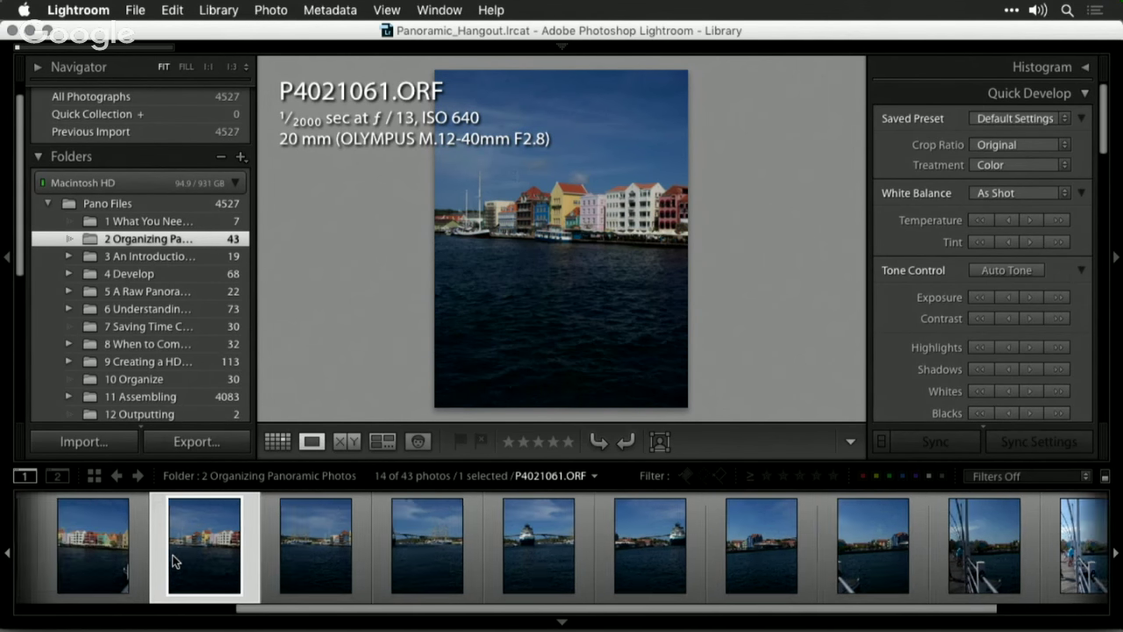
left_click(153, 566)
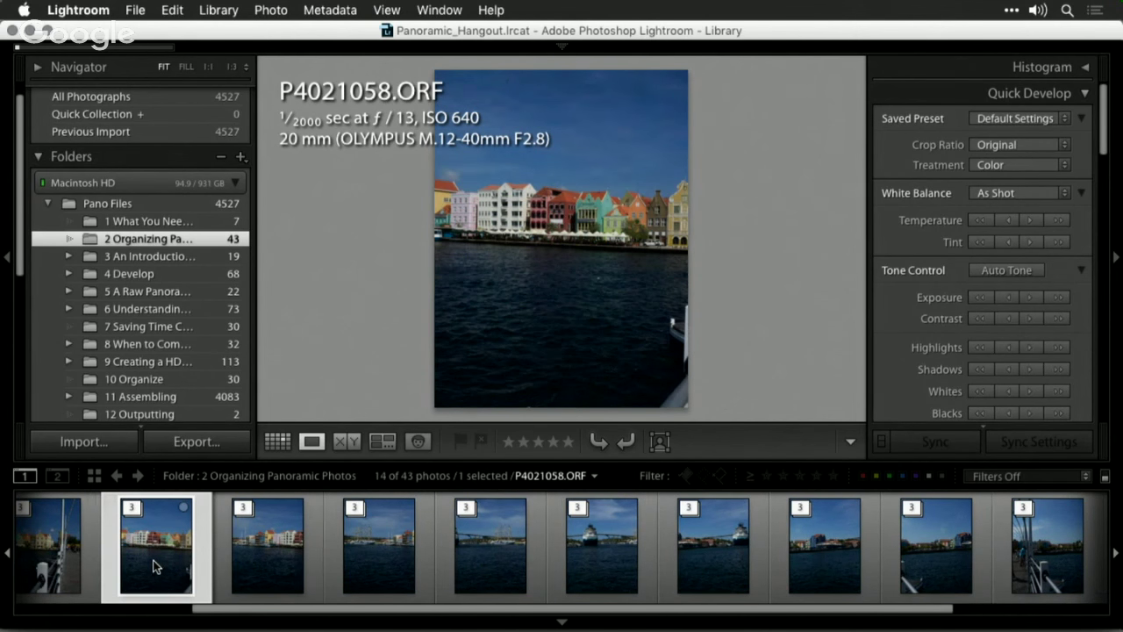
scroll(154, 566, "up", 3)
left_click(154, 566)
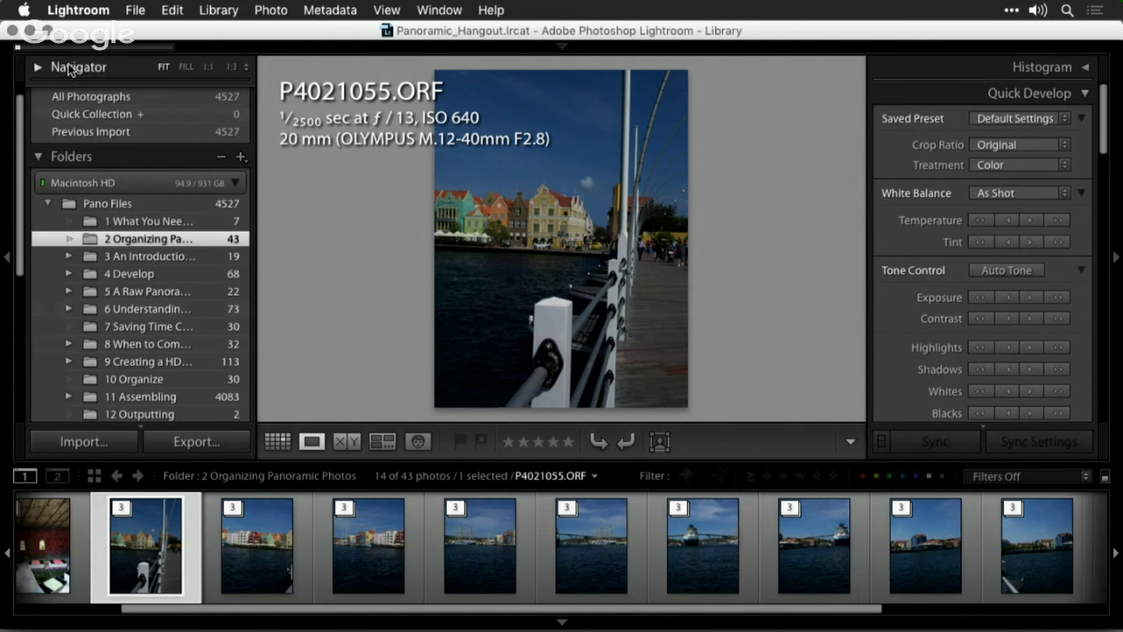
mouse_move(66, 48)
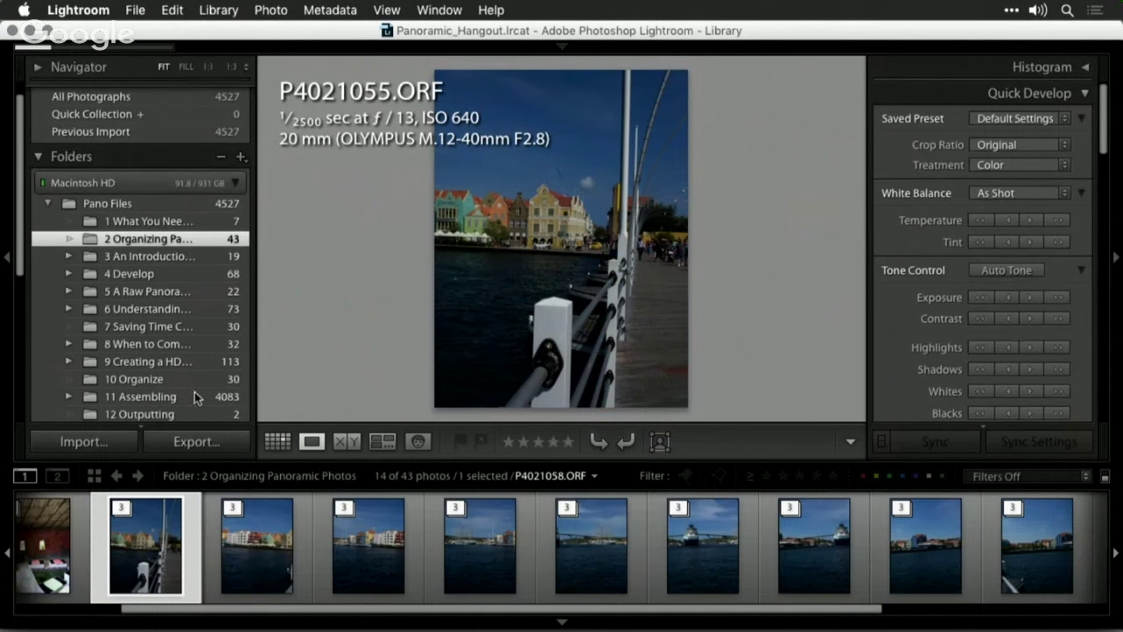
- Open the lake photo P4062283.orf from the folder "3 An Introduction to Panoramic Photomerge" in the Develop module
left_click(150, 257)
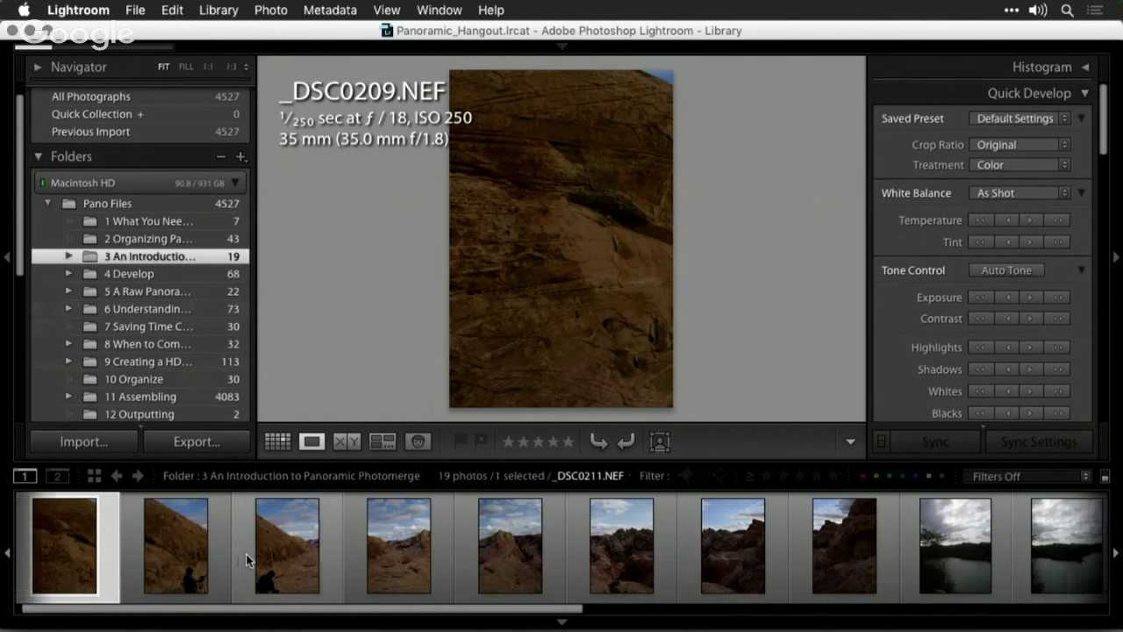
scroll(245, 554, "down", 5)
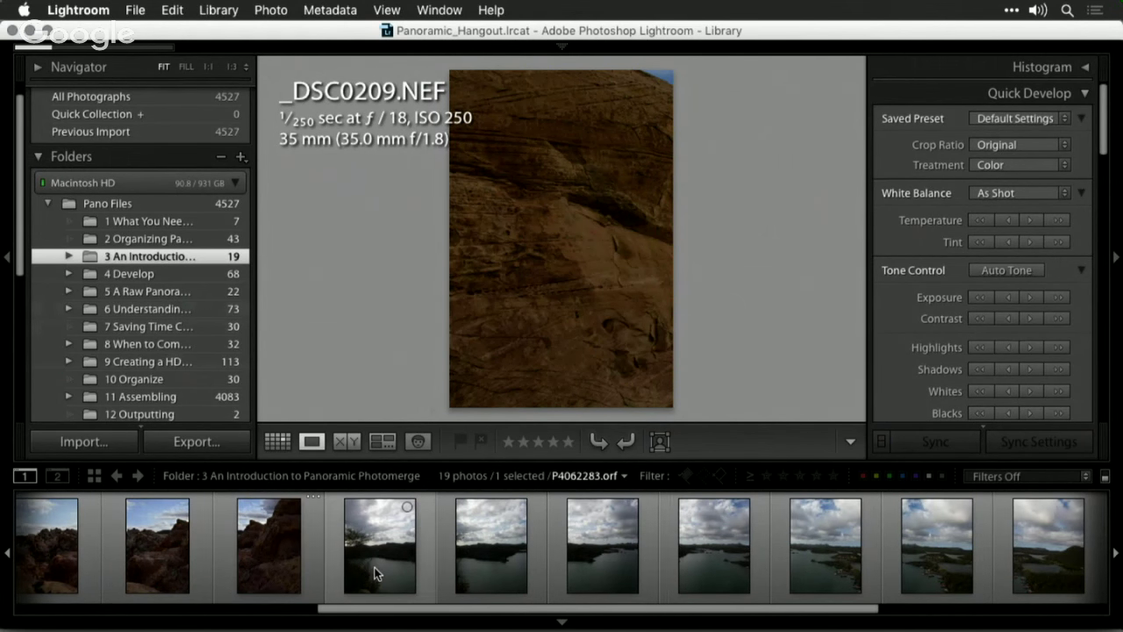
left_click(408, 572)
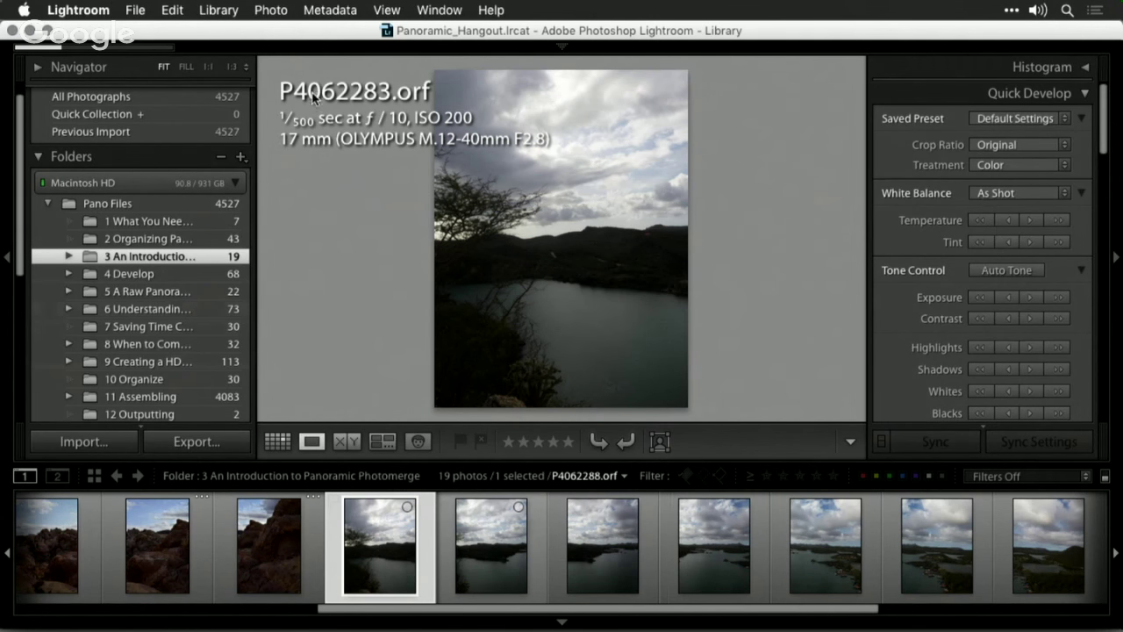
mouse_move(563, 54)
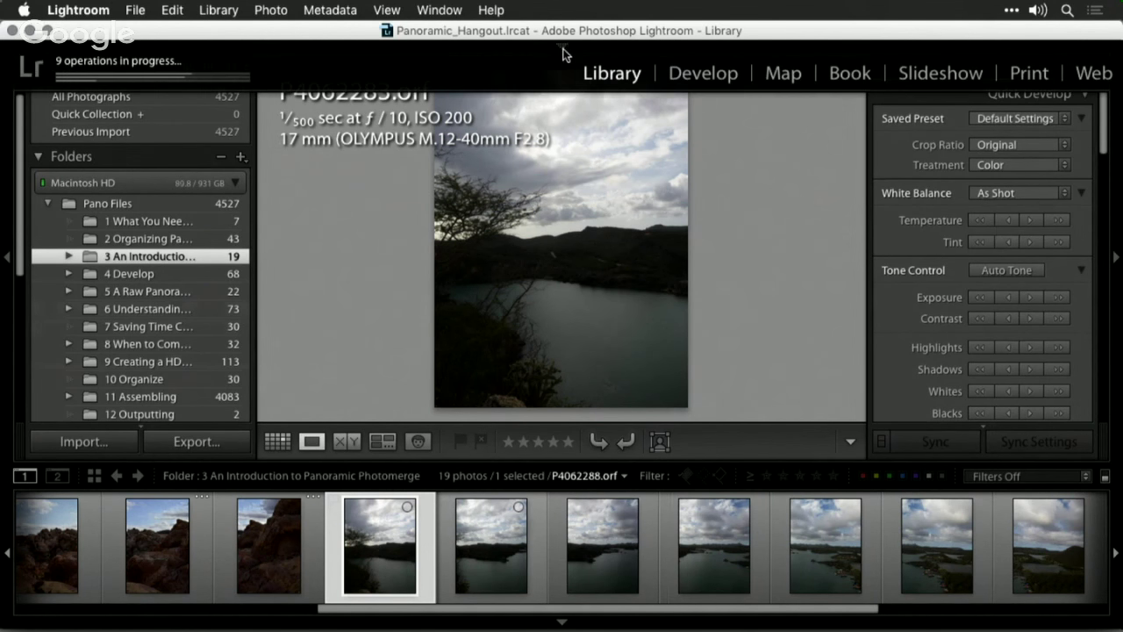
left_click(693, 77)
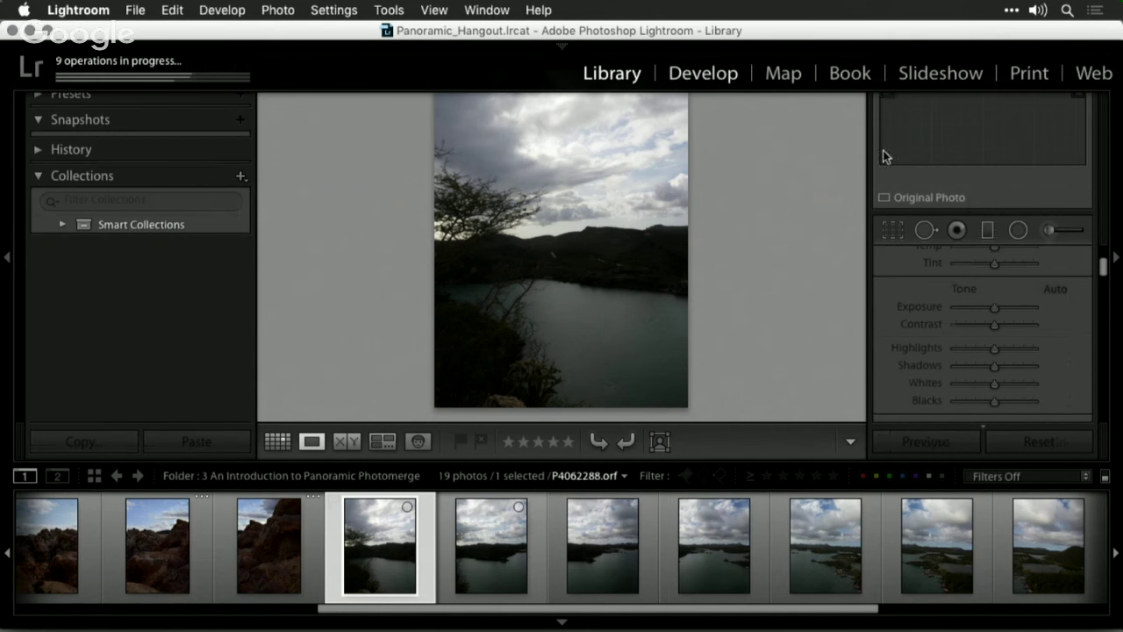
- Enable Profile Corrections and Remove Chromatic Aberration in the photo's Lens Corrections, and show the lens profile settings
scroll(937, 290, "down", 10)
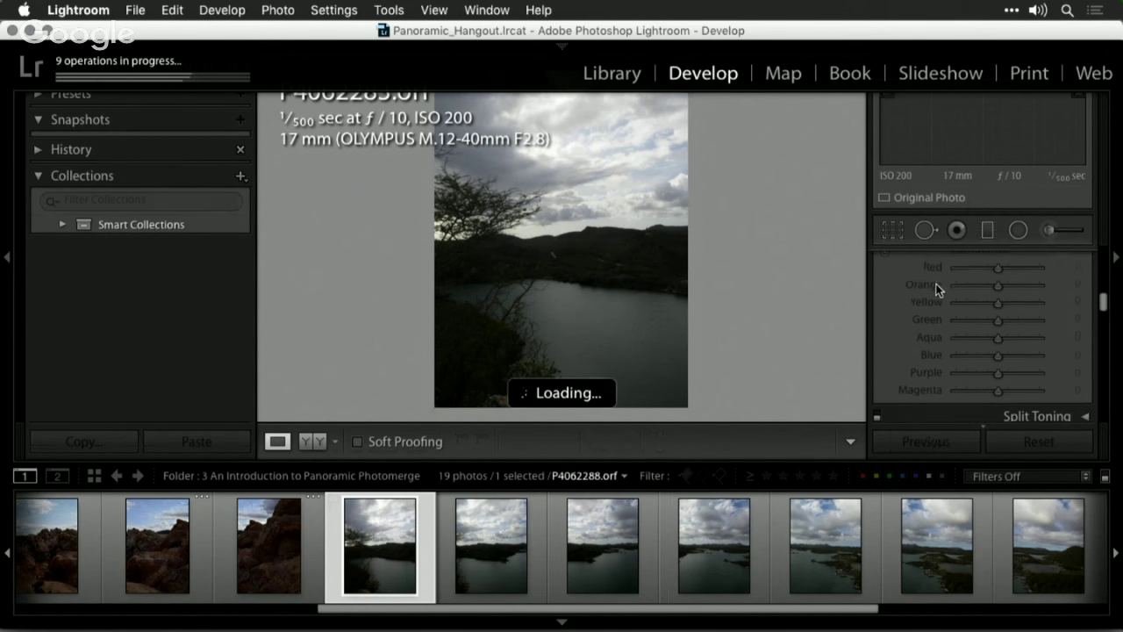
scroll(935, 283, "down", 1)
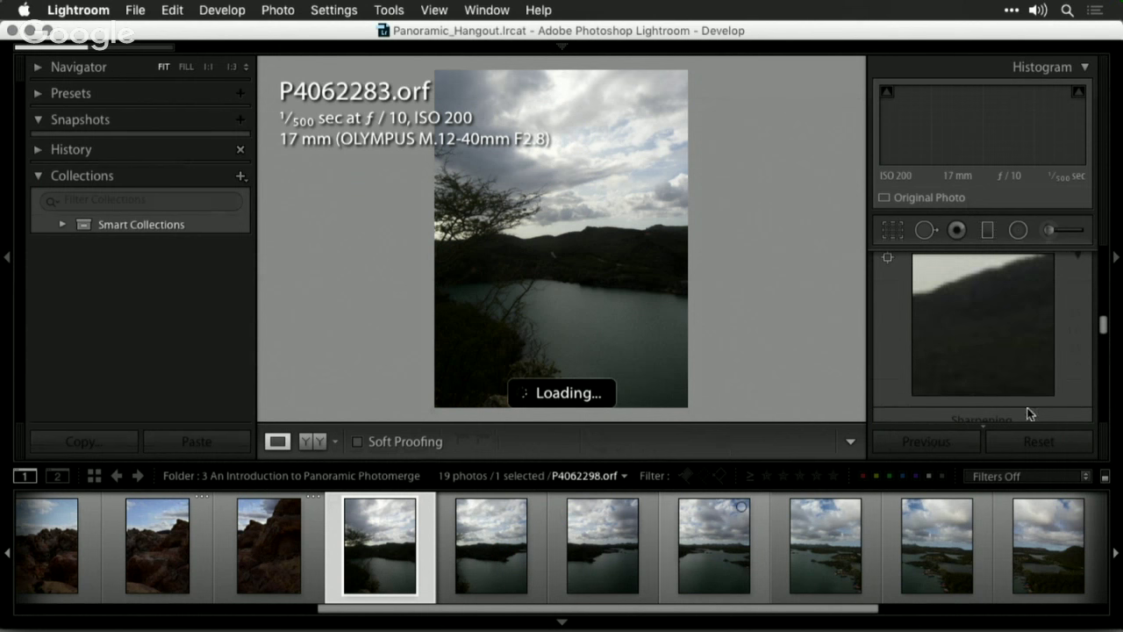
left_click(1103, 381)
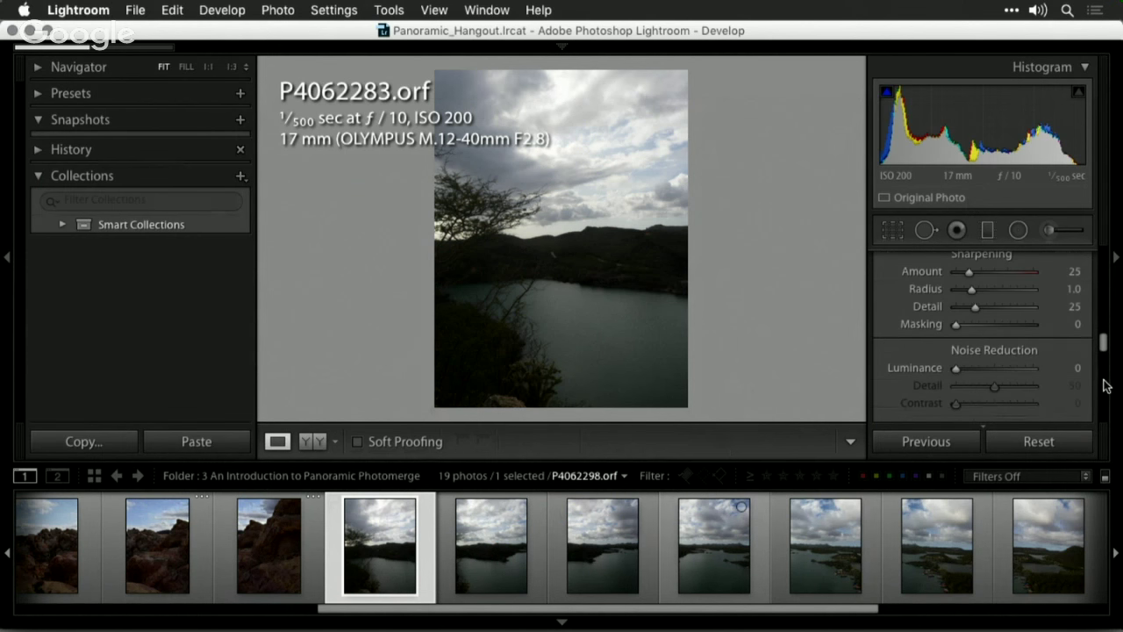
left_click_drag(1105, 351, 1104, 376)
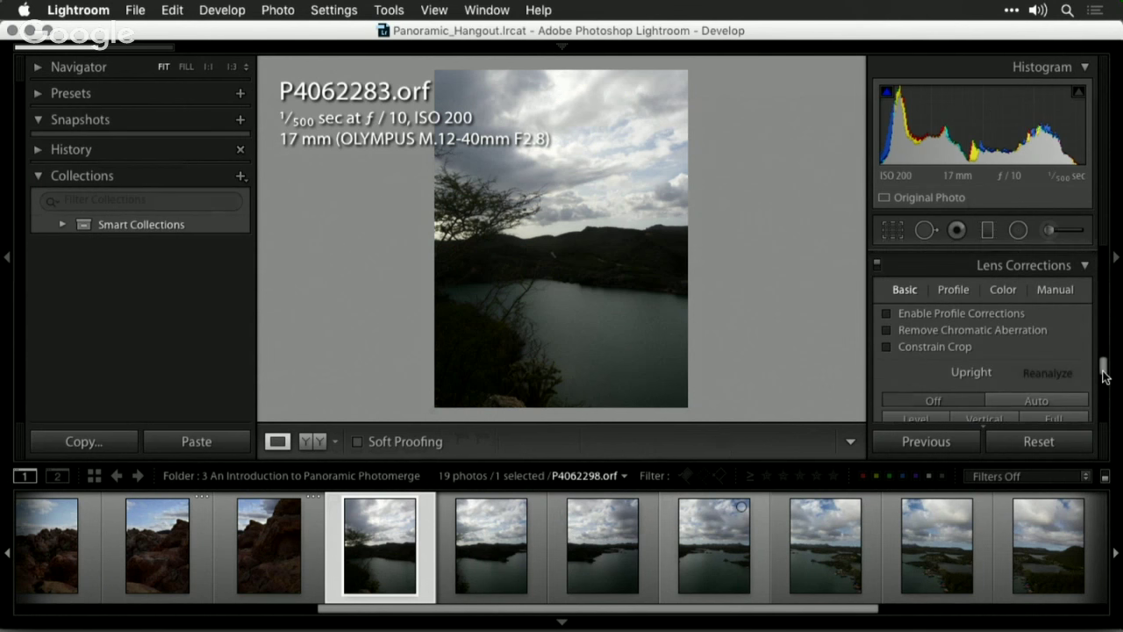
left_click(886, 314)
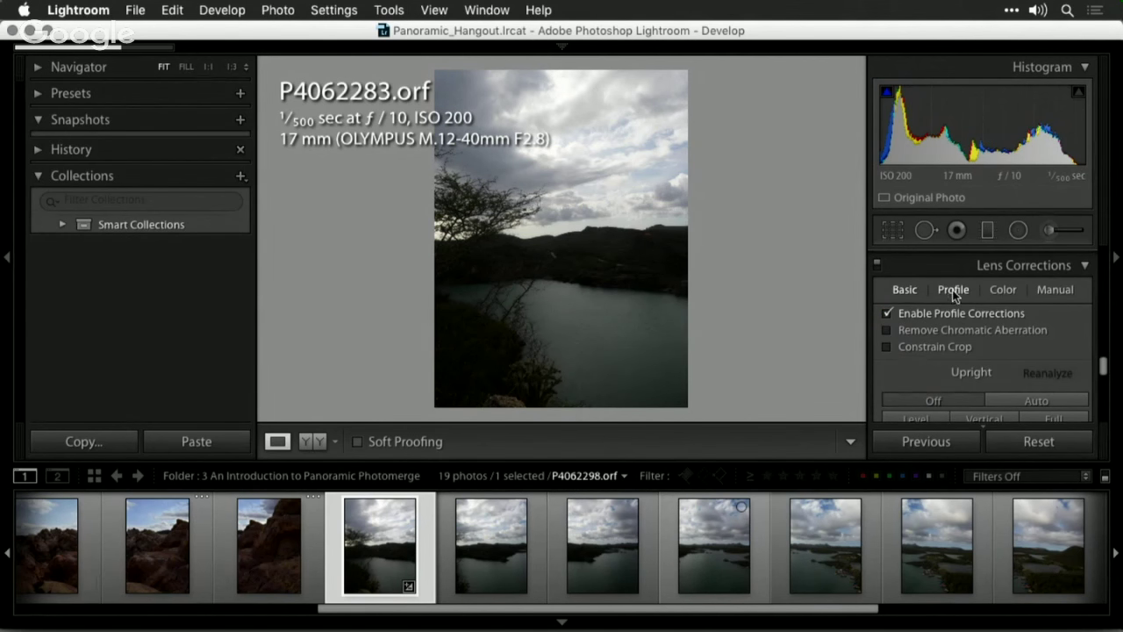
left_click(1005, 292)
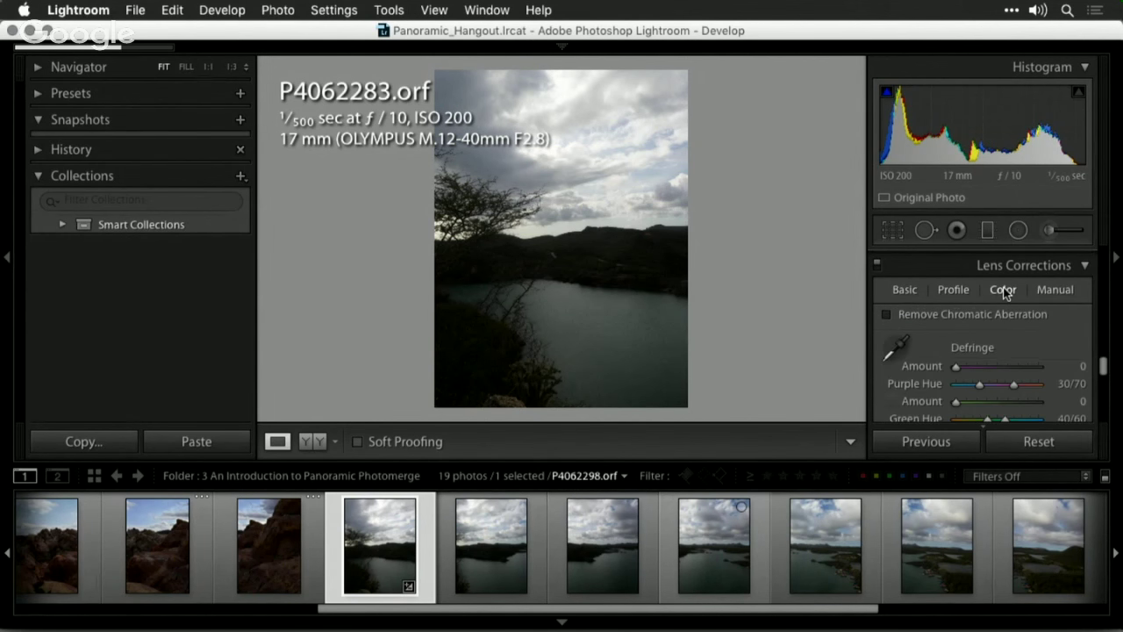
left_click(889, 316)
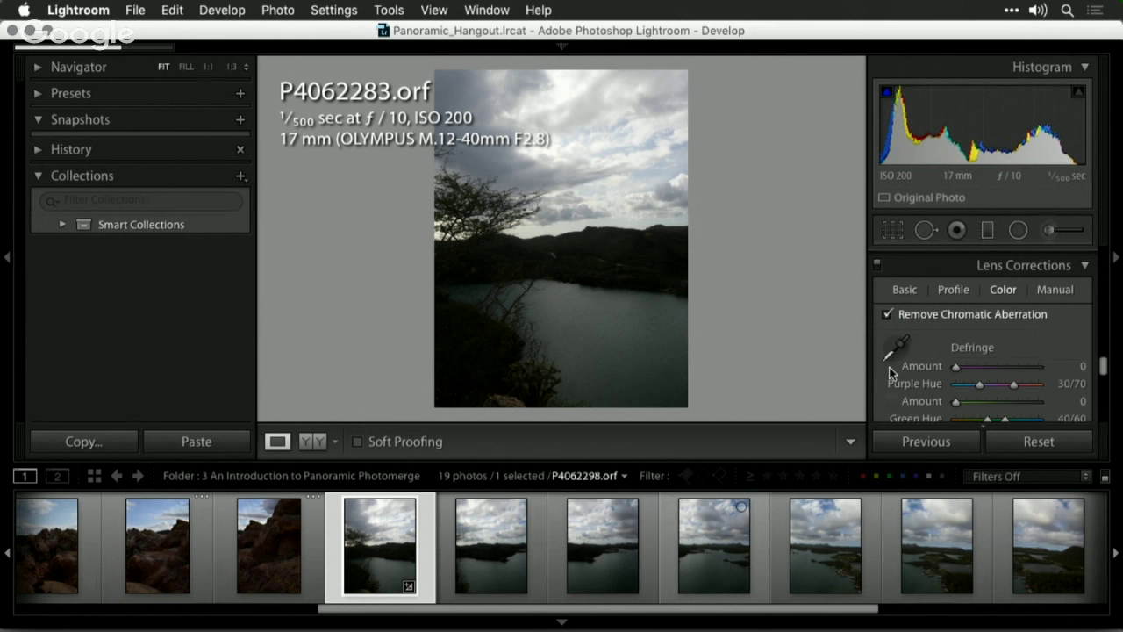
scroll(904, 303, "down", 1)
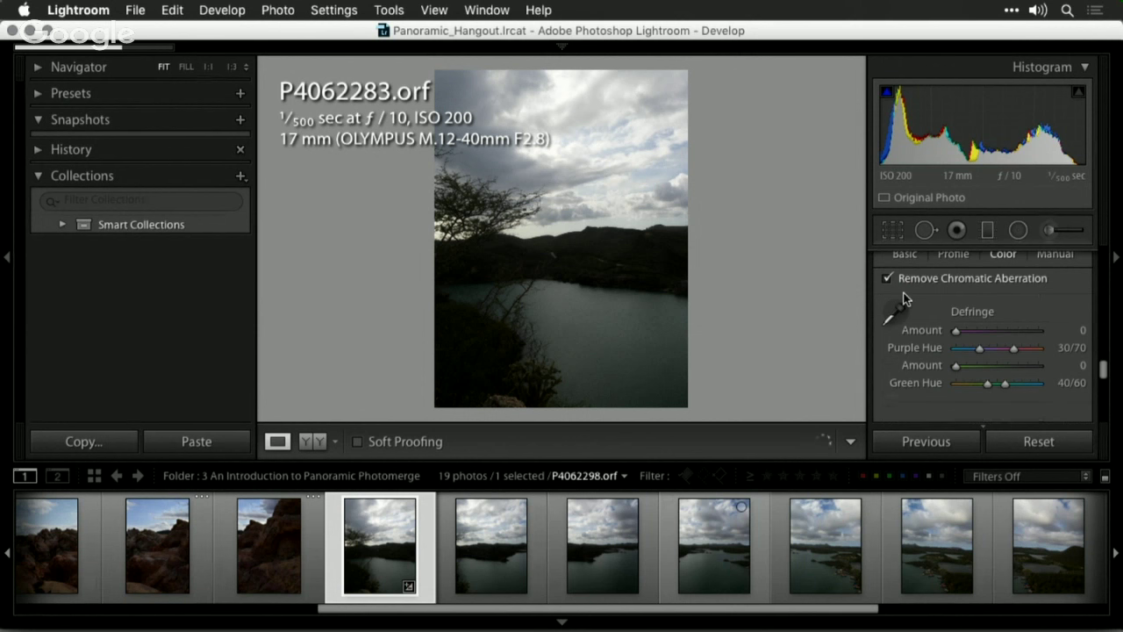
left_click(905, 254)
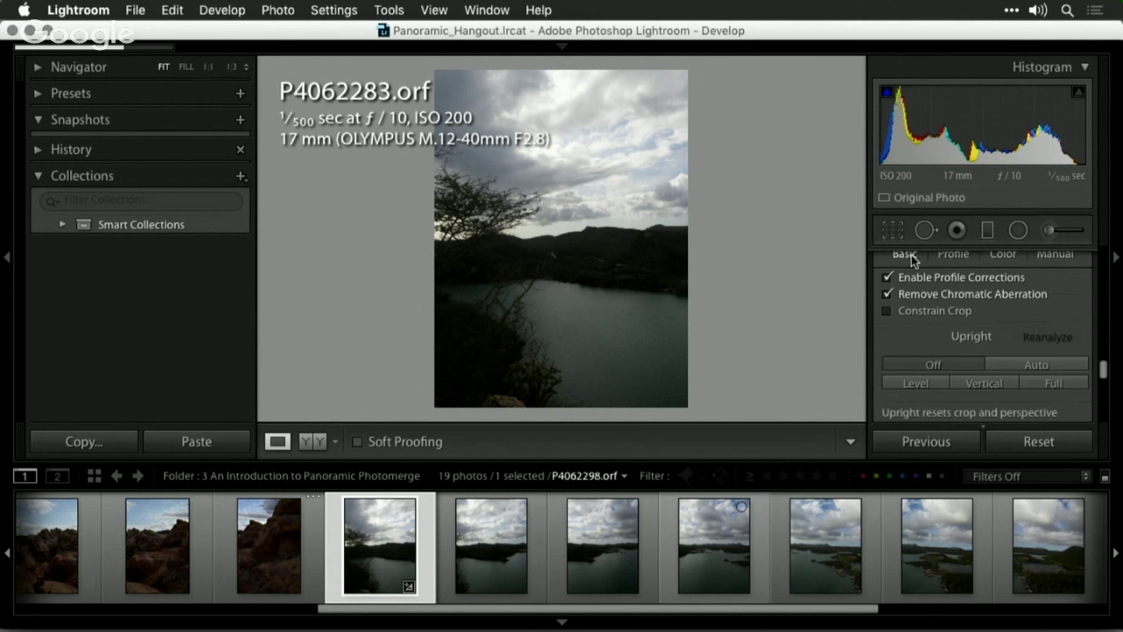
mouse_move(1104, 373)
left_mouse_down()
mouse_move(1103, 389)
mouse_move(1104, 364)
left_mouse_up()
left_click(954, 291)
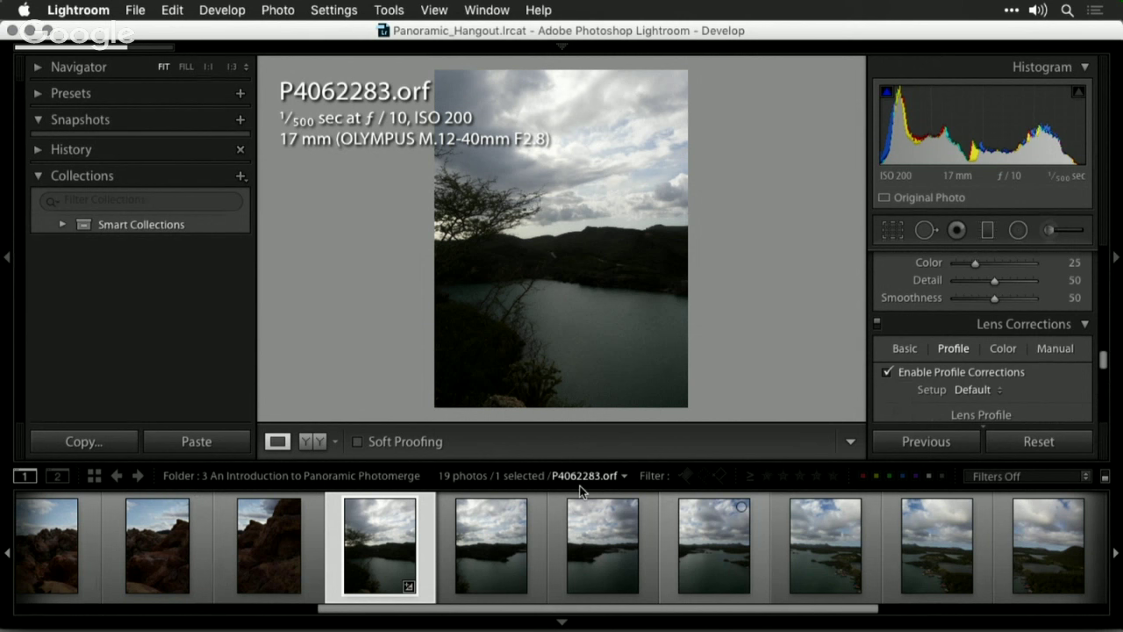
- Set the lake photo's Shadows to +100 and Highlights to -41
scroll(957, 339, "up", 10)
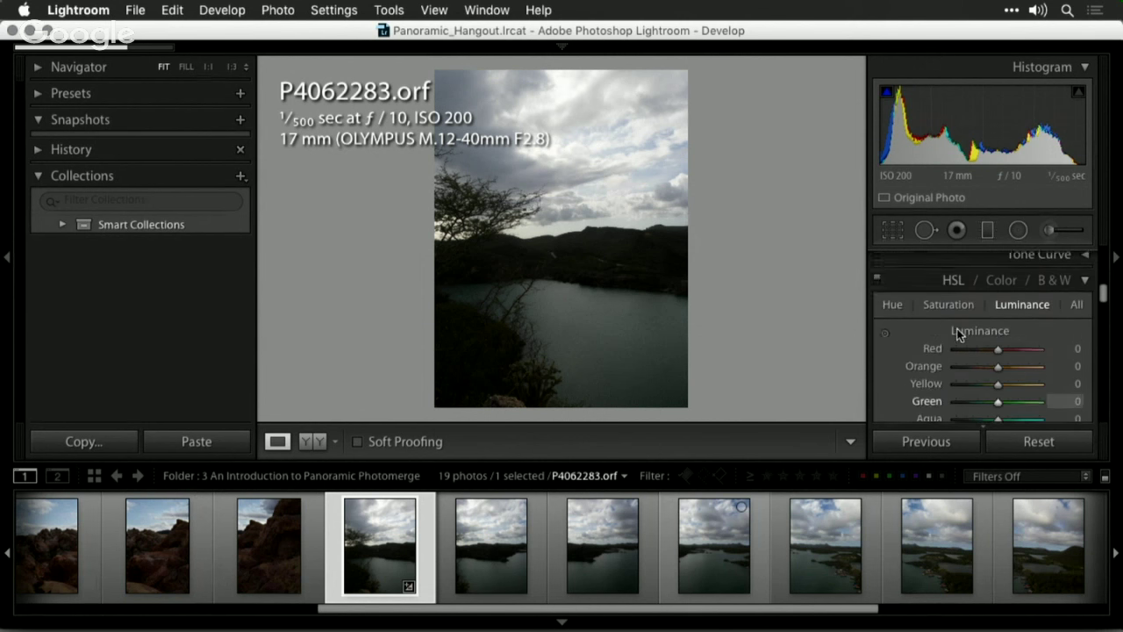
scroll(957, 334, "up", 8)
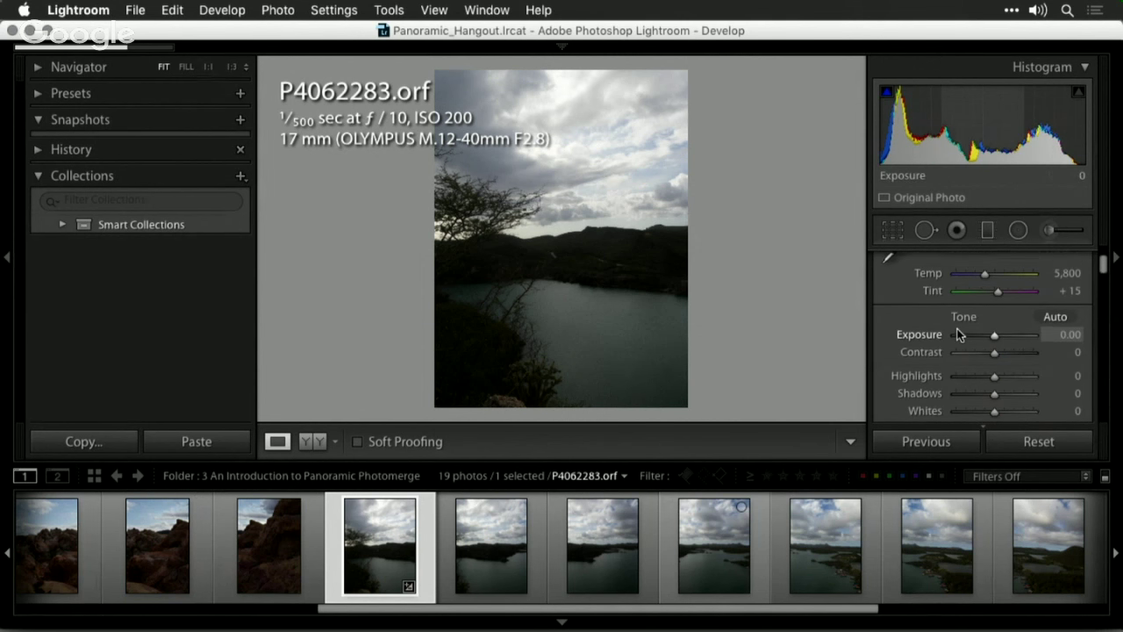
left_click(1029, 398)
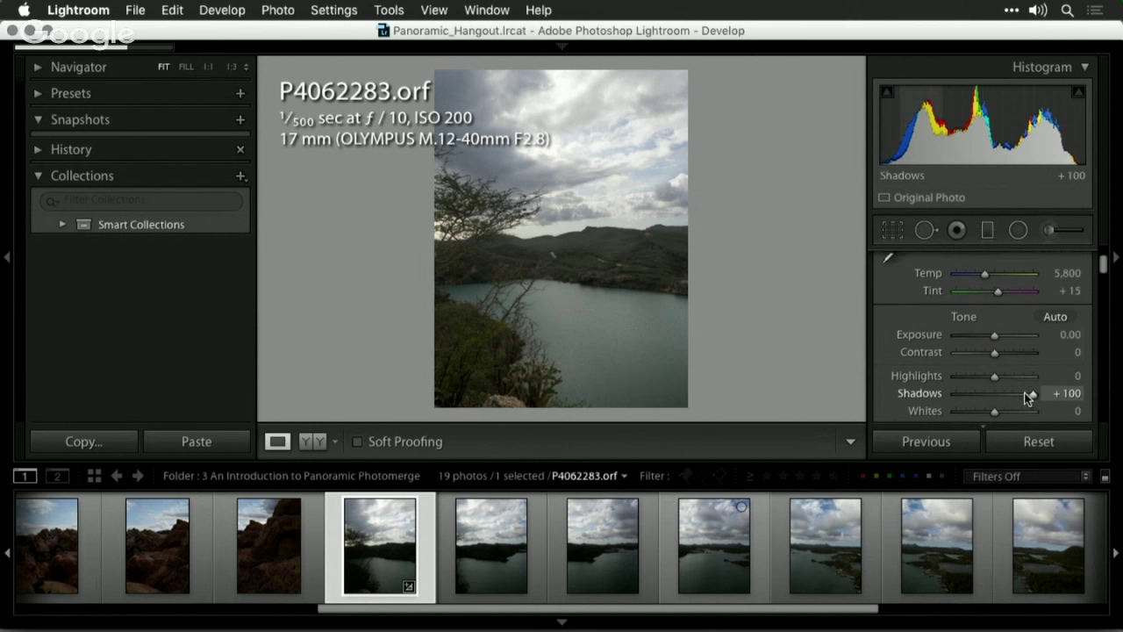
left_click(978, 376)
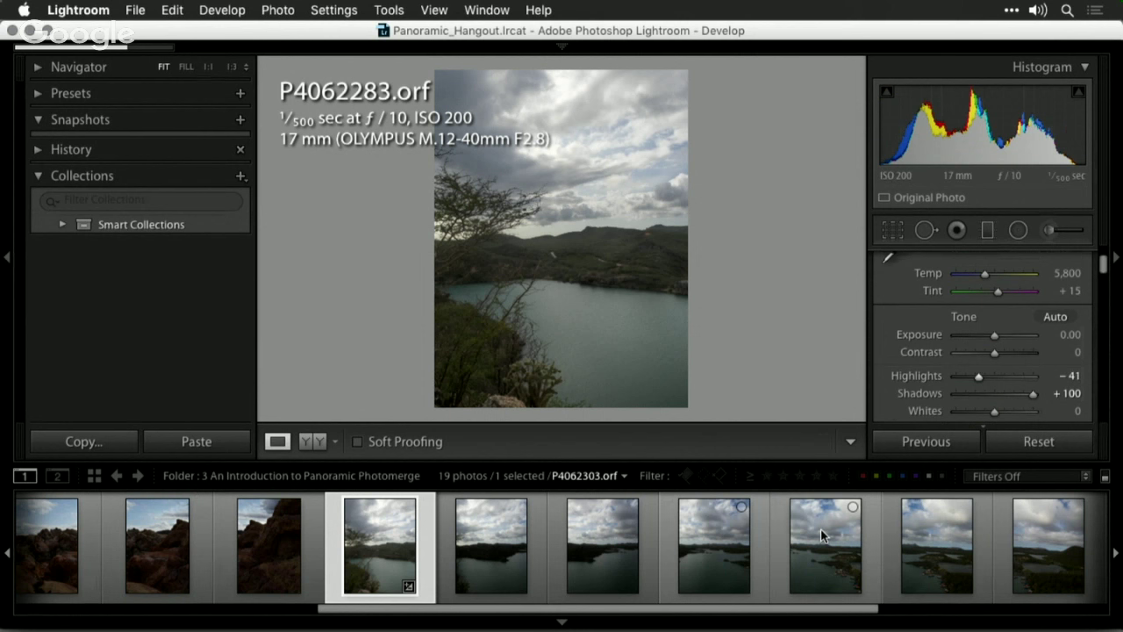
- Select all lake photos from P4062283.orf through the last one and synchronize its develop settings, including Basic Tone and Lens Corrections
scroll(916, 394, "down", 5)
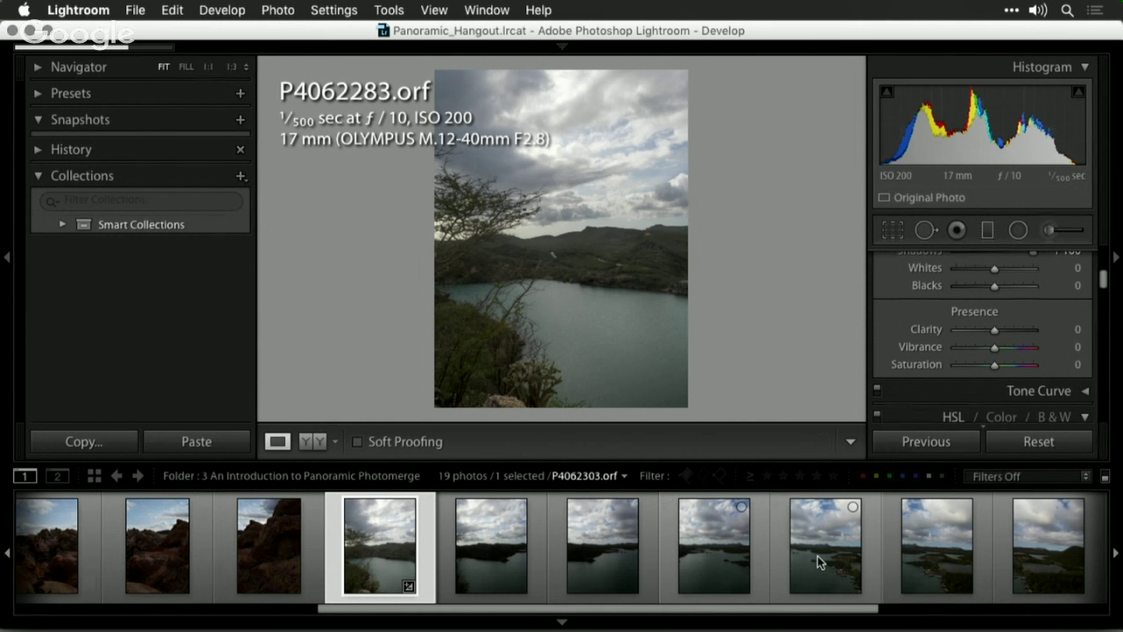
scroll(820, 561, "right", 2)
scroll(820, 562, "right", 1)
scroll(820, 561, "right", 5)
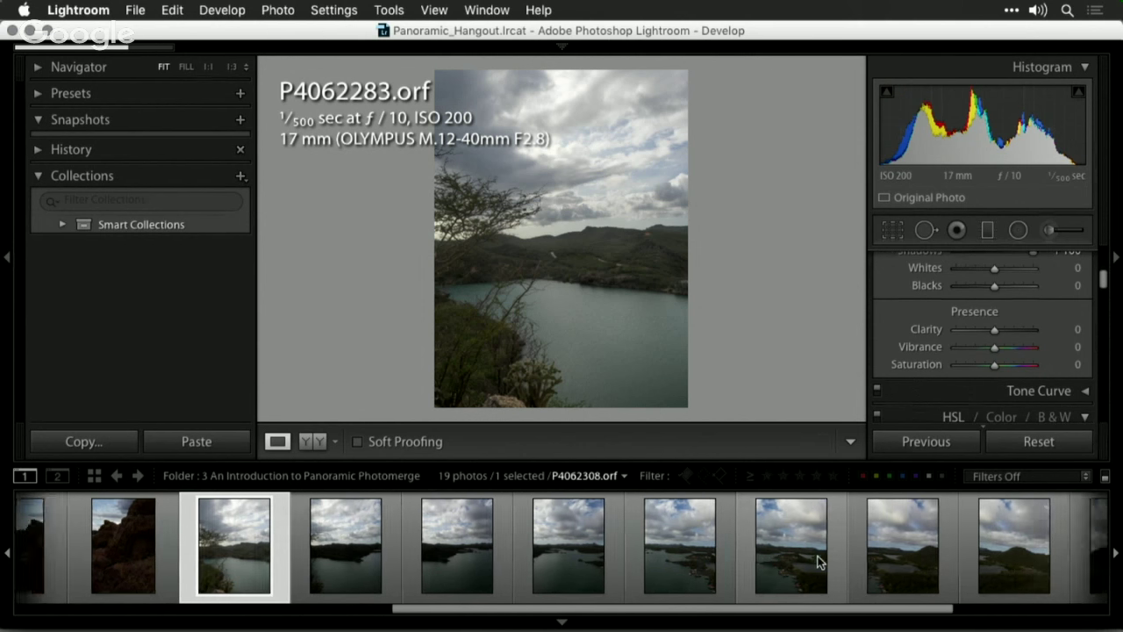
scroll(875, 553, "right", 2)
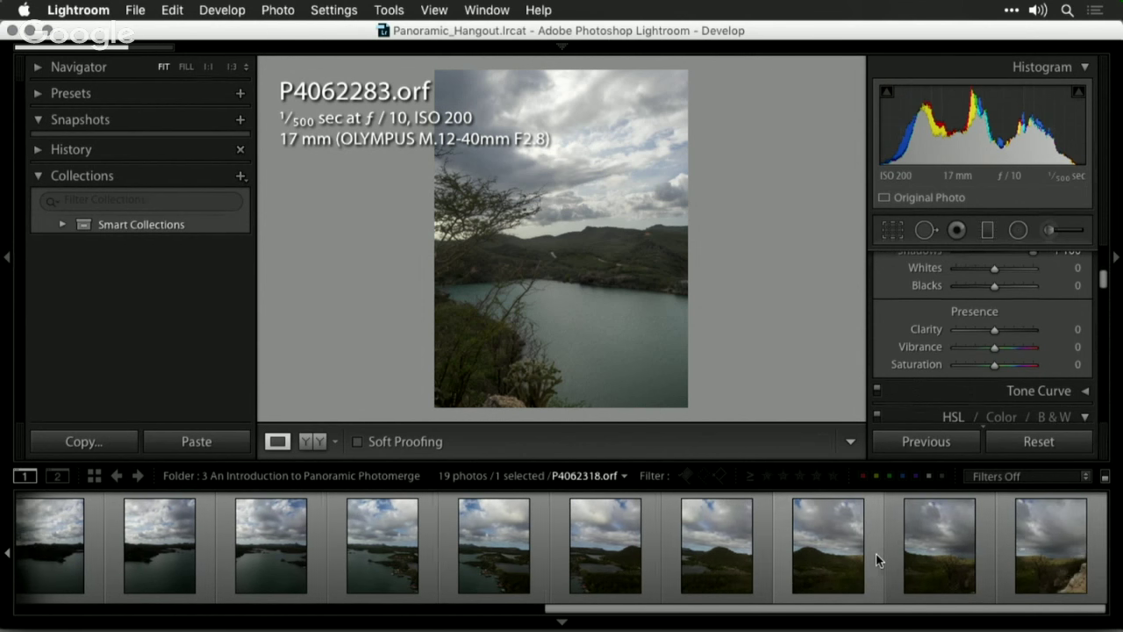
left_click(1057, 542, "shift")
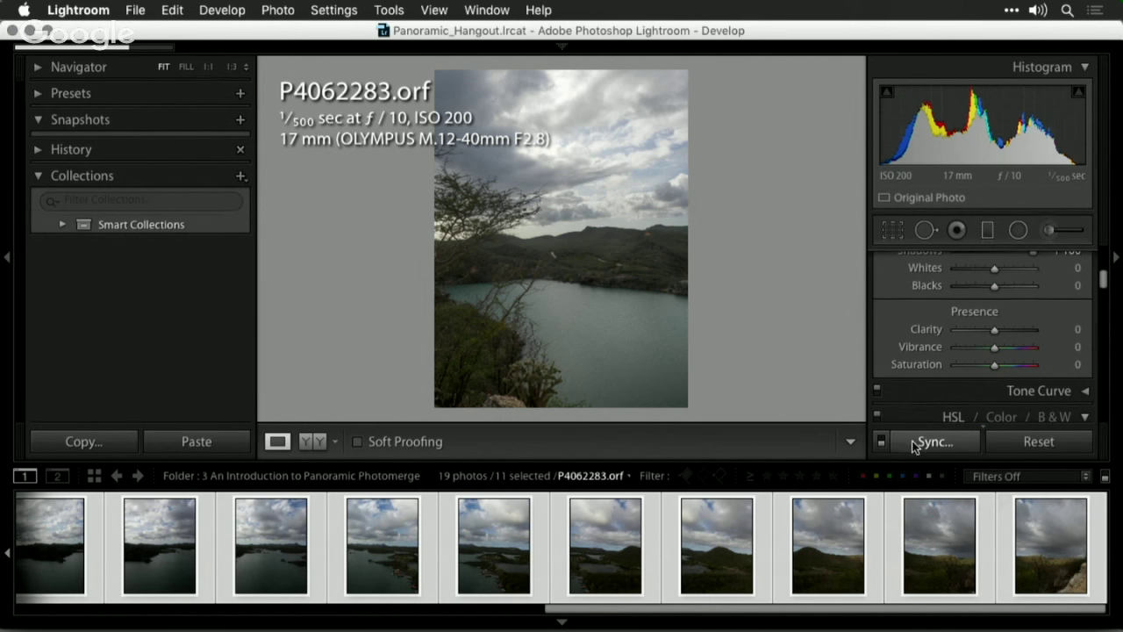
left_click(916, 448)
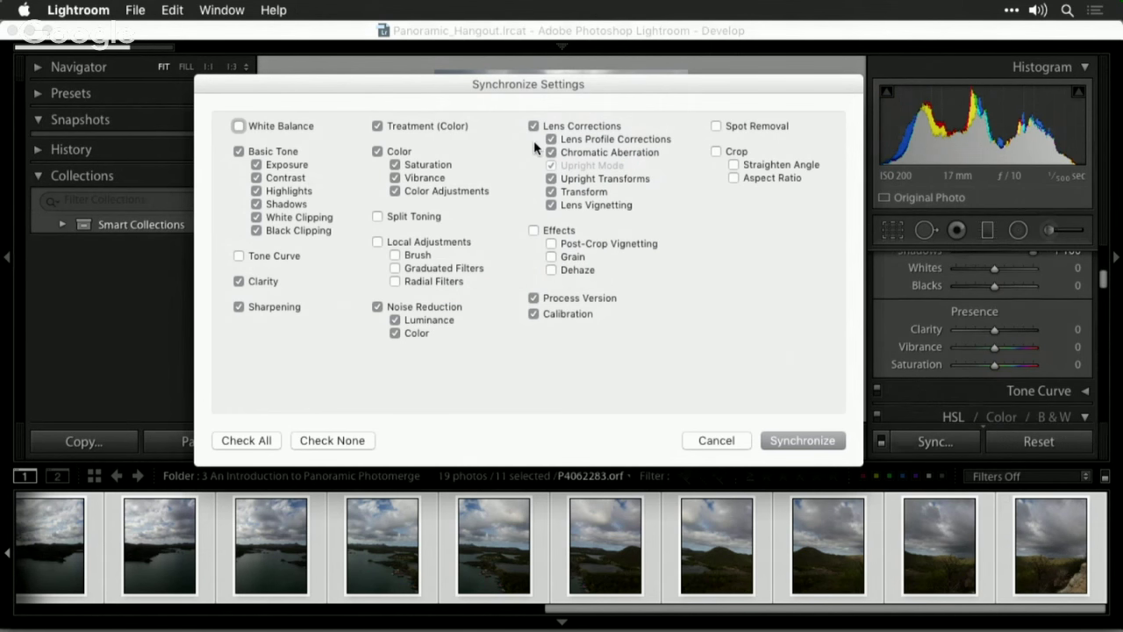
left_click(798, 445)
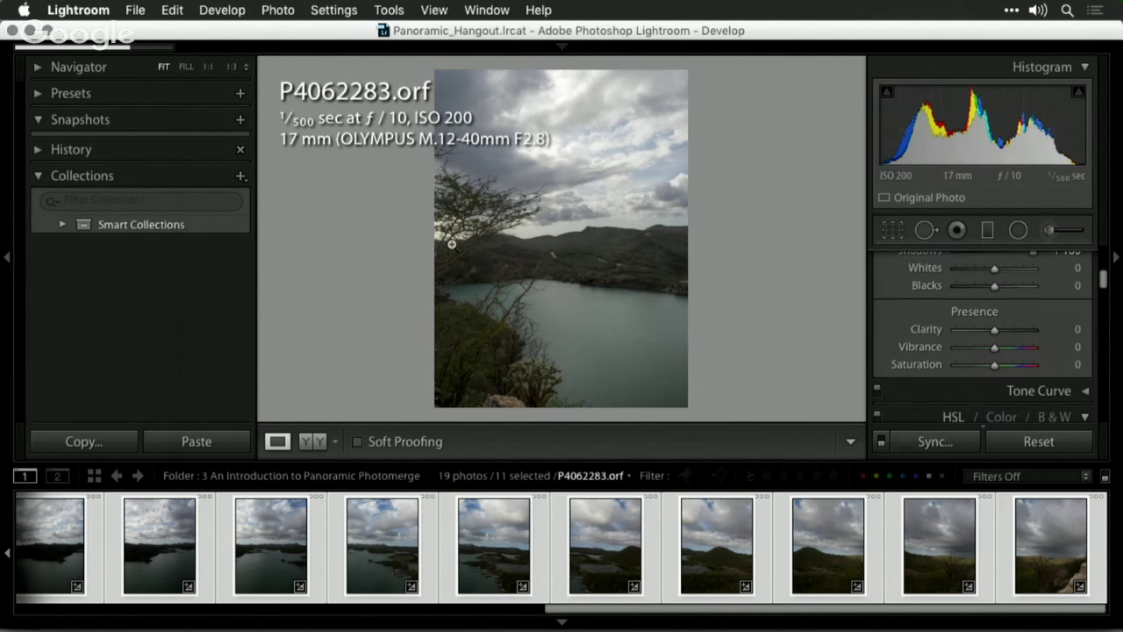
- Start a panorama Photo Merge of the selected lake photos with Auto Select Projection enabled
left_click(272, 8)
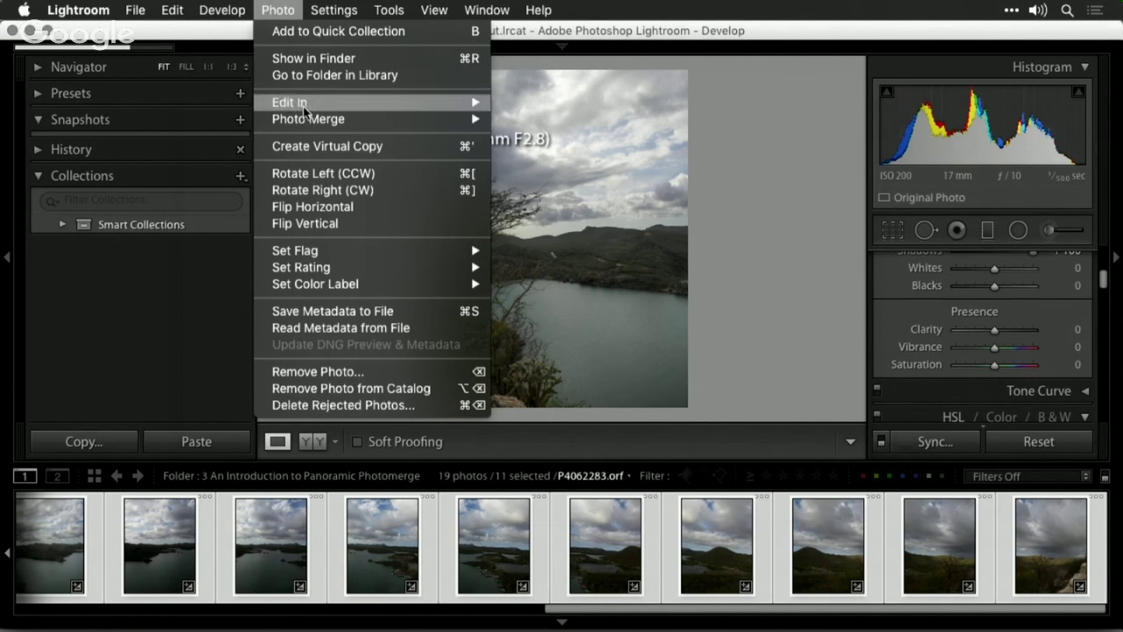
mouse_move(302, 127)
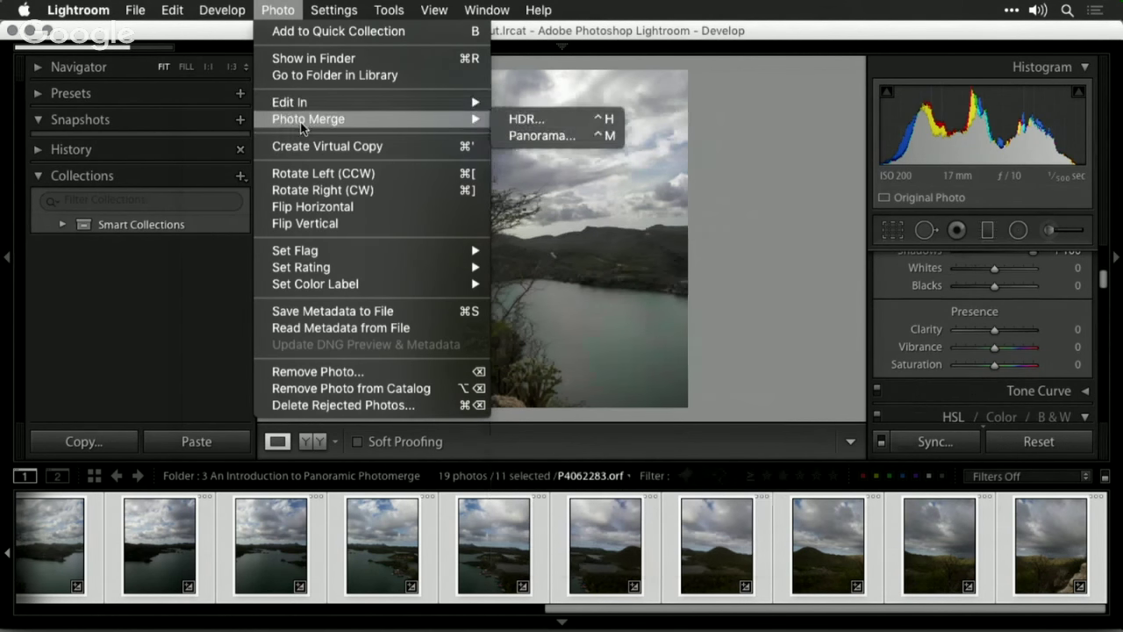
left_click(527, 136)
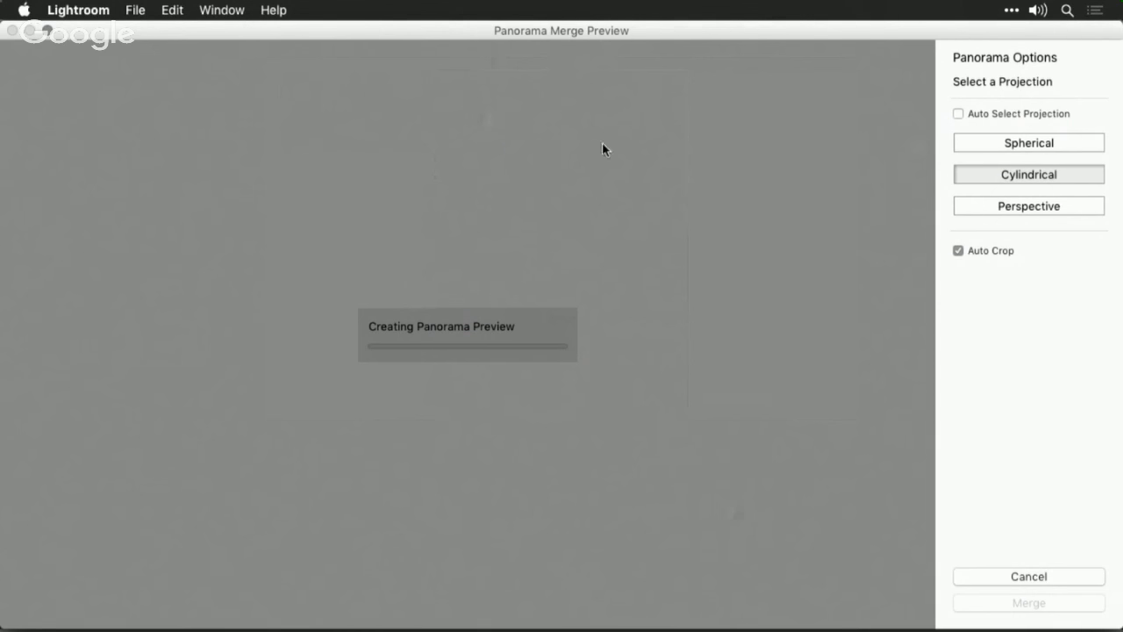
left_click(958, 115)
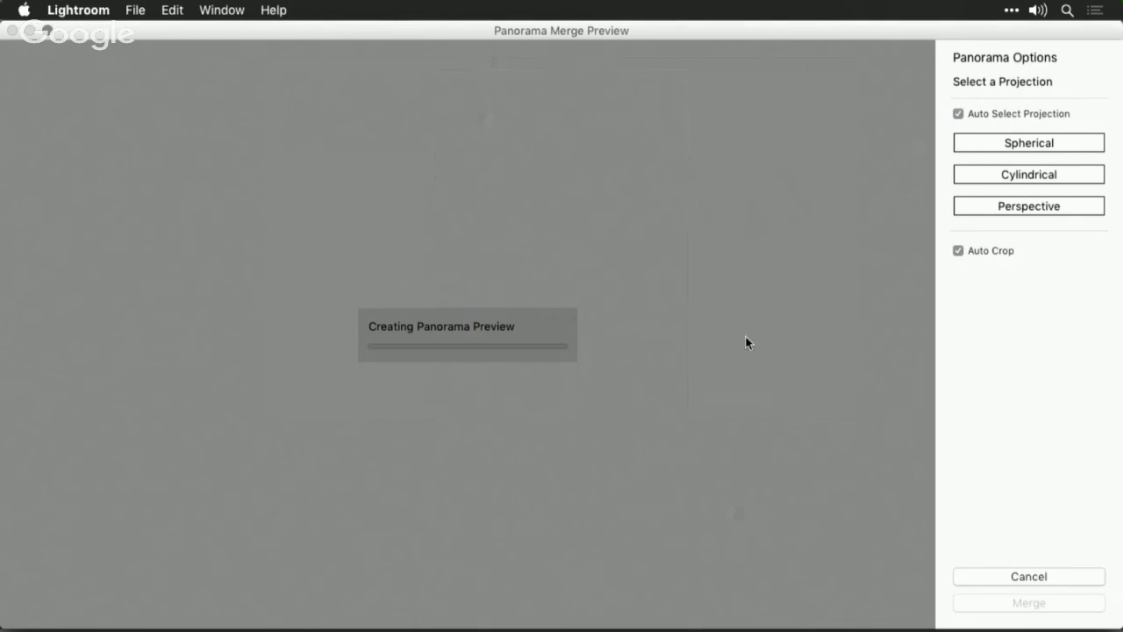
- Switch to Adobe Photoshop CC 2015 and start the Photomerge automation
mouse_move(721, 627)
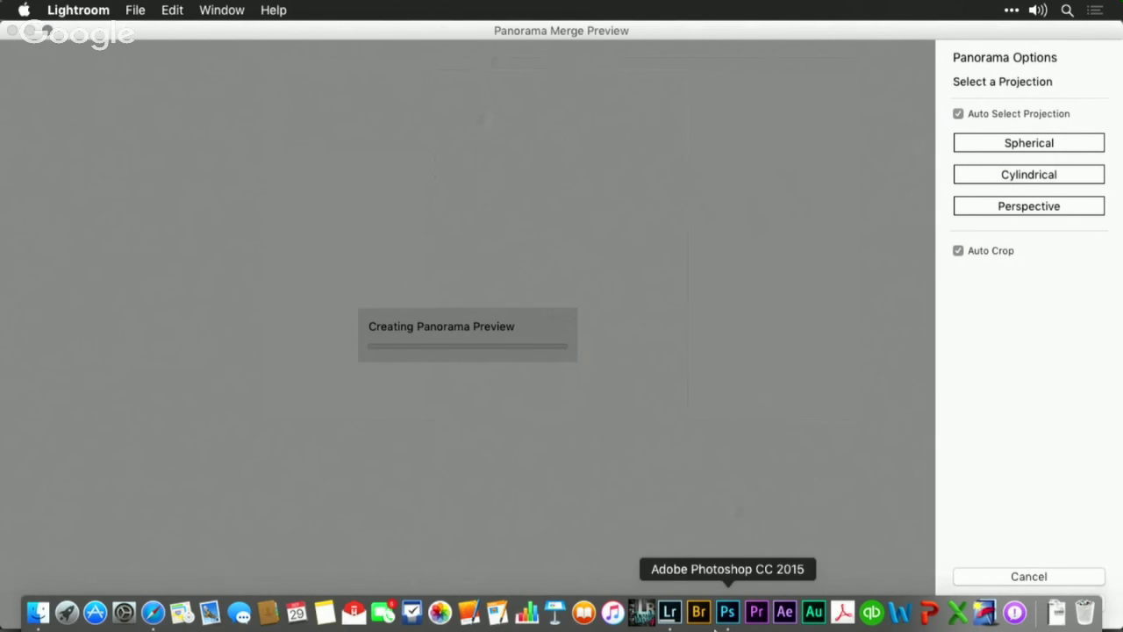
left_click(727, 612)
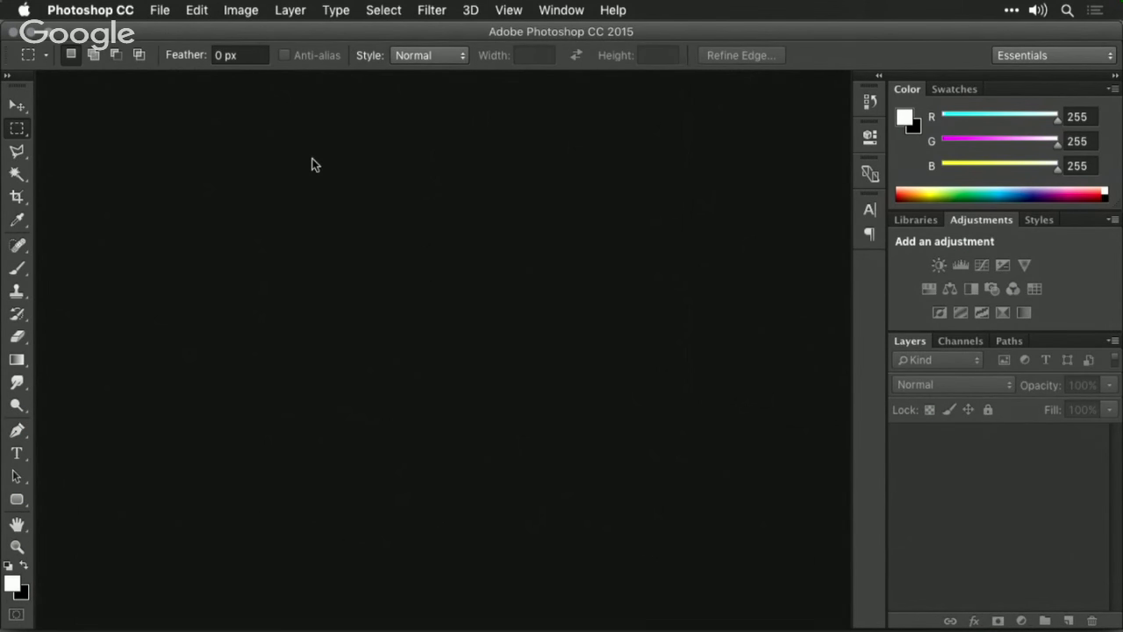
left_click(169, 11)
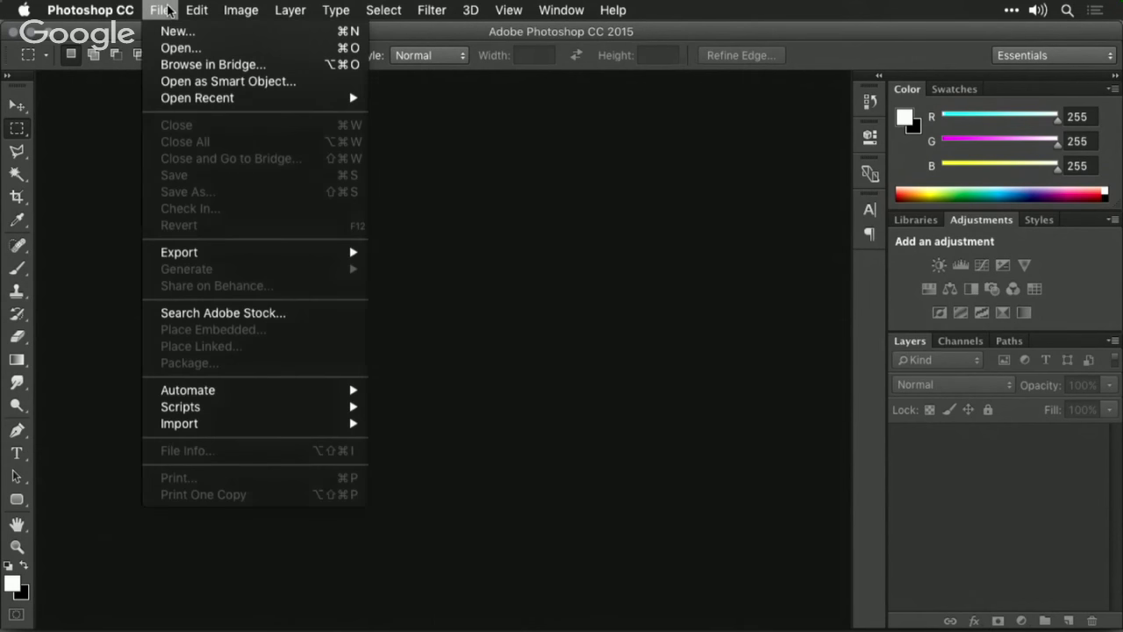
mouse_move(180, 395)
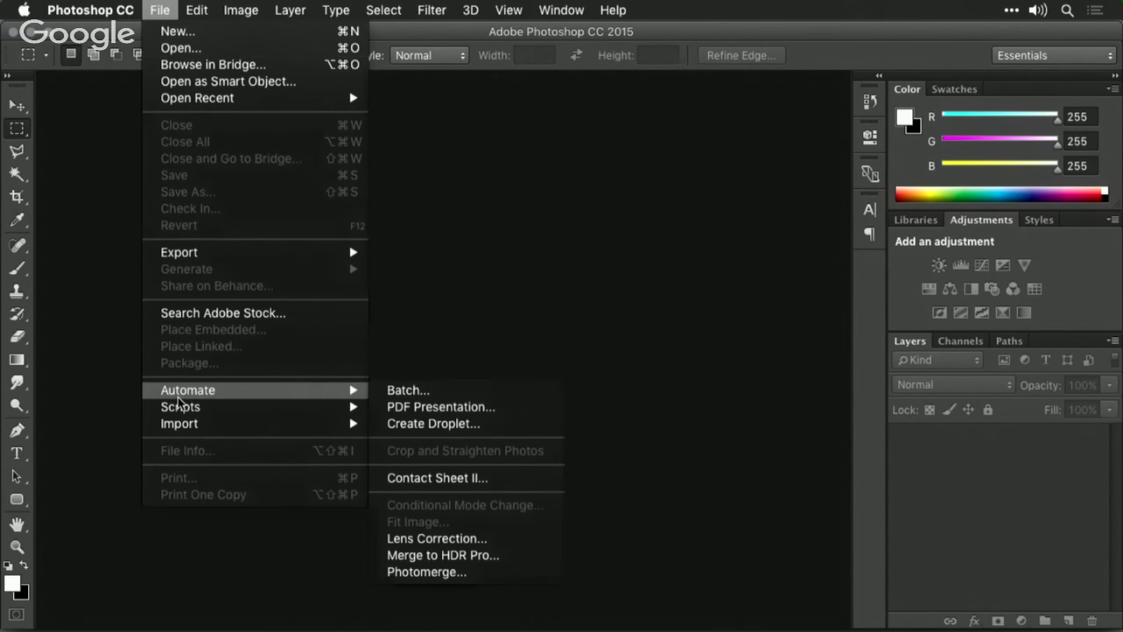
left_click(469, 572)
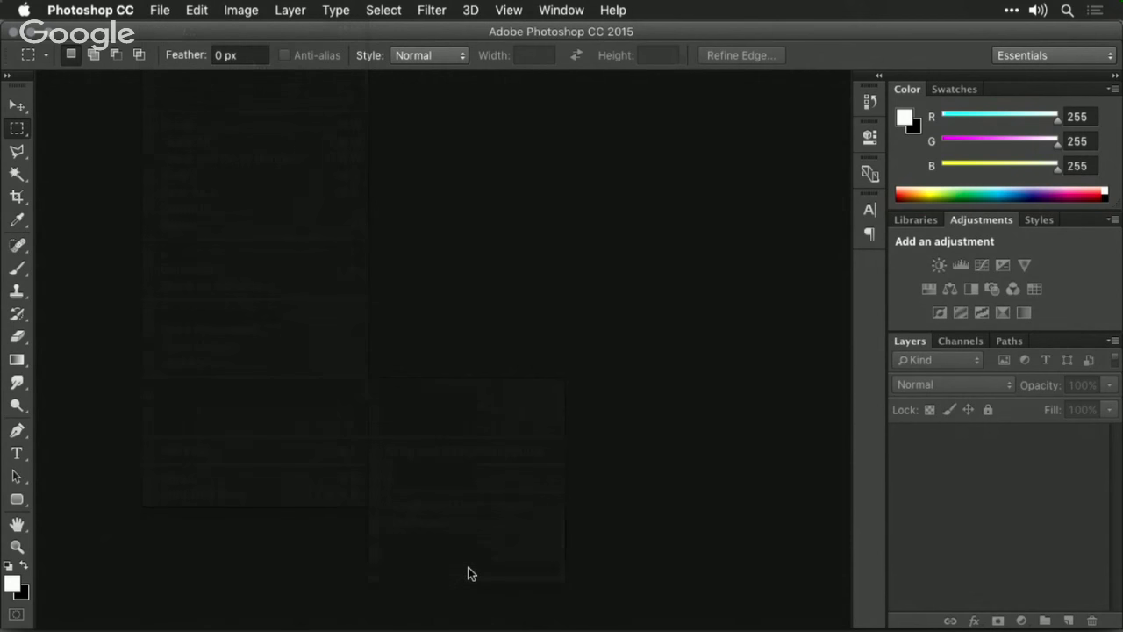
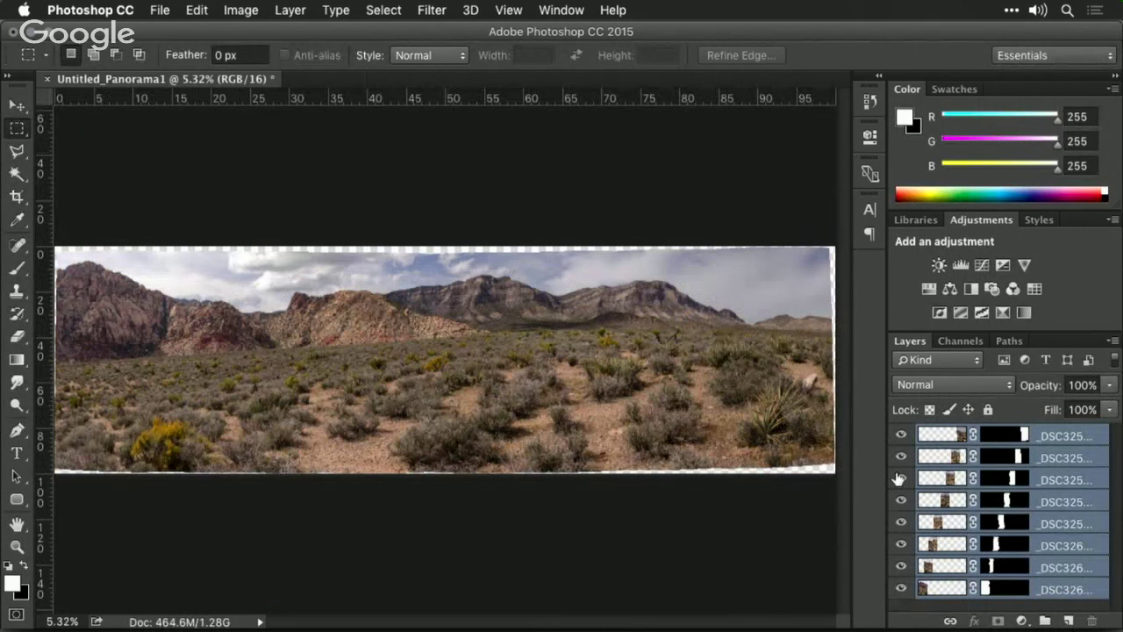
- Examine how the third layer's masked section blends into the panorama by toggling its visibility up close, leaving the layer shown
left_click(899, 478)
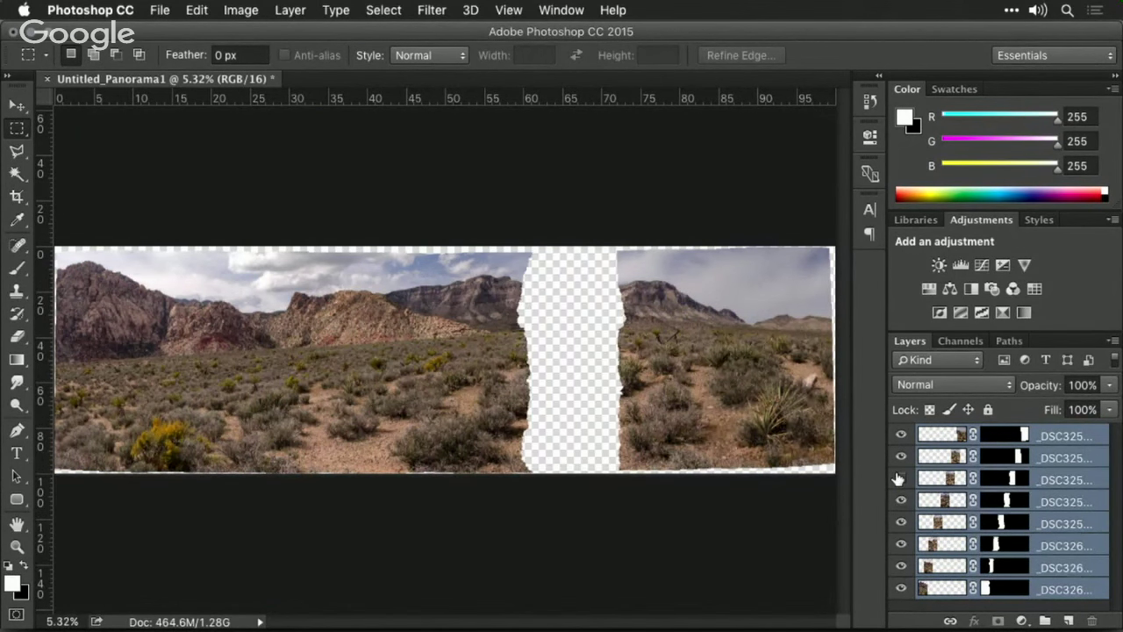
key("super+equal")
key("super+equal")
key("super+equal")
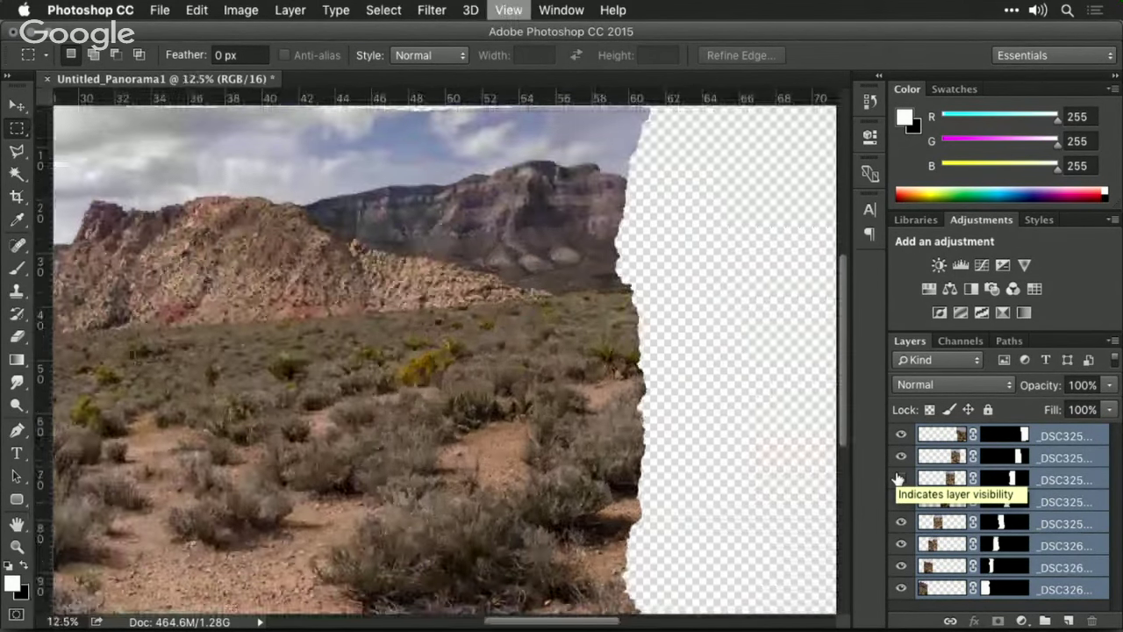
key("super+equal")
left_click_drag(780, 457, 682, 483)
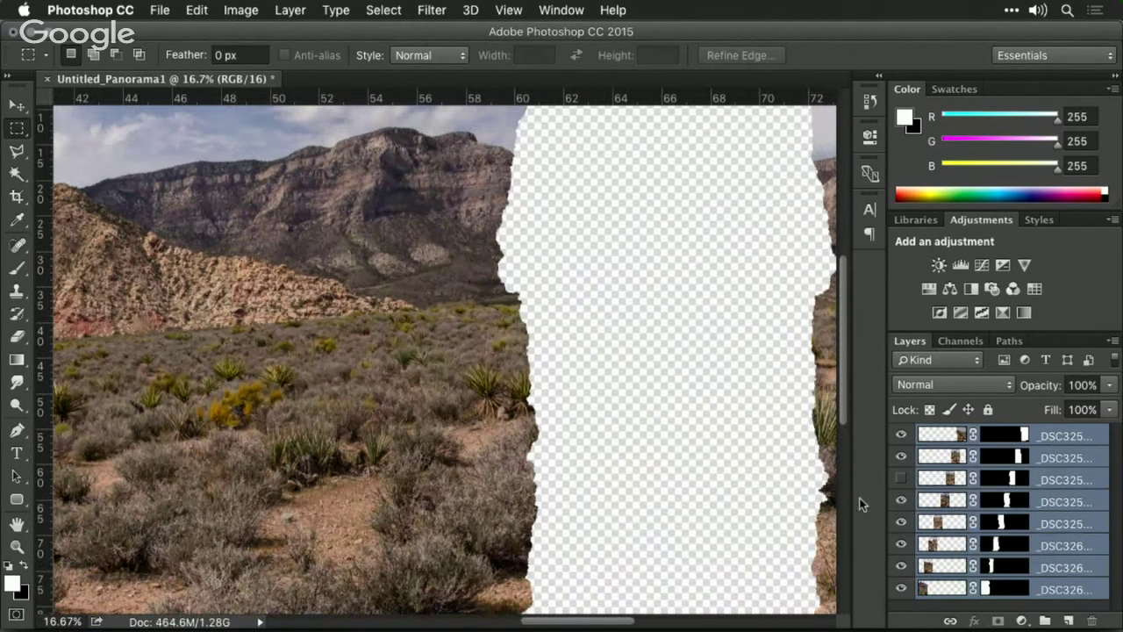
left_click(900, 479)
left_click(900, 480)
left_click(900, 479)
left_click(900, 479)
left_click(901, 479)
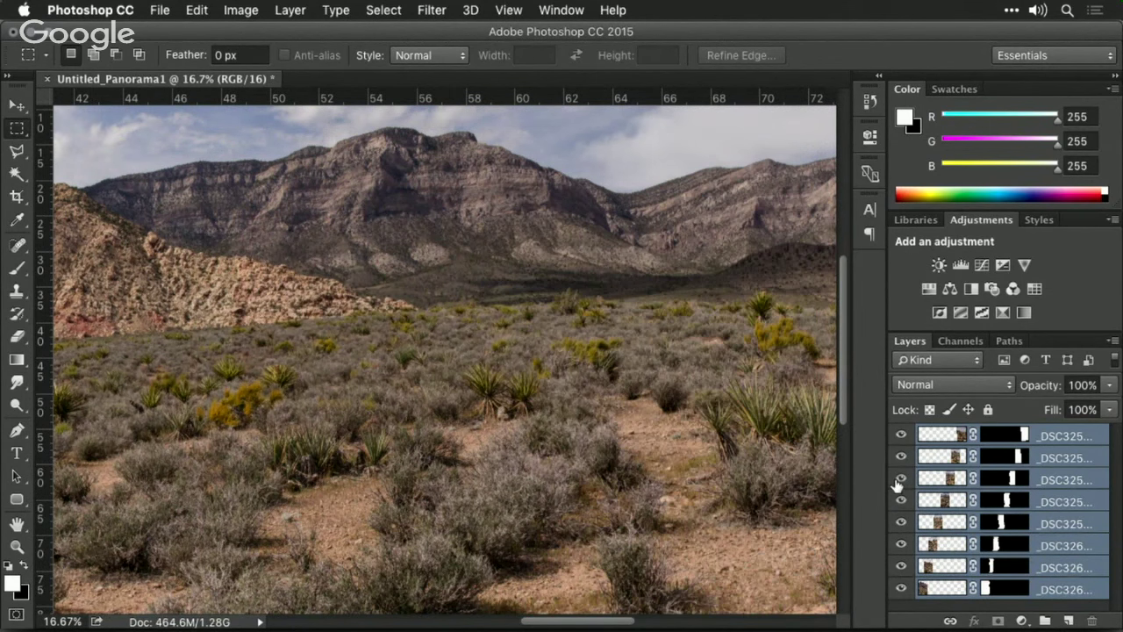
key("super+0")
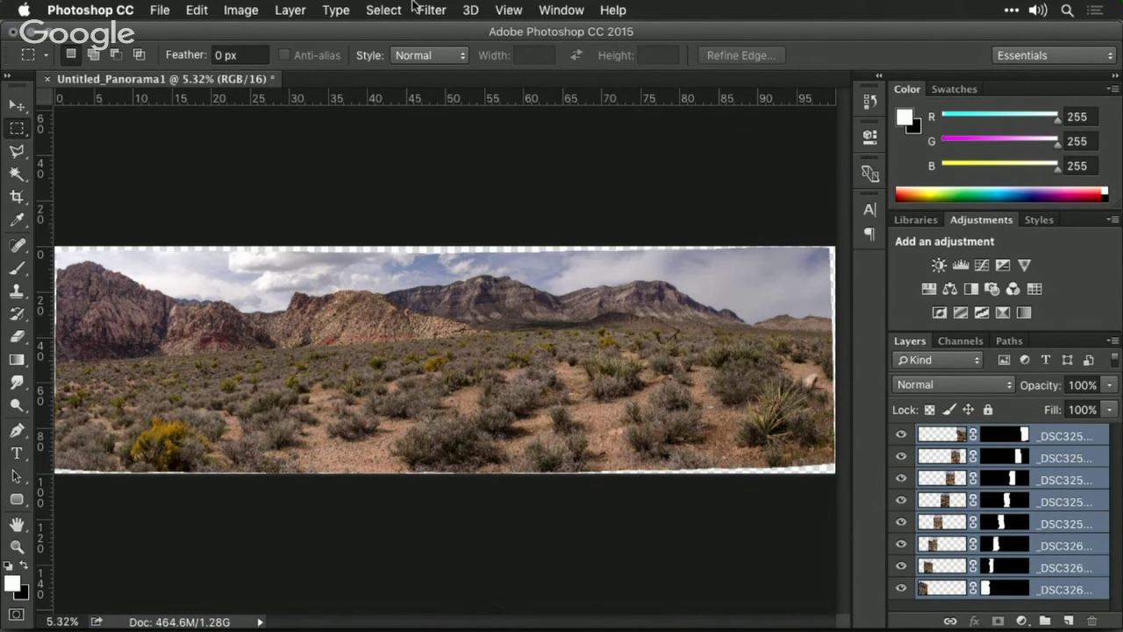
- Merge all the selected panorama layers into one and open the Adaptive Wide Angle filter on the result
key("super+e")
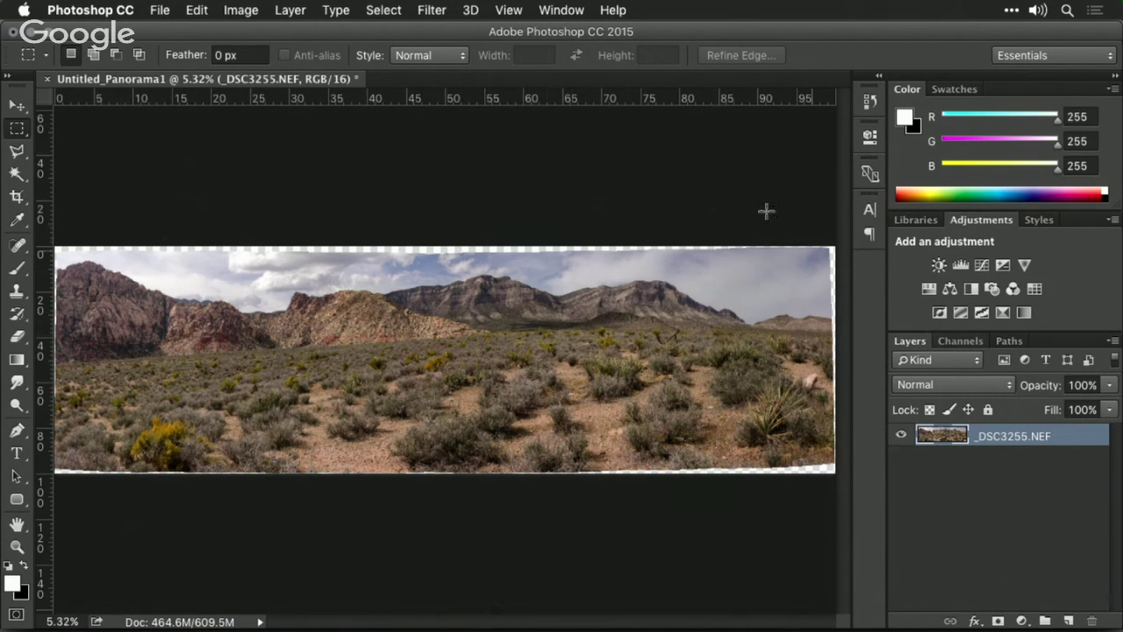
left_click(429, 10)
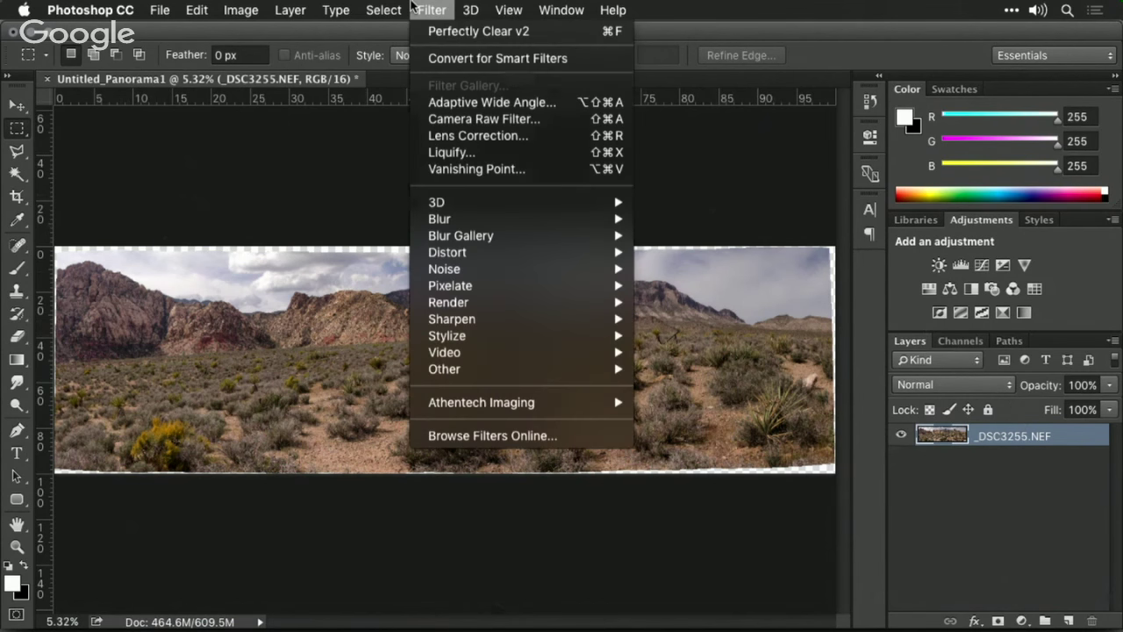
left_click(449, 103)
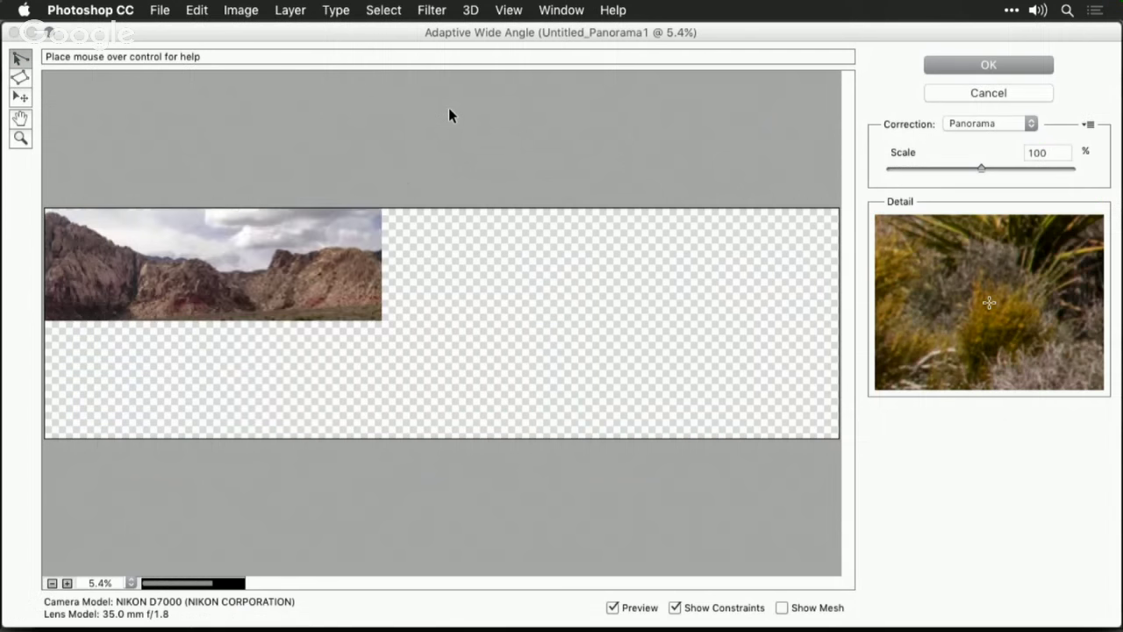
- Draw a constraint along the base of the mountains across nearly the full panorama, level it horizontally and rotate it slightly counterclockwise
left_click(63, 325)
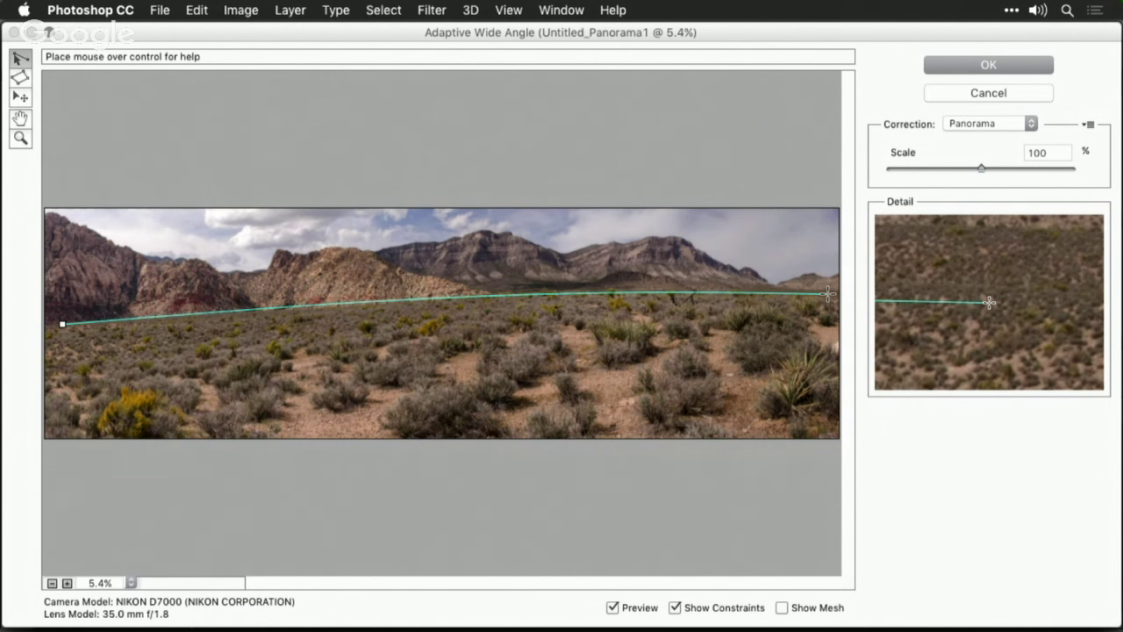
left_click(827, 294)
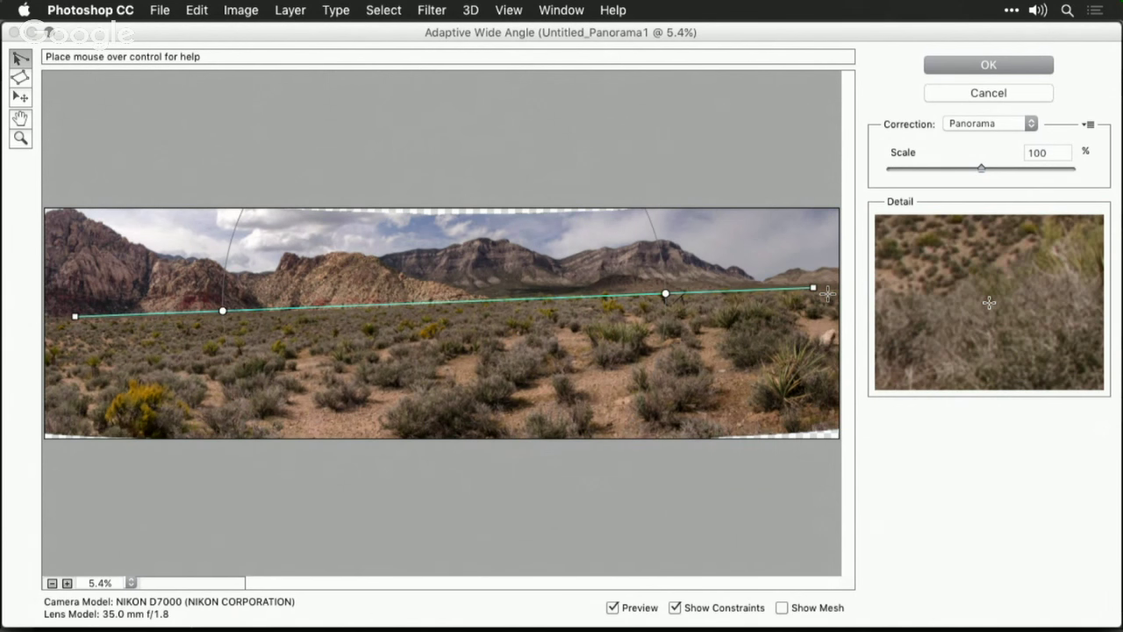
left_click(539, 294, "shift")
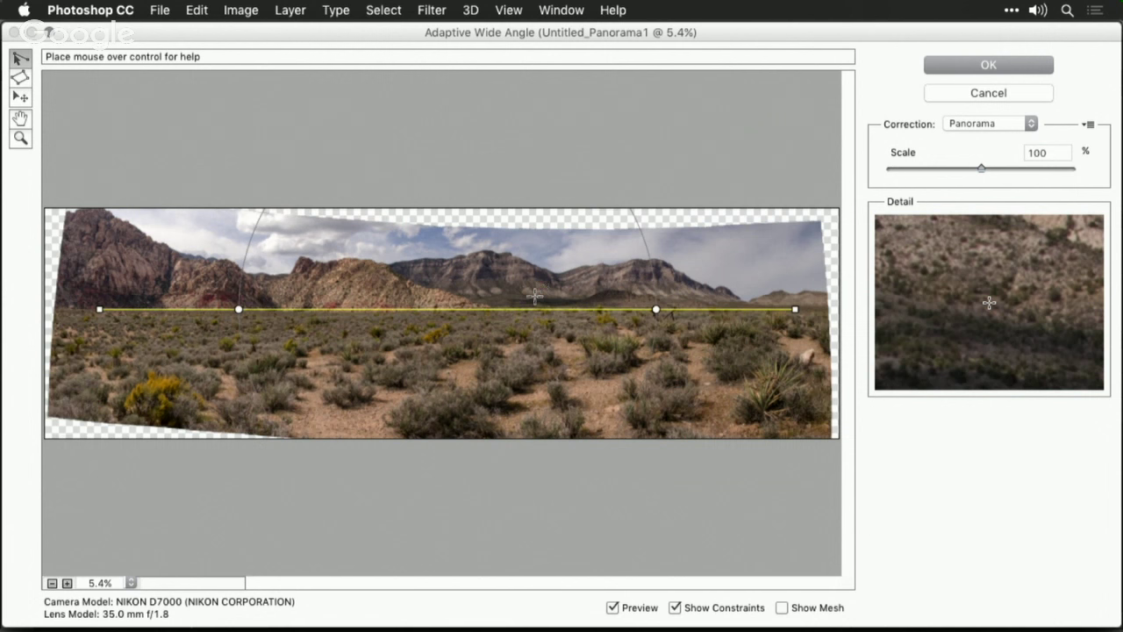
mouse_move(656, 309)
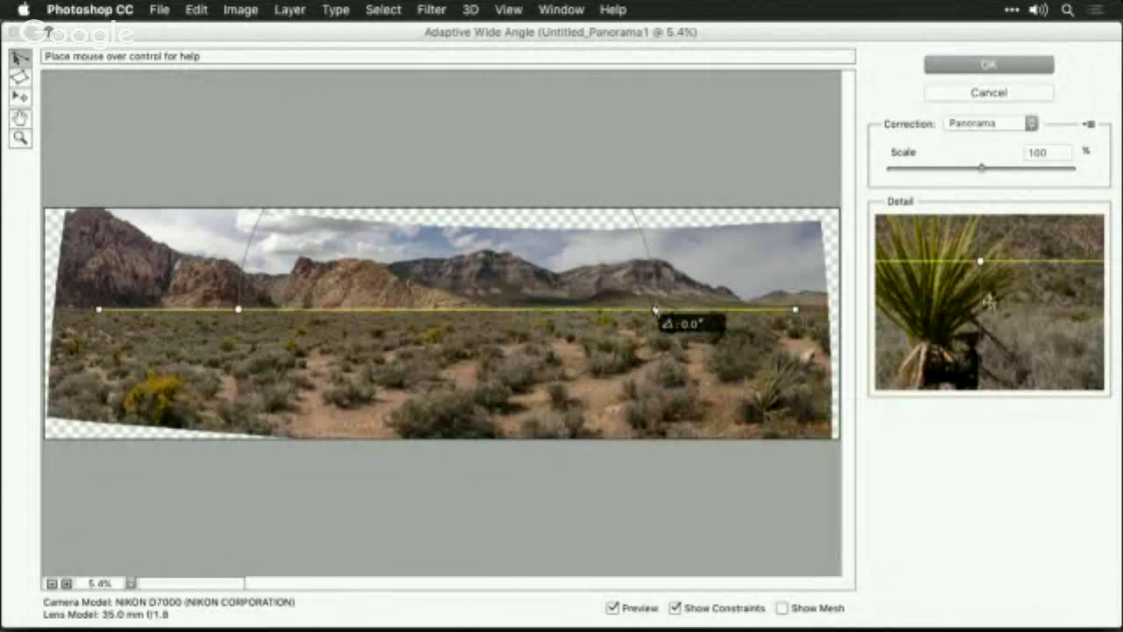
left_click_drag(656, 310, 659, 304)
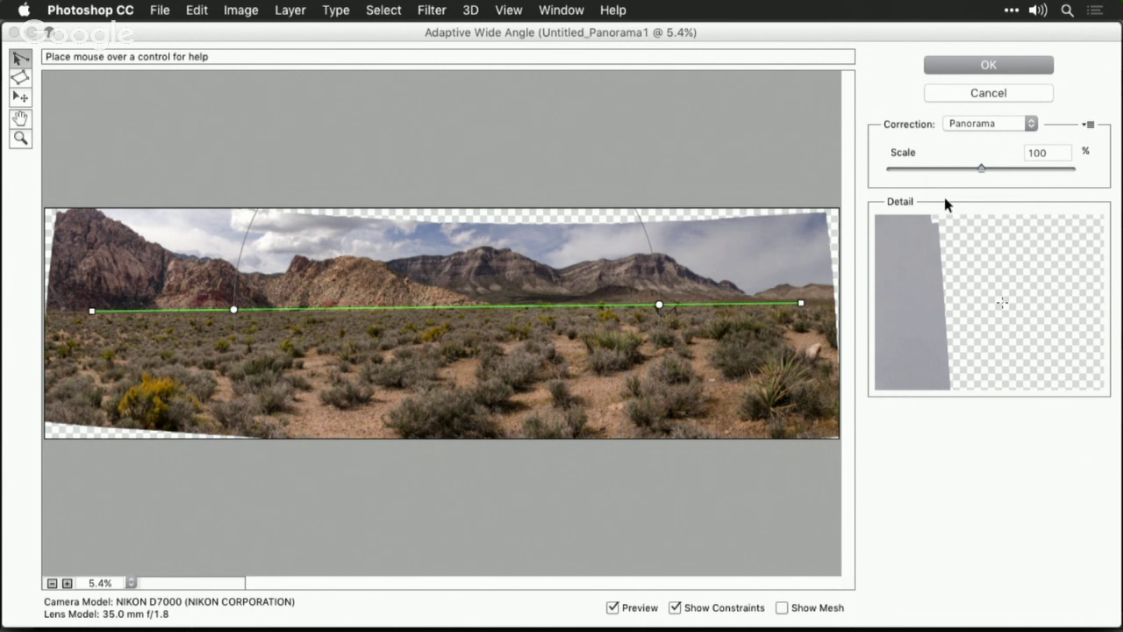
- Set the Adaptive Wide Angle scale to 103% and apply the filter
left_click(982, 170)
left_click_drag(983, 170, 989, 172)
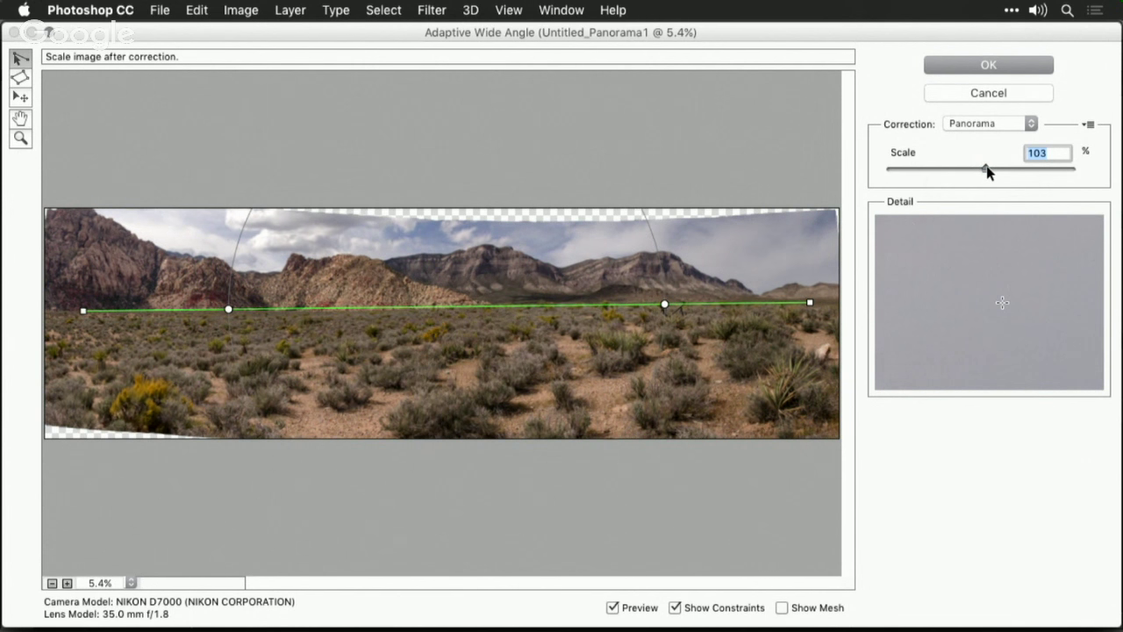
left_click(1010, 66)
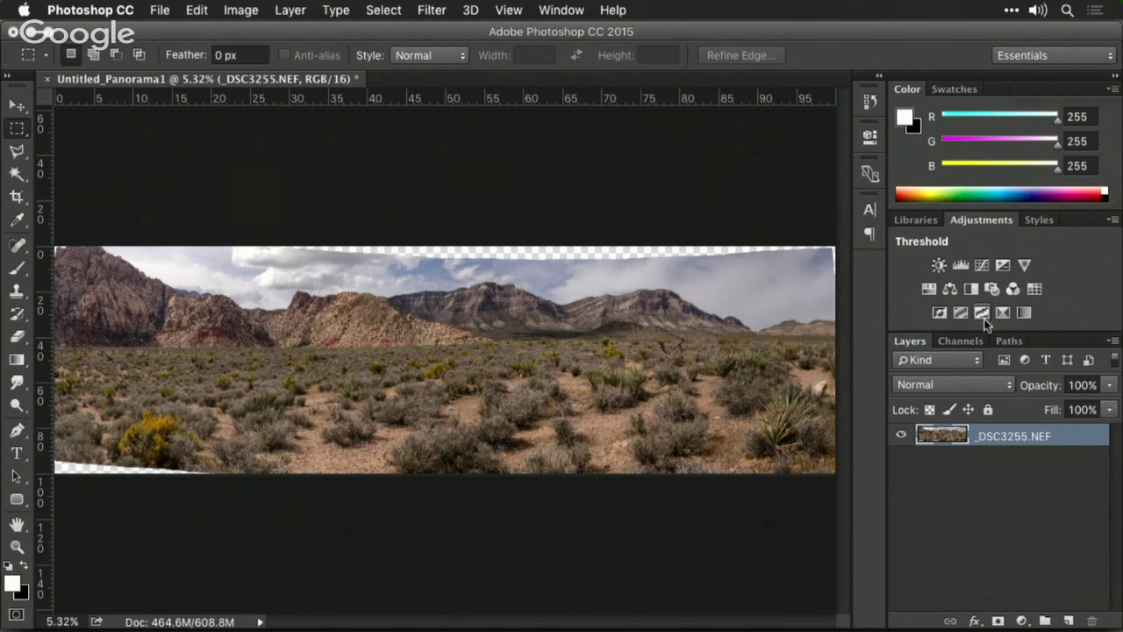
- Select the transparent gaps around the panorama by loading the layer's outline as a selection and inverting it
left_click(959, 439, "super")
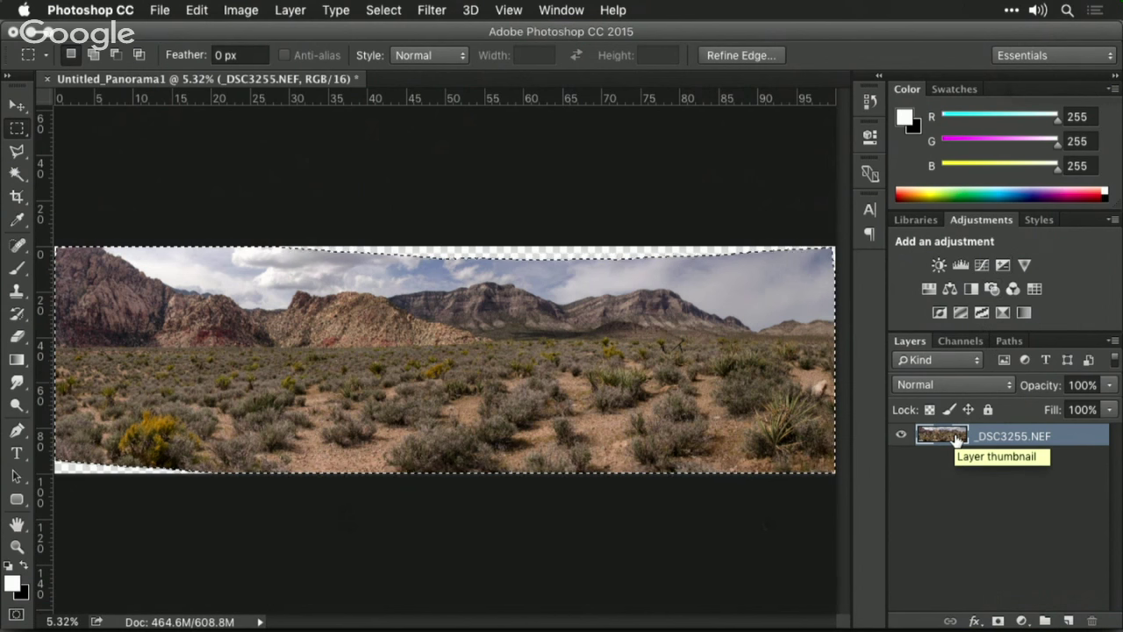
left_click(383, 10)
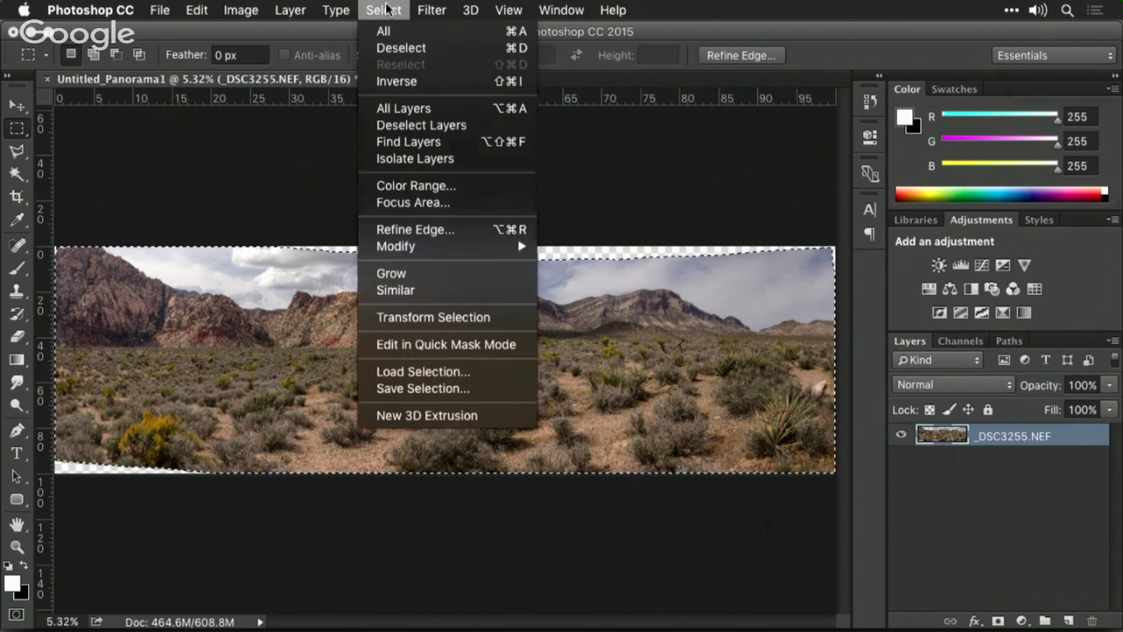
left_click(397, 81)
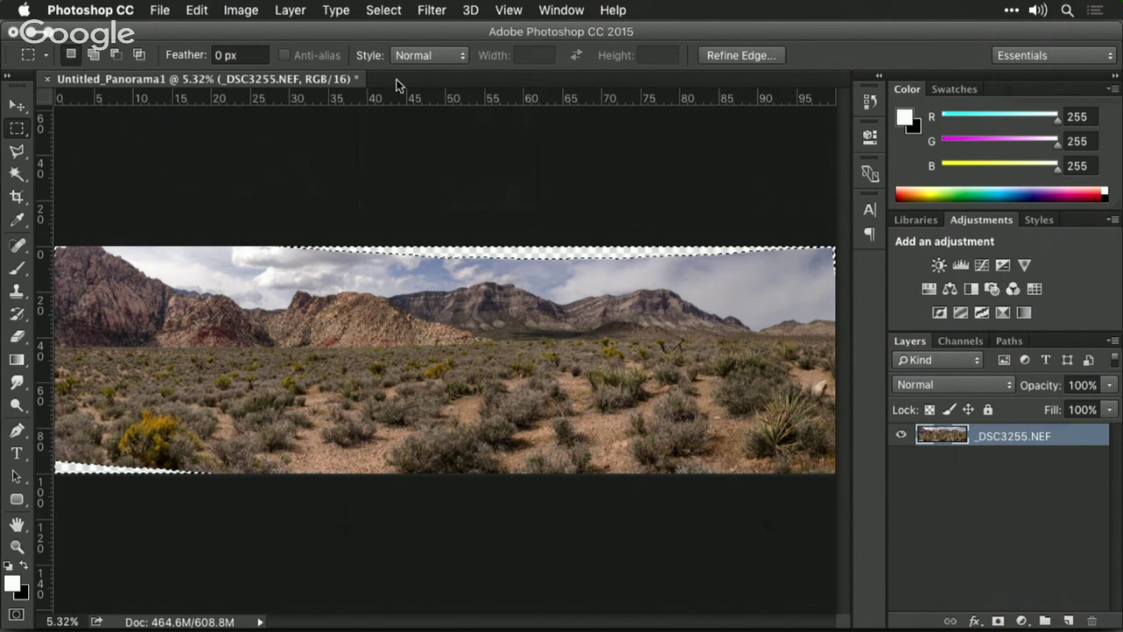
- Expand the selection of the transparent gaps by 40 pixels
left_click(397, 10)
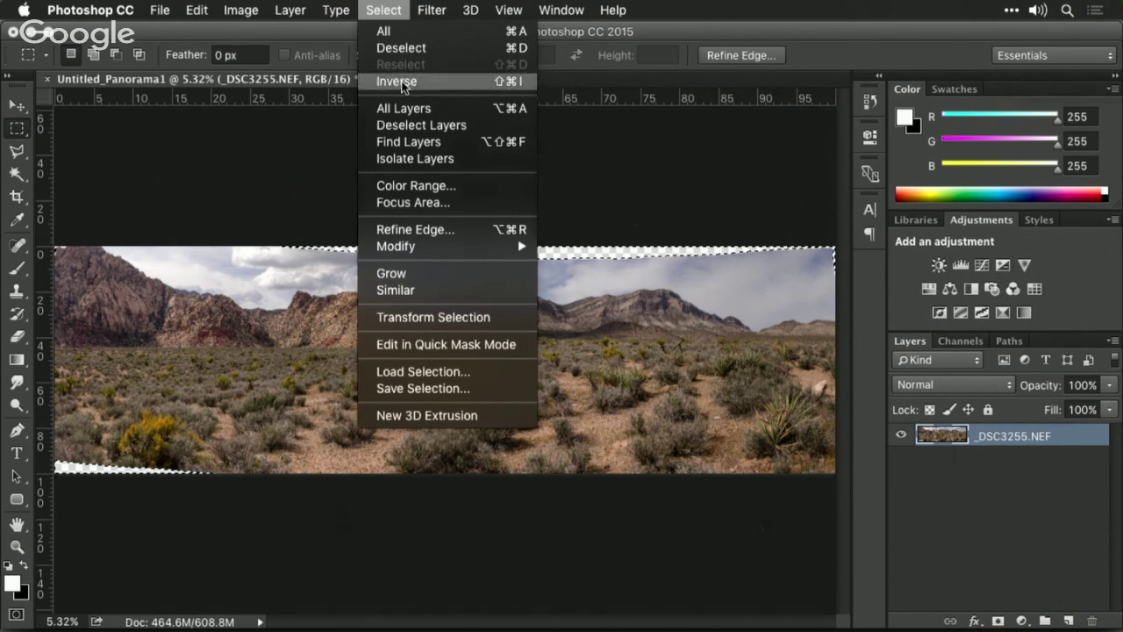
mouse_move(430, 257)
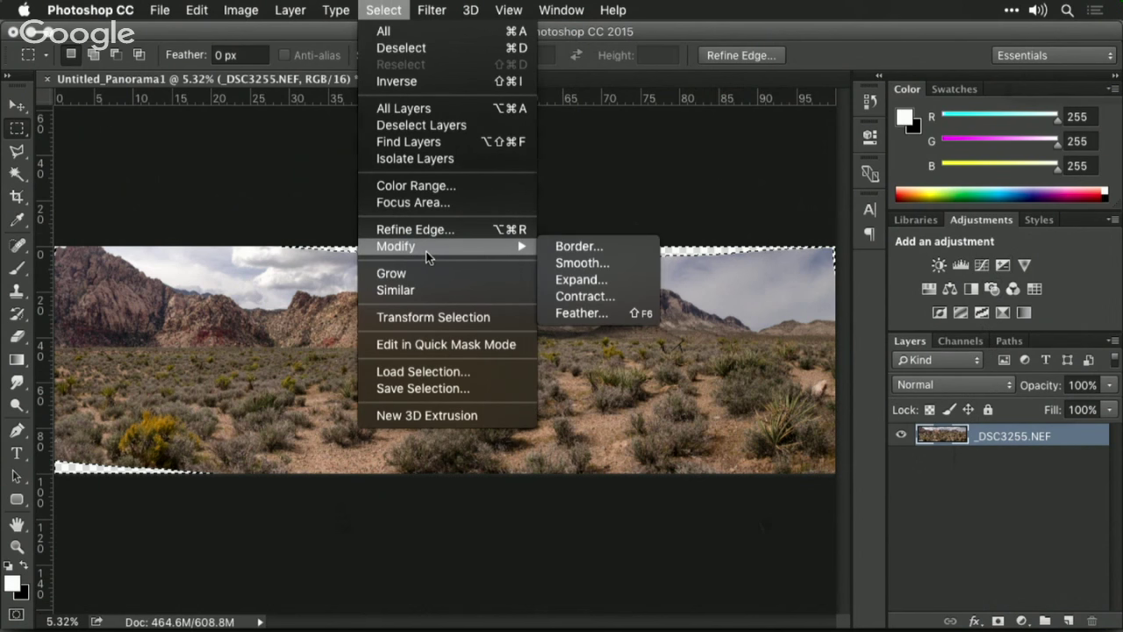
left_click(579, 277)
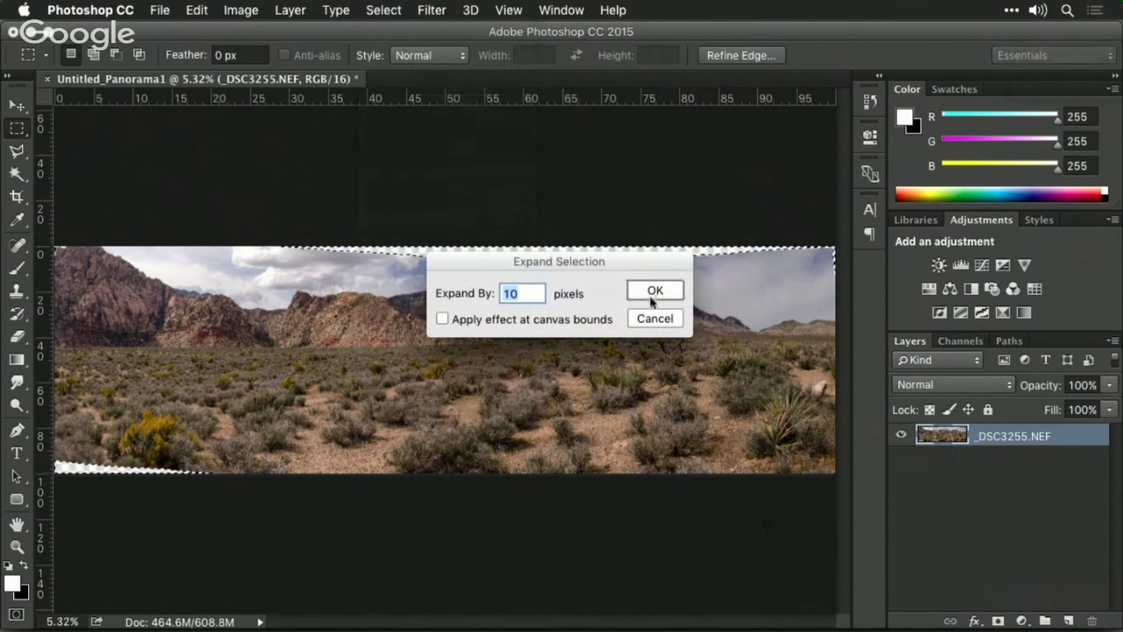
type("40")
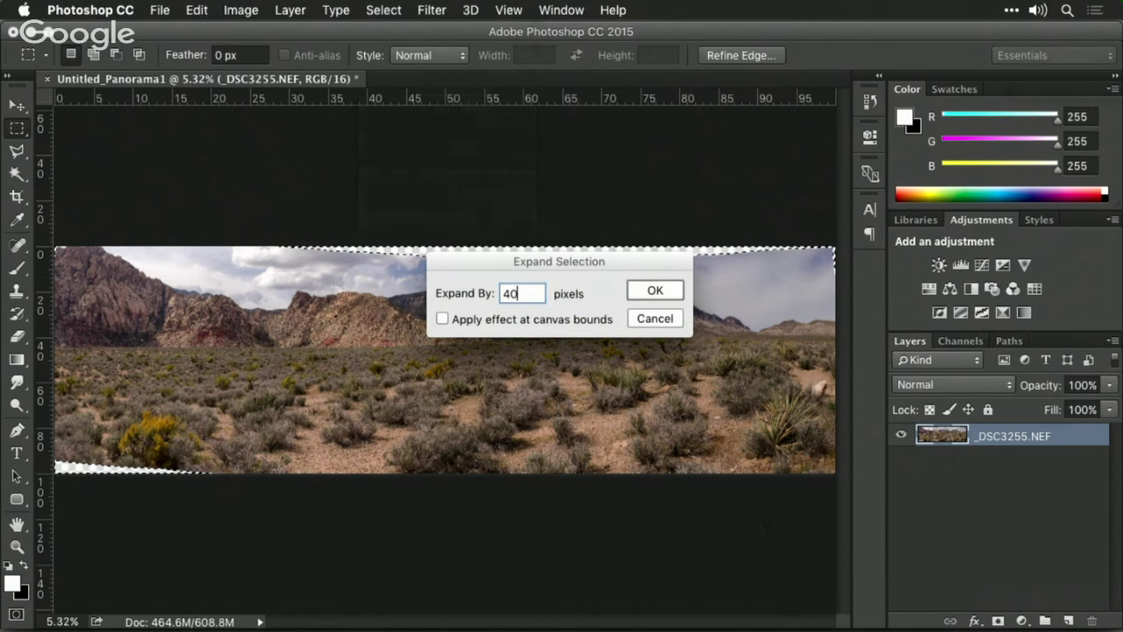
left_click(668, 295)
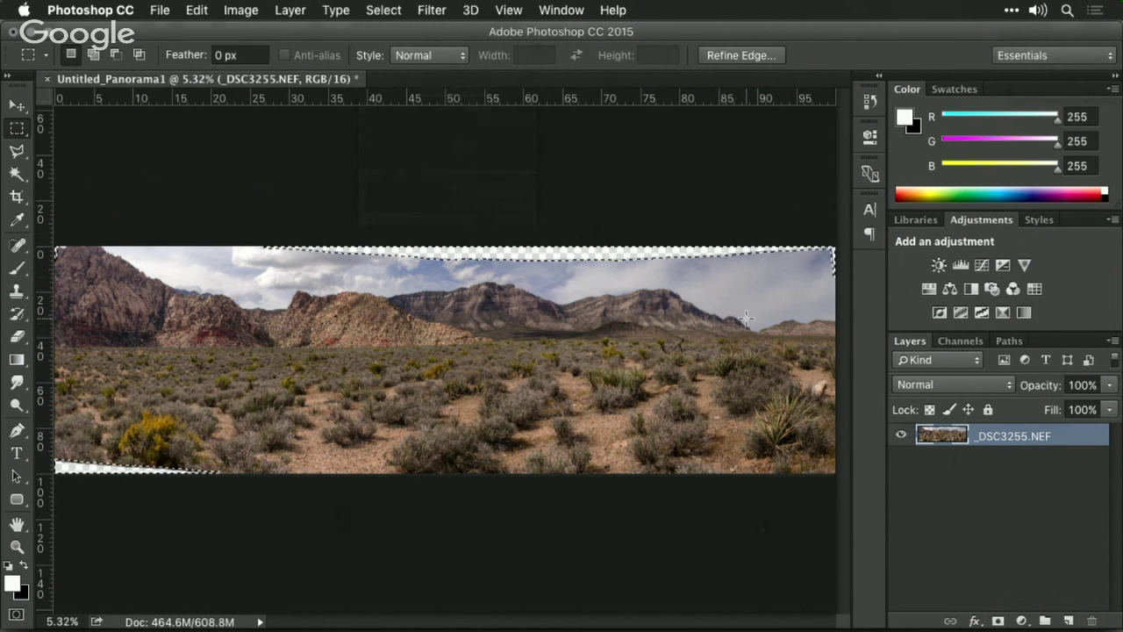
- Fill the selected gaps using Content-Aware with Color Adaptation enabled at 100% opacity, and deselect
left_click(195, 10)
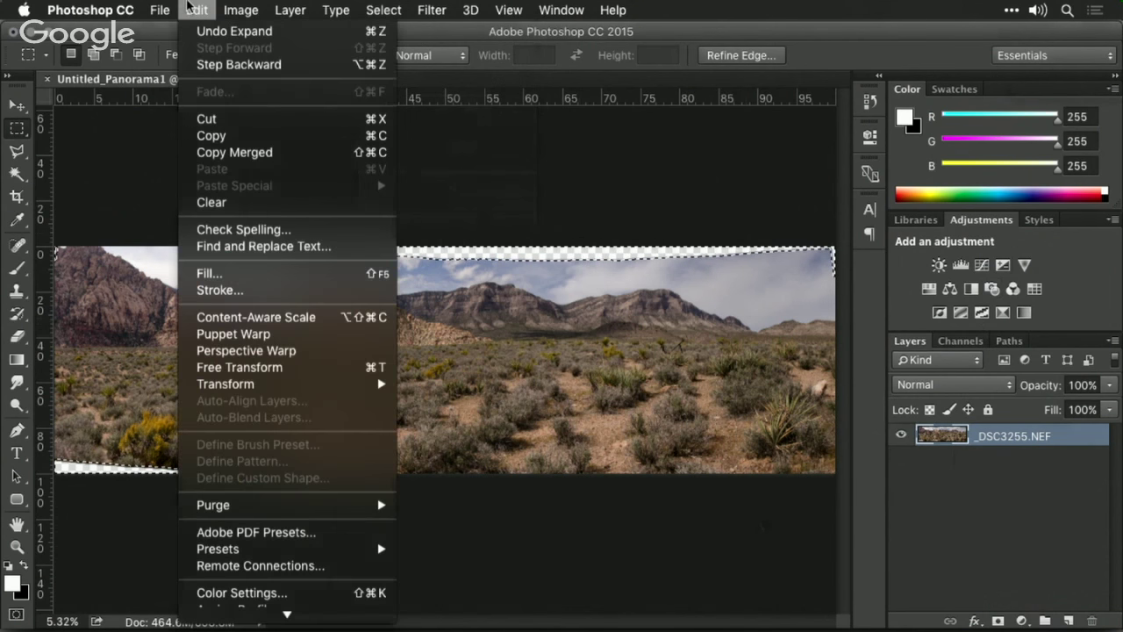
left_click(214, 273)
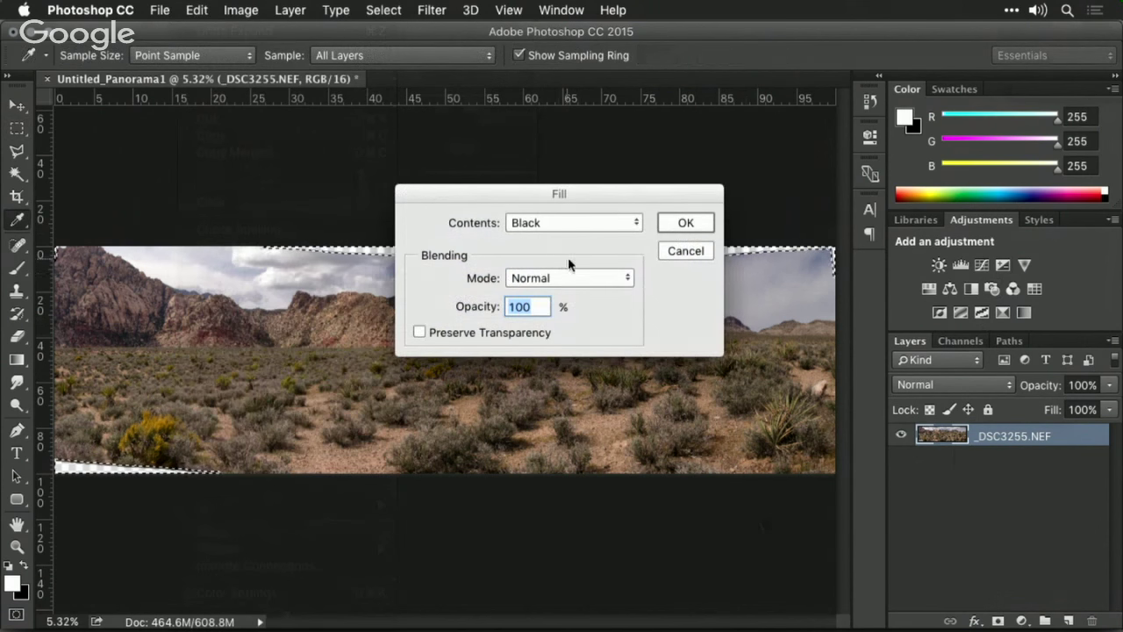
left_click(579, 224)
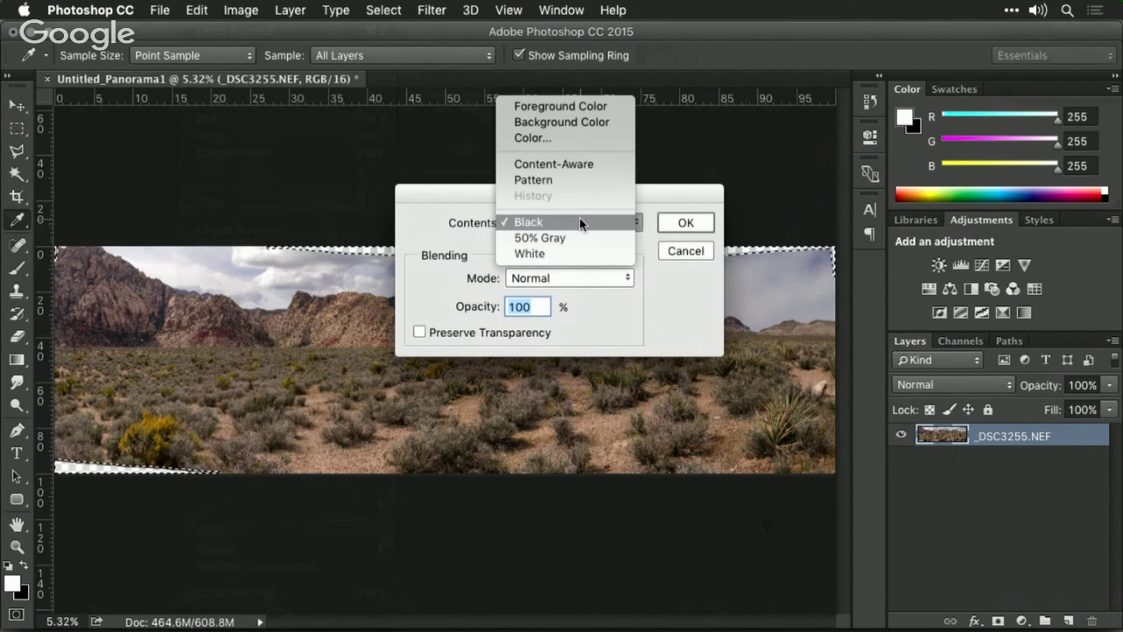
left_click(587, 165)
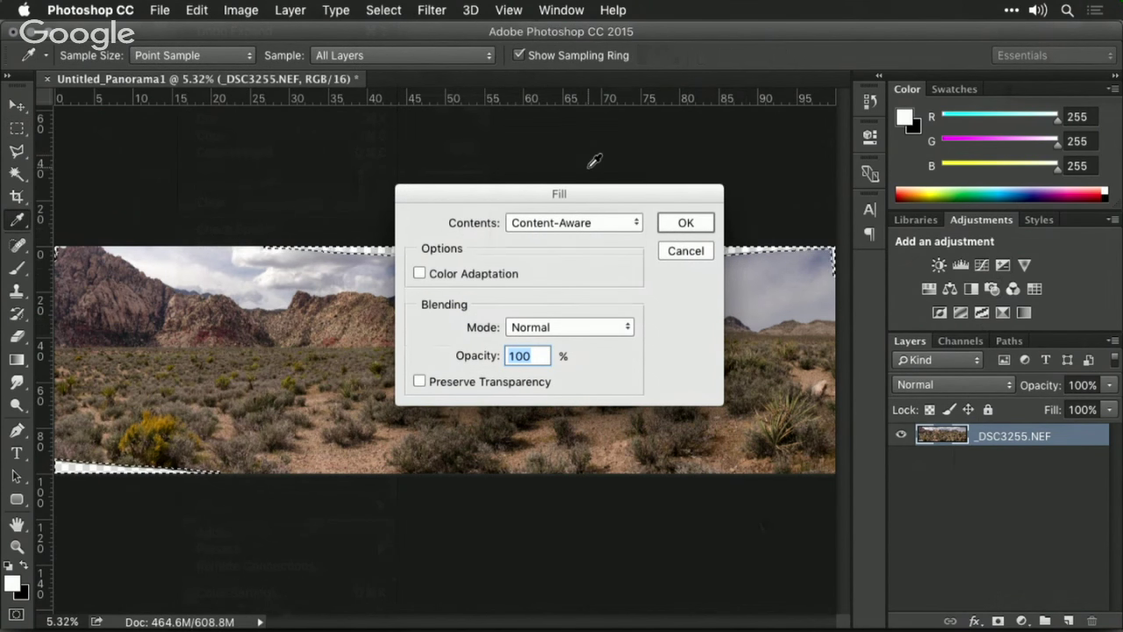
left_click(482, 277)
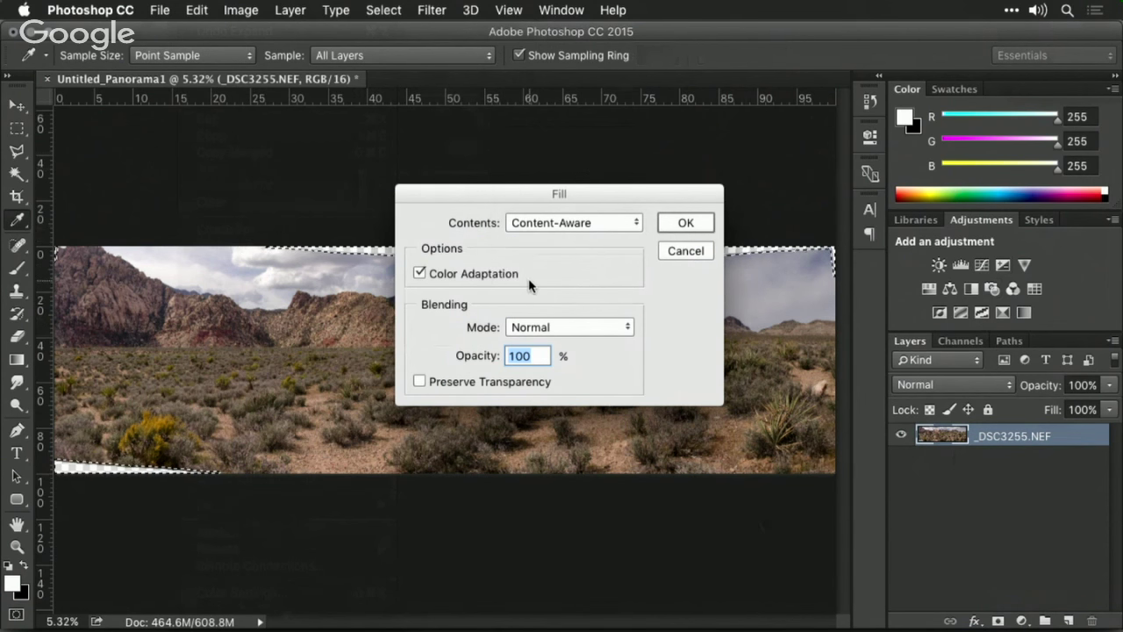
left_click(694, 221)
key("m")
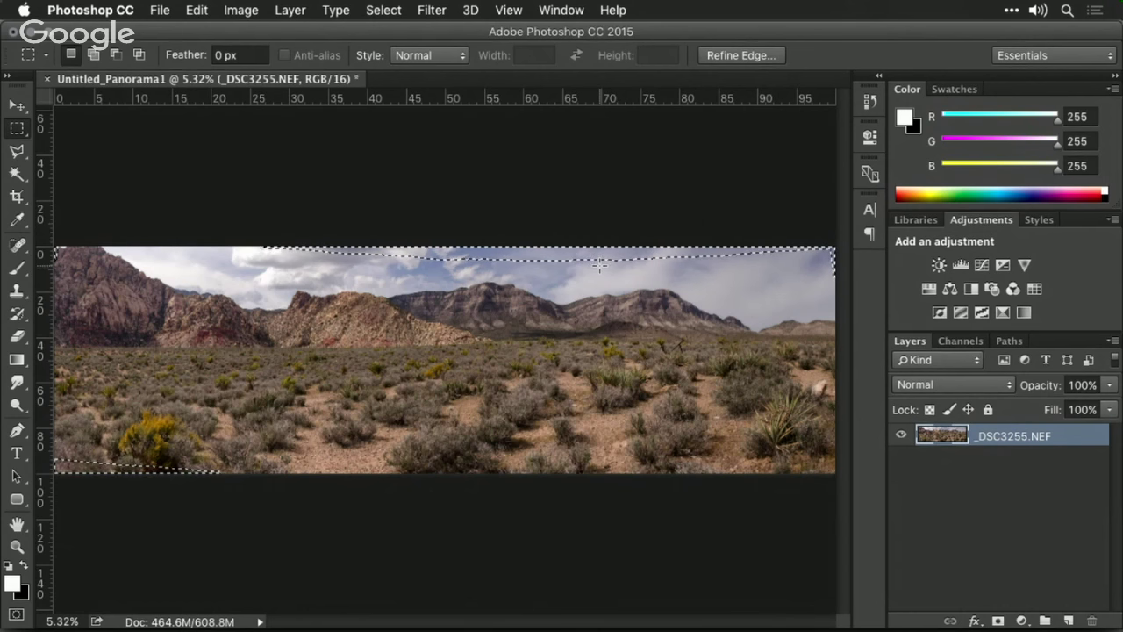
key("super+d")
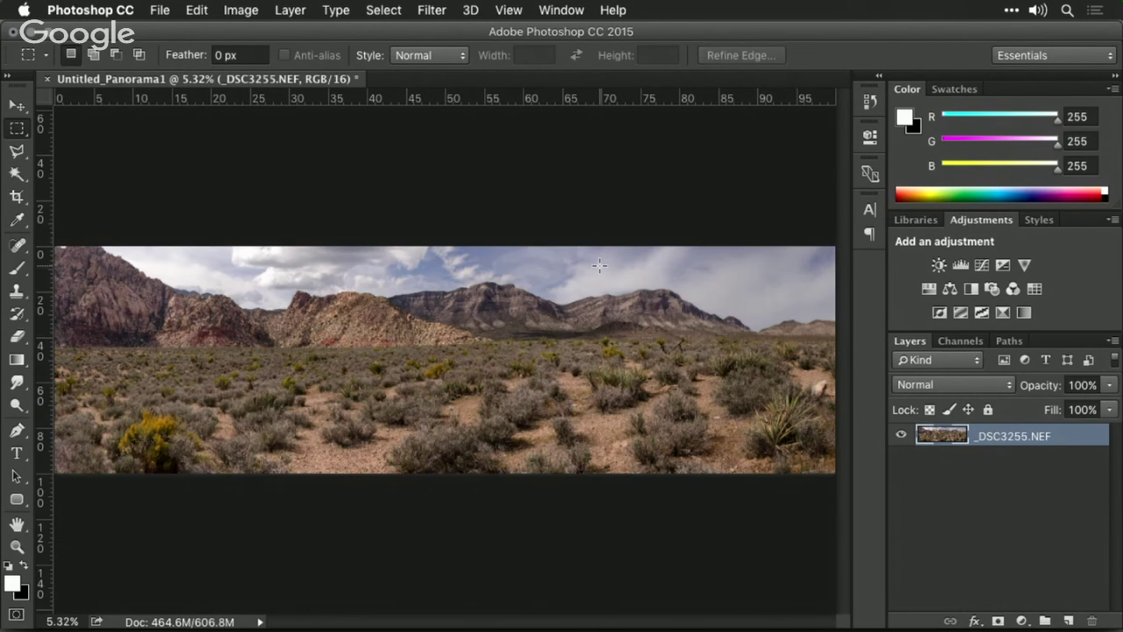
- Examine the filled areas up close along the panorama's upper sky edge and its lower-left foreground
key("super+plus")
key("super+plus")
key("super+plus")
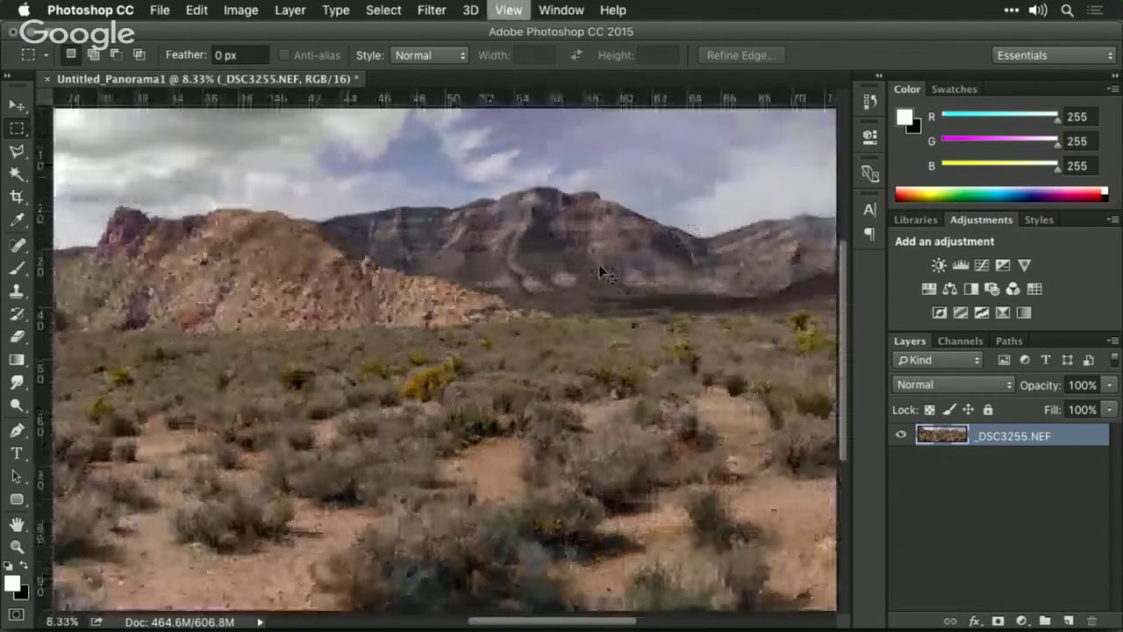
scroll(599, 264, "up", 3)
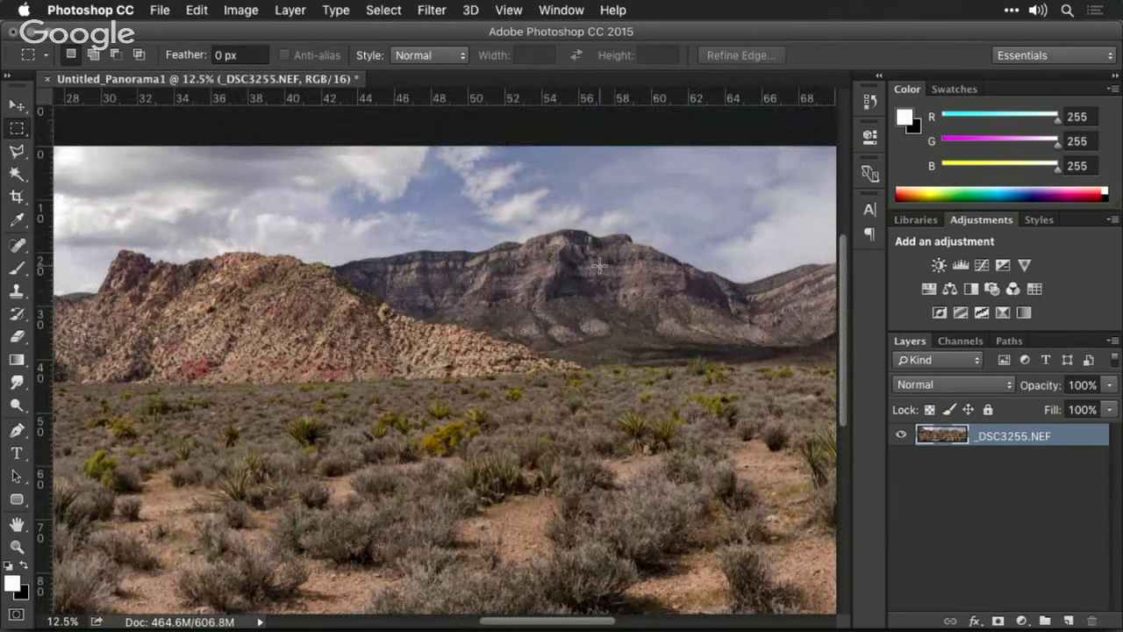
scroll(599, 264, "down", 3)
scroll(599, 264, "up", 5)
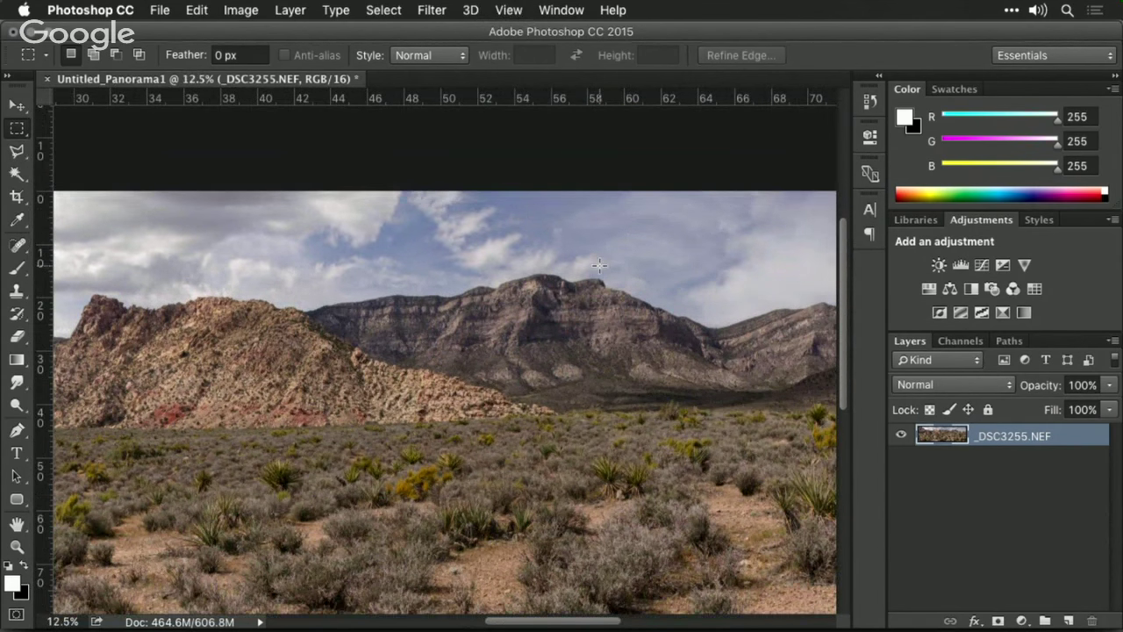
scroll(598, 264, "down", 3)
scroll(598, 264, "left", 10)
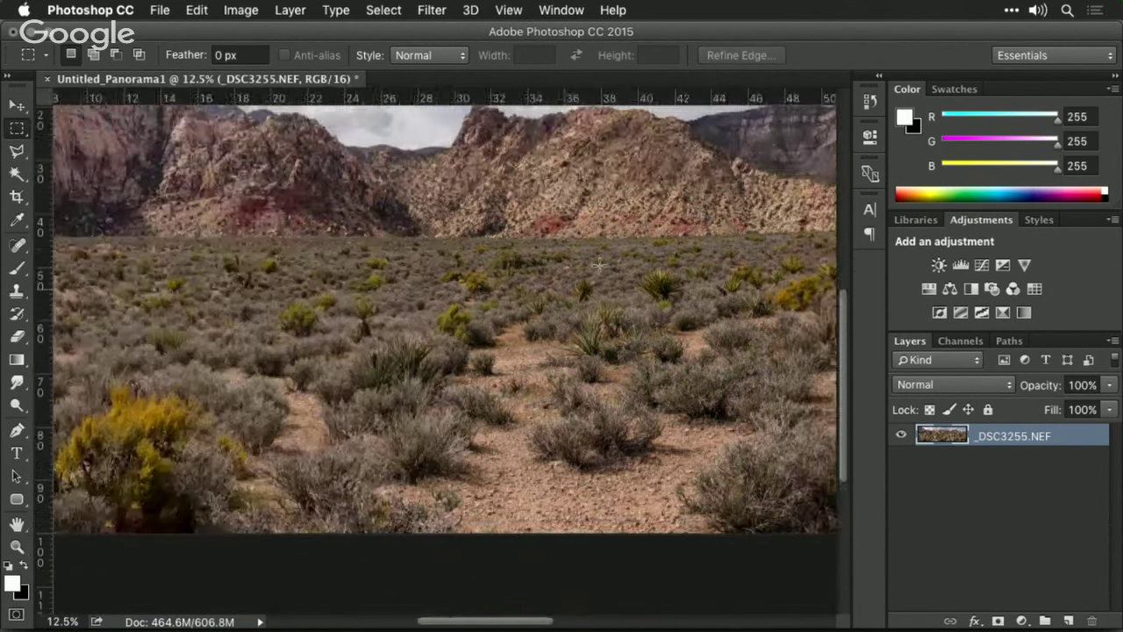
scroll(599, 264, "down", 3)
scroll(599, 264, "left", 2)
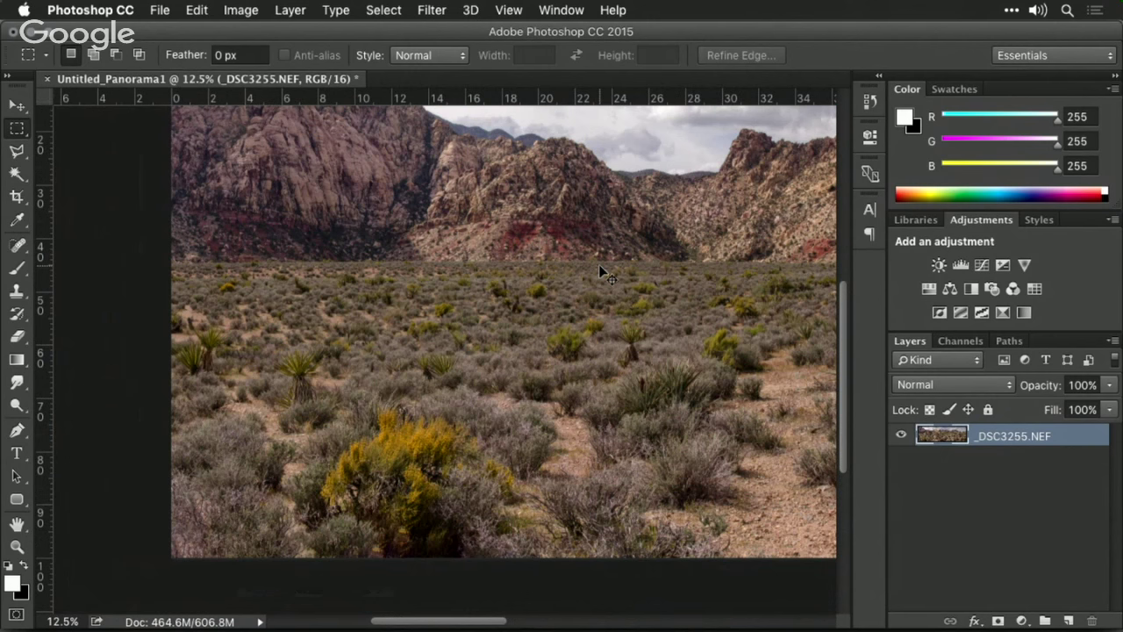
- Restore the selection outline over the filled edges to check the foreground fill's extent, and deselect it again
key("super+z")
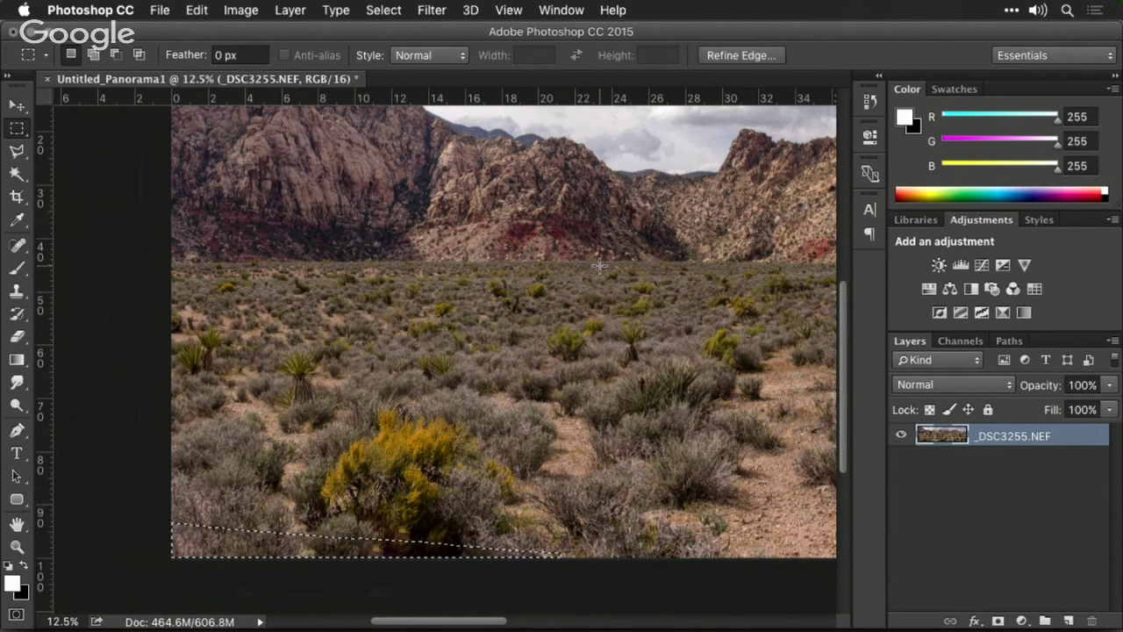
key("super+d")
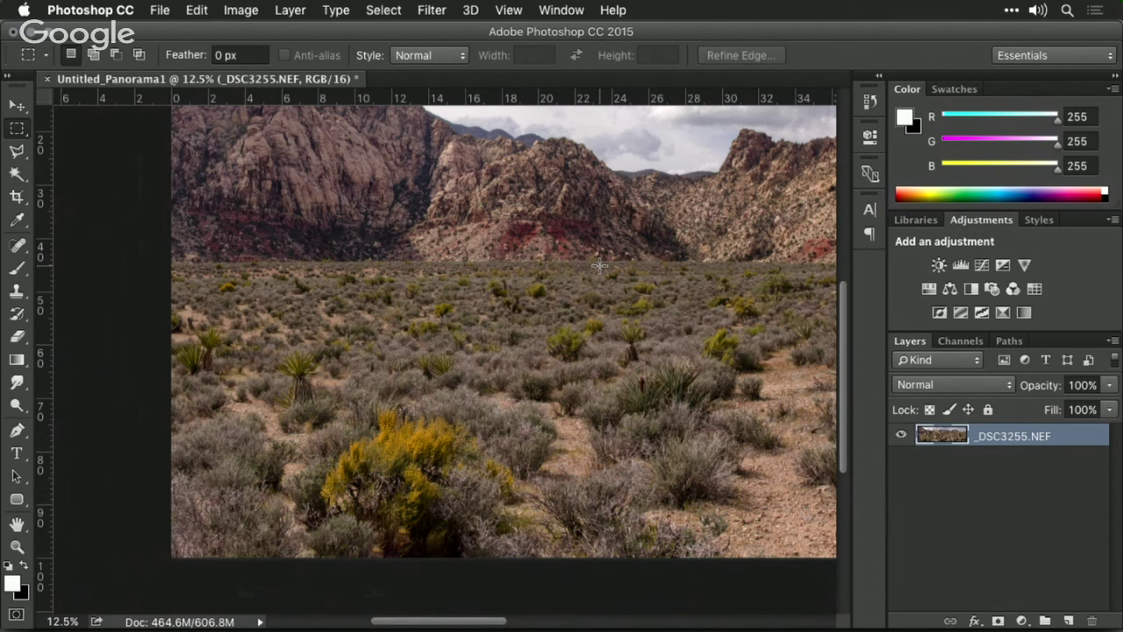
- Check the panorama's print size in inches at 240 pixels/inch with resampling off, without applying any size change
key("super+alt+i")
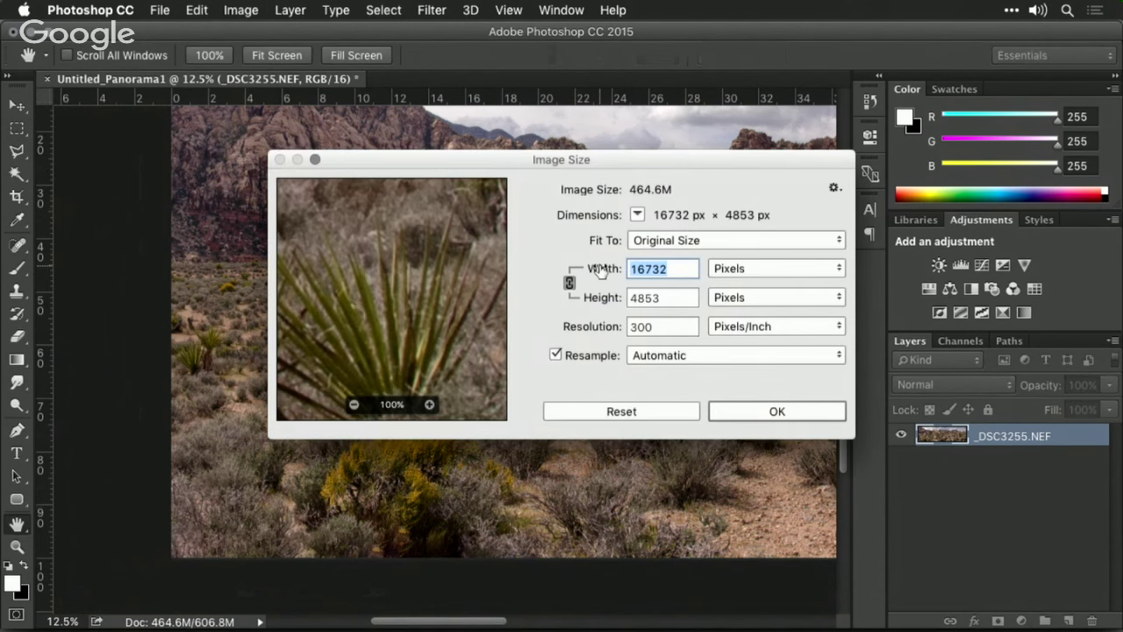
left_click(733, 268)
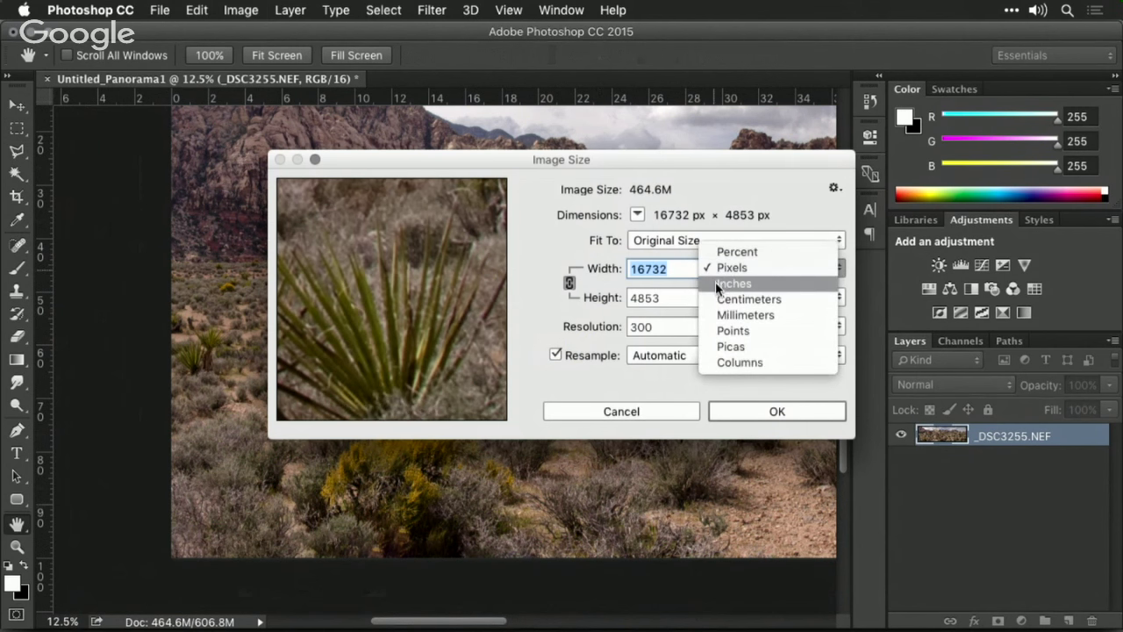
left_click(716, 282)
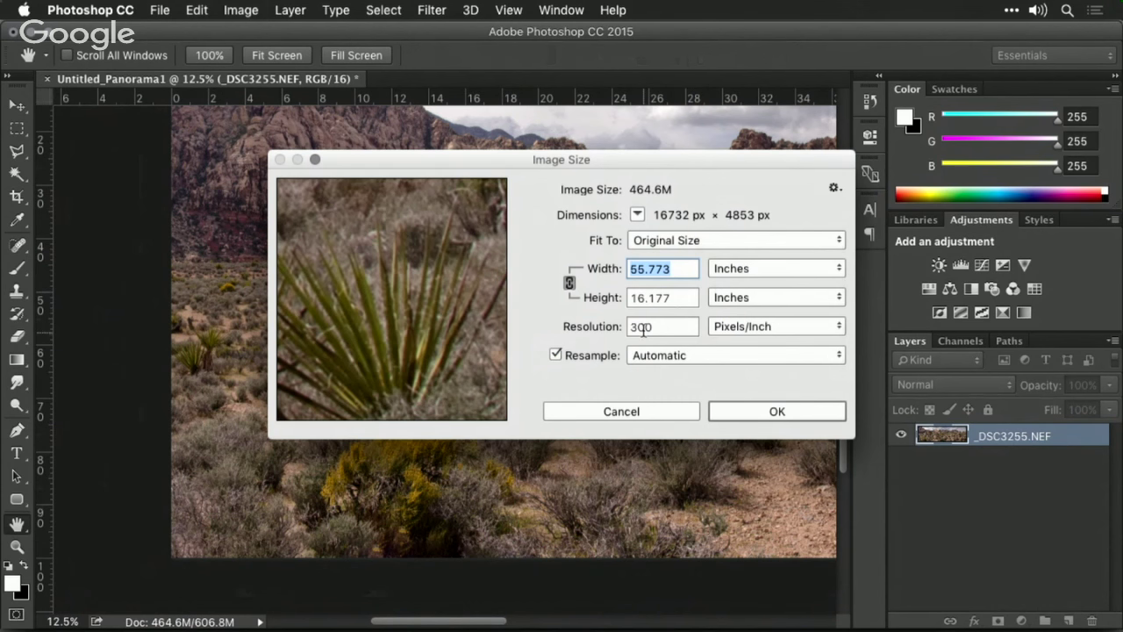
left_click(556, 354)
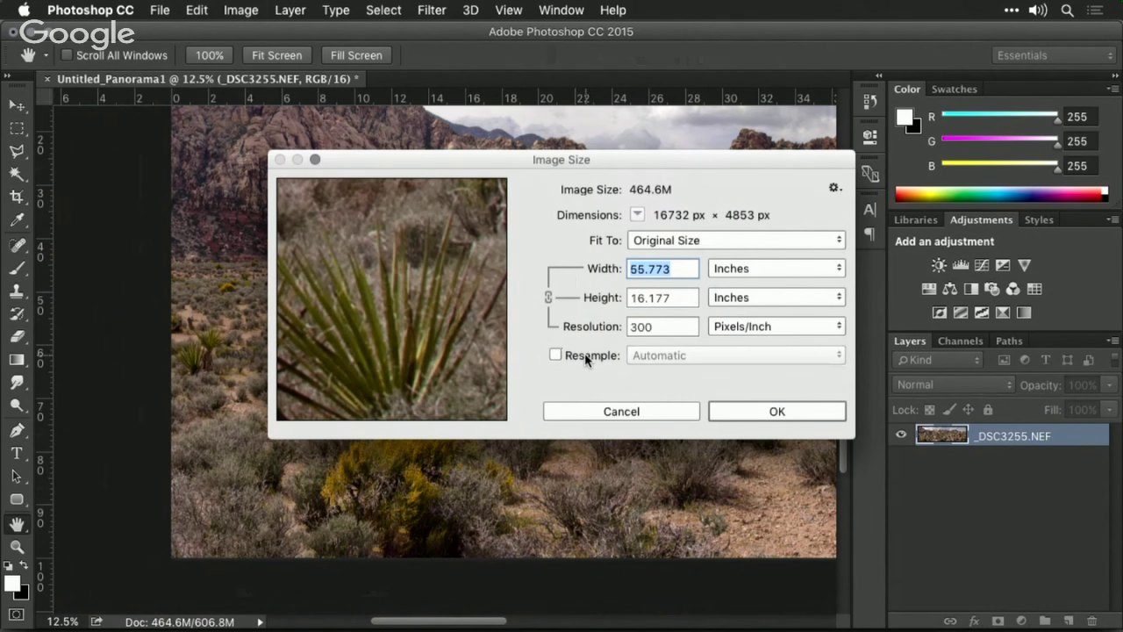
double_click(640, 329)
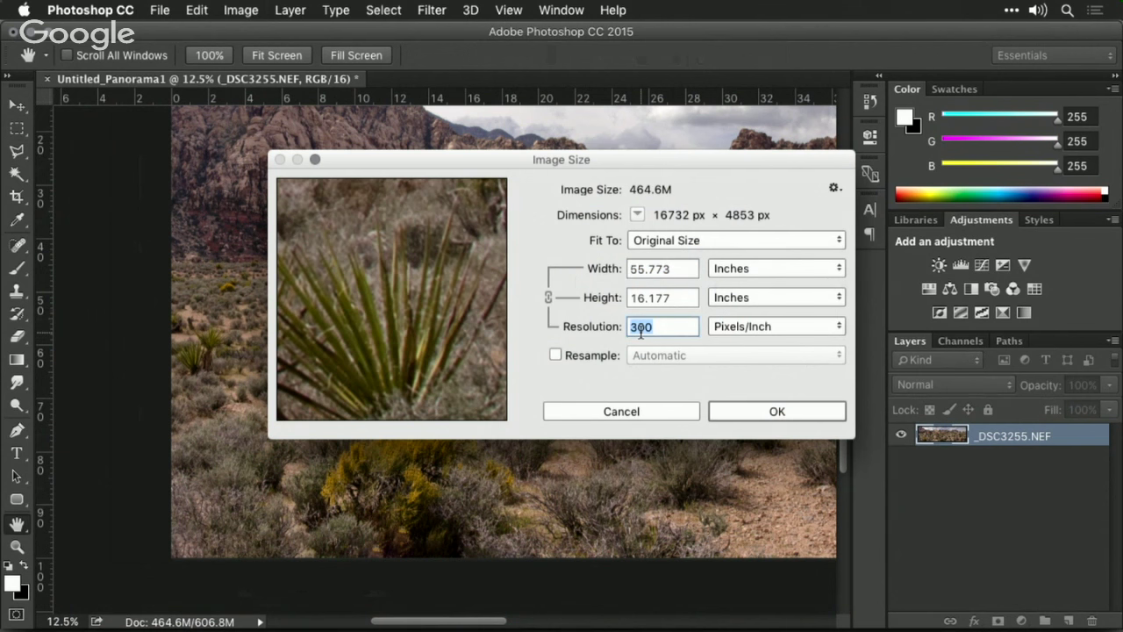
type("240")
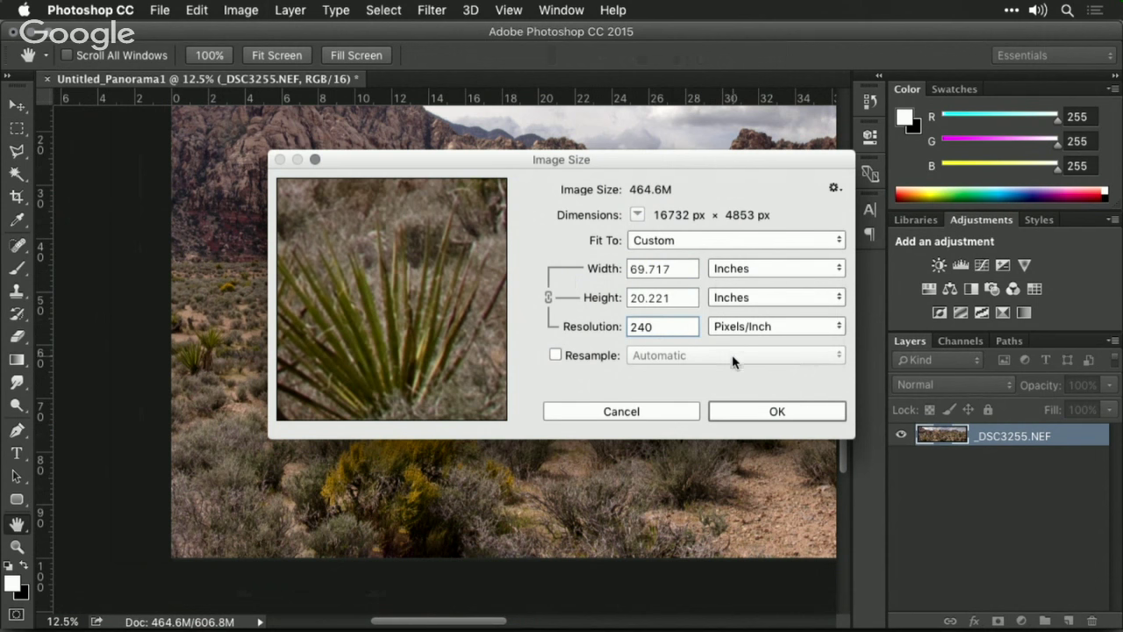
left_click(658, 412)
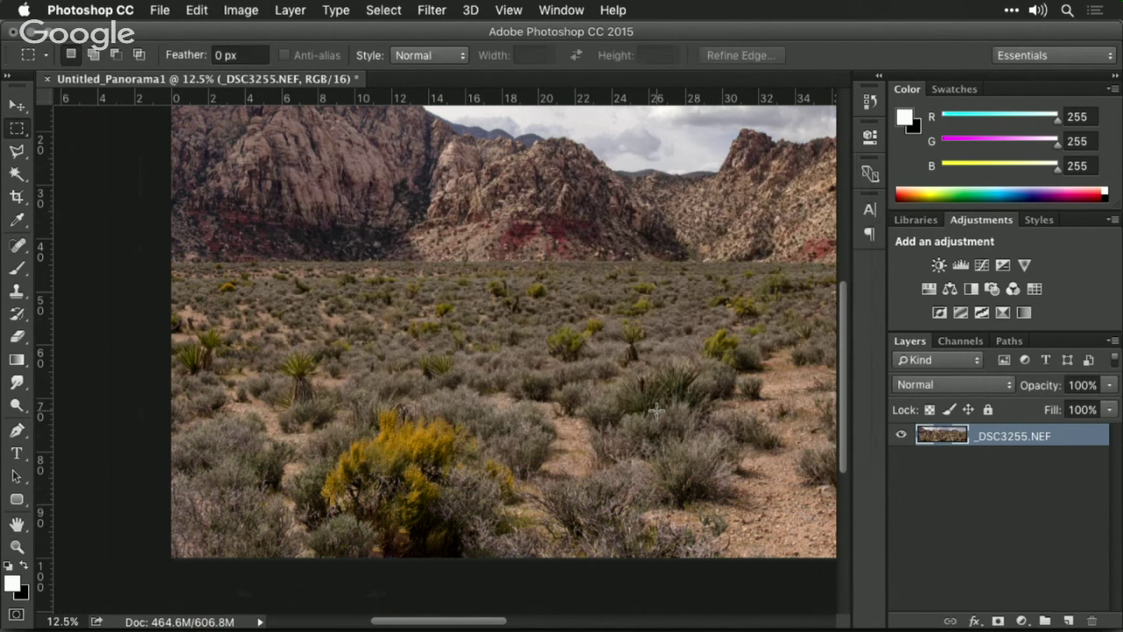
- Convert the merged panorama layer into a smart object for re-editable smart filters
scroll(657, 409, "up", 5)
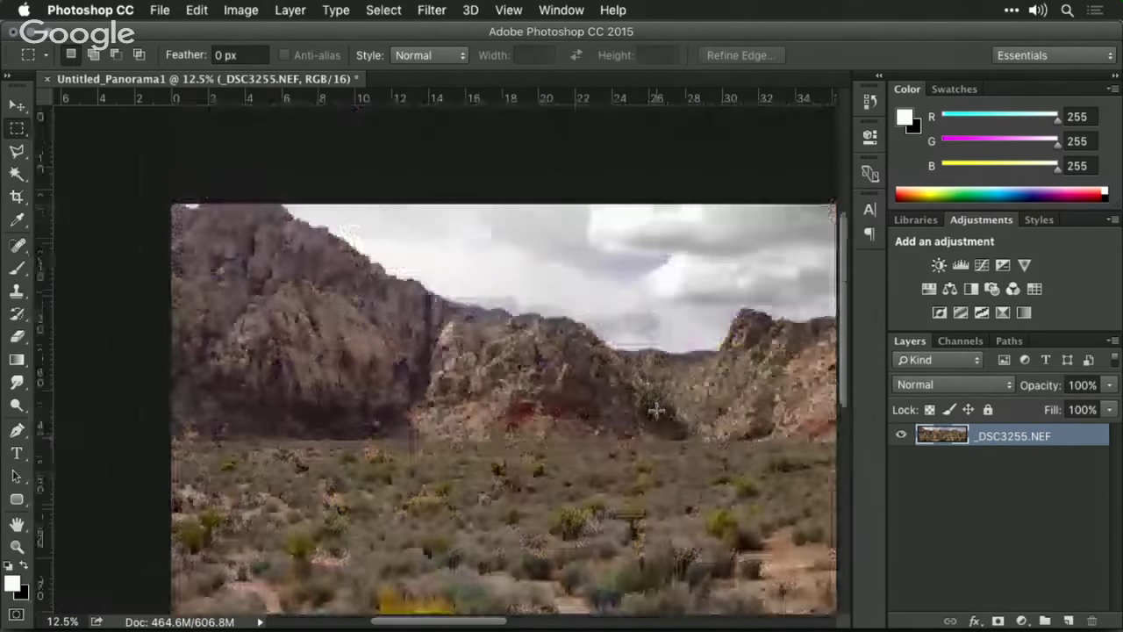
scroll(657, 410, "right", 5)
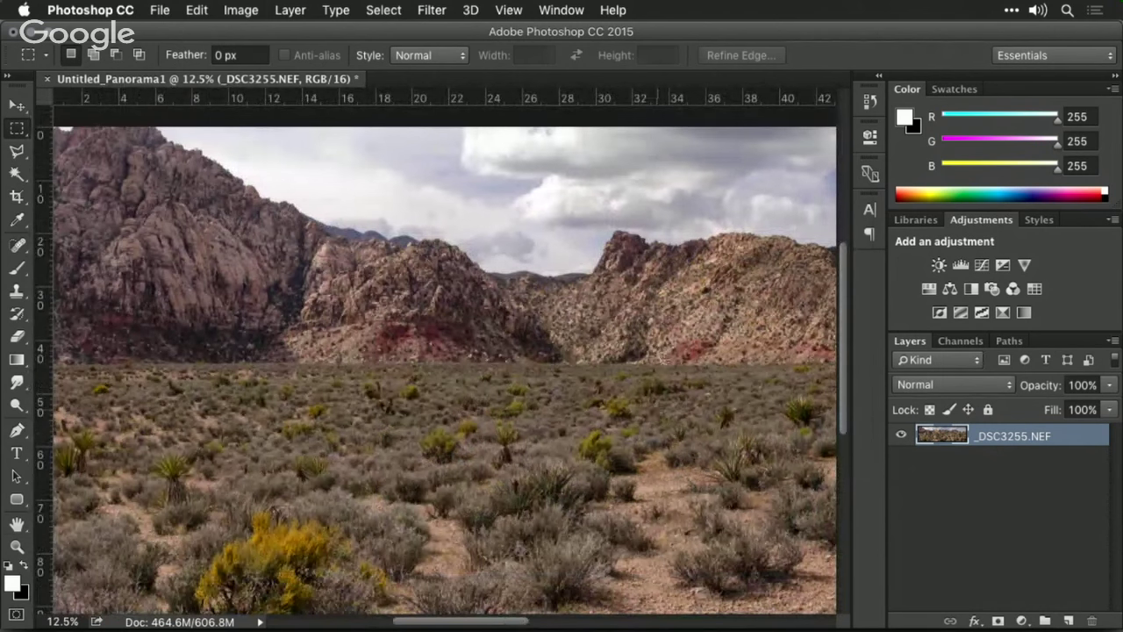
left_click(434, 9)
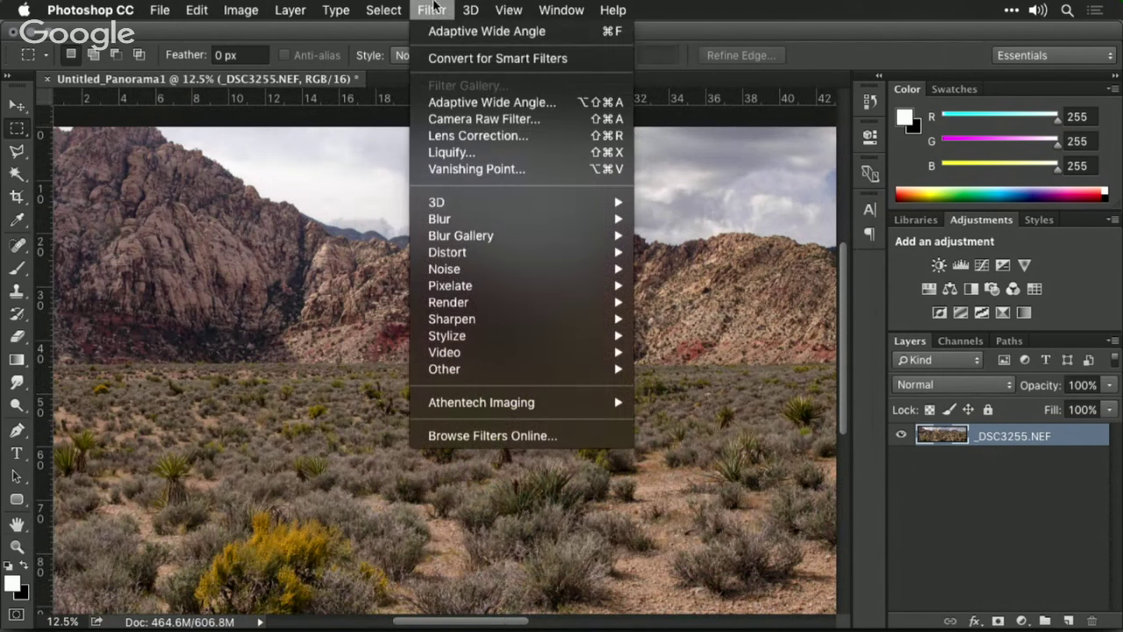
left_click(431, 59)
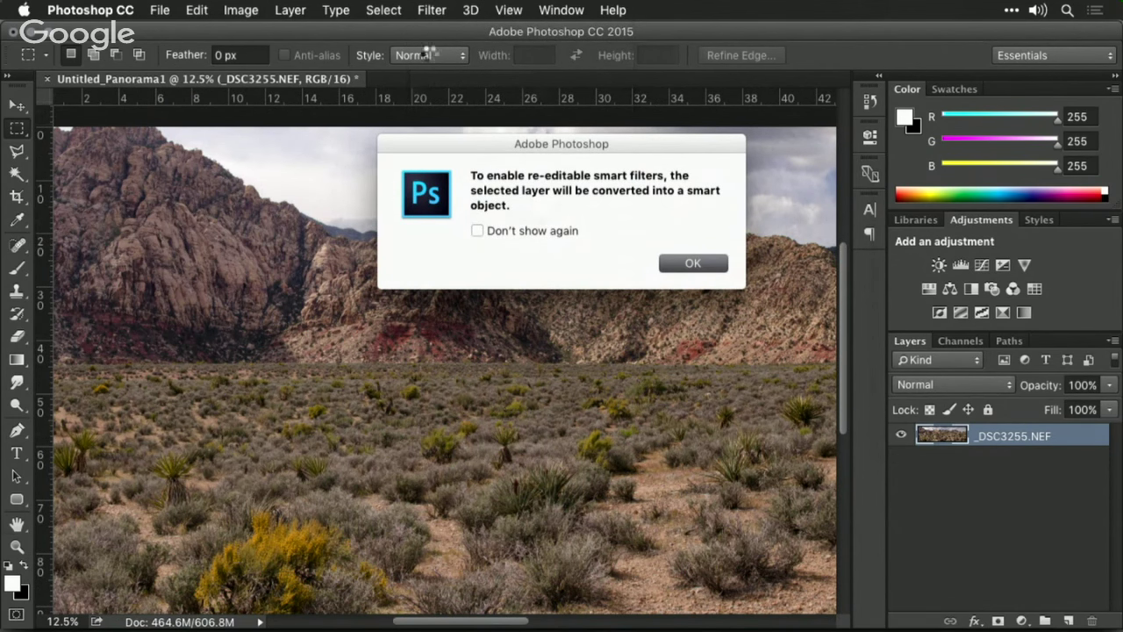
key("Return")
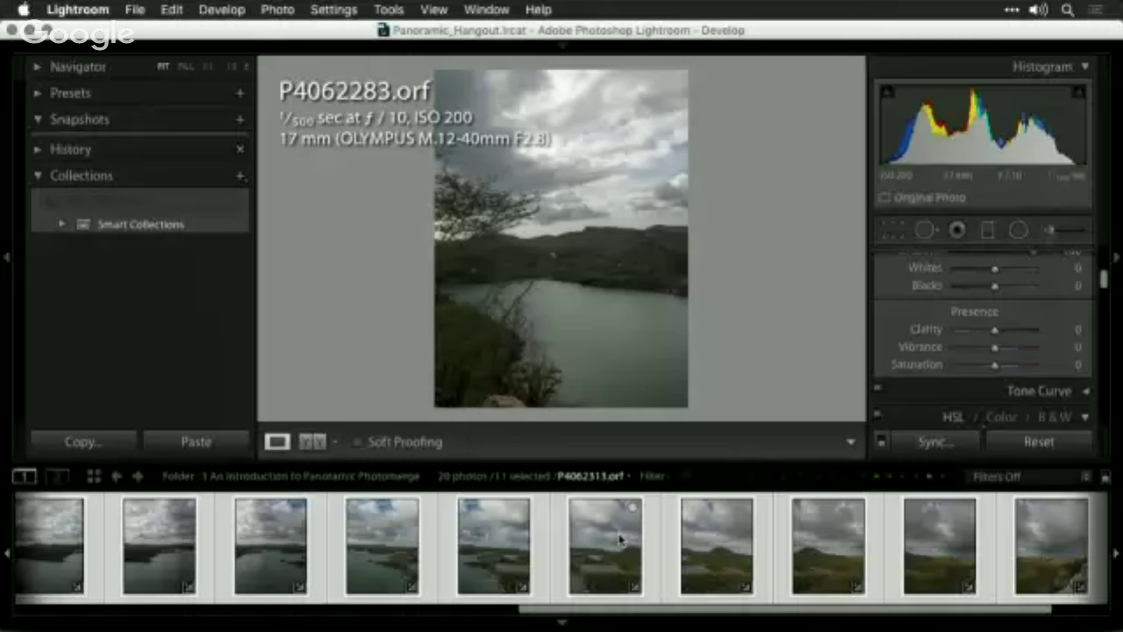
- In Lightroom, select P4062283-Pano.dng and open it as a Smart Object in Photoshop
left_click(1038, 551)
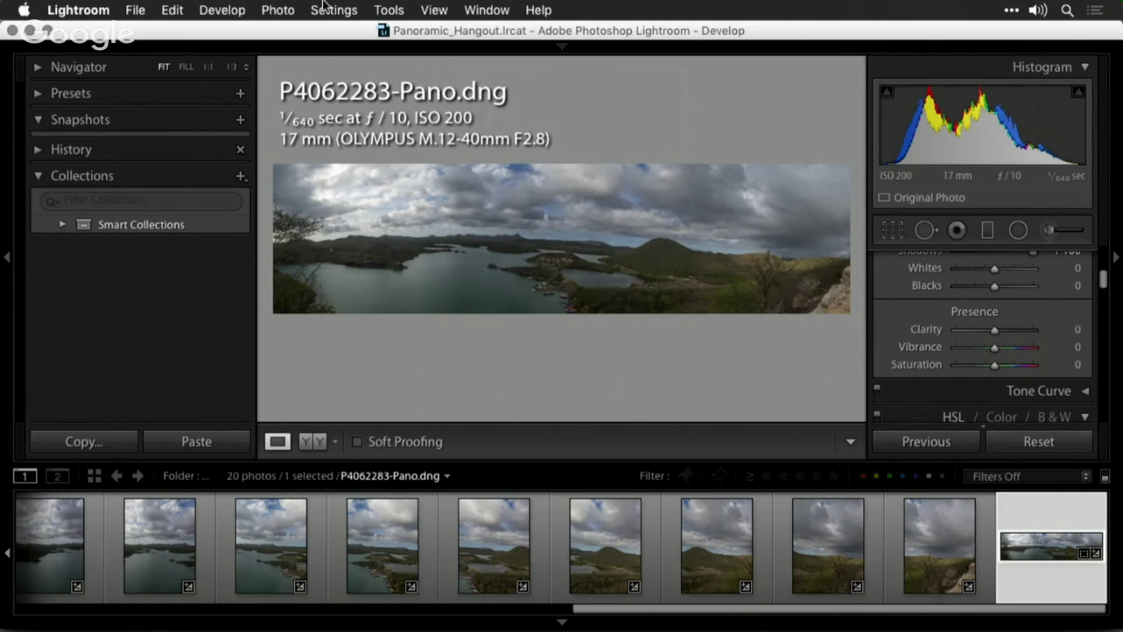
left_click(278, 9)
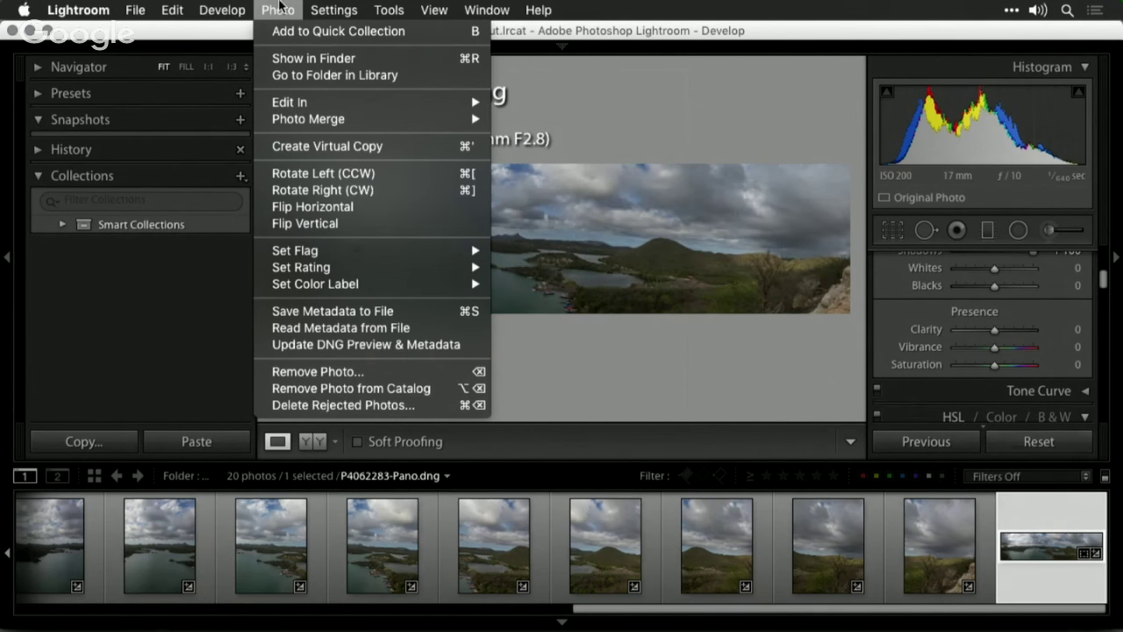
mouse_move(285, 103)
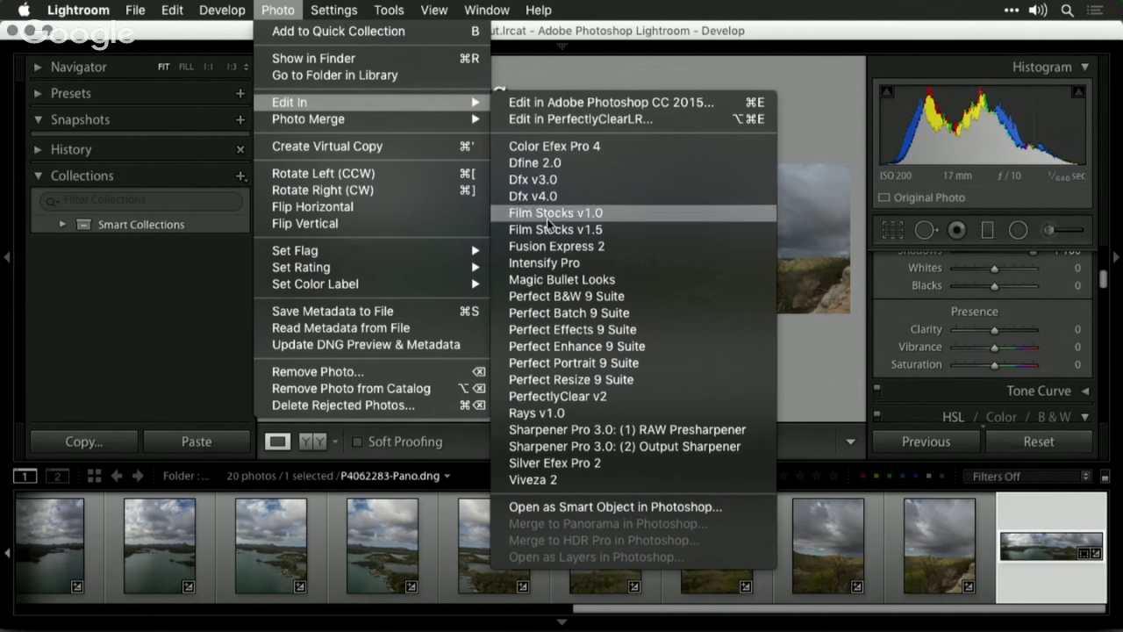
left_click(559, 507)
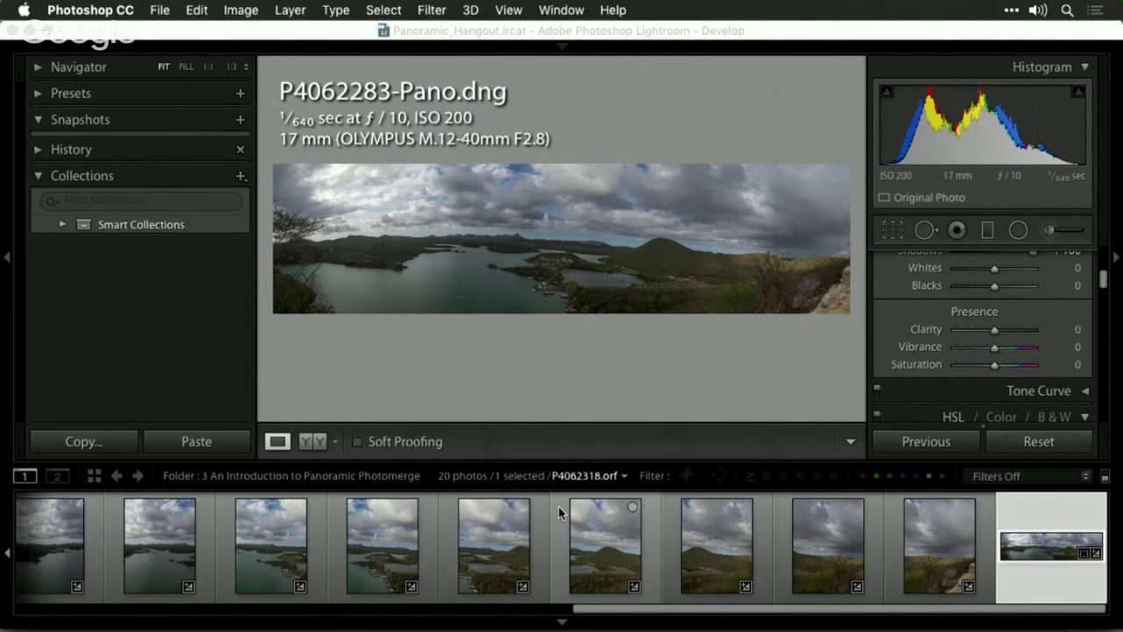
key("super+Tab")
key("super+Tab")
key("super+Tab")
key("super+Tab")
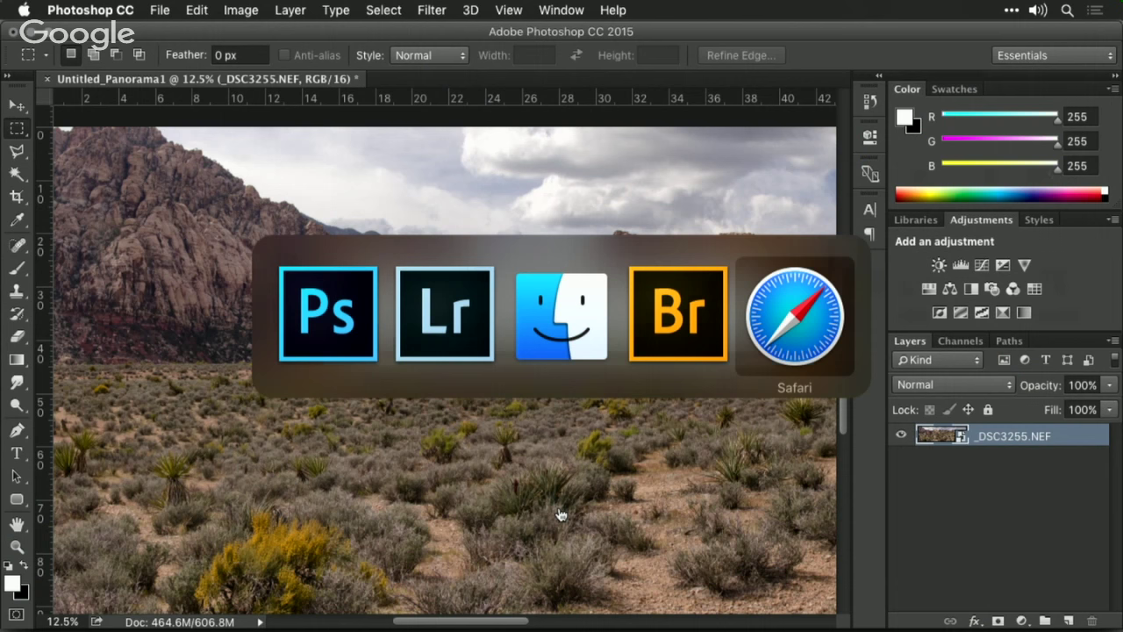
key("Escape")
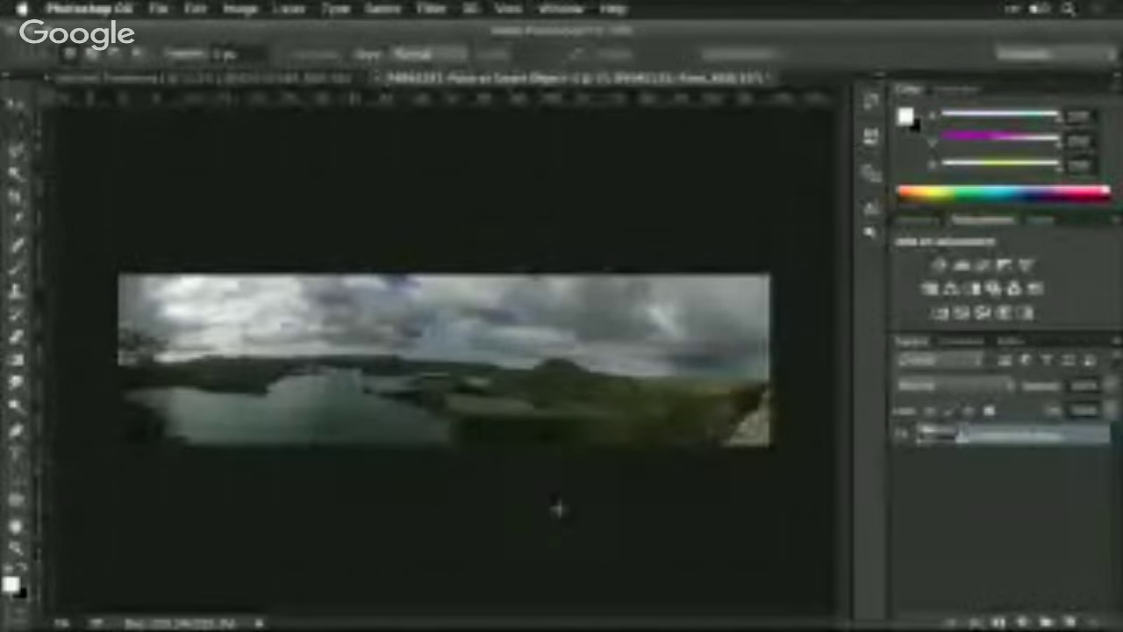
- Return to the Untitled_Panorama1 document and open the Perfectly Clear v2 filter on its smart object layer
left_click(289, 81)
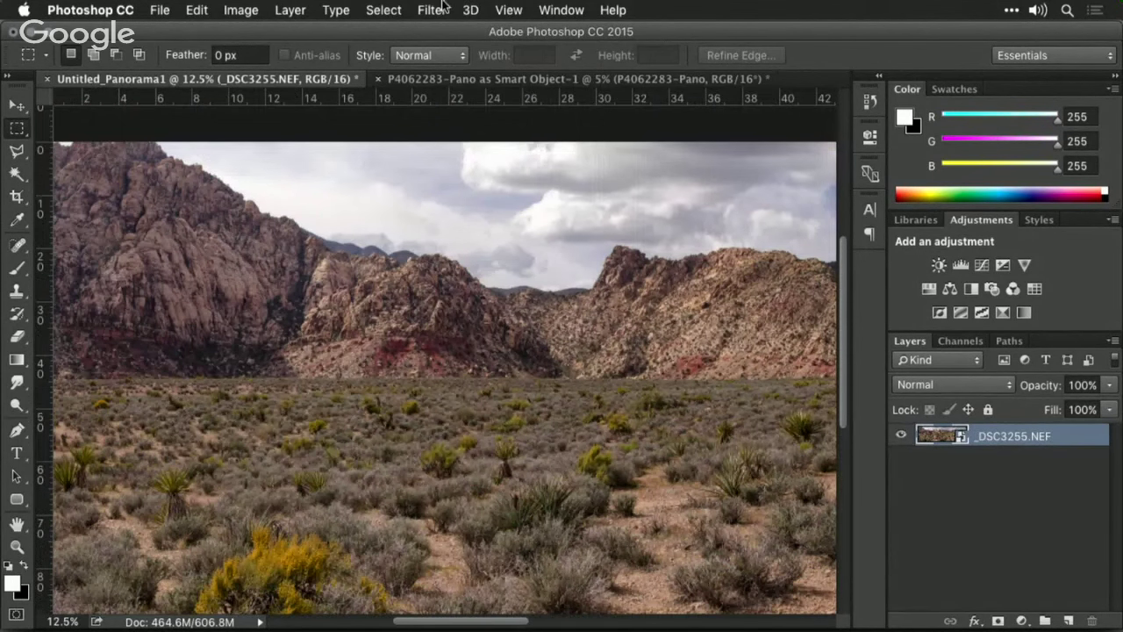
left_click(432, 9)
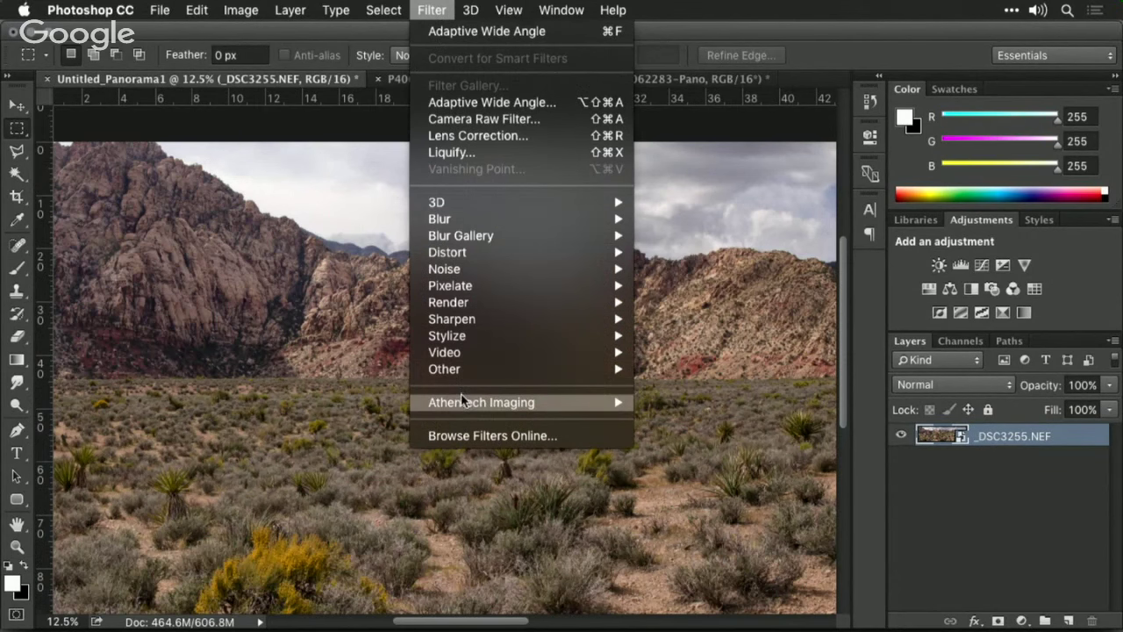
mouse_move(463, 402)
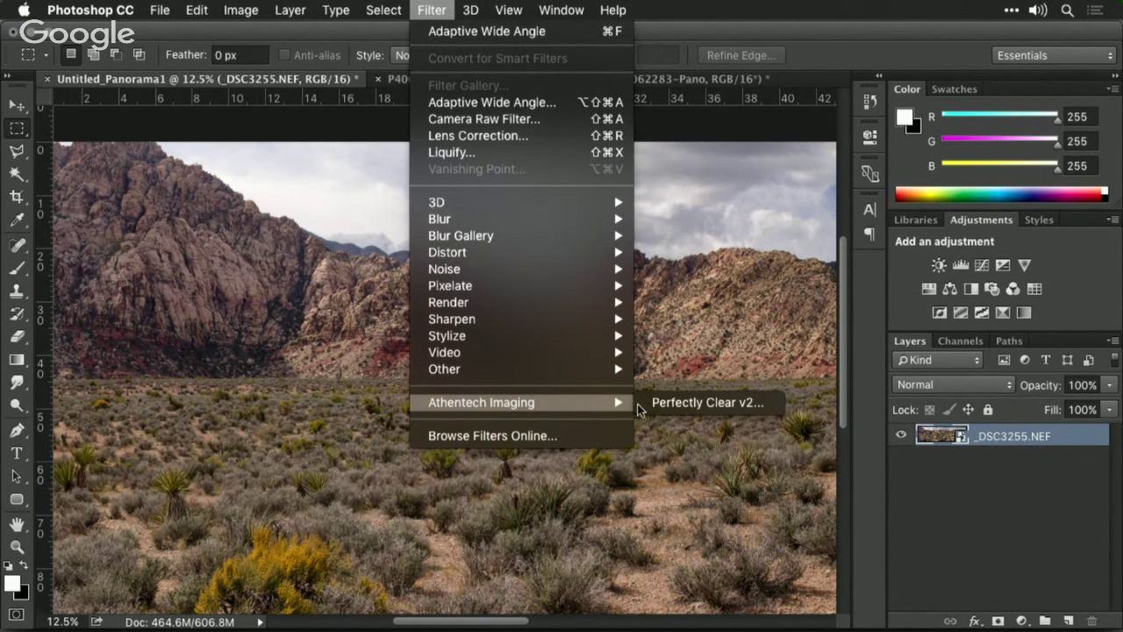
left_click(679, 403)
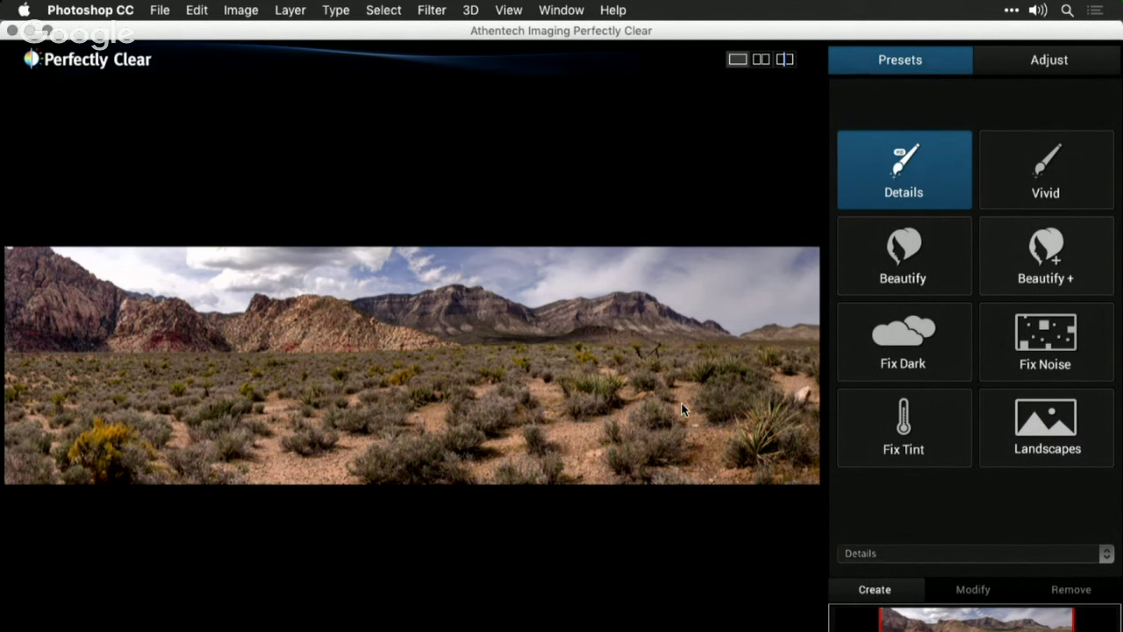
- Try the Vivid preset, apply the Landscapes preset instead, and compare the panorama with its original version
left_click(724, 358)
left_click(725, 360)
left_click(1032, 193)
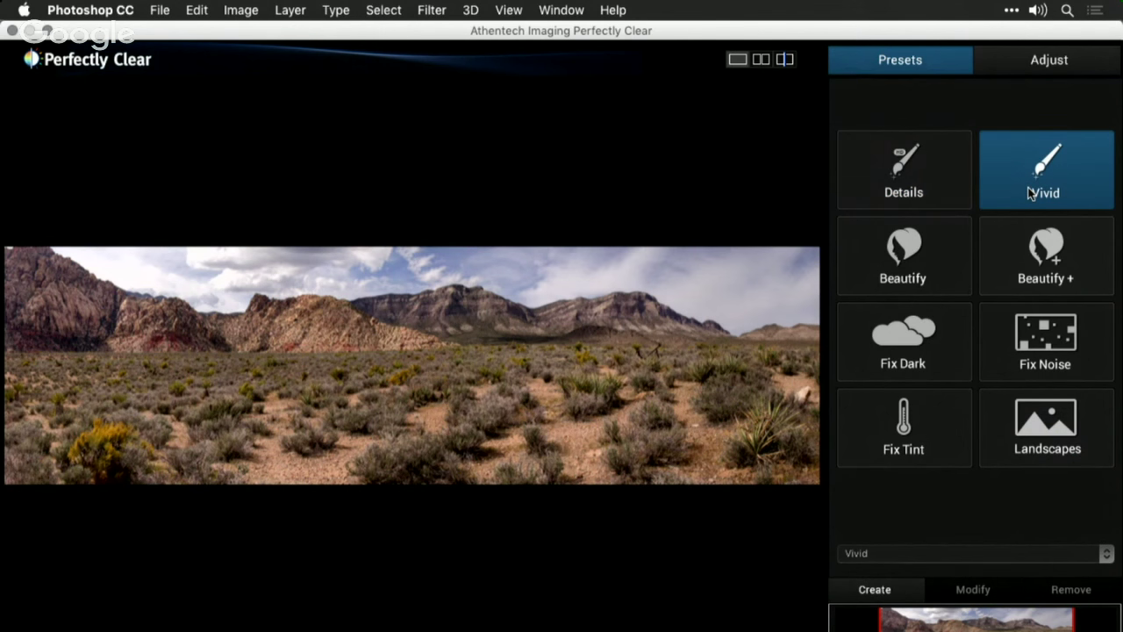
left_click(1052, 423)
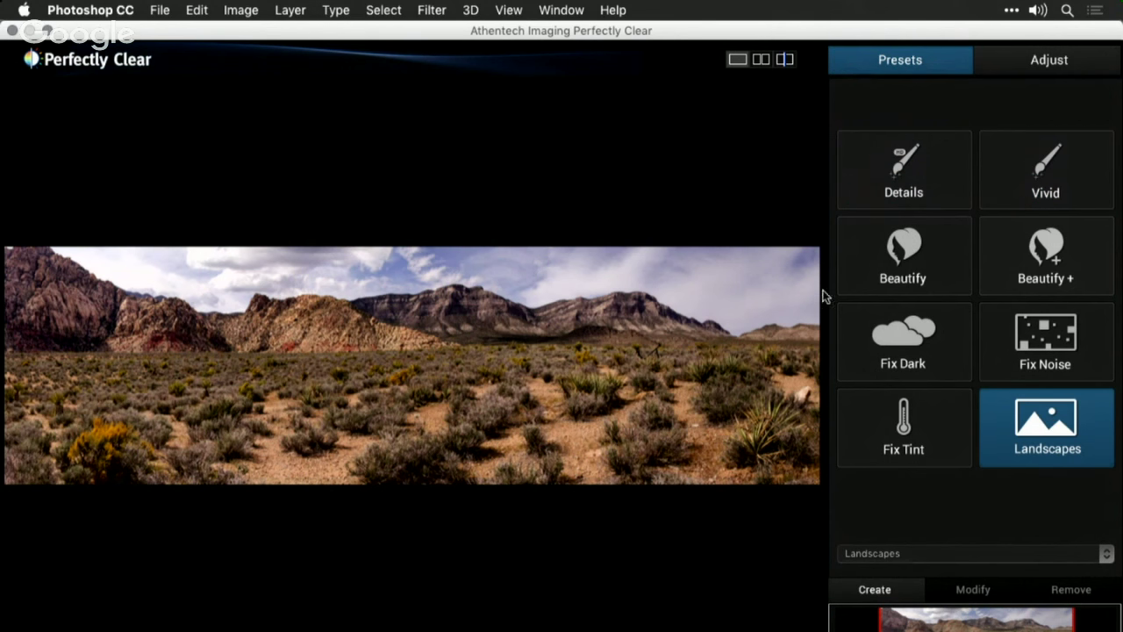
left_click(666, 283)
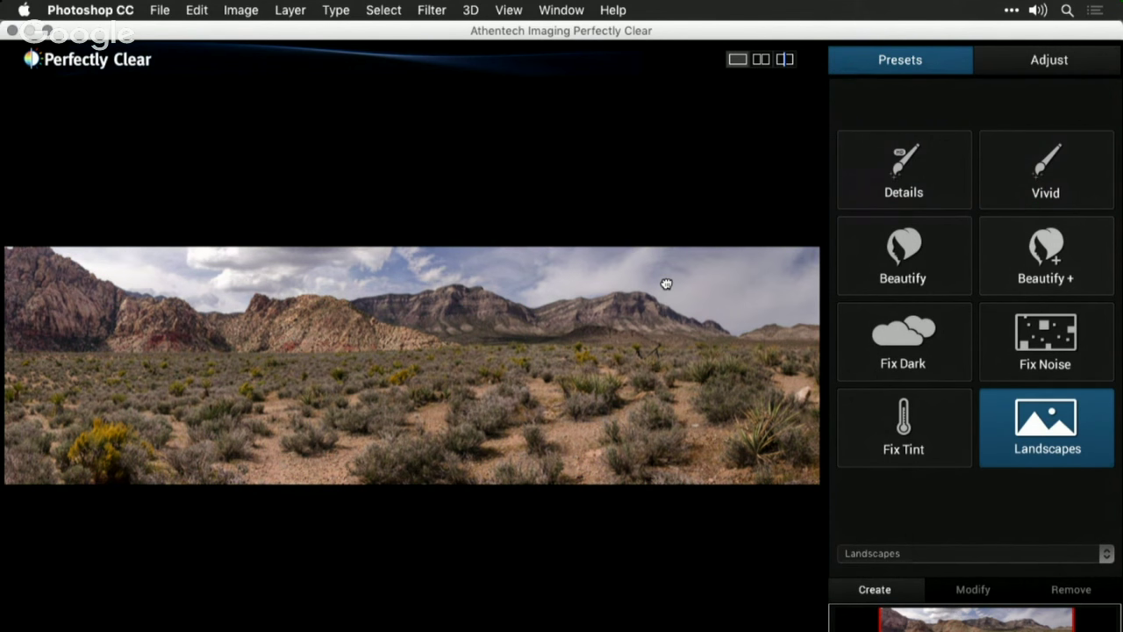
left_click(666, 284)
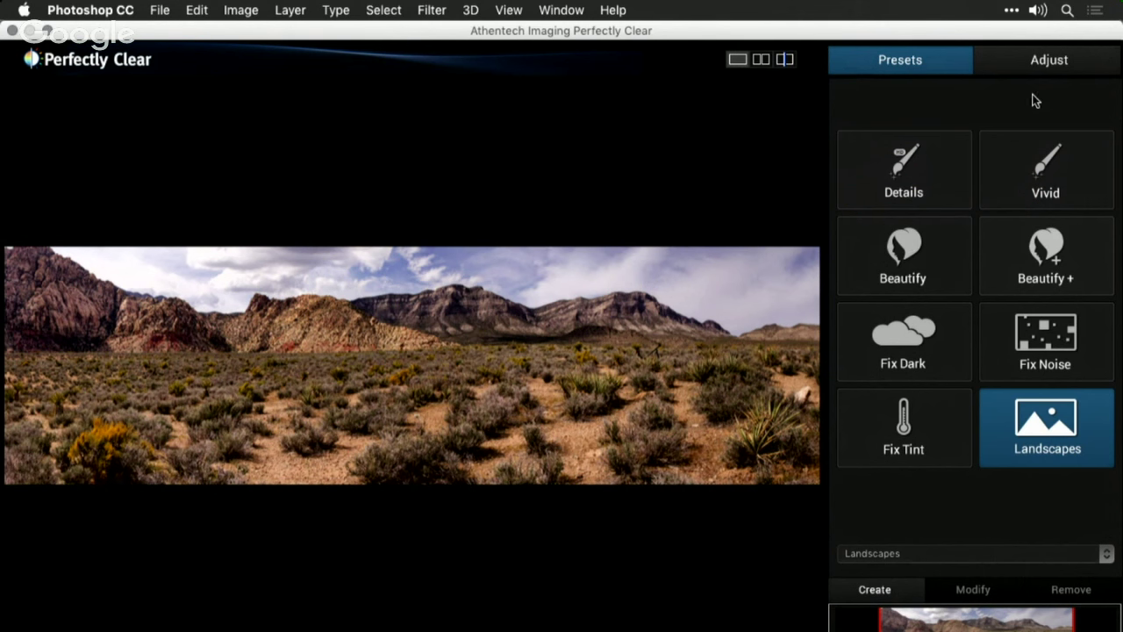
- Adjust the filter's color settings to a Vibrancy of 13 and Standard Fidelity
left_click(1048, 69)
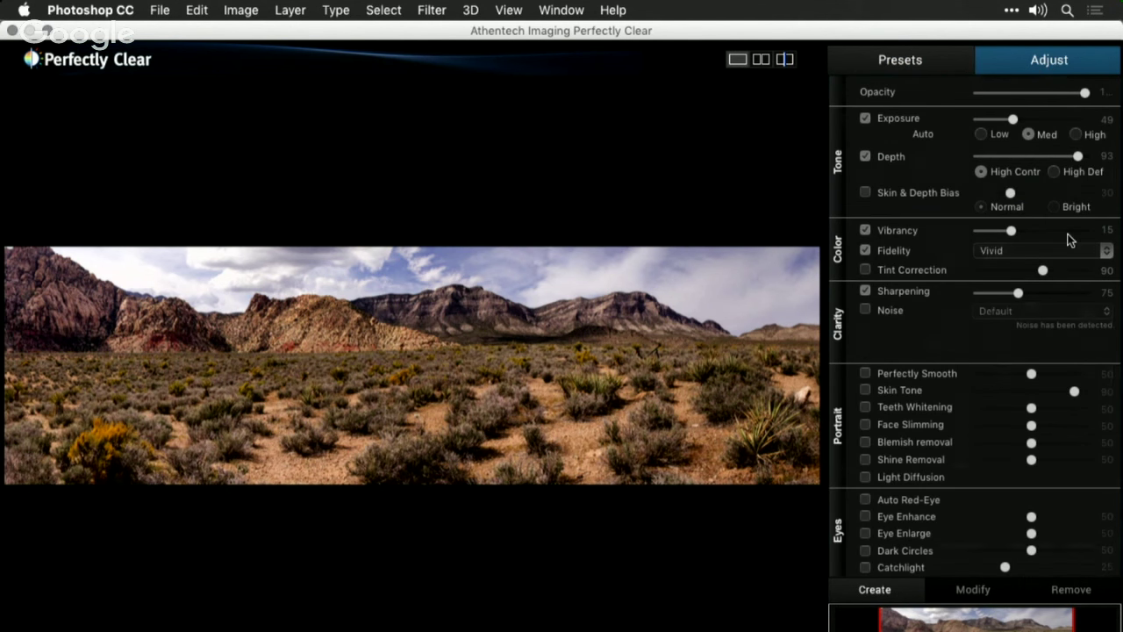
left_click(1063, 231)
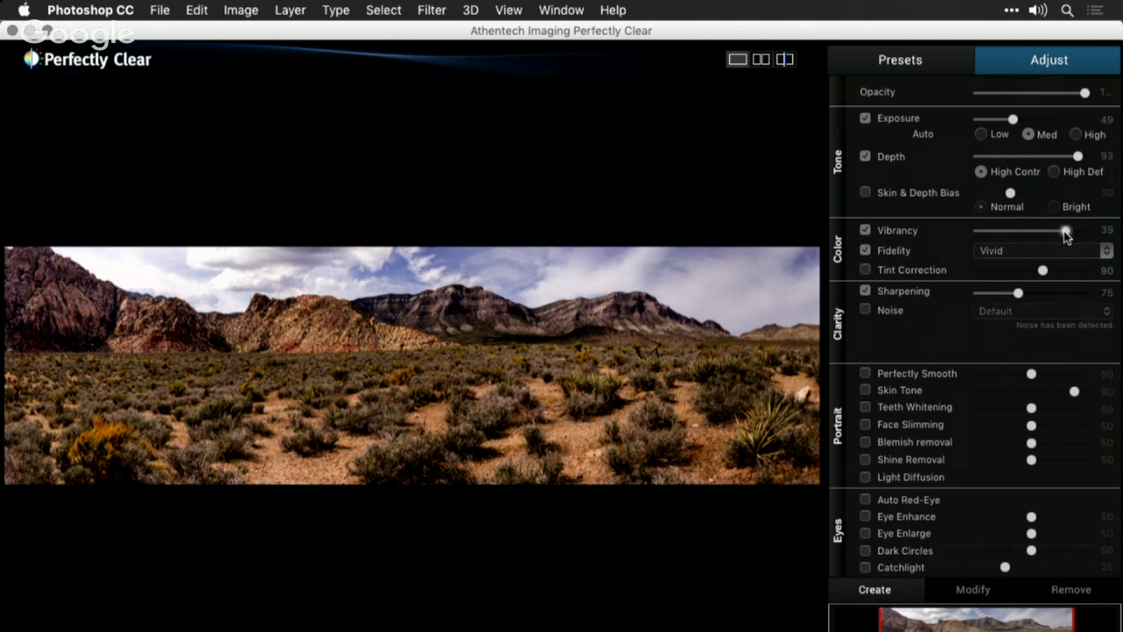
left_click_drag(1064, 231, 1007, 232)
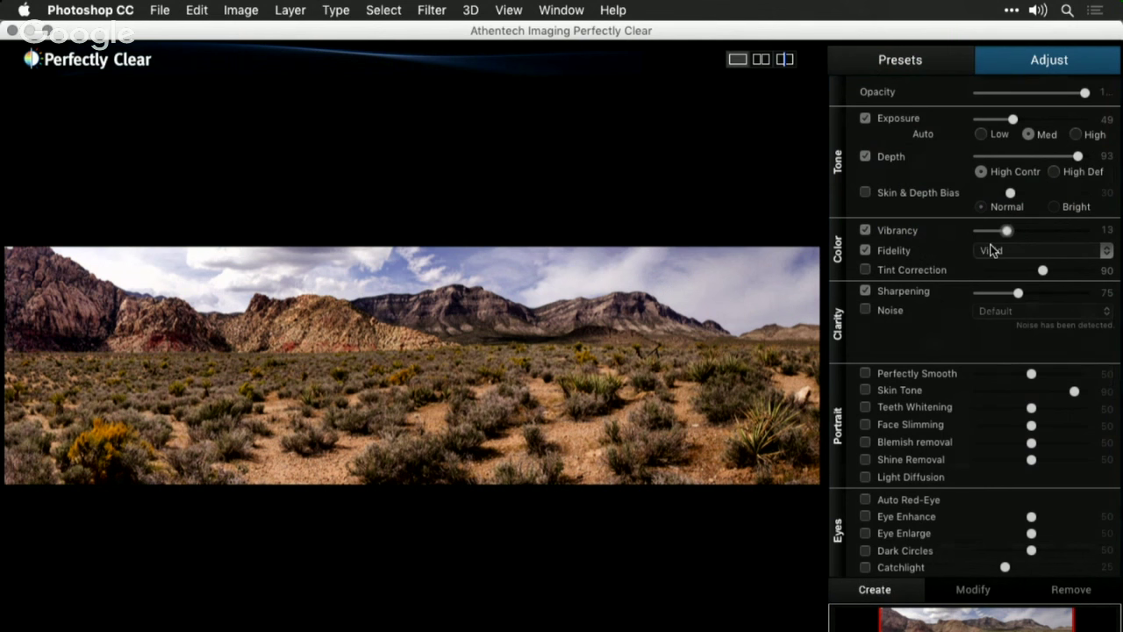
left_click(992, 250)
left_click(997, 238)
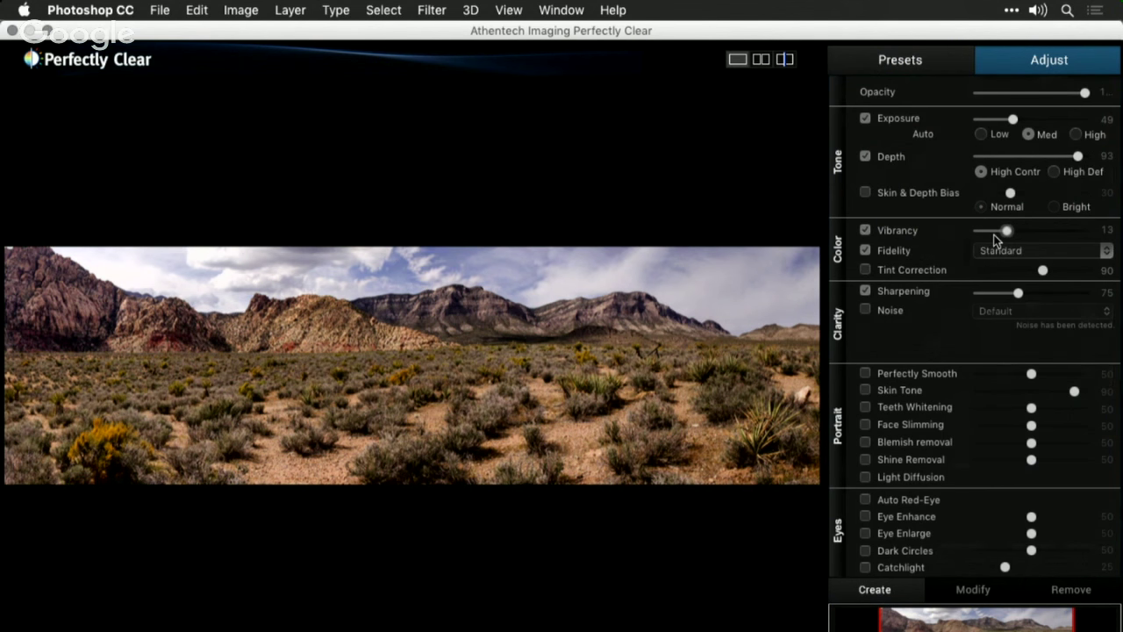
- Switch the Depth correction to High Def, set it to 52, and inspect the foreground up close
left_click(1057, 173)
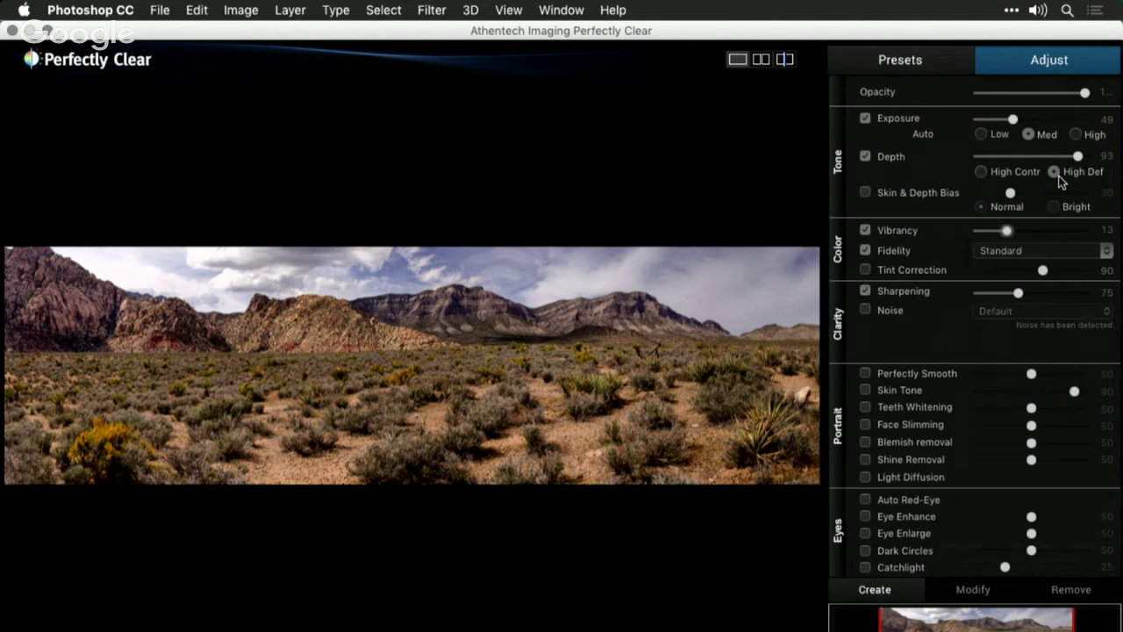
left_click(1036, 157)
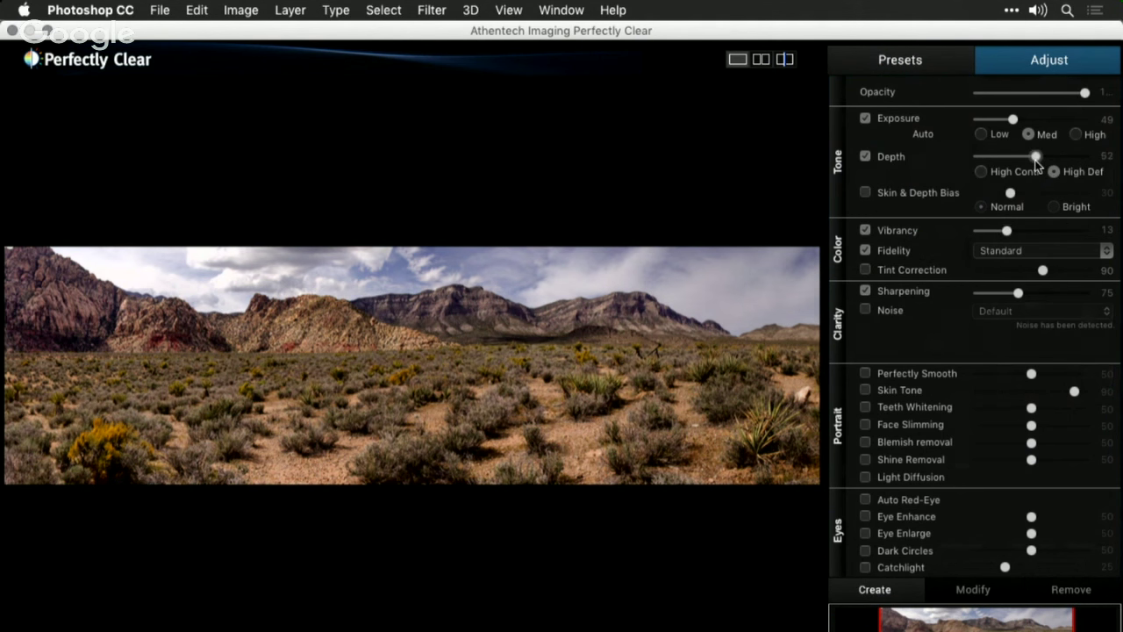
left_click(543, 209)
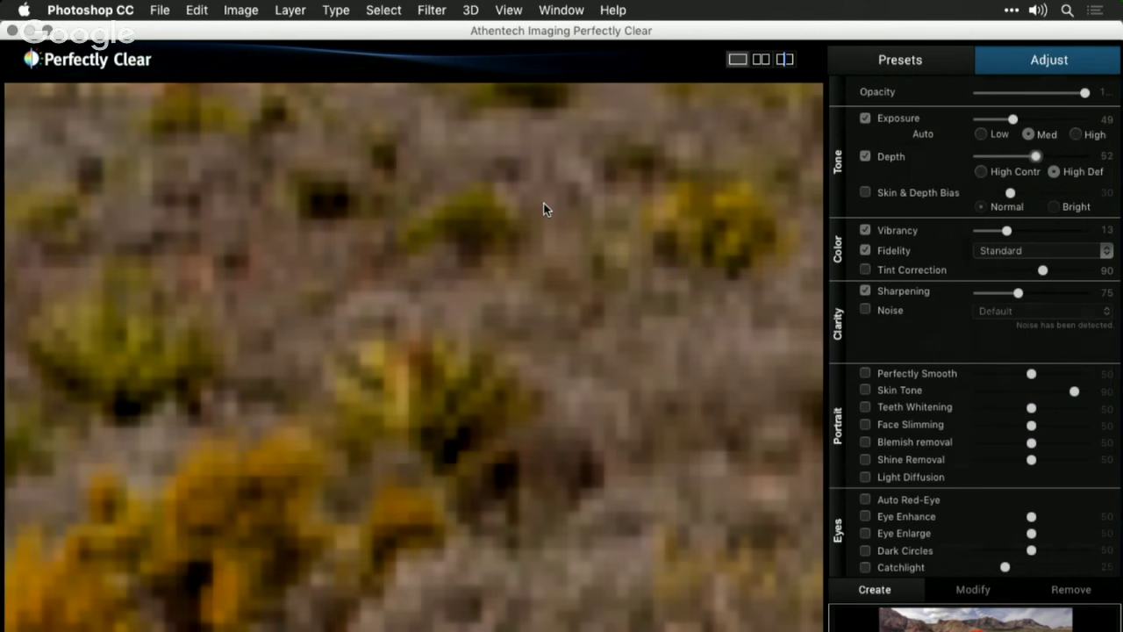
- Set the Exposure to 75, enable Noise correction with the Default setting, and apply the Perfectly Clear filter
left_click(642, 215)
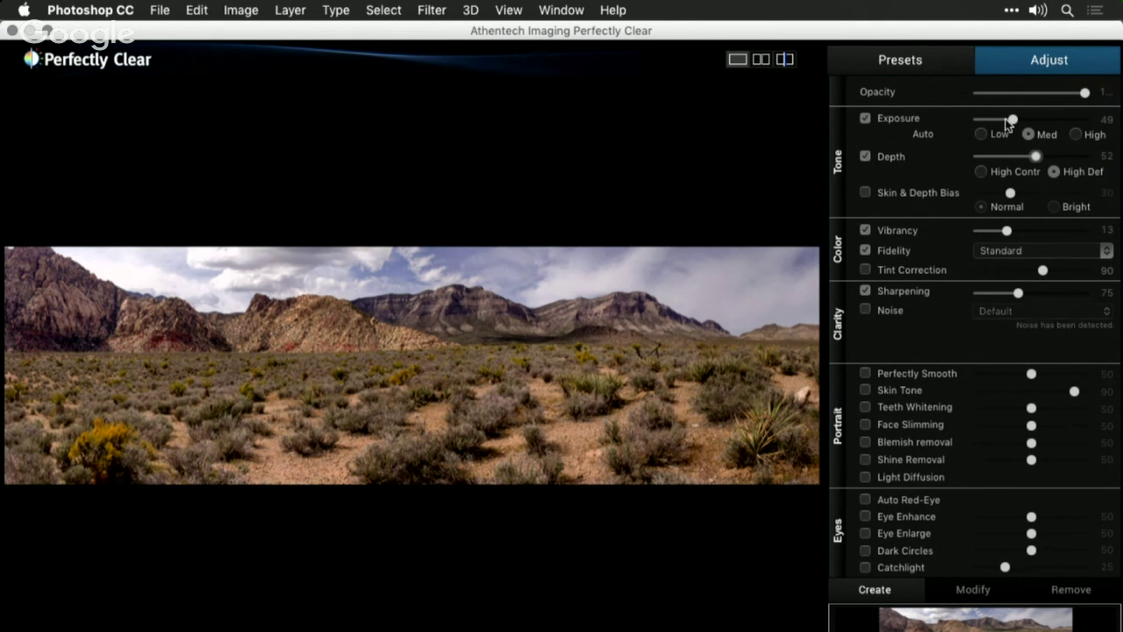
left_click_drag(1021, 122, 1033, 123)
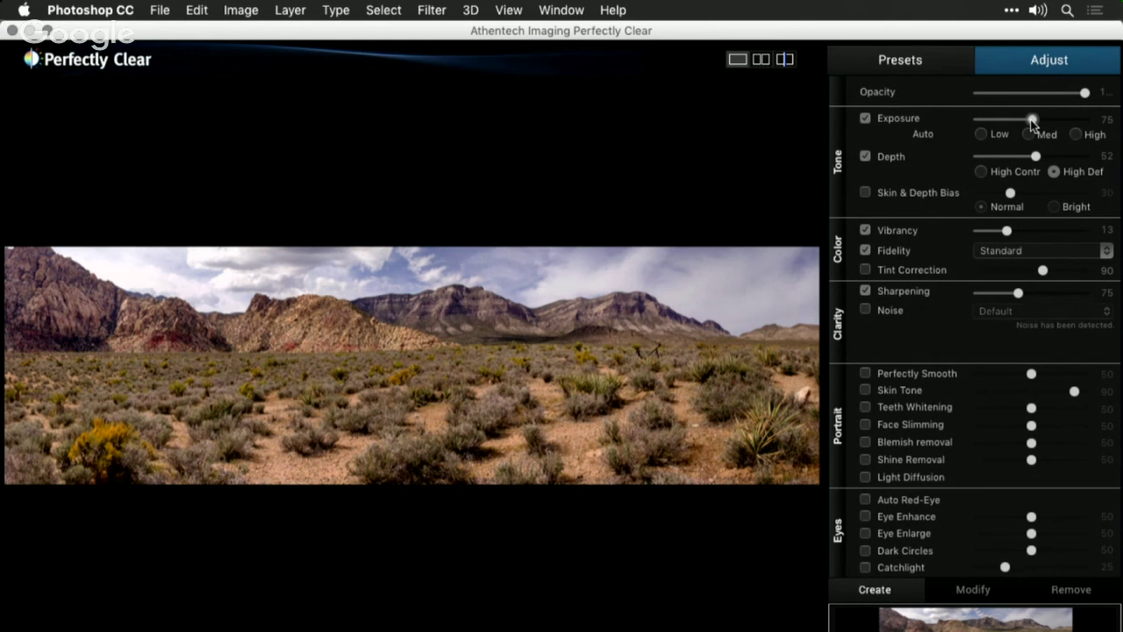
left_click(866, 311)
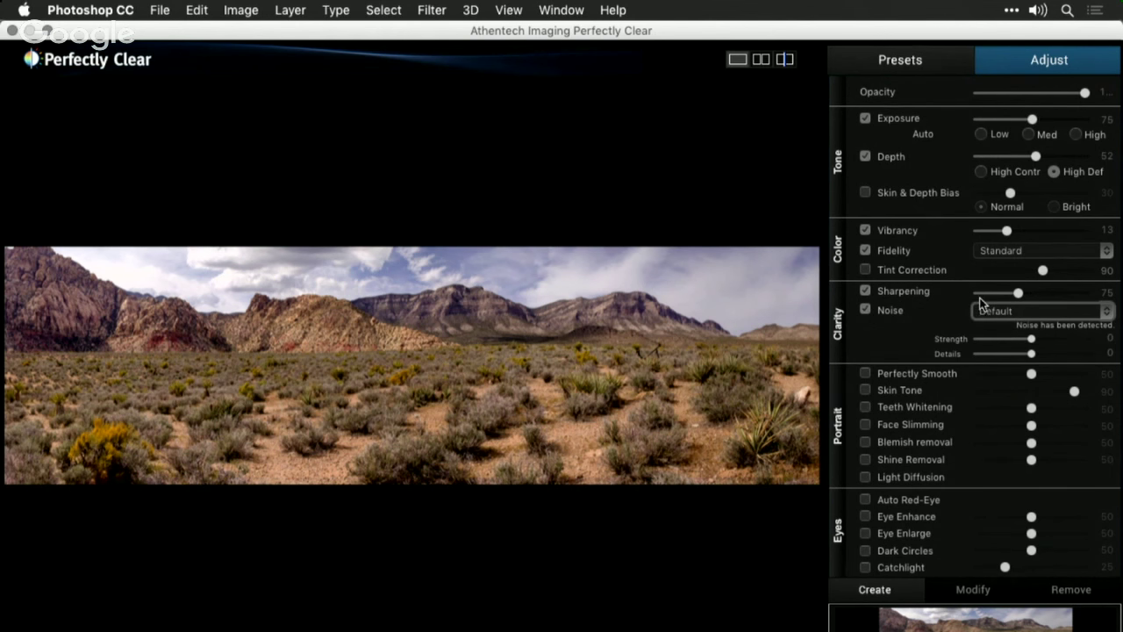
left_click(1003, 312)
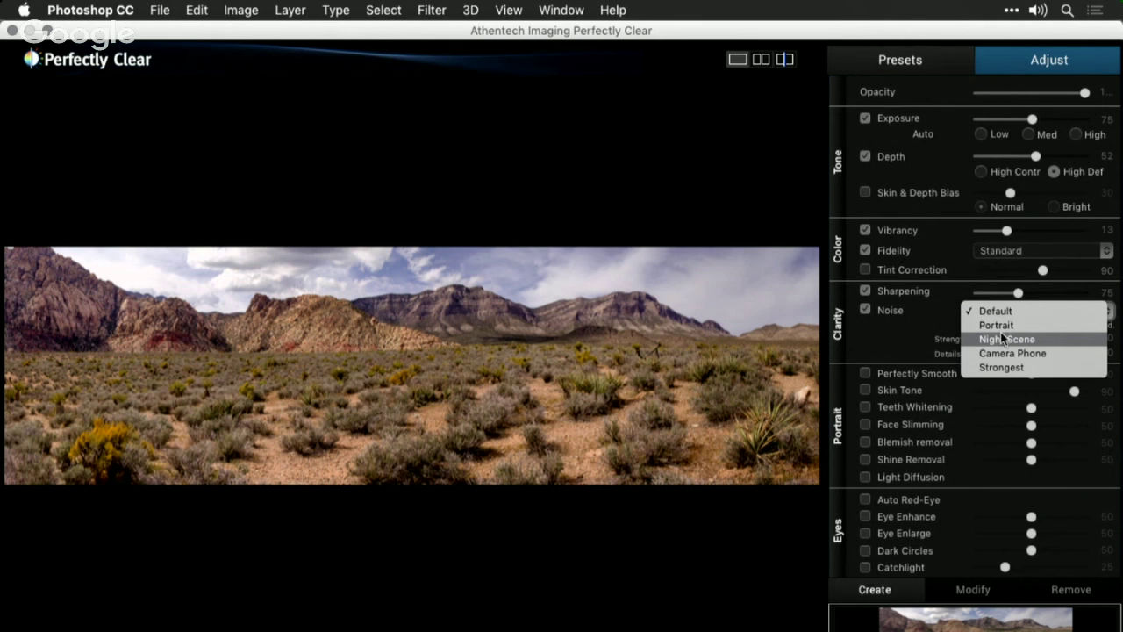
left_click(999, 313)
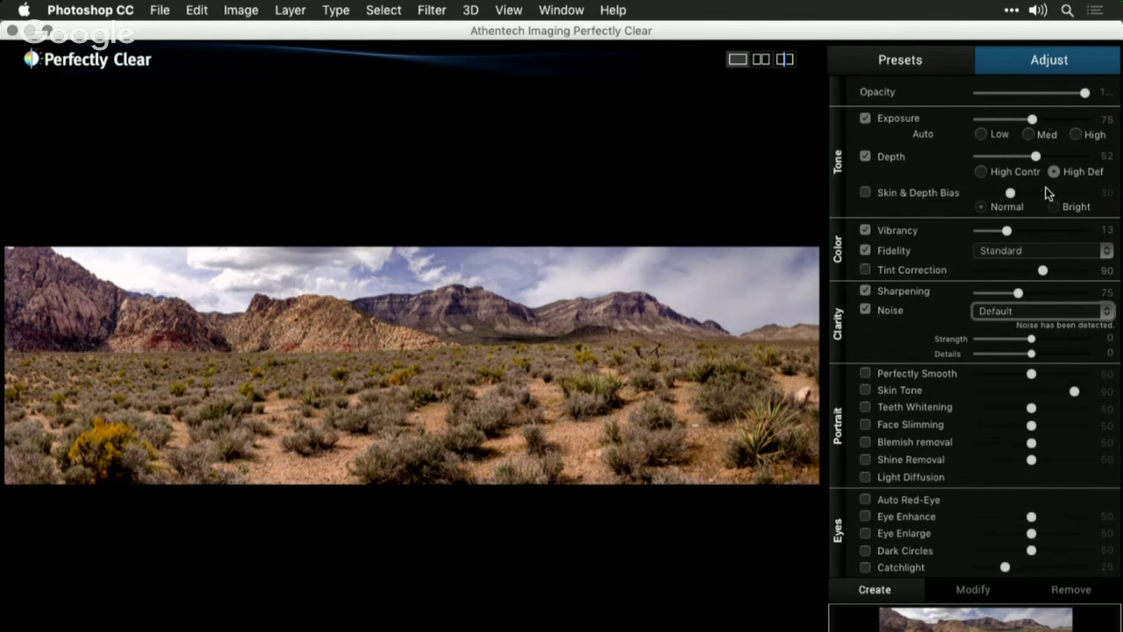
key("Return")
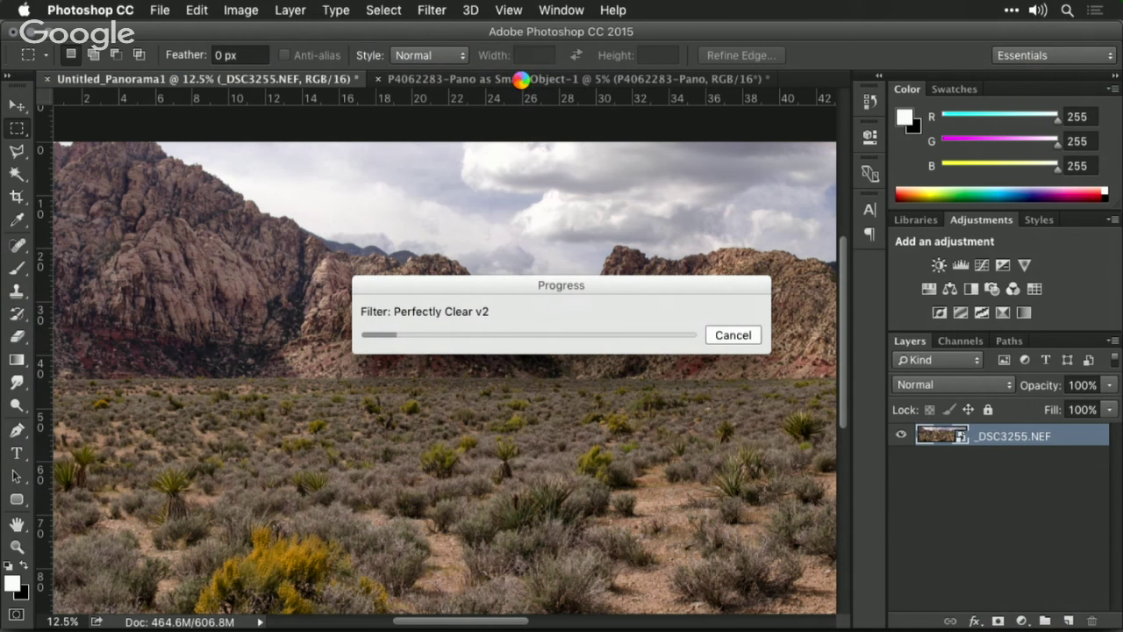
key("super+Tab")
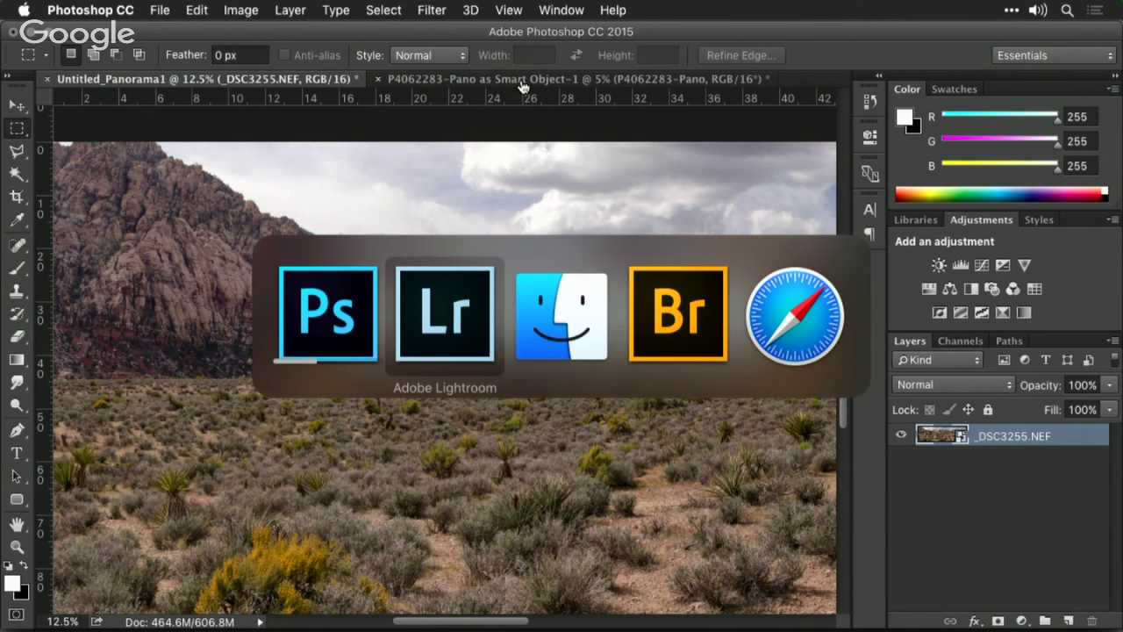
key("super+Tab")
key("super+Tab")
key("super+Tab")
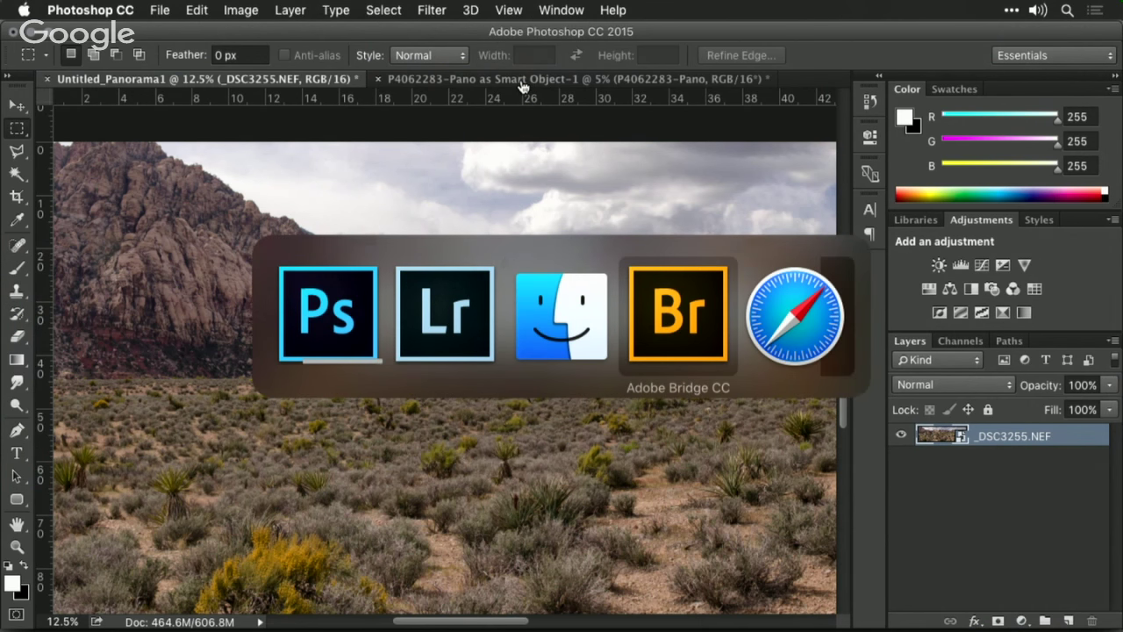
key("super+Tab")
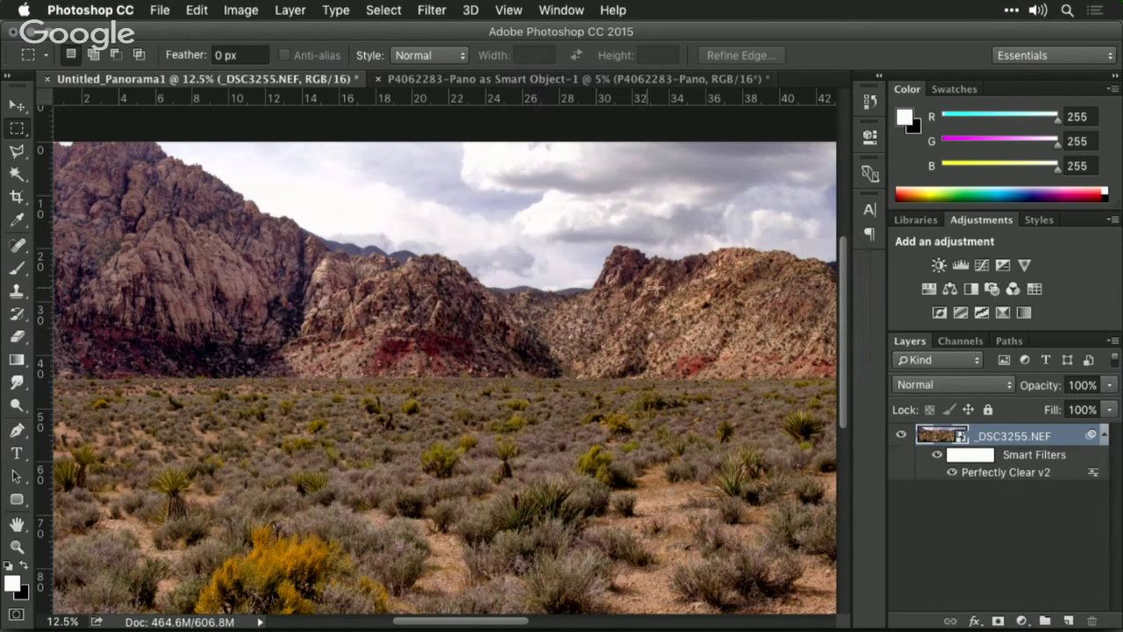
- Compare different areas of the desert panorama with and without its smart filters, and fit the whole image in view
left_click(936, 455)
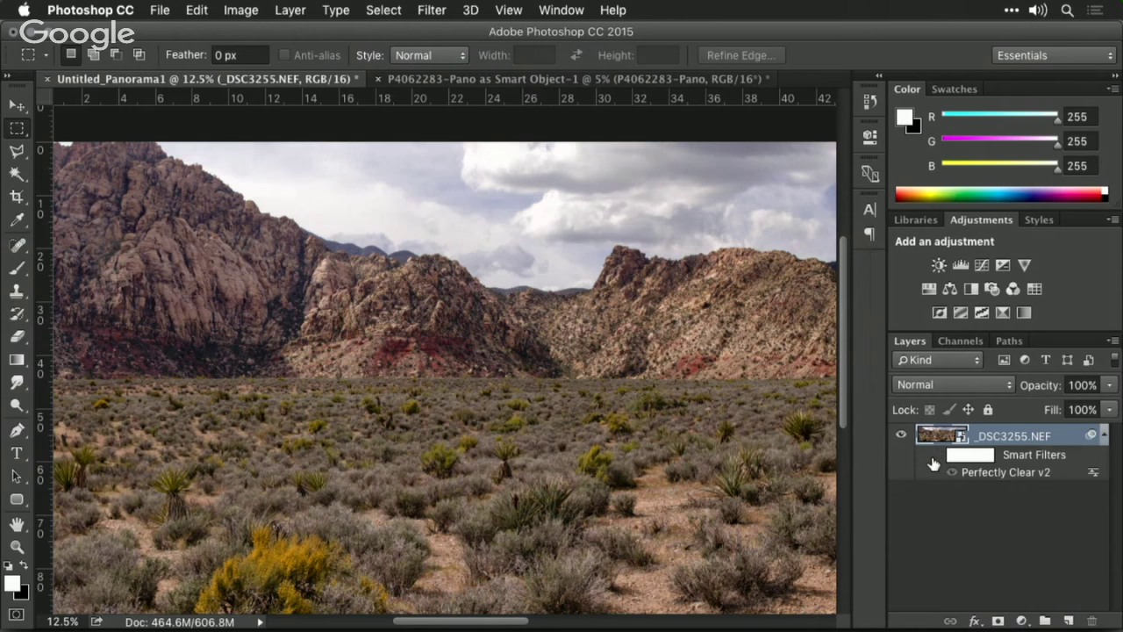
left_click(935, 456)
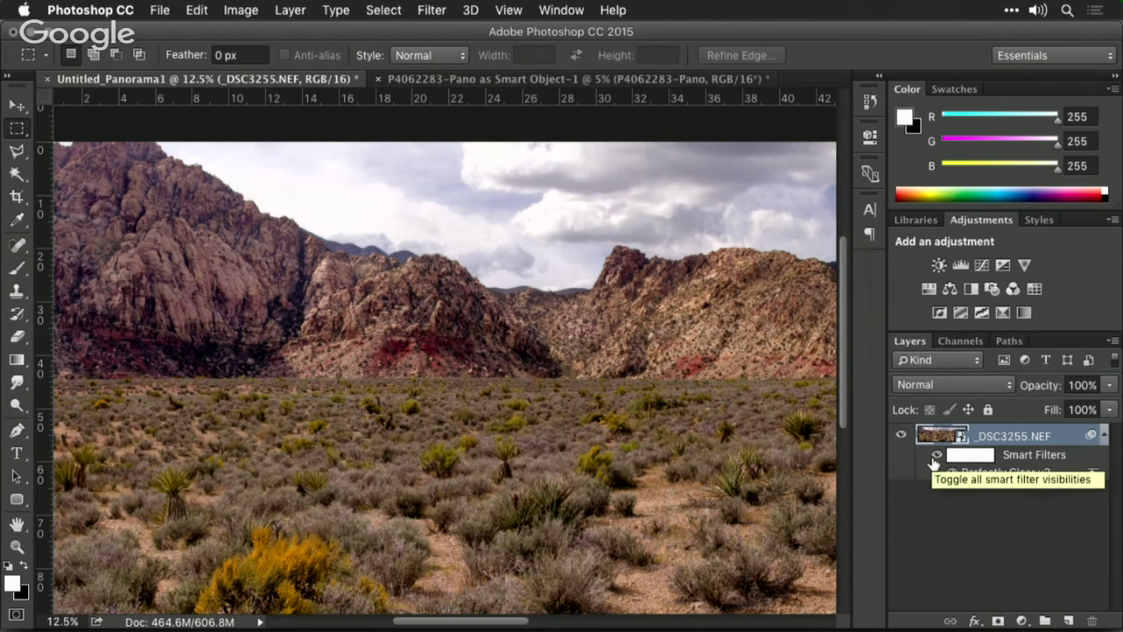
left_click_drag(848, 401, 835, 379)
scroll(654, 408, "right", 15)
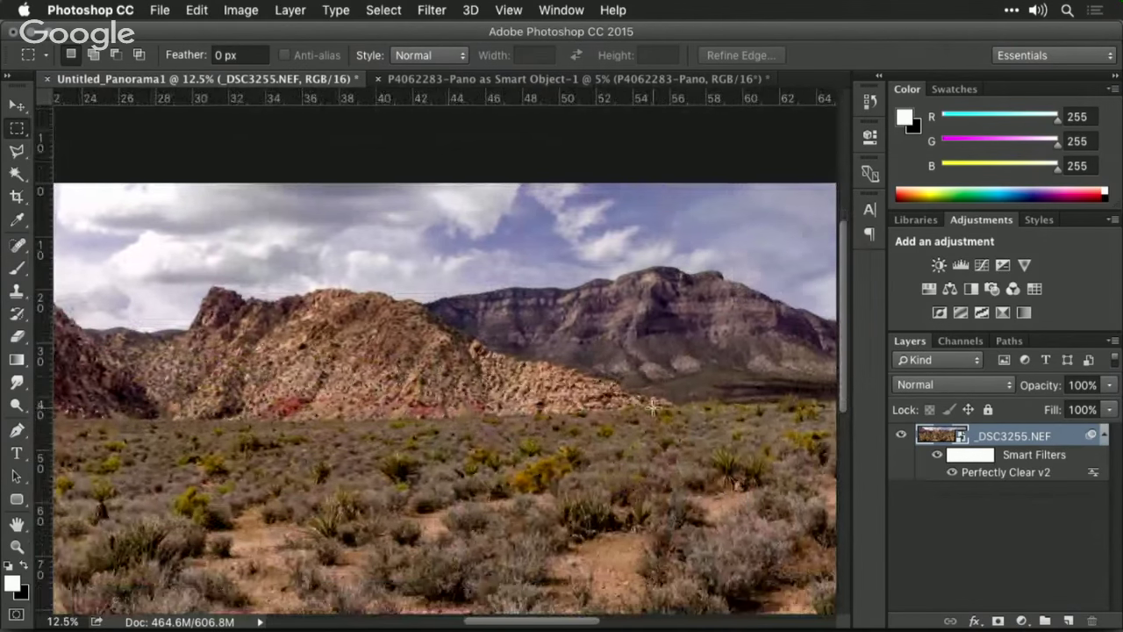
scroll(654, 408, "right", 2)
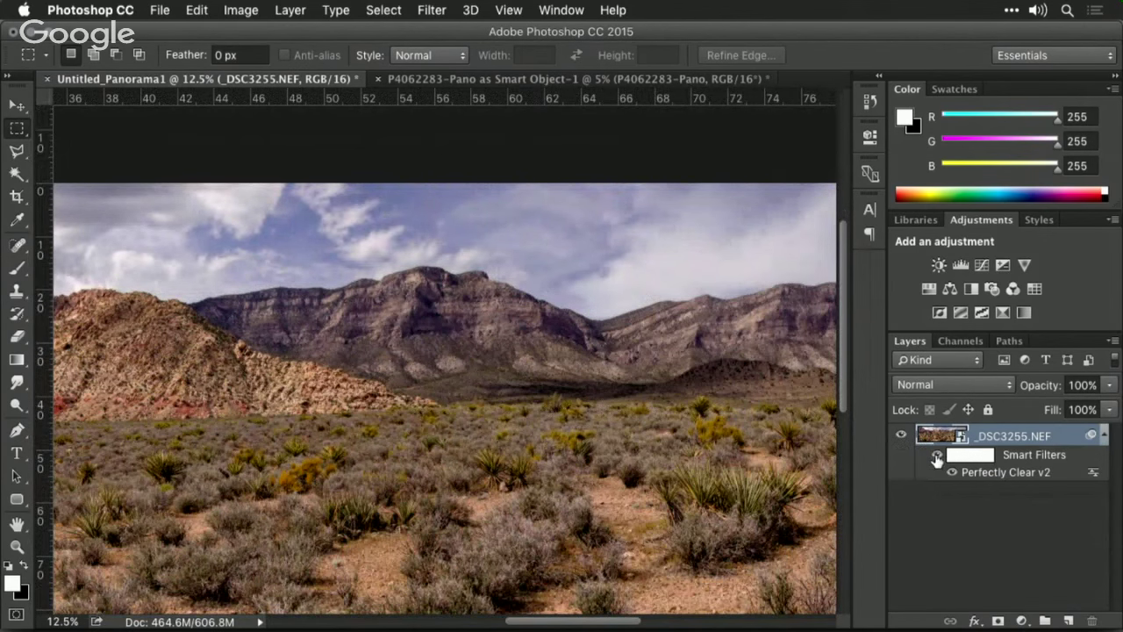
left_click(937, 457)
left_click(937, 456)
left_click(937, 457)
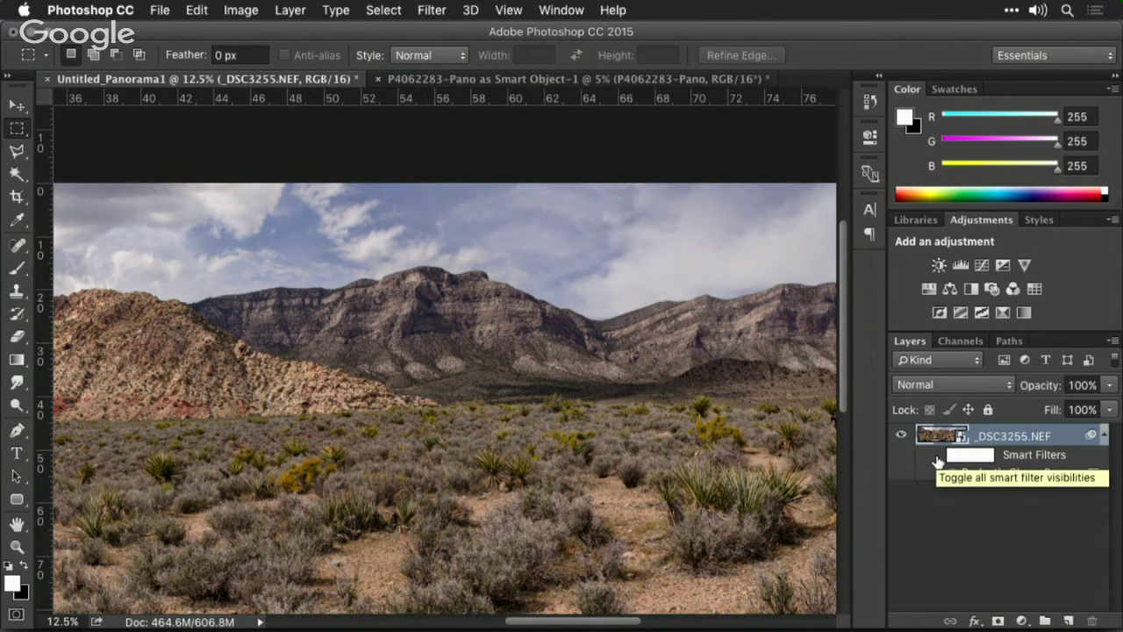
left_click(937, 456)
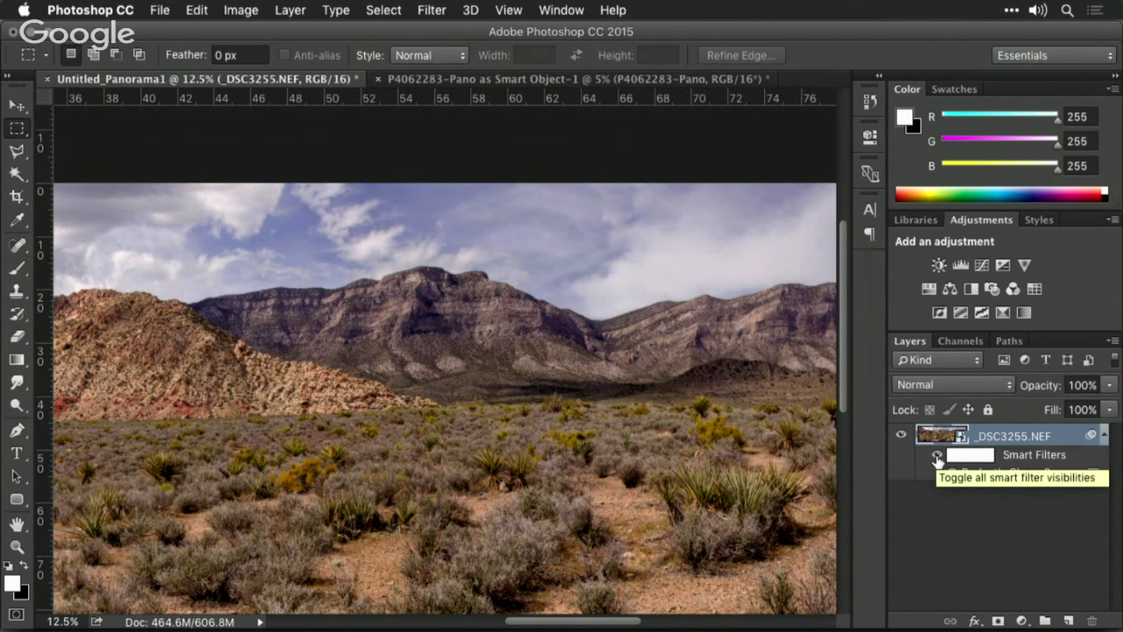
left_click(937, 456)
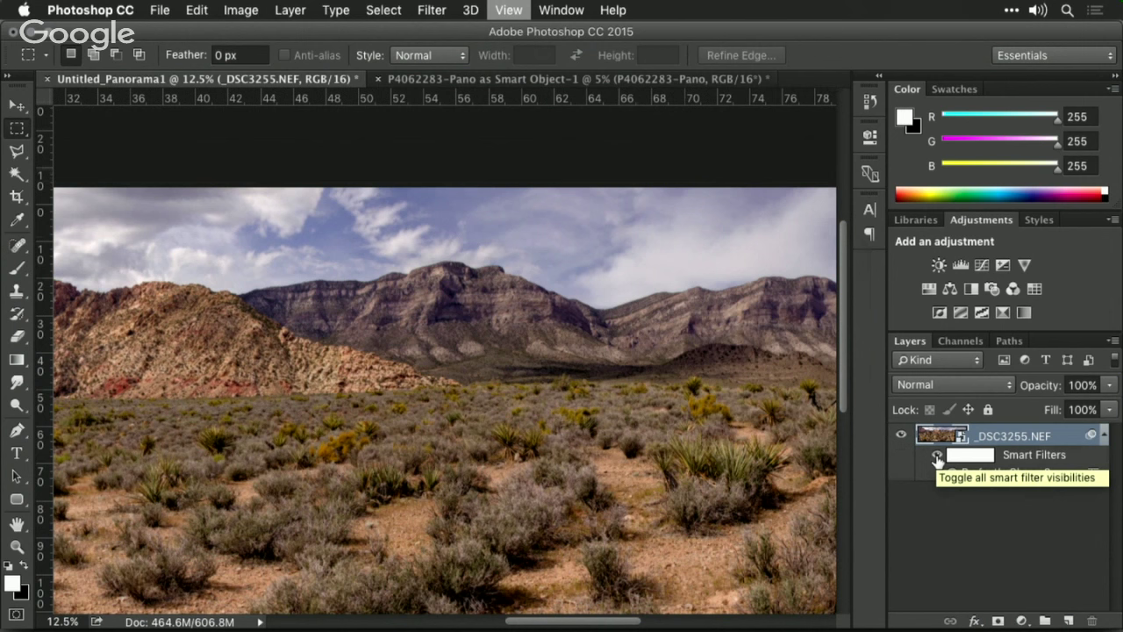
key("super+0")
- Switch to the P4062283-Pano smart object document and review Lightroom's Edit In options for the same panorama
left_click(600, 79)
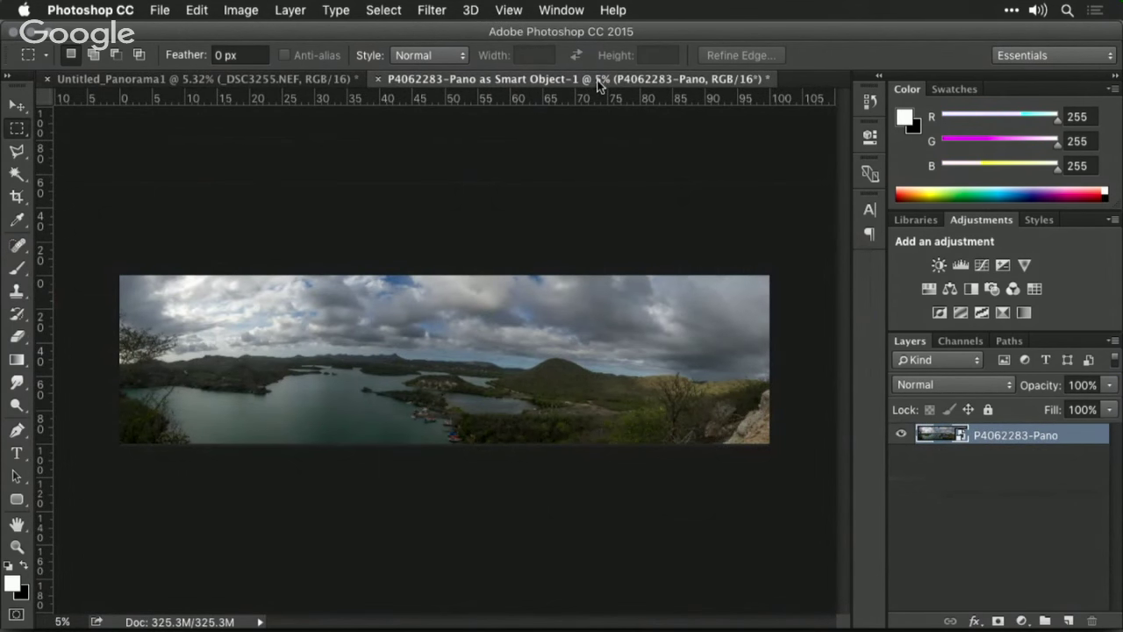
left_click(667, 619)
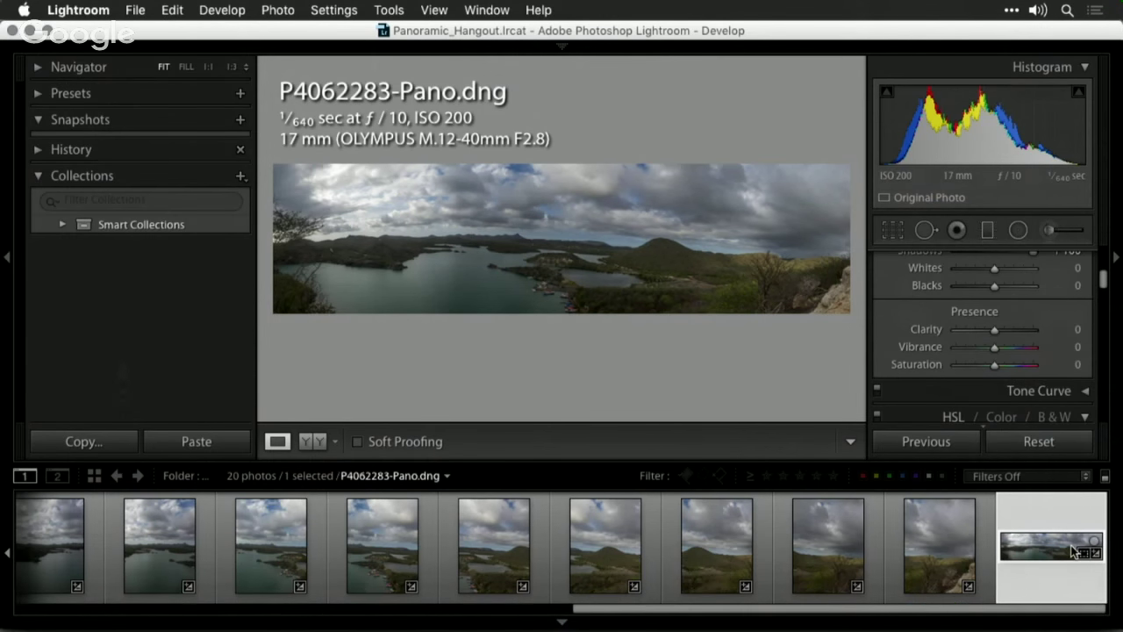
left_click(279, 9)
mouse_move(312, 104)
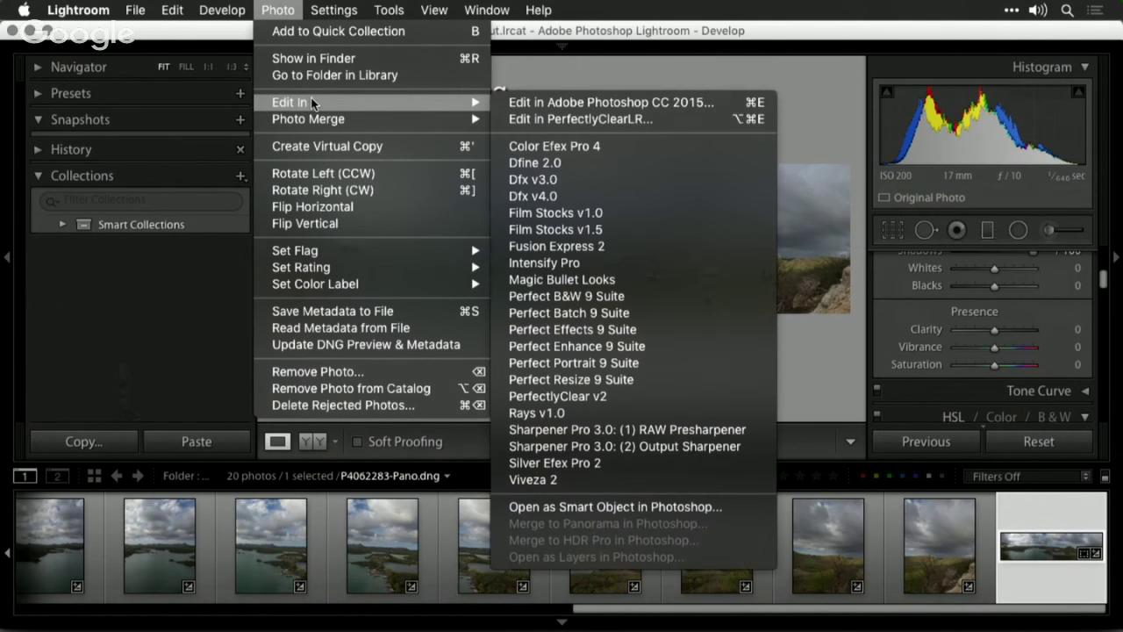
left_click(845, 395)
key("super+Tab")
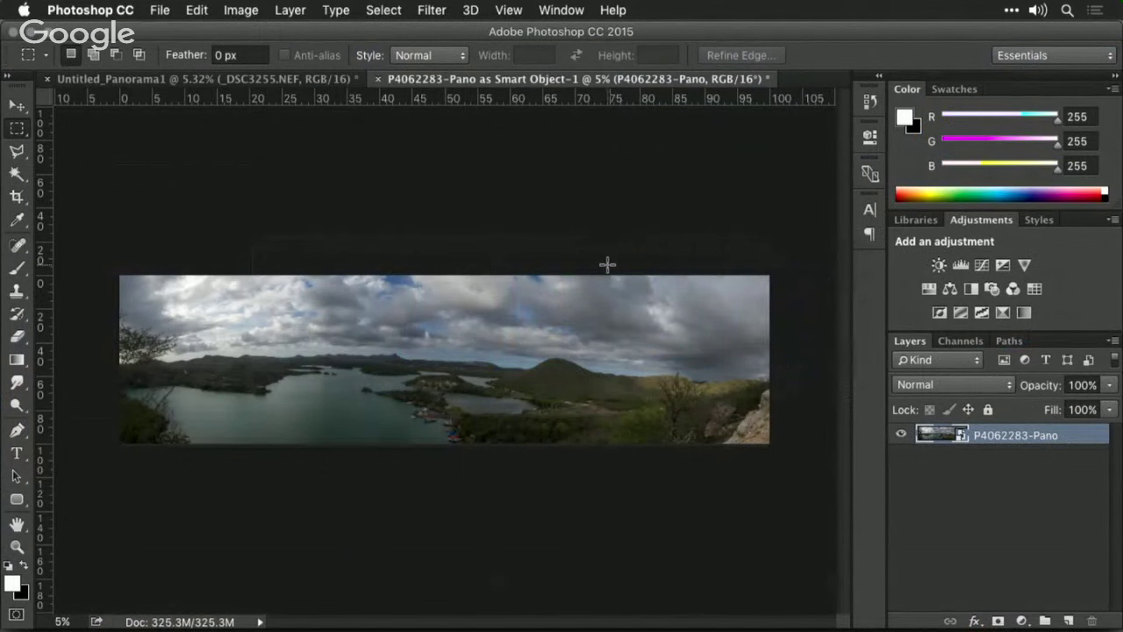
- Open the Adaptive Wide Angle filter on the P4062283-Pano layer and draw a horizontal constraint along the full width of the horizon
left_click(434, 10)
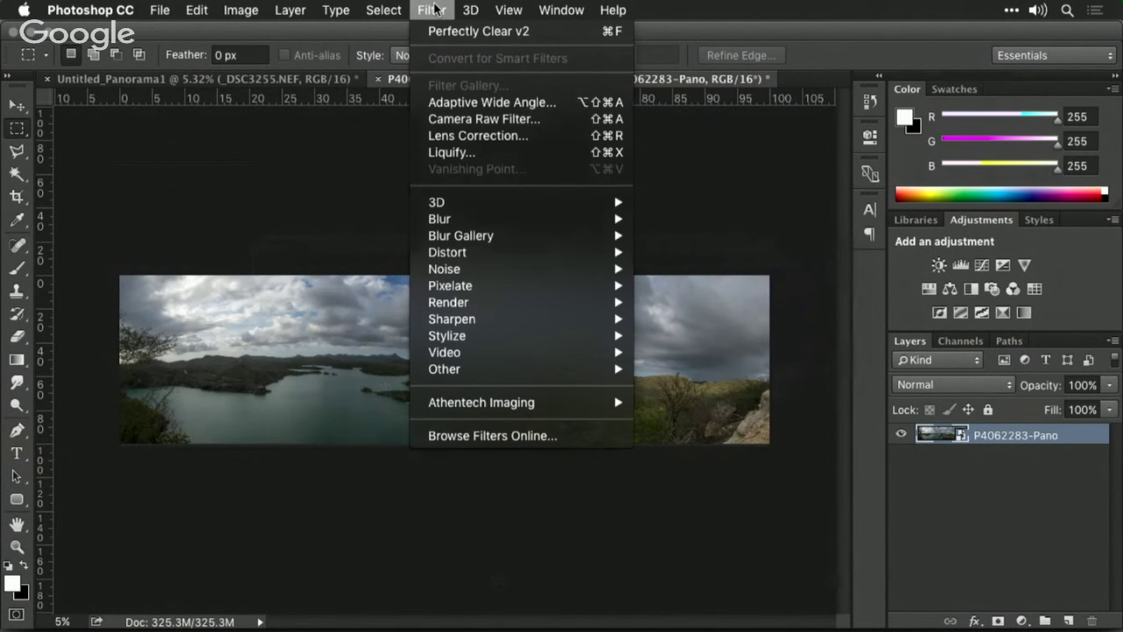
left_click(439, 104)
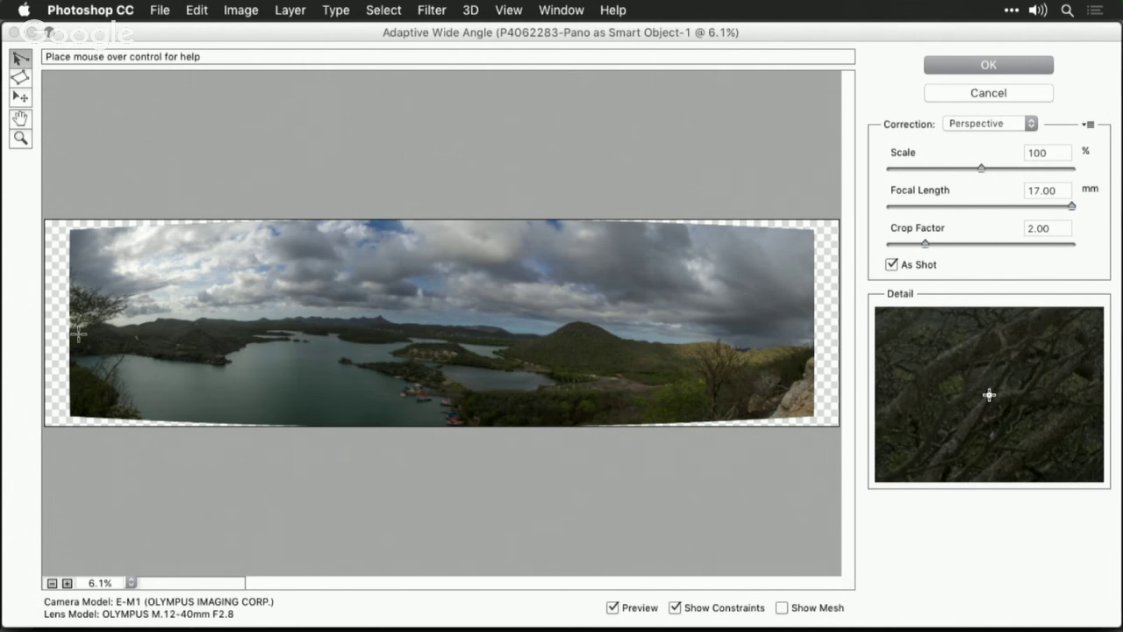
left_click(78, 334)
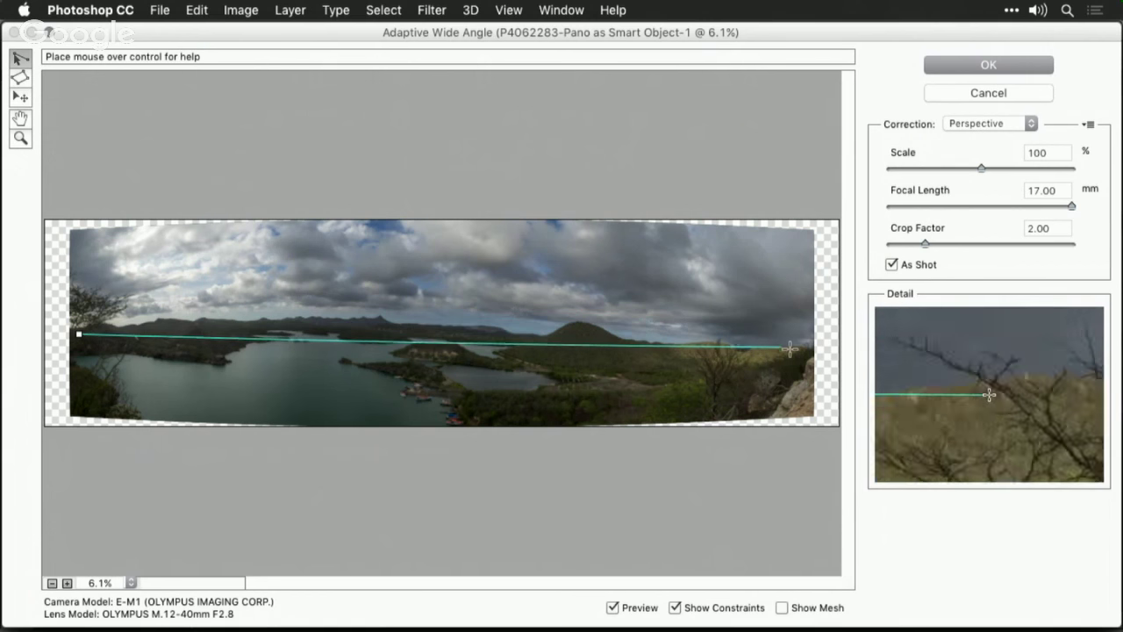
left_click(797, 348)
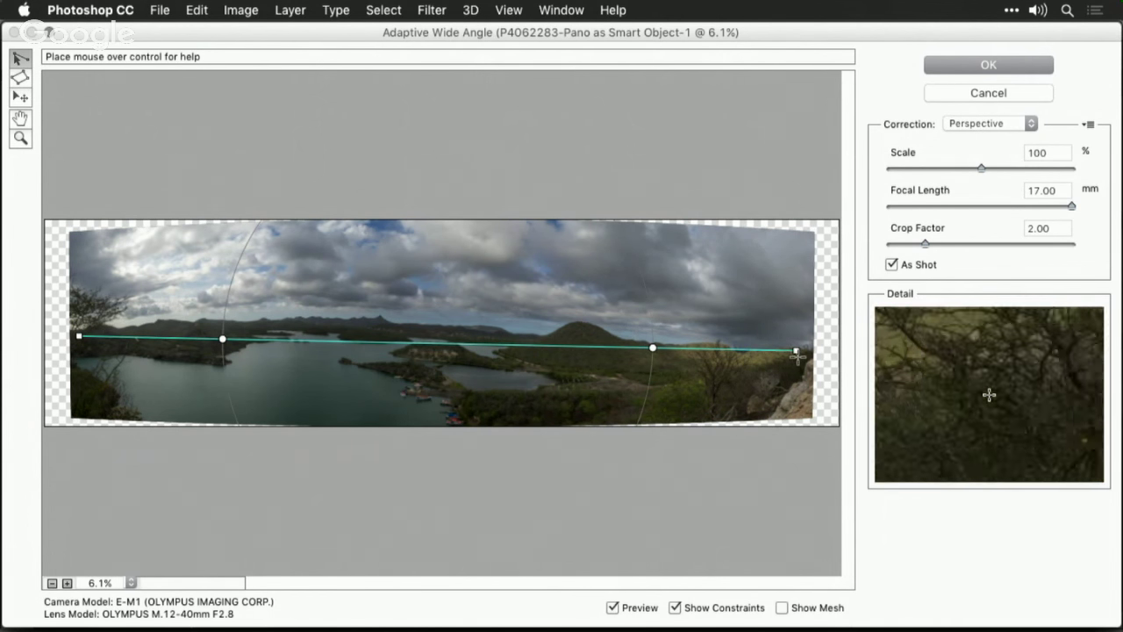
mouse_move(796, 350)
left_mouse_down()
mouse_move(557, 327)
mouse_move(710, 348)
mouse_move(782, 342)
left_mouse_up()
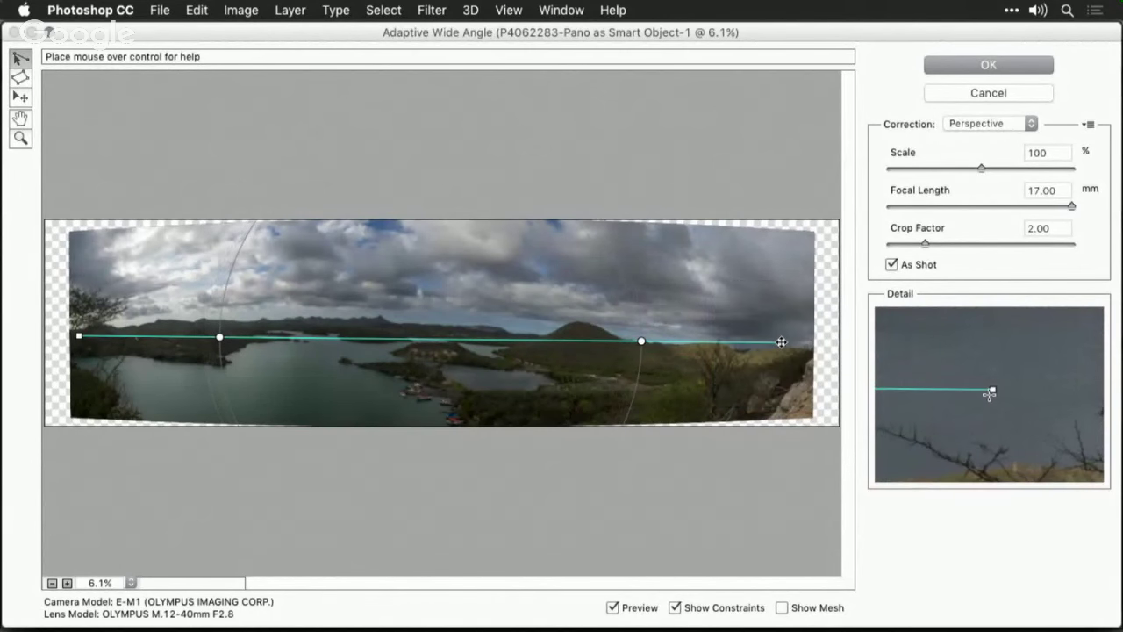
left_click(537, 338, "shift")
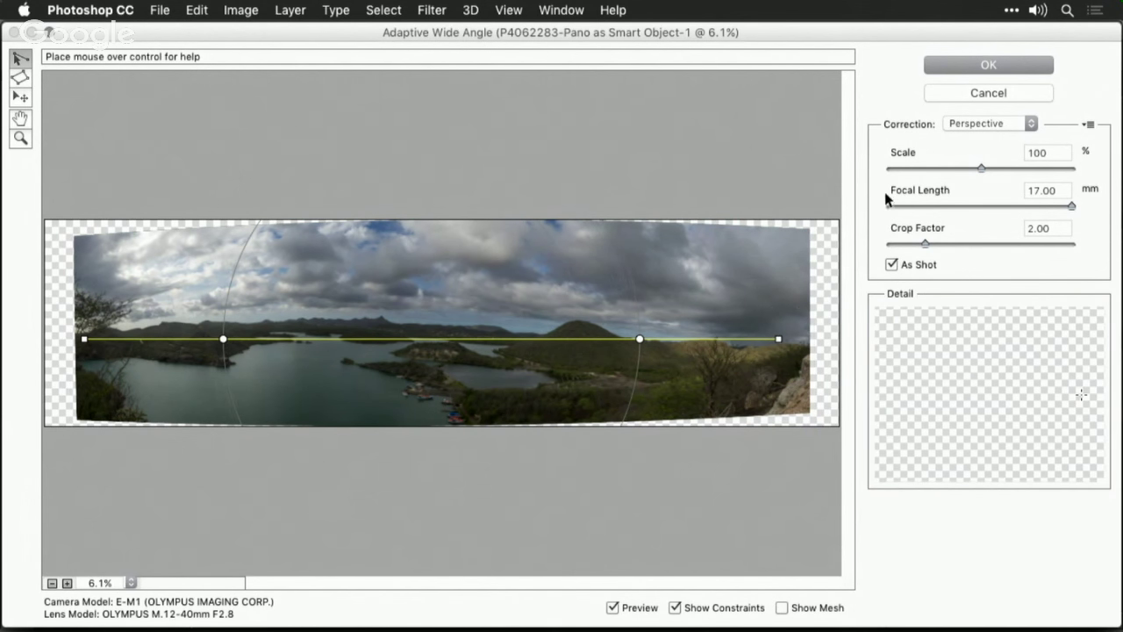
- Change the correction model to Fisheye and try to bend the horizon constraint upward from its midpoint
left_click(981, 124)
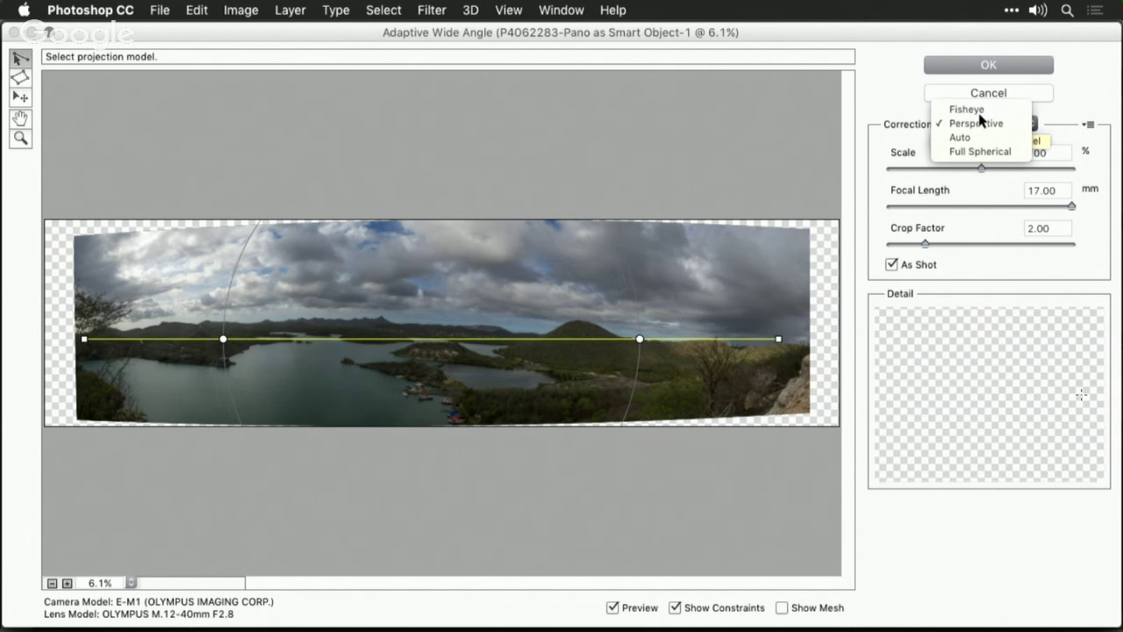
left_click(978, 109)
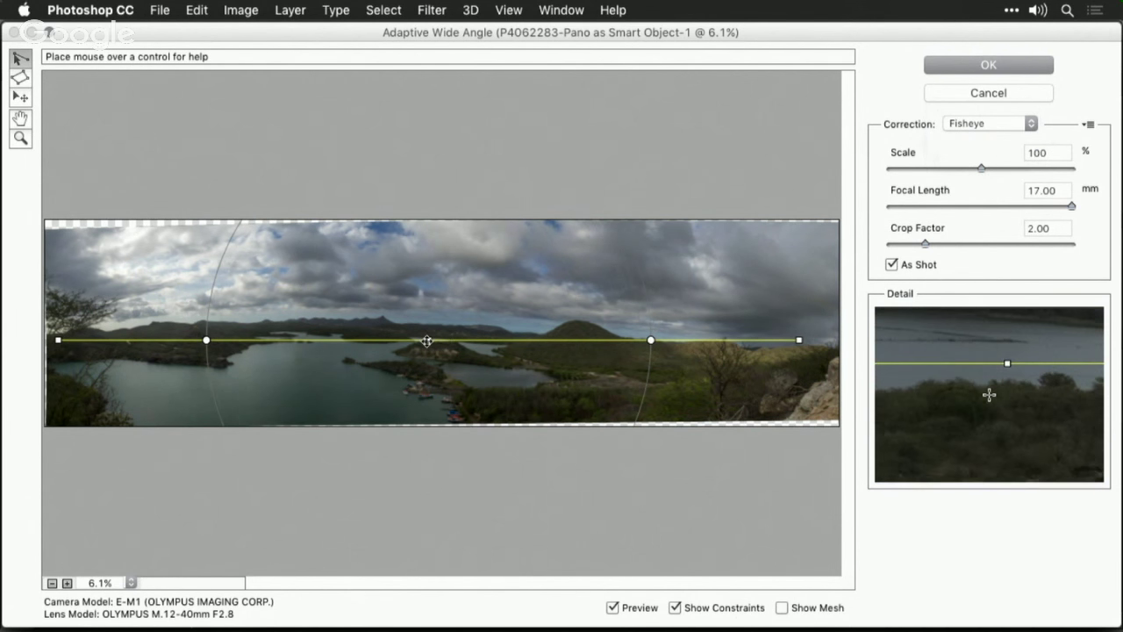
left_click_drag(426, 340, 426, 329)
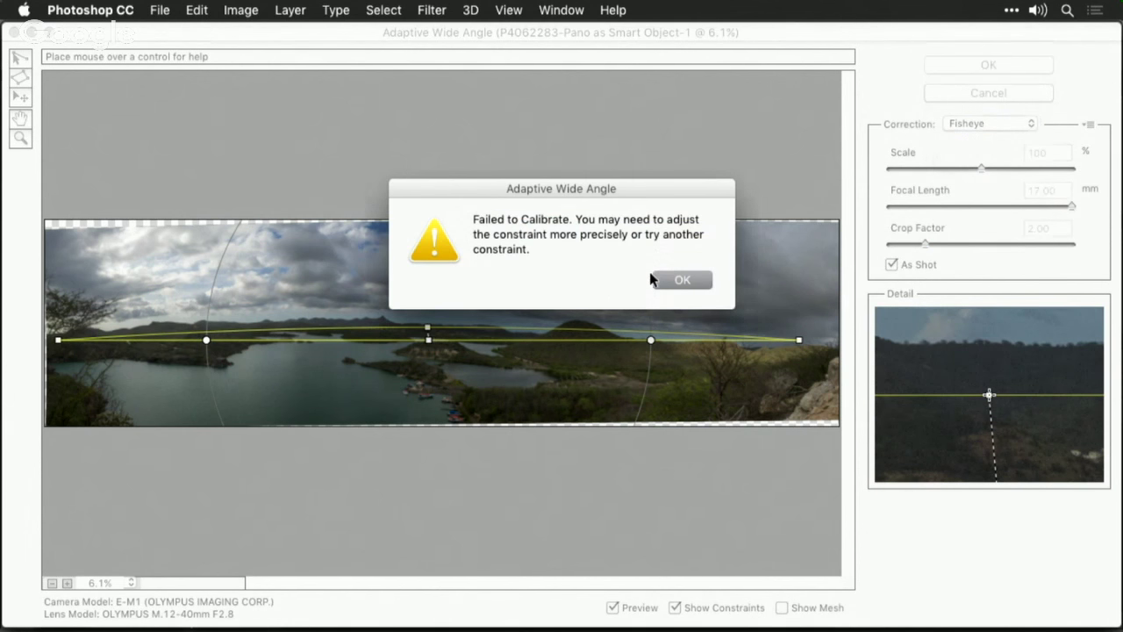
left_click(681, 284)
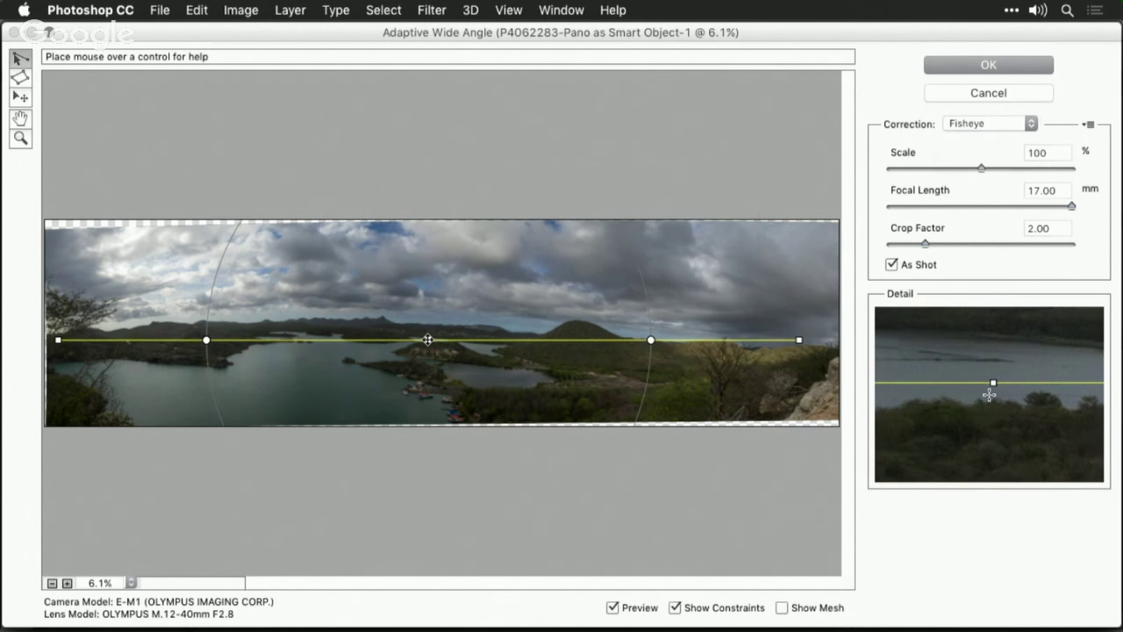
left_click_drag(428, 339, 427, 334)
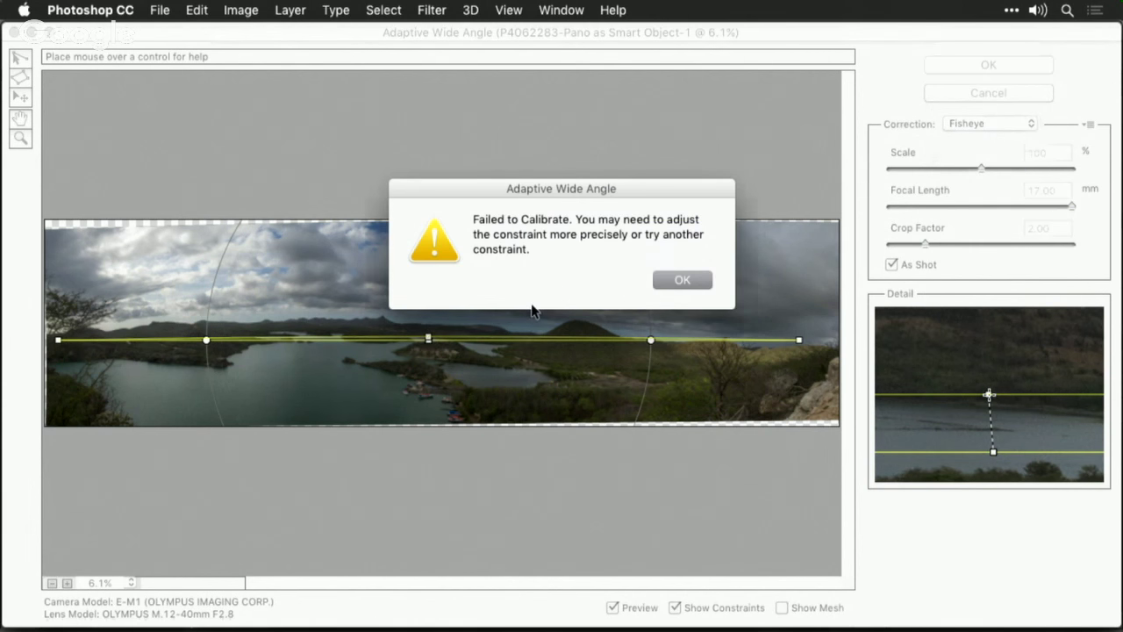
left_click(682, 281)
- Reposition the horizon constraint's end, rotate the constraint slightly to level the horizon, and apply the Adaptive Wide Angle filter
left_click_drag(799, 340, 814, 344)
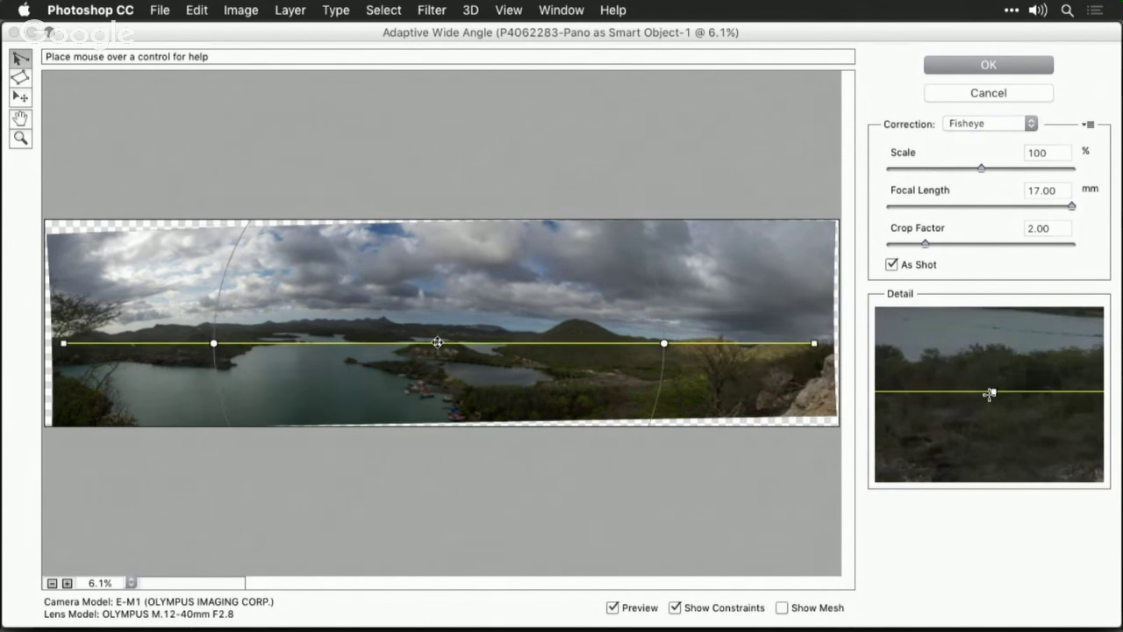
left_click_drag(437, 343, 431, 342)
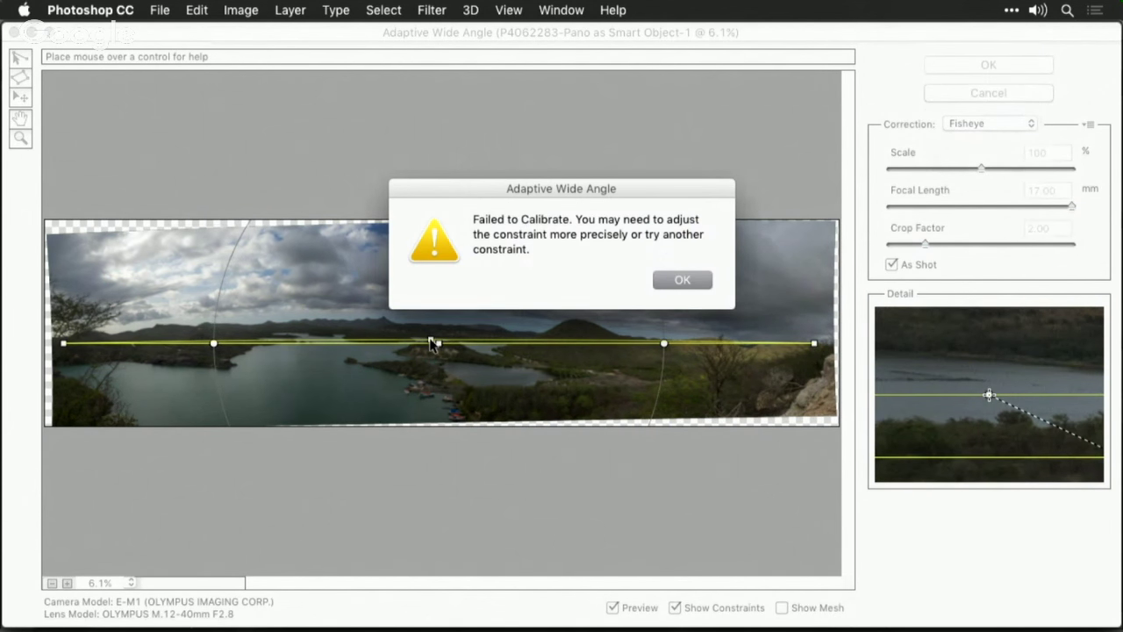
key("Return")
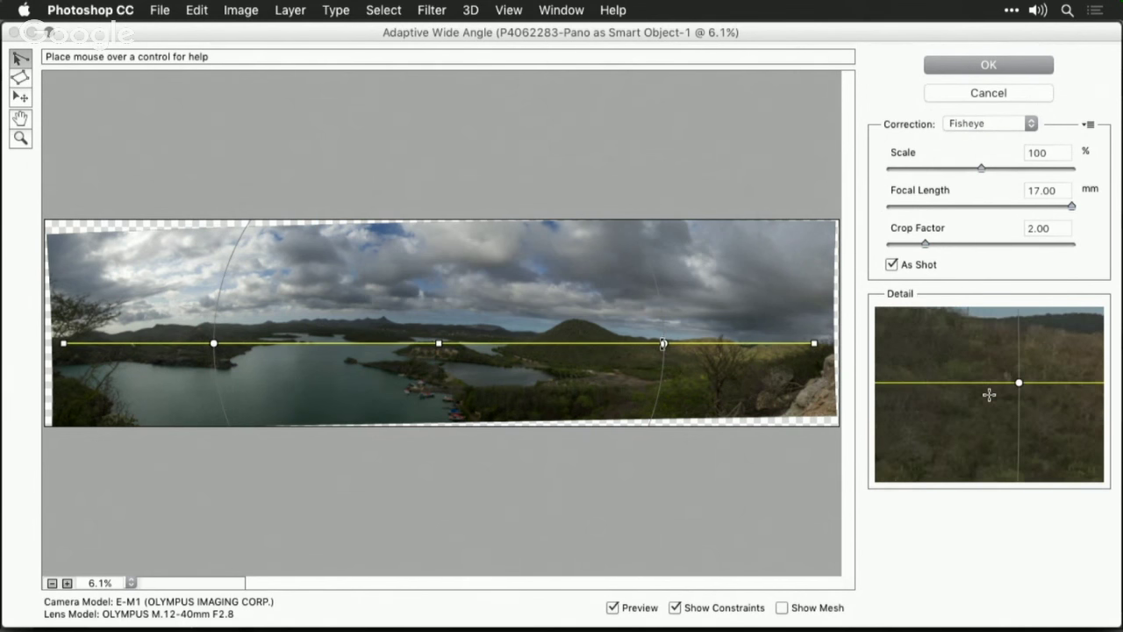
left_click_drag(664, 343, 663, 343)
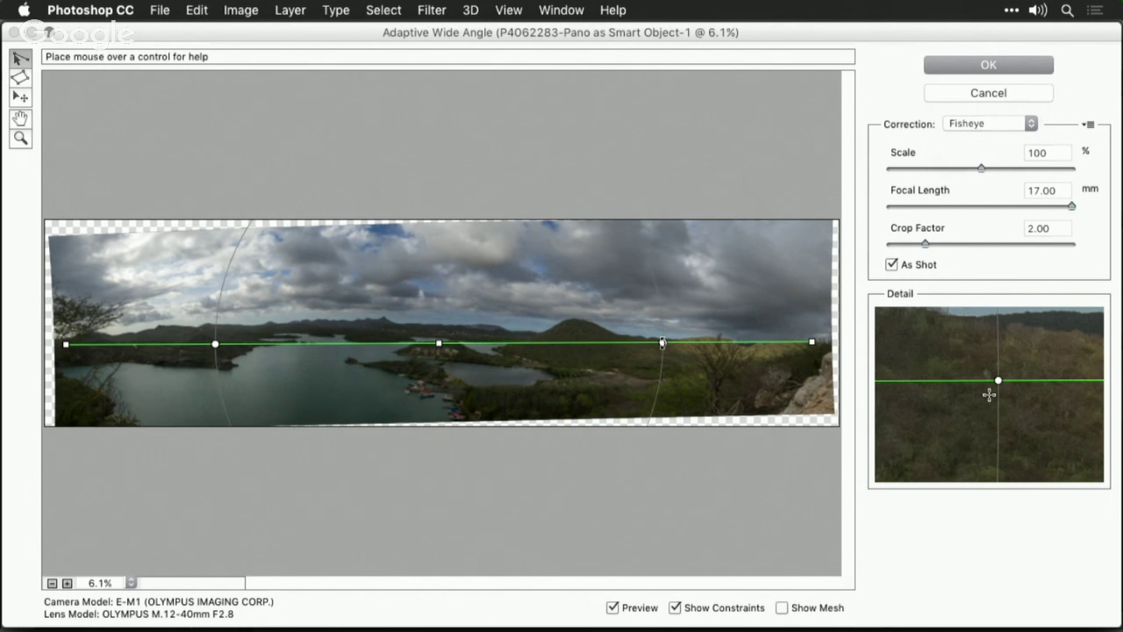
key("Return")
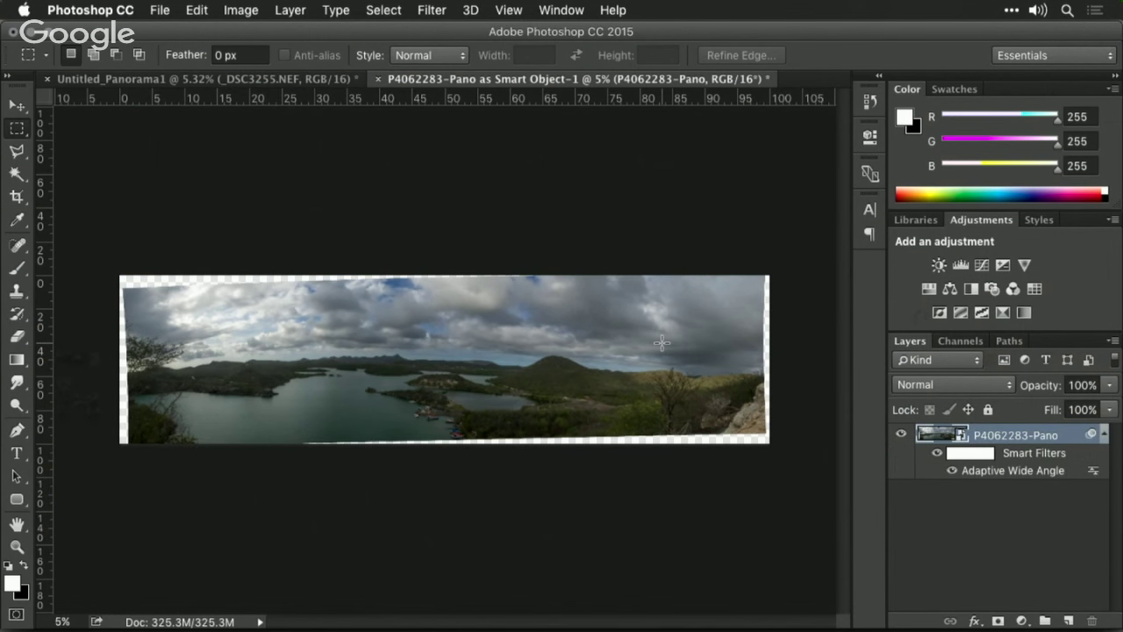
- Crop the panorama on all four sides to exclude the transparent edges left by the wide-angle correction
key("c")
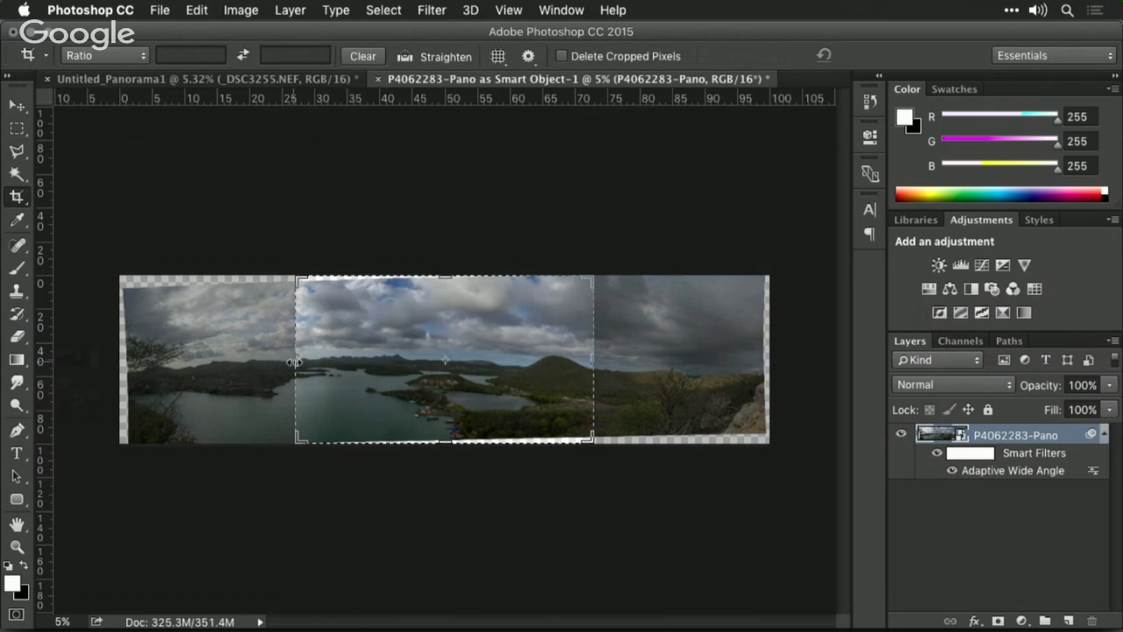
left_click_drag(287, 363, 132, 363)
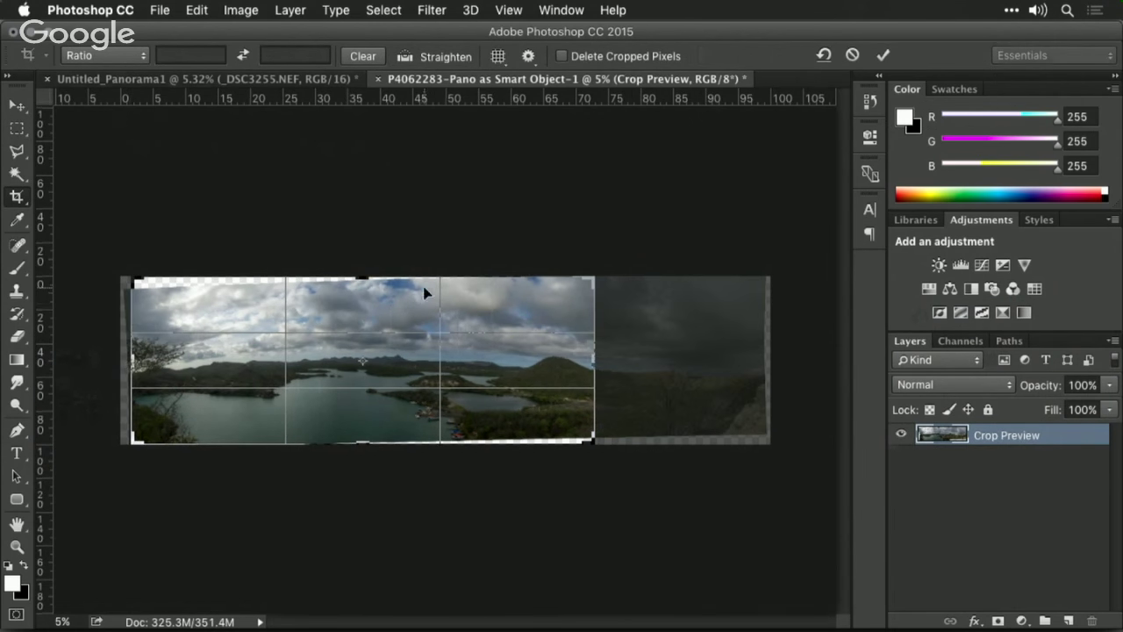
left_click_drag(362, 272, 362, 290)
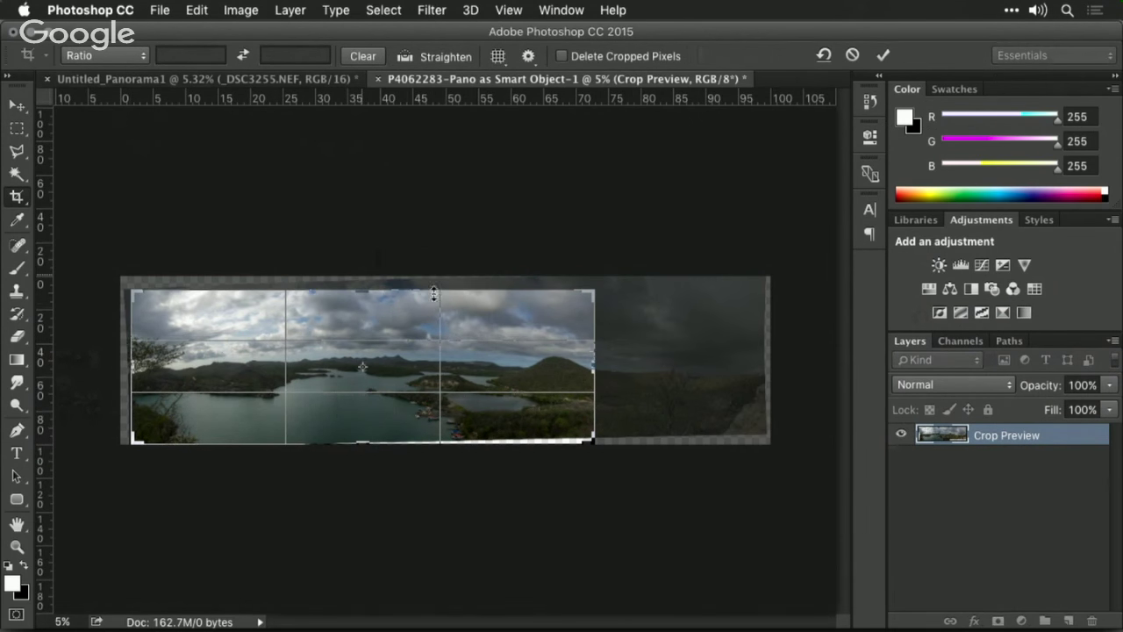
left_click_drag(590, 362, 740, 353)
left_click_drag(446, 442, 447, 434)
key("Return")
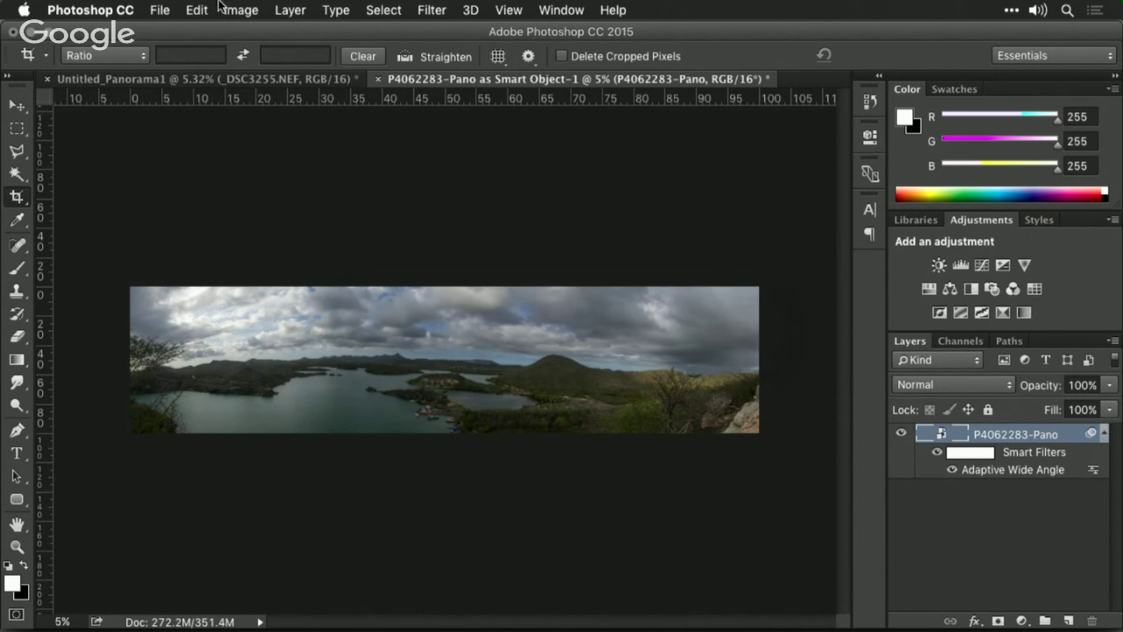
- Open the Perfectly Clear v2 filter on the cropped panorama and choose the Landscapes preset
left_click(430, 7)
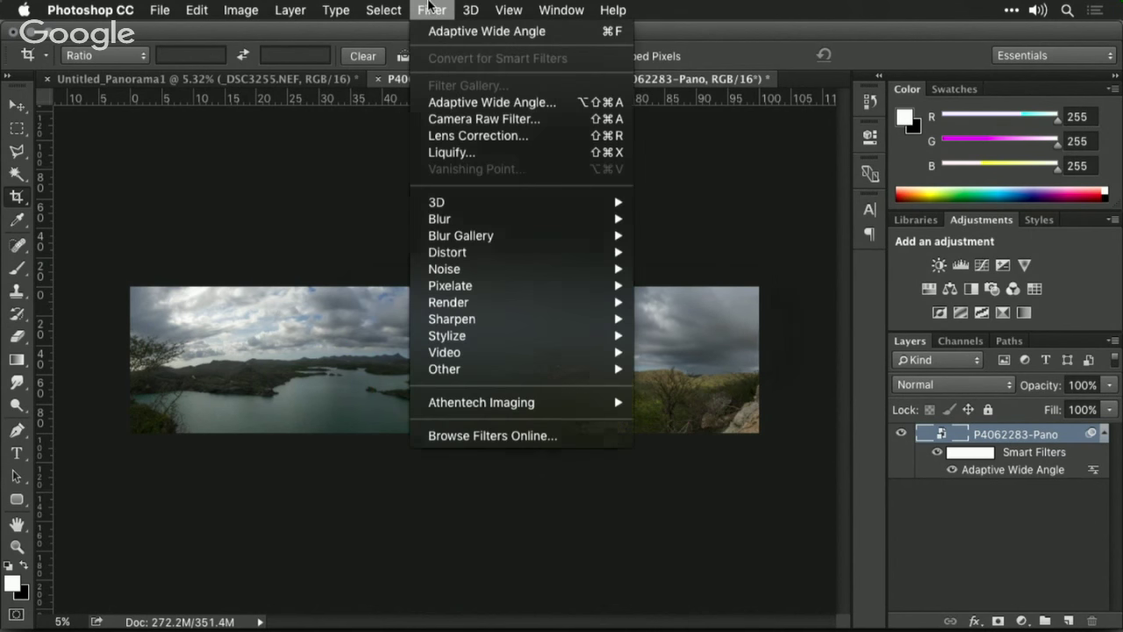
mouse_move(494, 408)
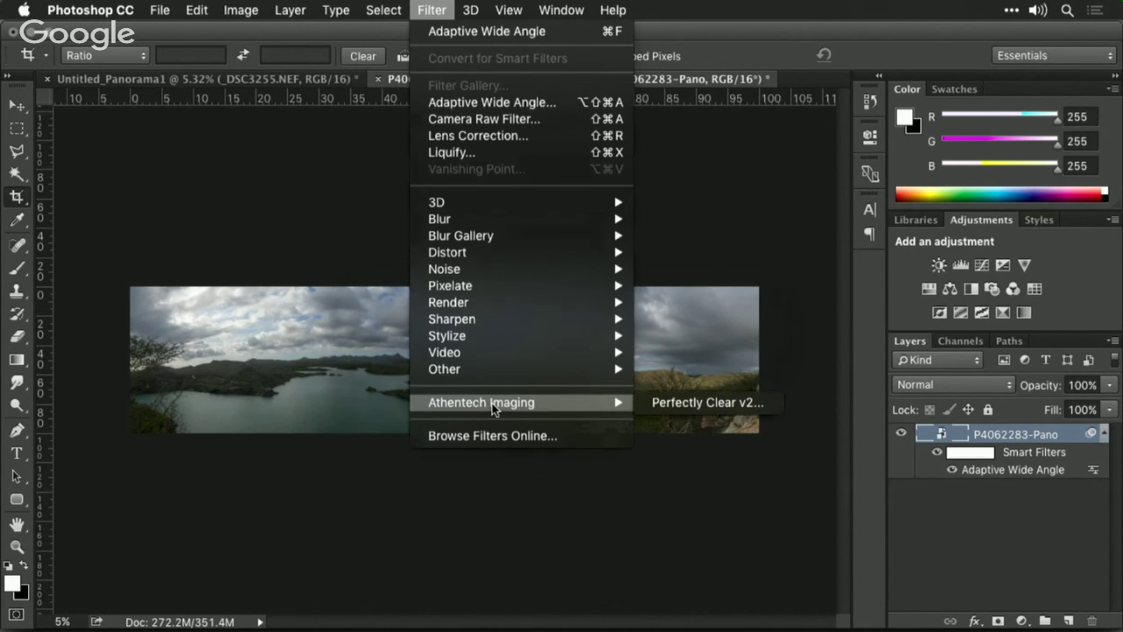
left_click(685, 412)
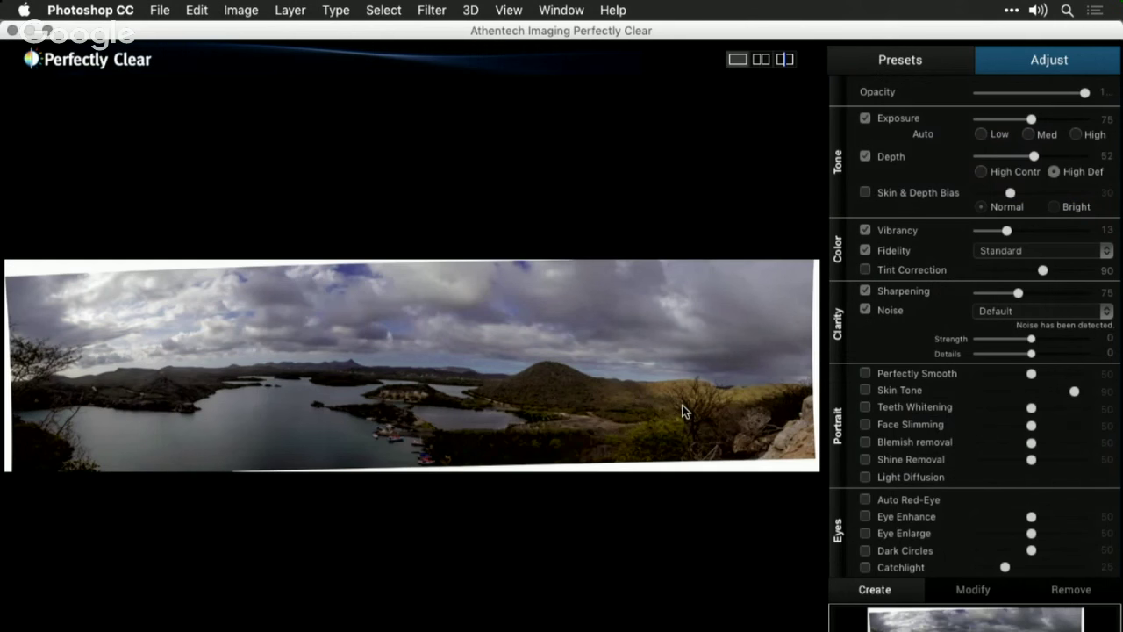
left_click(904, 62)
left_click(1029, 416)
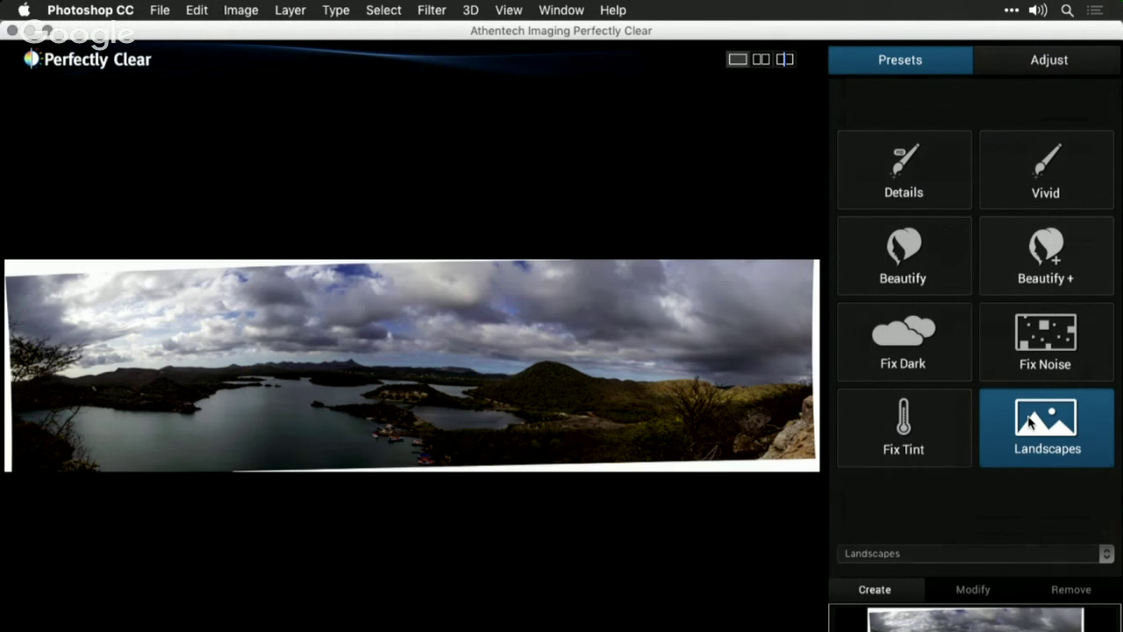
- Raise the Perfectly Clear Exposure to its maximum and set Depth to 12
left_click(1023, 62)
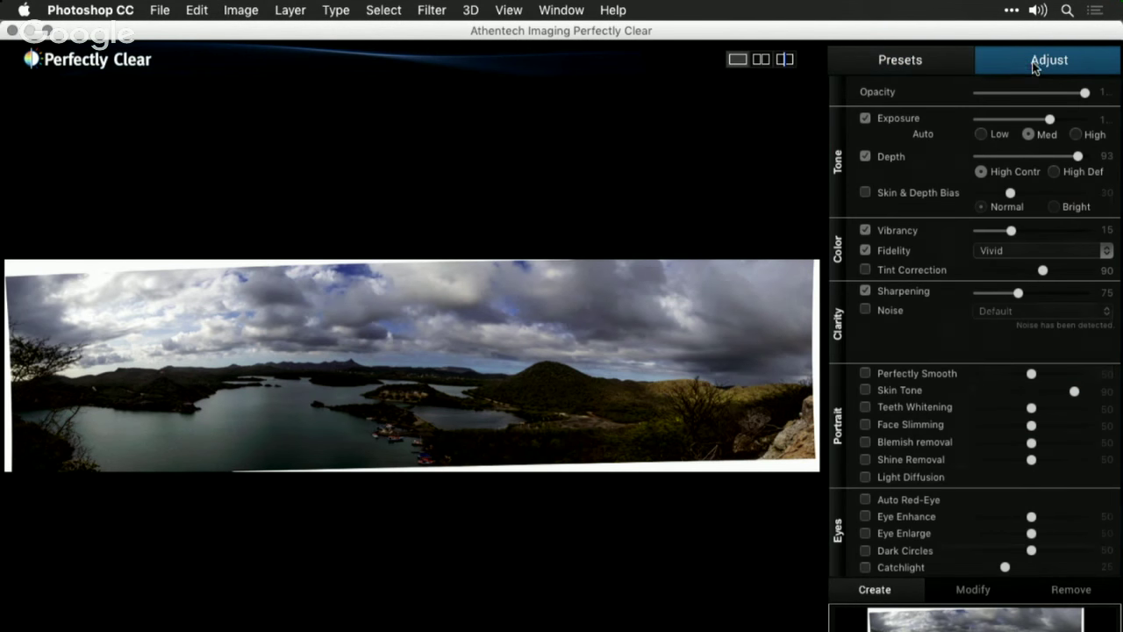
left_click(1088, 121)
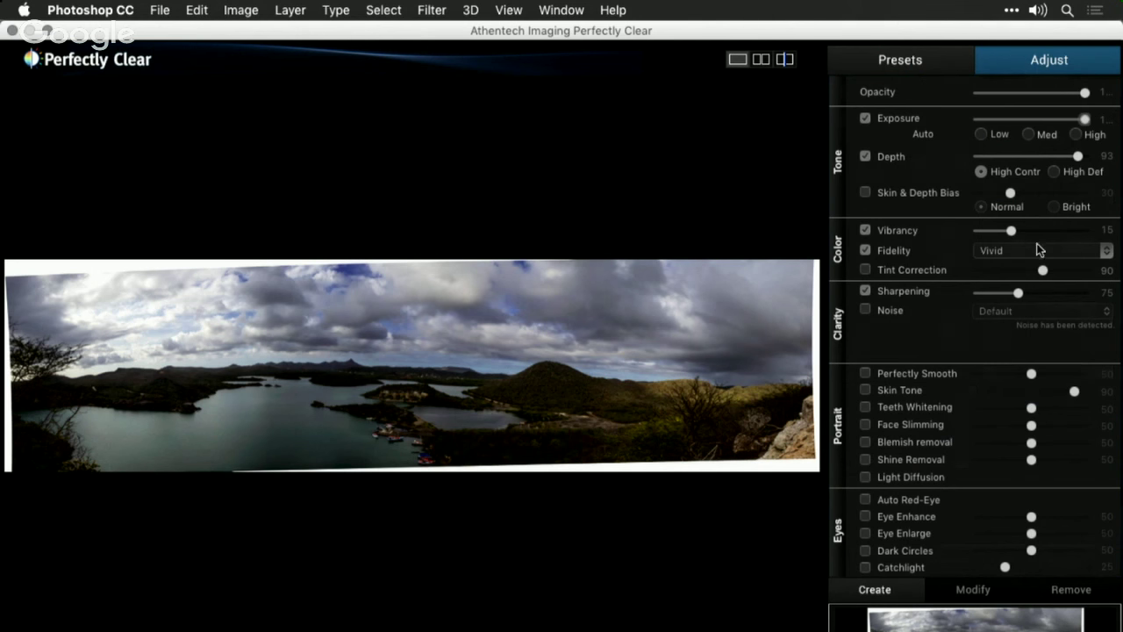
left_click(1013, 158)
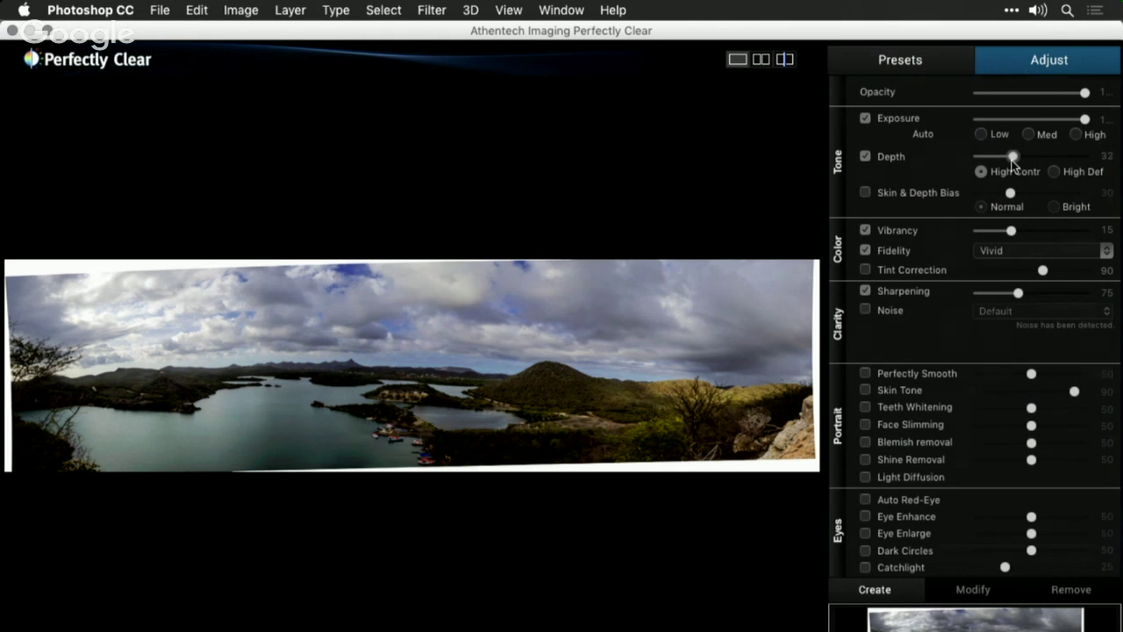
left_click_drag(1013, 161, 991, 157)
- Set Vibrancy to 9 and Fidelity to Standard, and apply the Perfectly Clear filter
left_click(1051, 232)
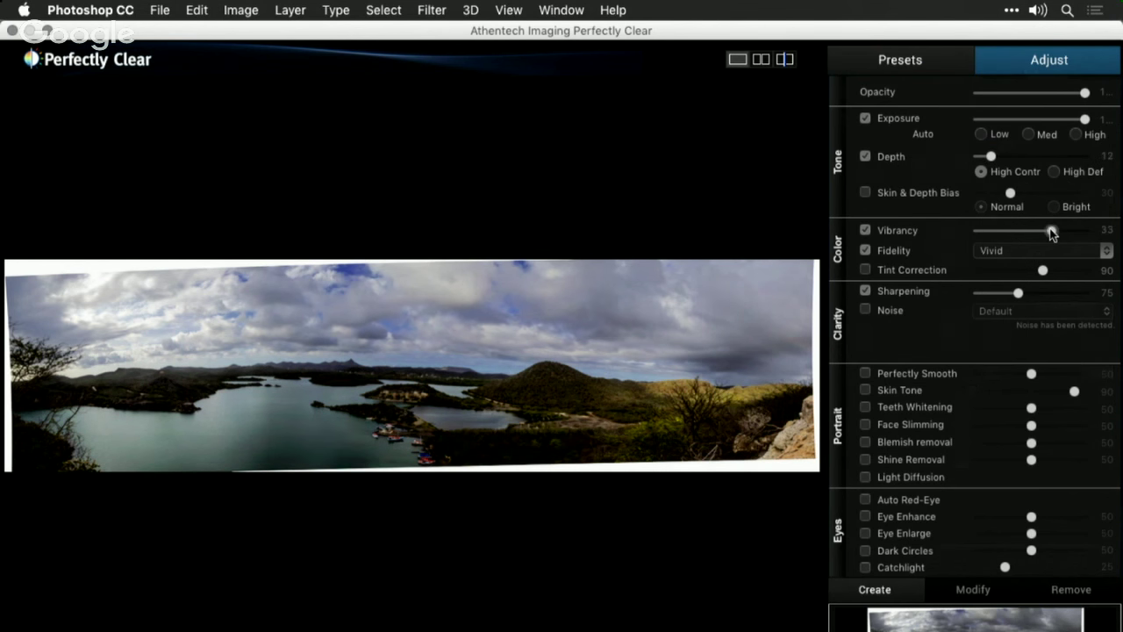
left_click_drag(1051, 233, 996, 232)
left_click(1000, 251)
left_click(1000, 237)
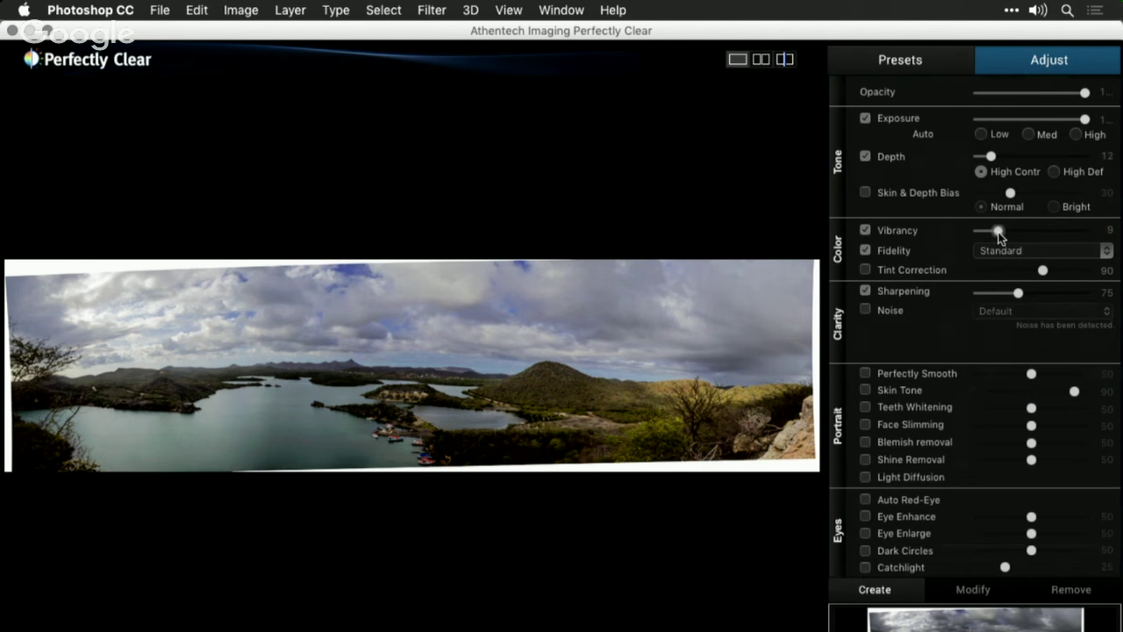
key("Return")
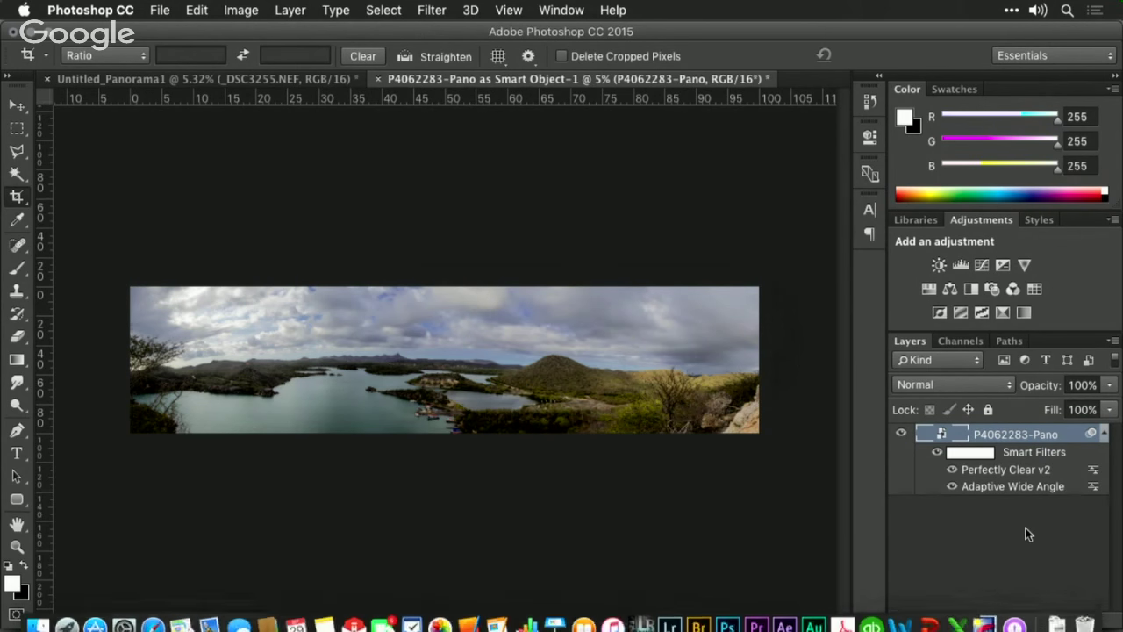
- Reopen the Adaptive Wide Angle smart filter, try bending the horizon constraint upward from its midpoint, and delete the constraint
double_click(1022, 489)
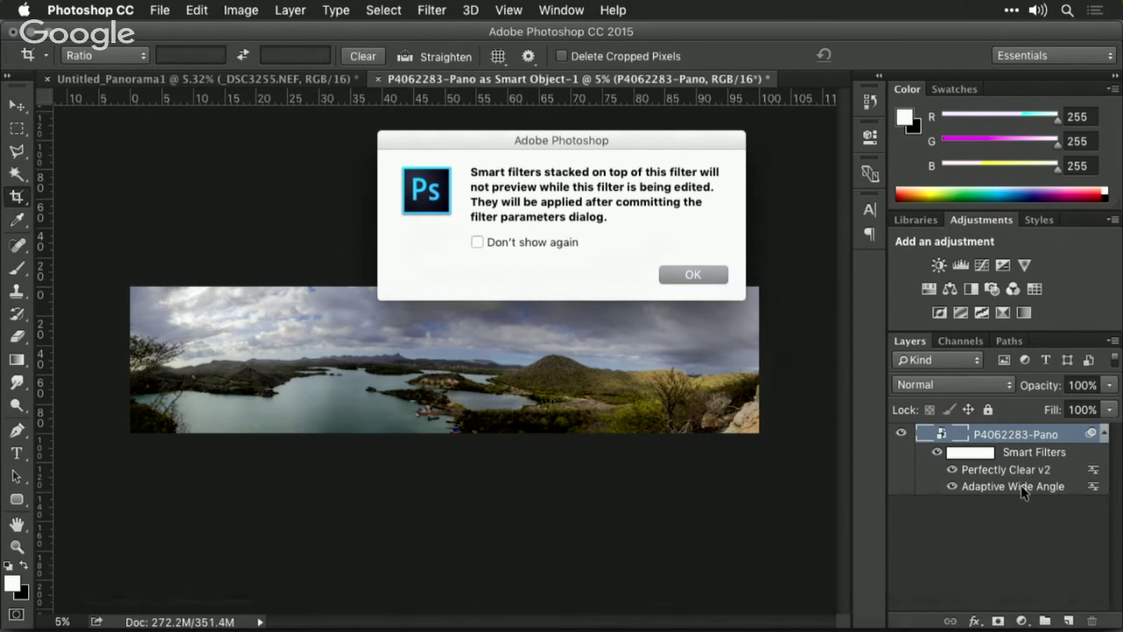
key("Return")
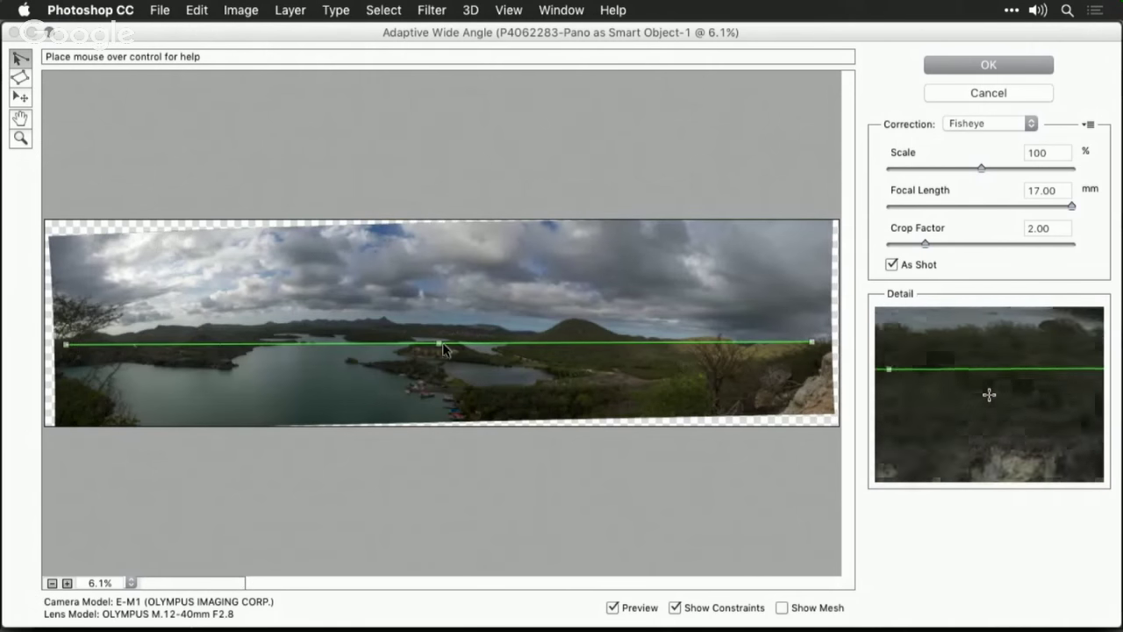
mouse_move(438, 342)
left_mouse_down()
mouse_move(436, 331)
mouse_move(440, 340)
left_mouse_up()
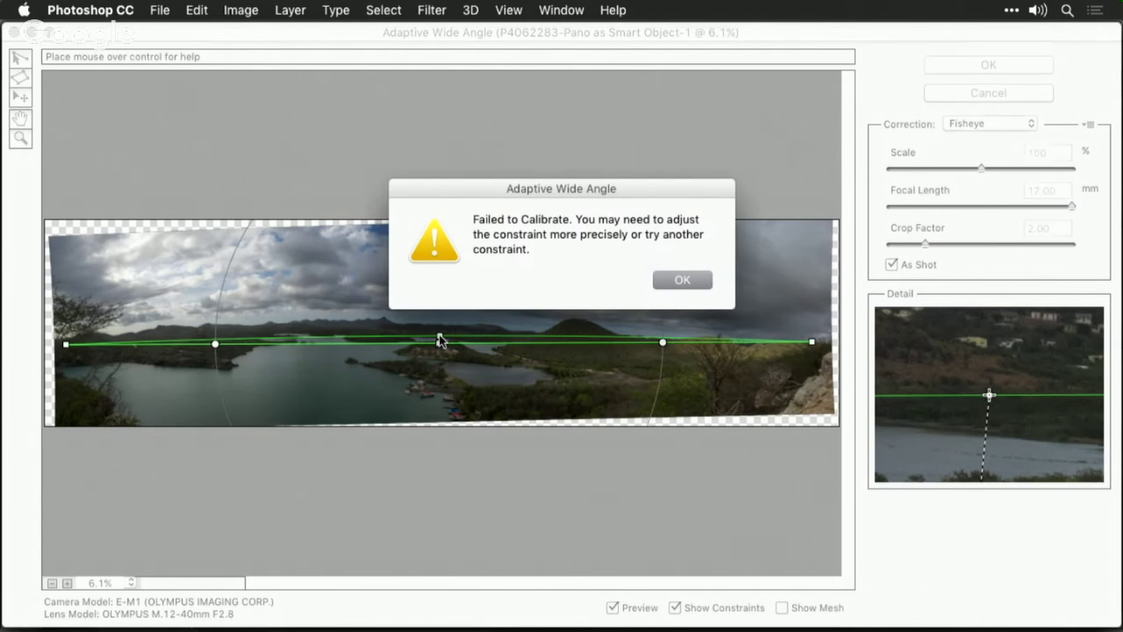
key("Return")
key("Delete")
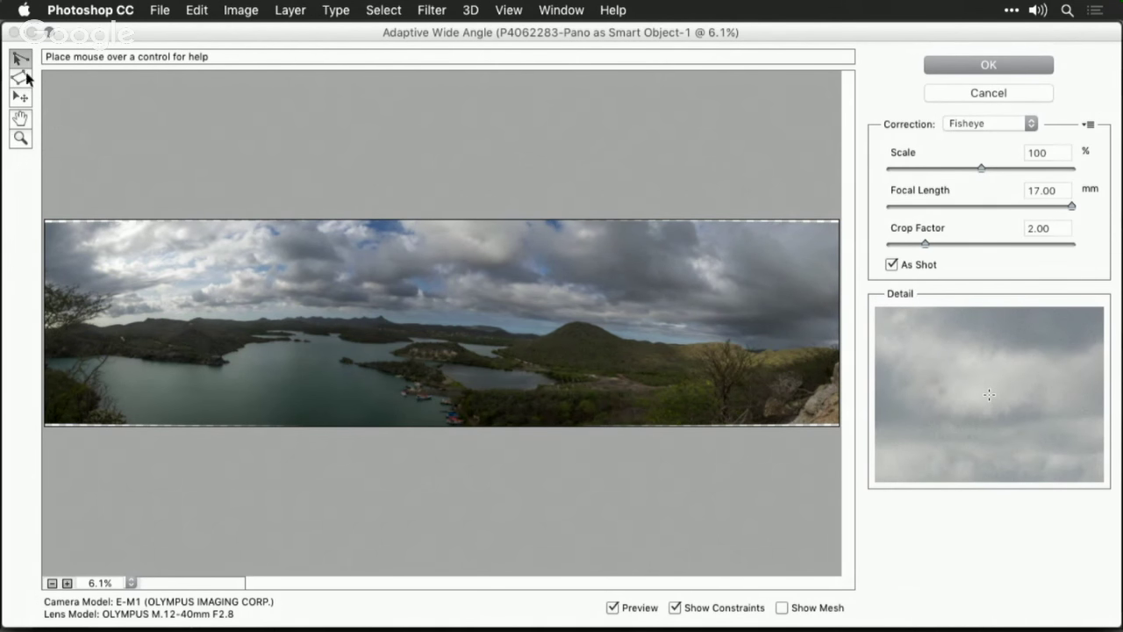
- Draw a new constraint along the horizon from the far hills to the tree and bend its midpoint slightly downward
left_click(103, 327)
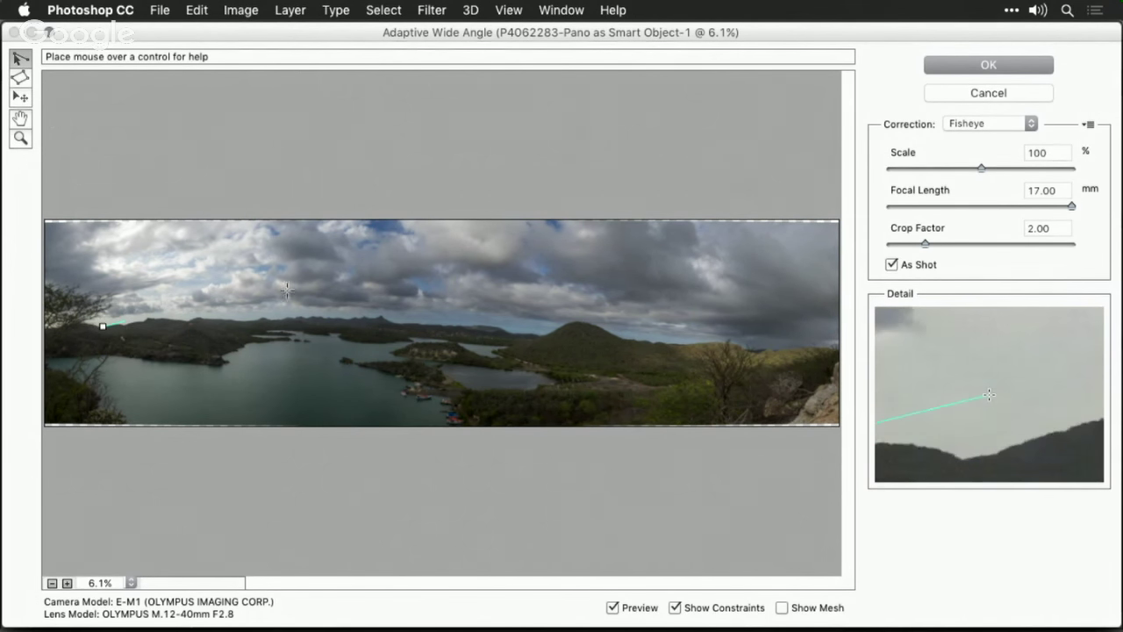
left_click(737, 345)
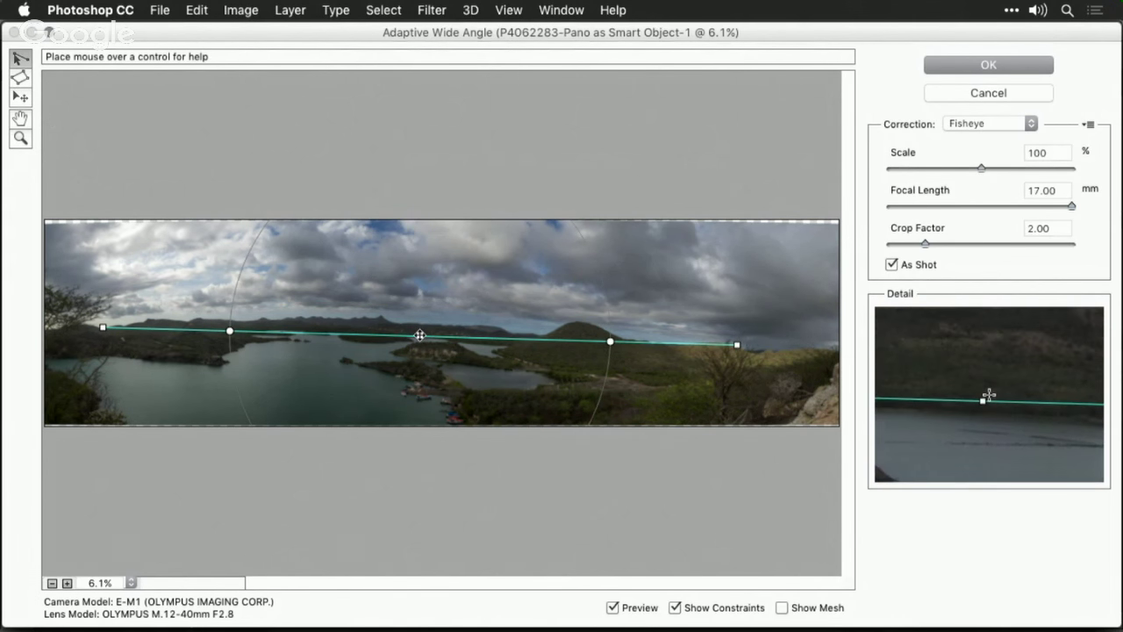
left_click_drag(420, 336, 420, 341)
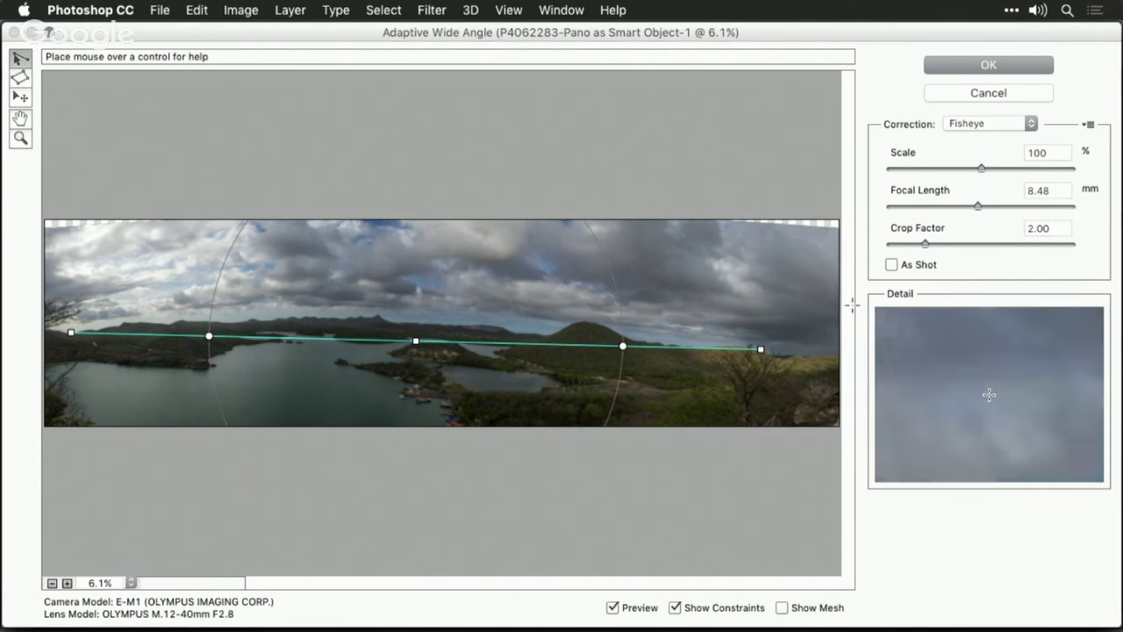
- Set the correction scale to 108%, rotate the constraint to level the horizon, and apply the Adaptive Wide Angle filter
left_click_drag(988, 168, 997, 172)
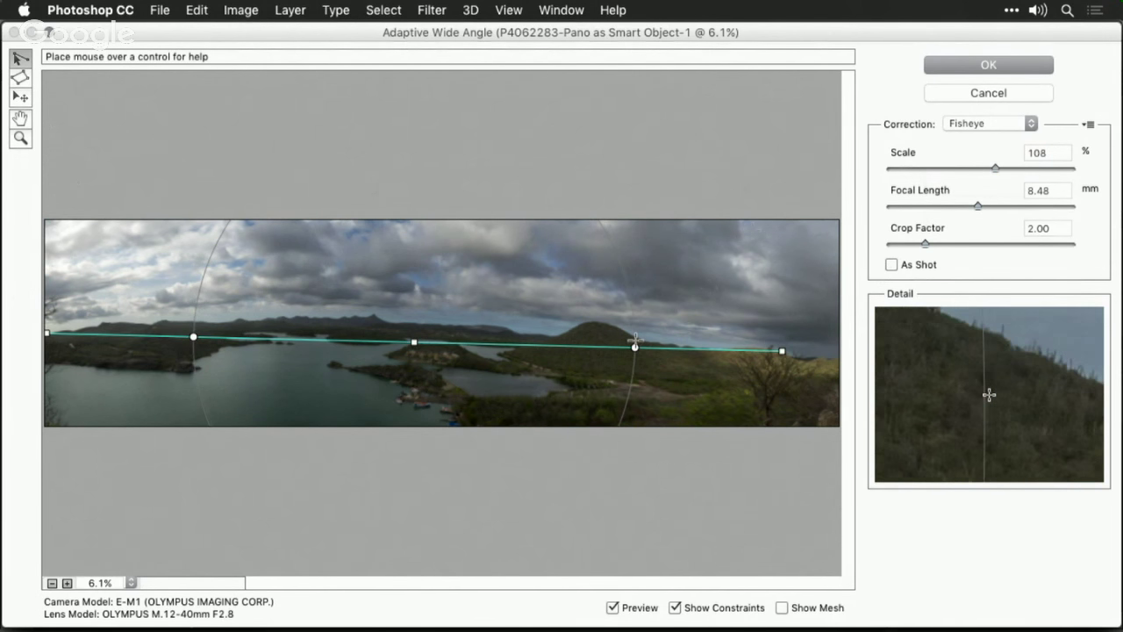
left_click(635, 347)
left_click_drag(635, 348, 635, 341)
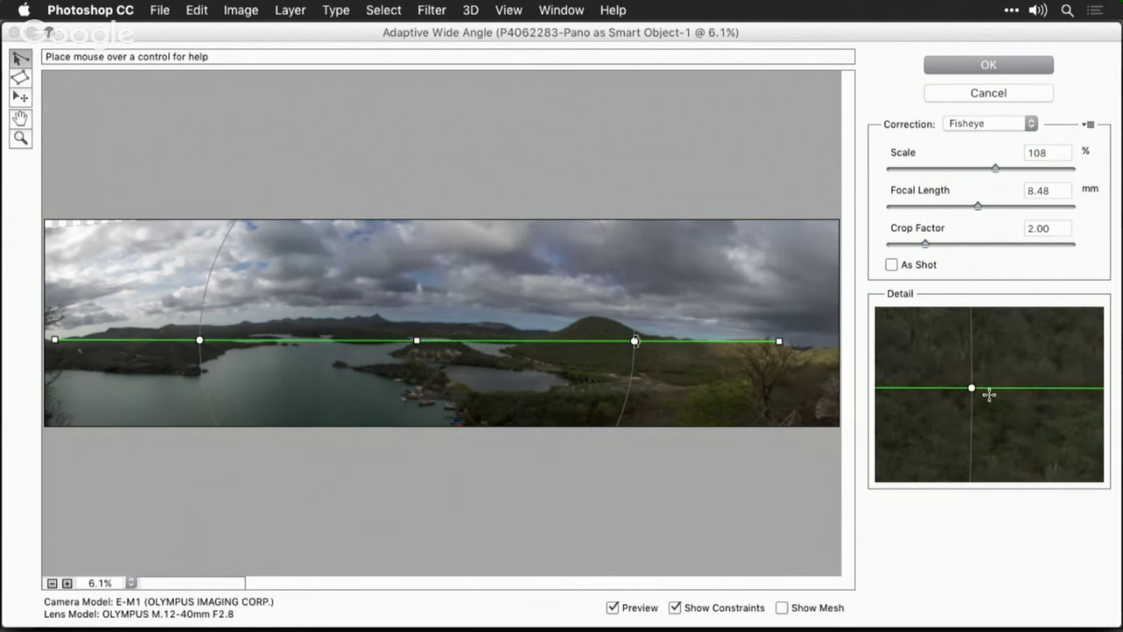
left_click(972, 67)
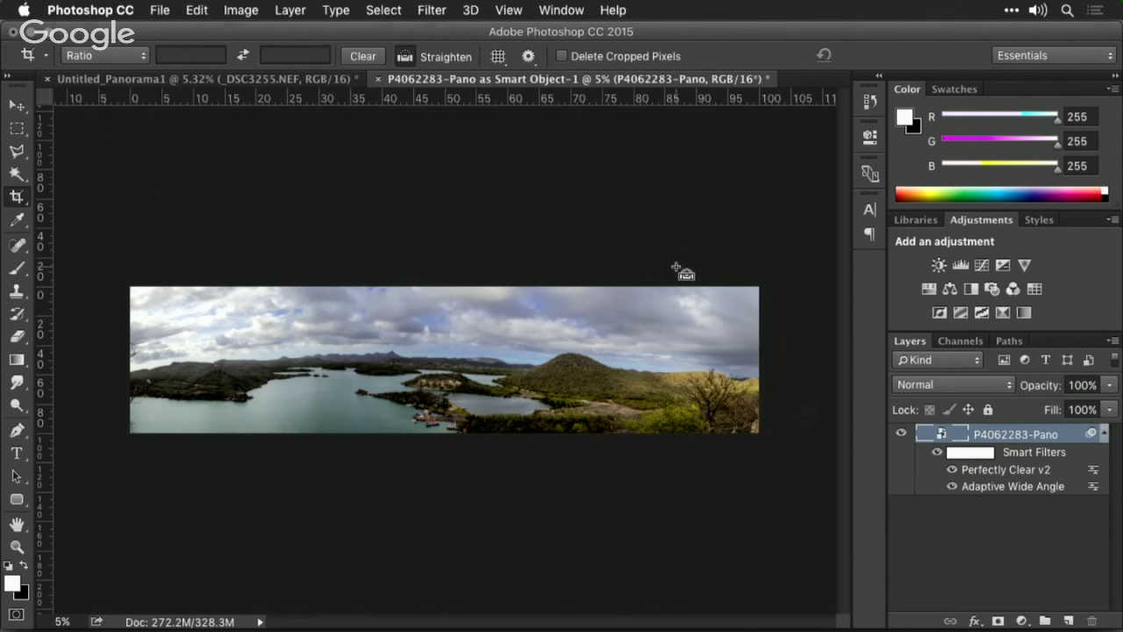
- Close the corrected panorama with its changes saved as P4062283-Pano-Edit.tif, and switch to Lightroom
key("super+w")
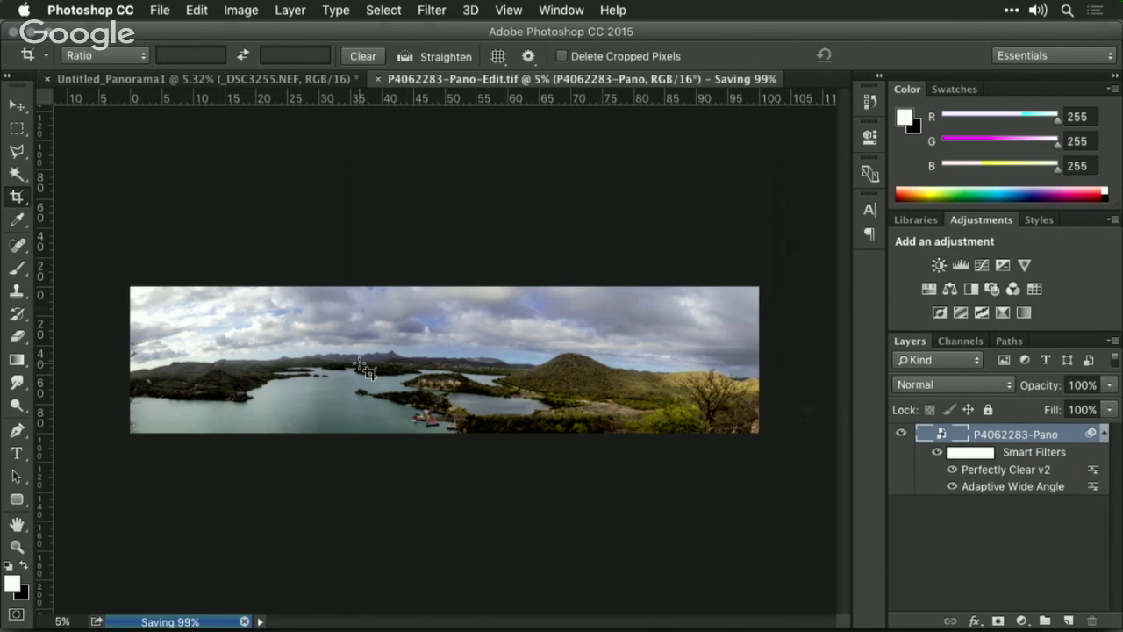
key("super+Tab")
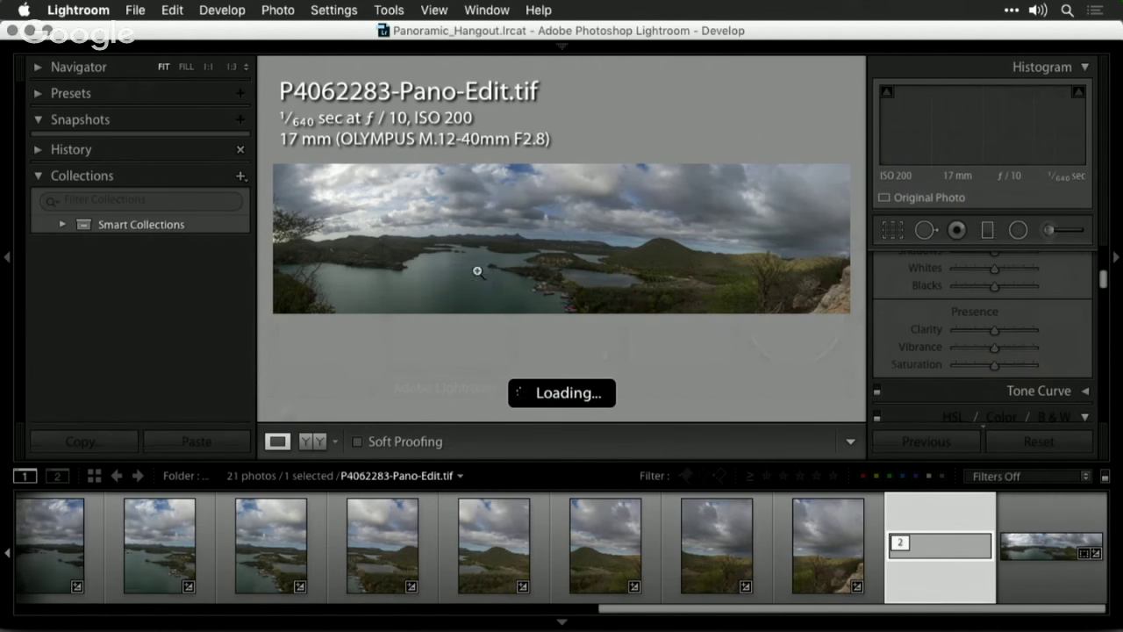
- Review the original P4062283-Pano.dng and its crop overlay beside the edited version, and return to the Library module
left_click(1053, 546)
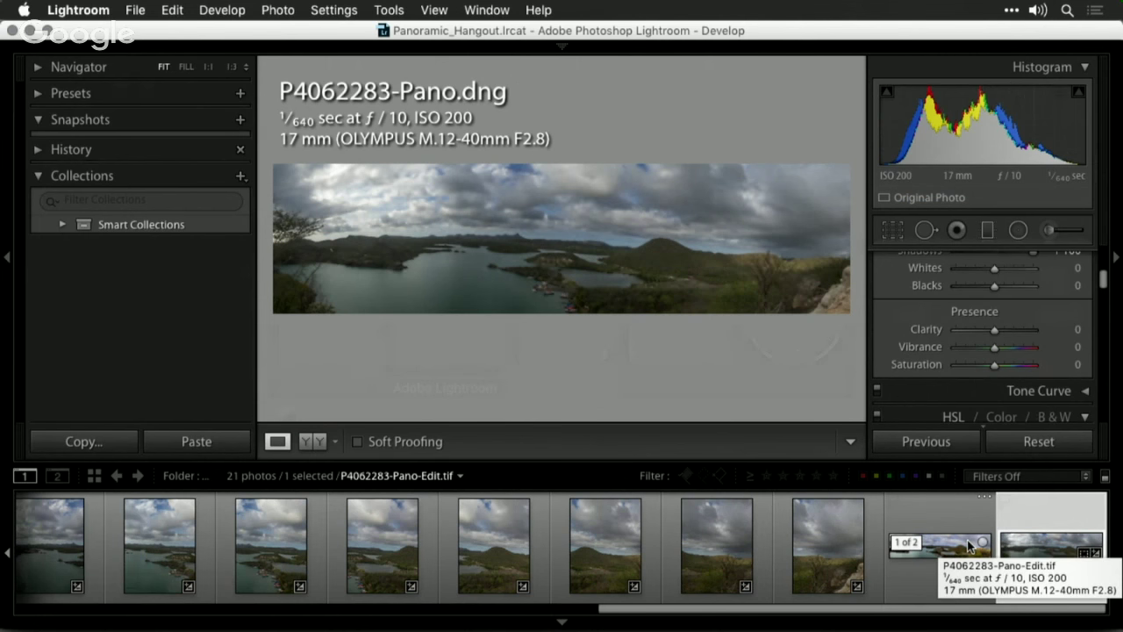
left_click(970, 546)
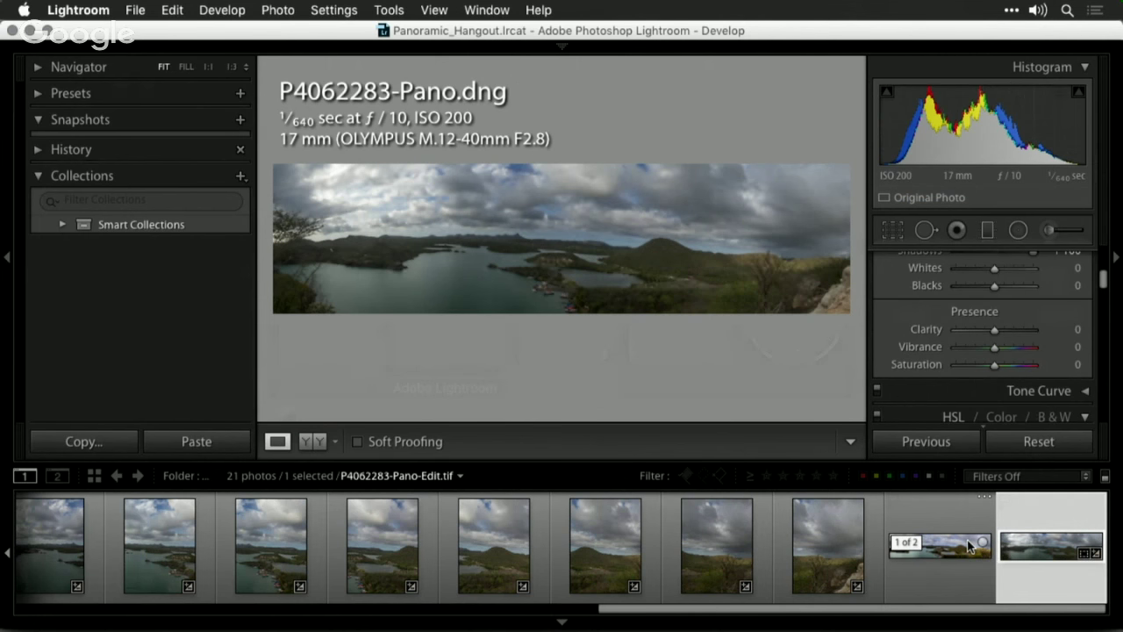
left_click(1083, 554)
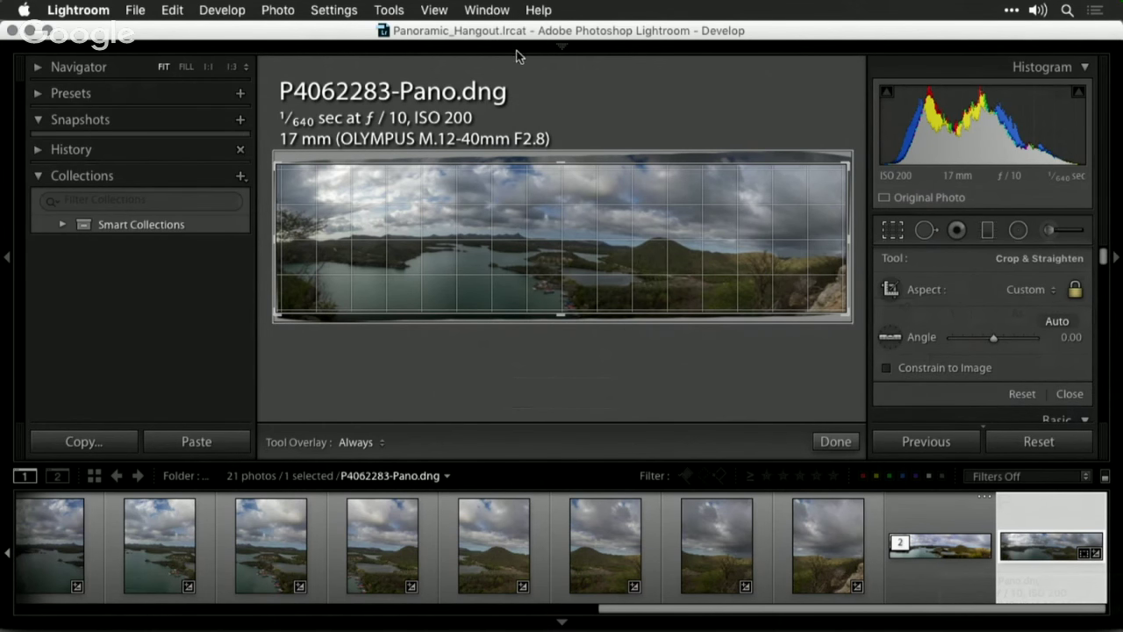
mouse_move(520, 53)
left_click(609, 77)
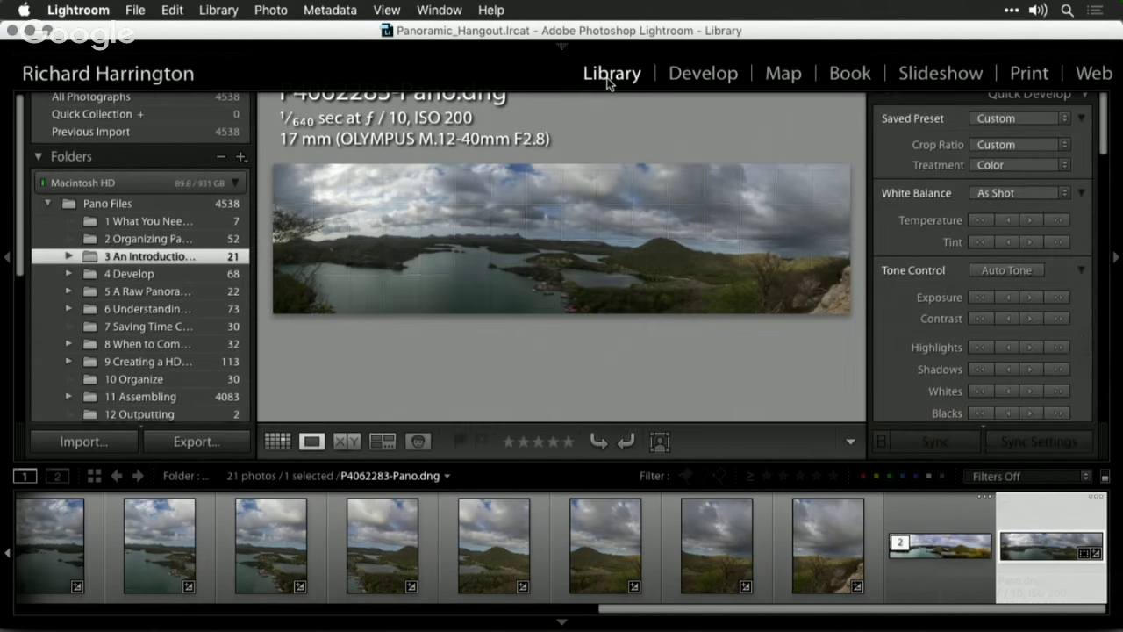
- Browse the 8 When to Com… and 10 Organize folders for another set of source photos
left_click(145, 344)
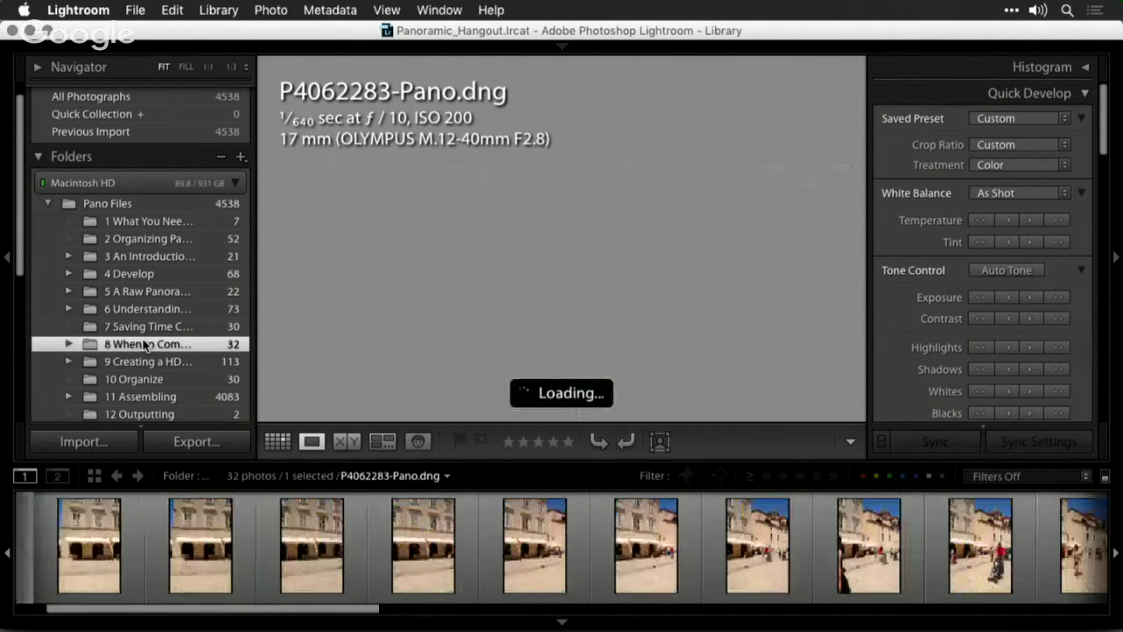
scroll(145, 344, "down", 2)
scroll(145, 344, "down", 1)
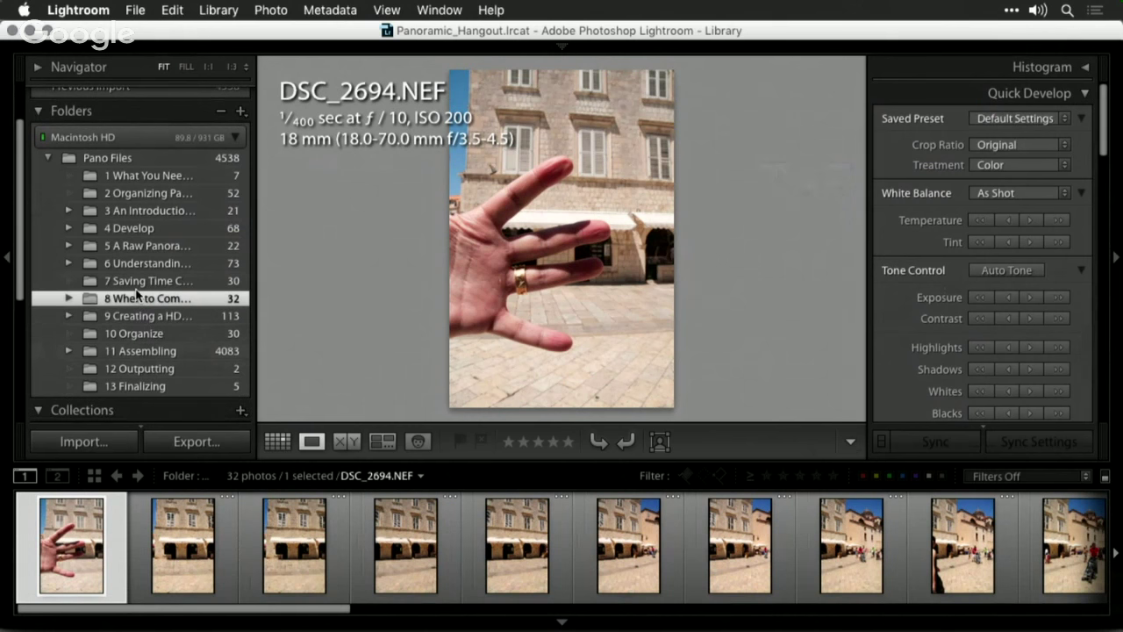
left_click(139, 283)
left_click(136, 300)
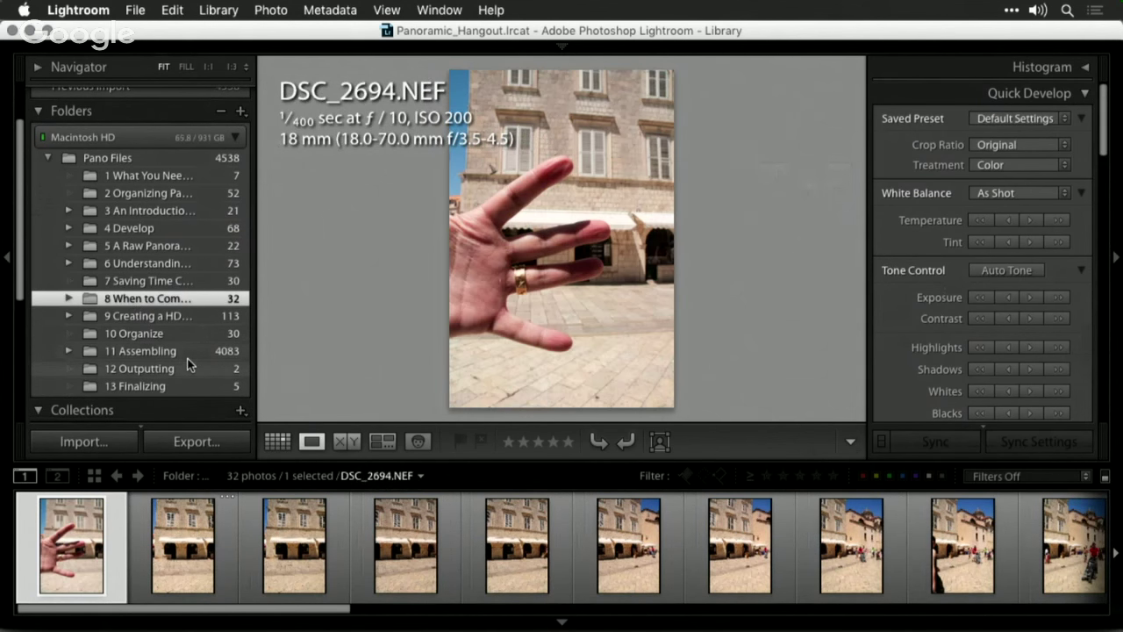
left_click(159, 335)
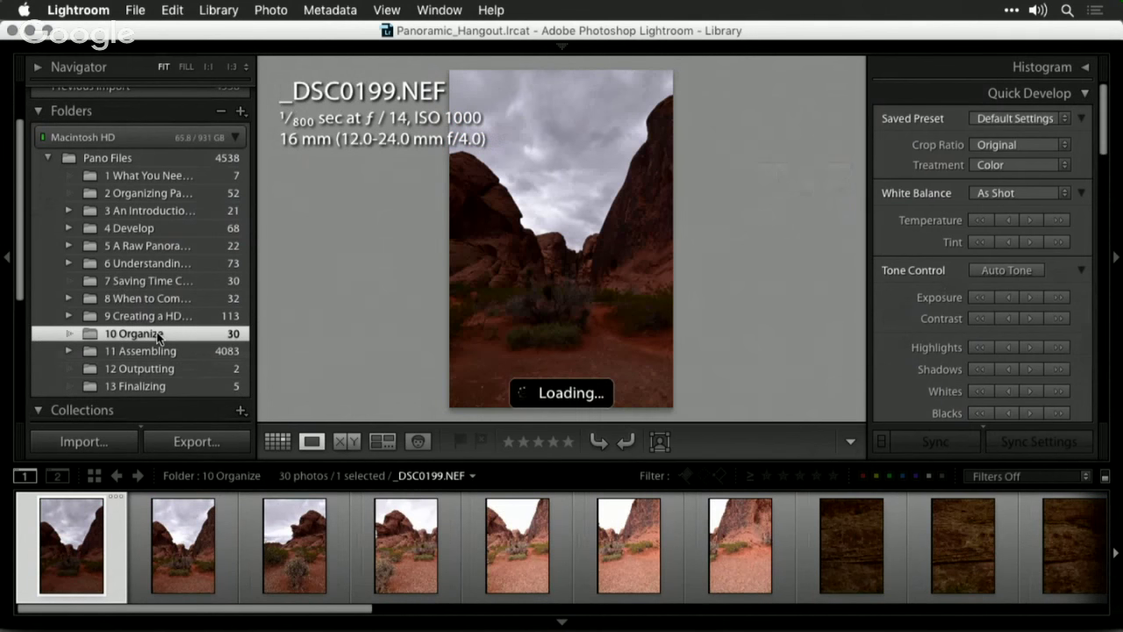
- Select canyon1.tif through canyon3.tif in the 11 Assembling folder and open them in a panorama merge
scroll(159, 337, "down", 2)
left_click(158, 335)
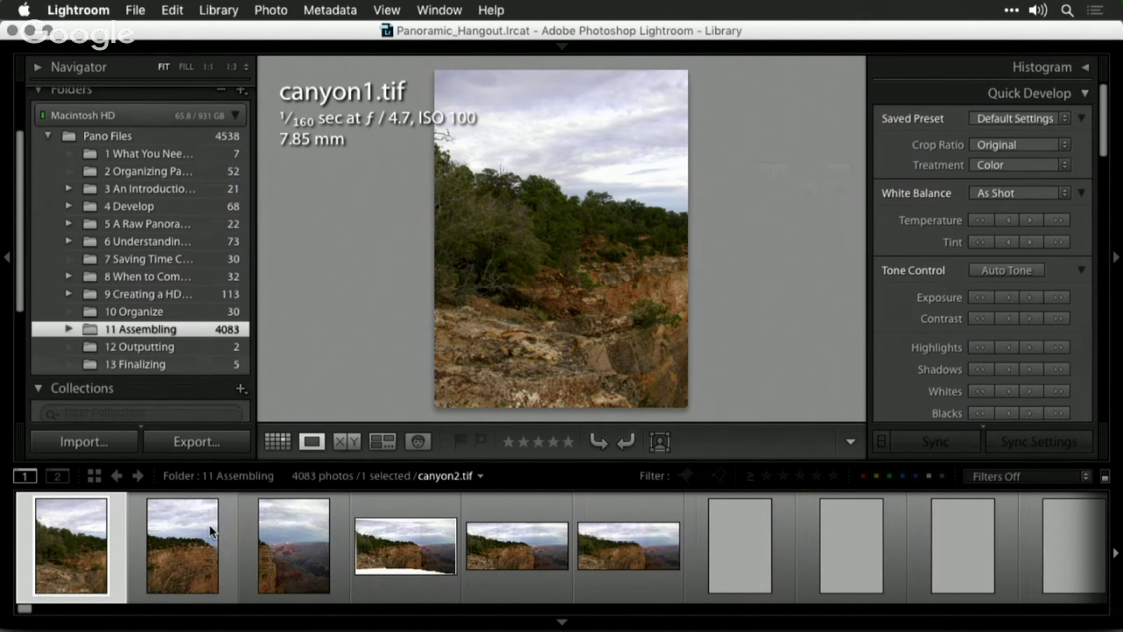
key("shift+Right")
key("shift+Right")
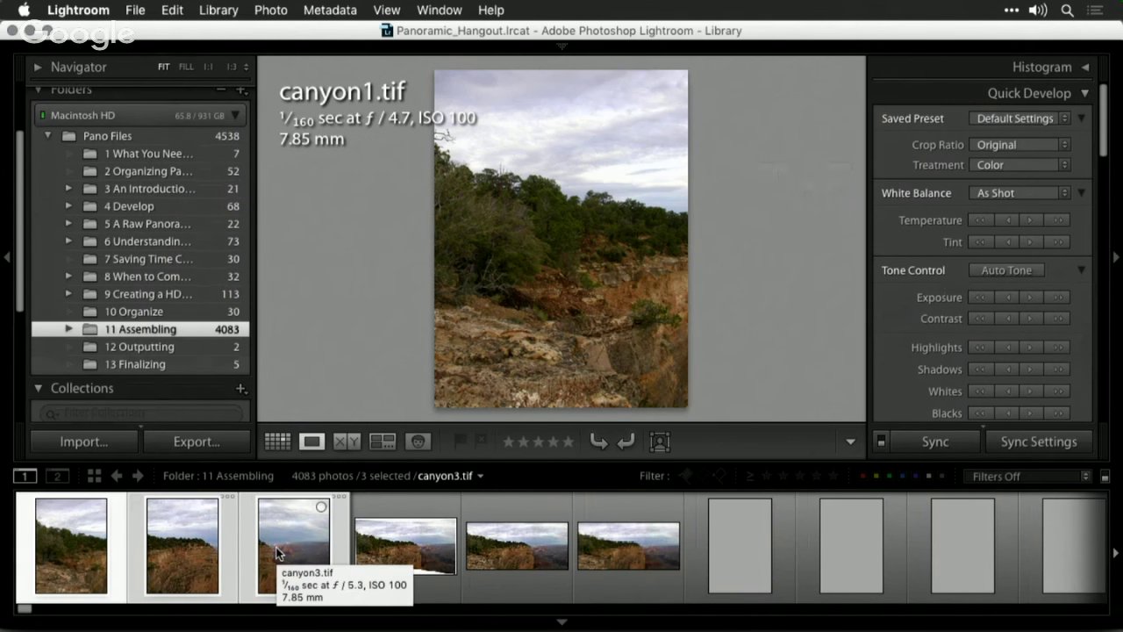
left_click(271, 10)
mouse_move(299, 153)
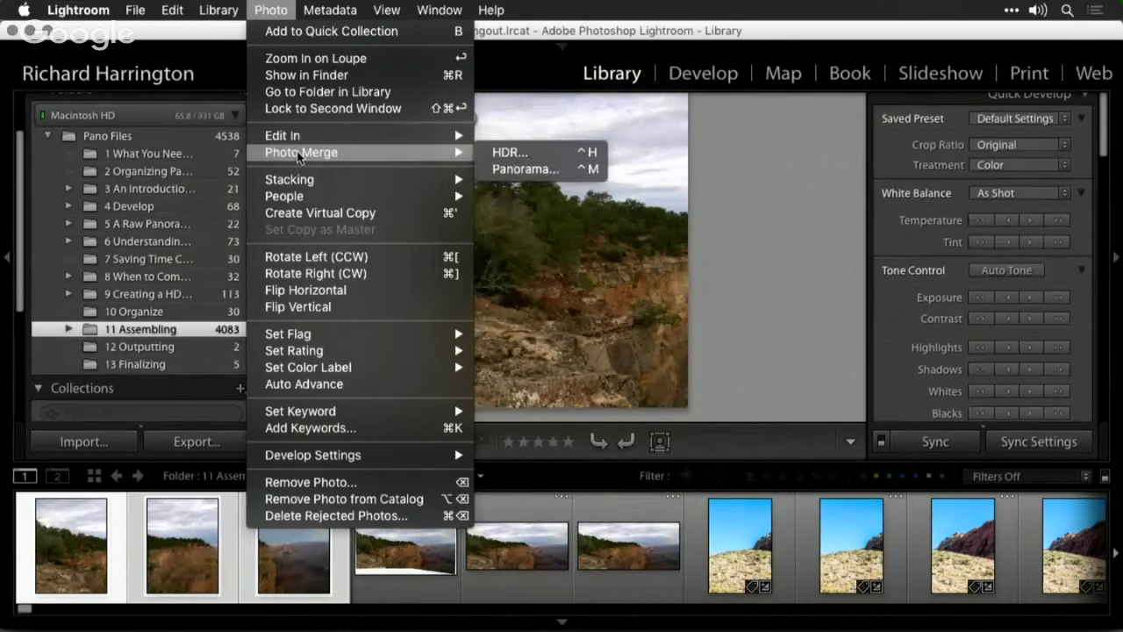
left_click(550, 170)
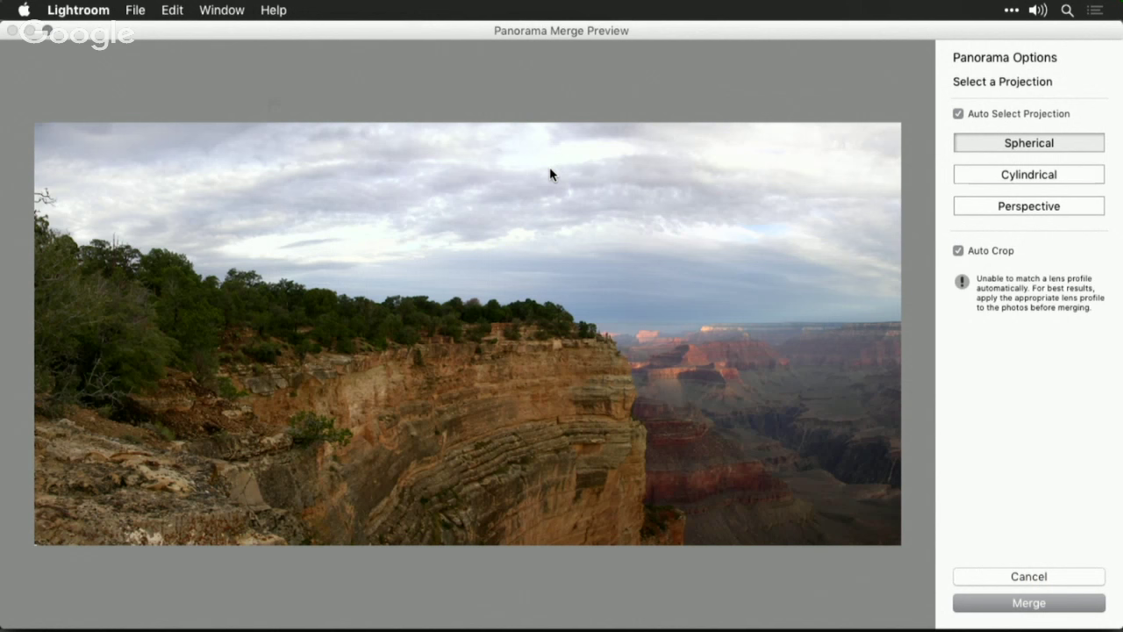
- Preview the Cylindrical projection, switch to Perspective, and merge the canyon photos with Auto Crop on
left_click(978, 180)
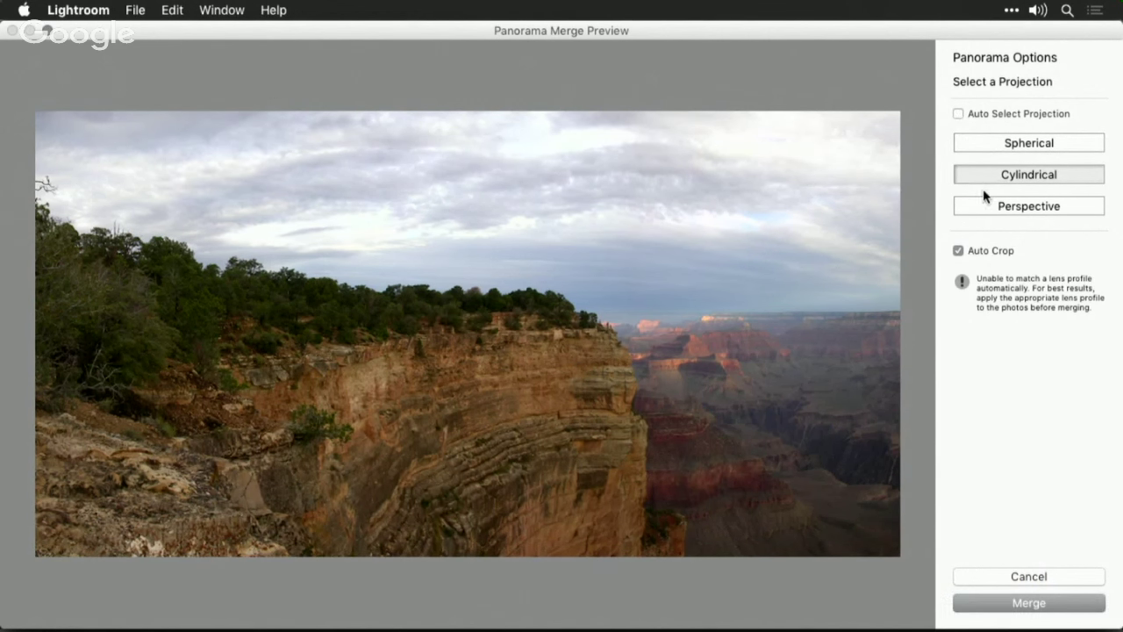
left_click(986, 205)
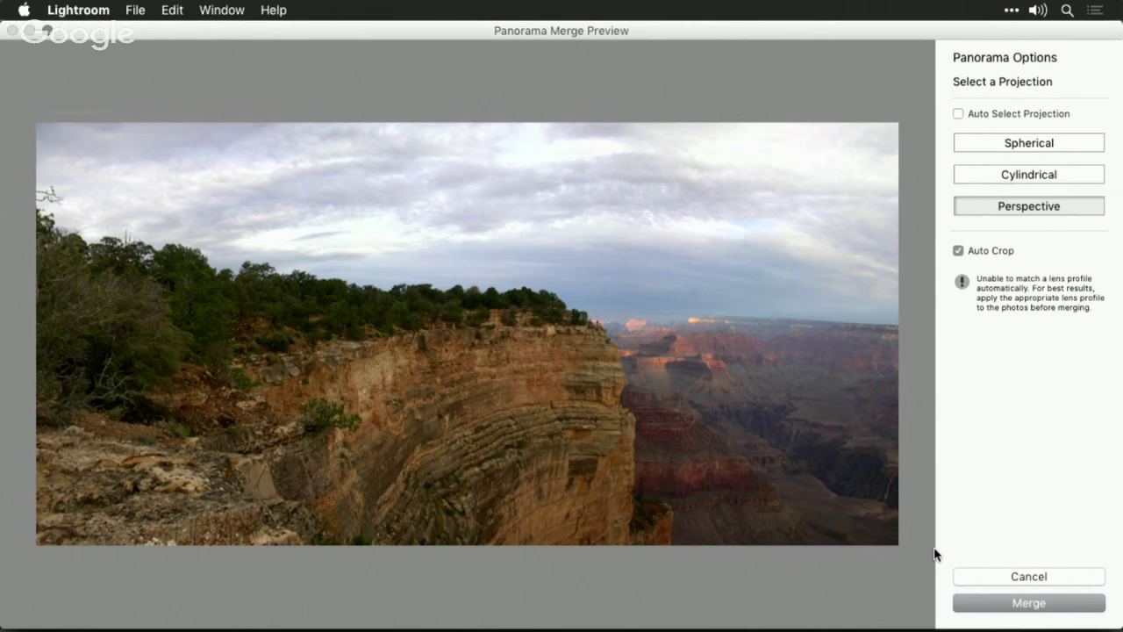
left_click(984, 603)
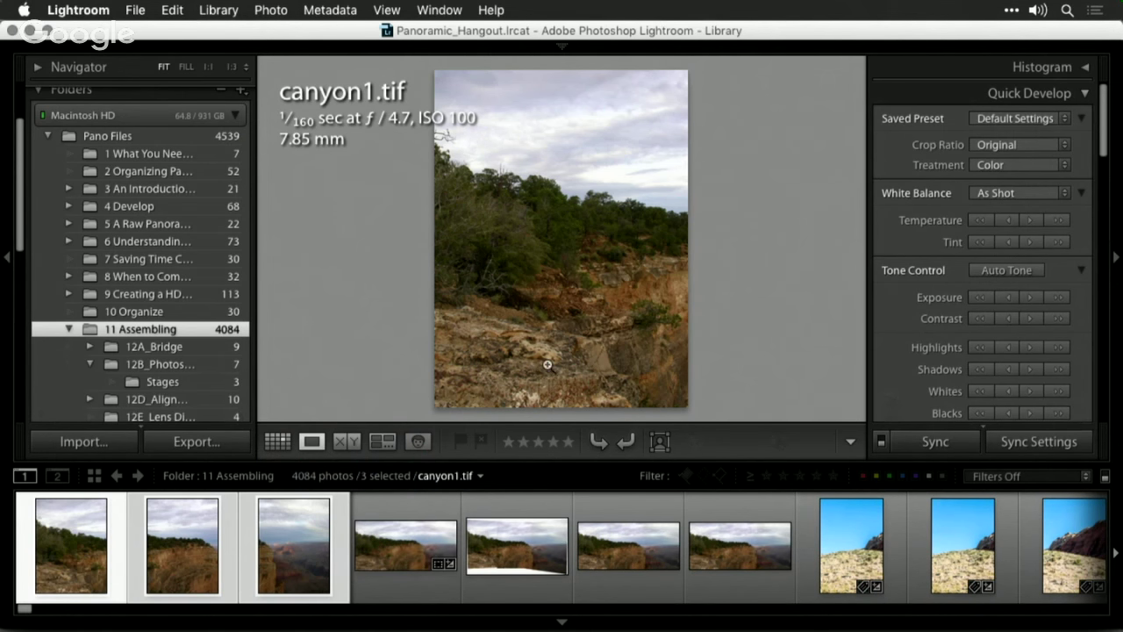
- Open canyon1-Pano.dng in the Develop module, try a Highlights adjustment, and reset Highlights to 0
left_click(414, 546)
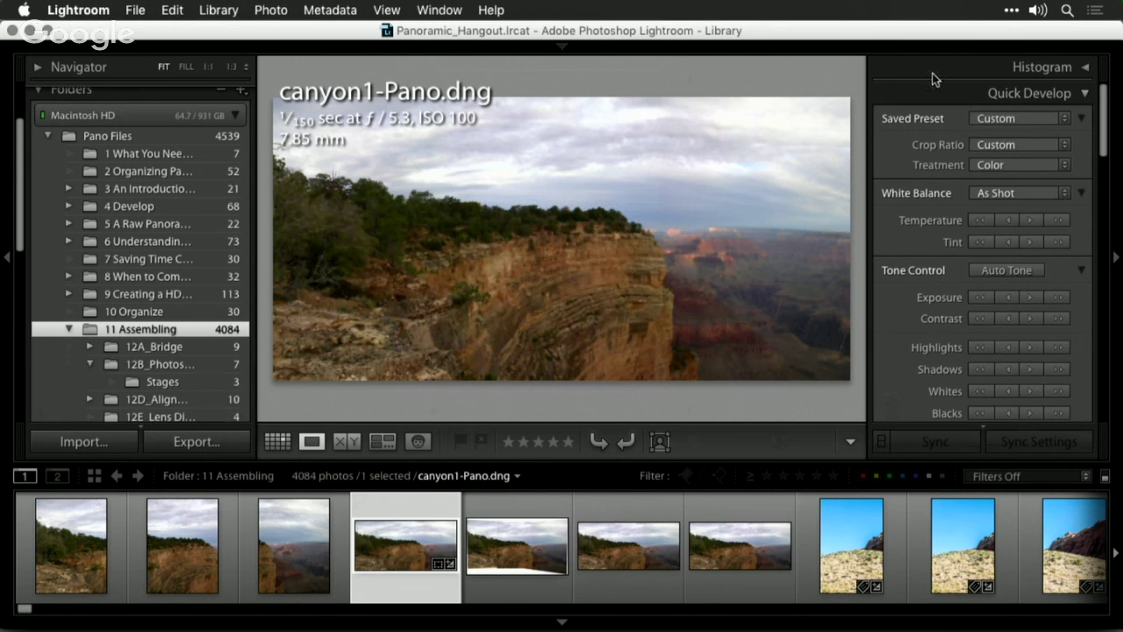
mouse_move(562, 49)
left_click(698, 74)
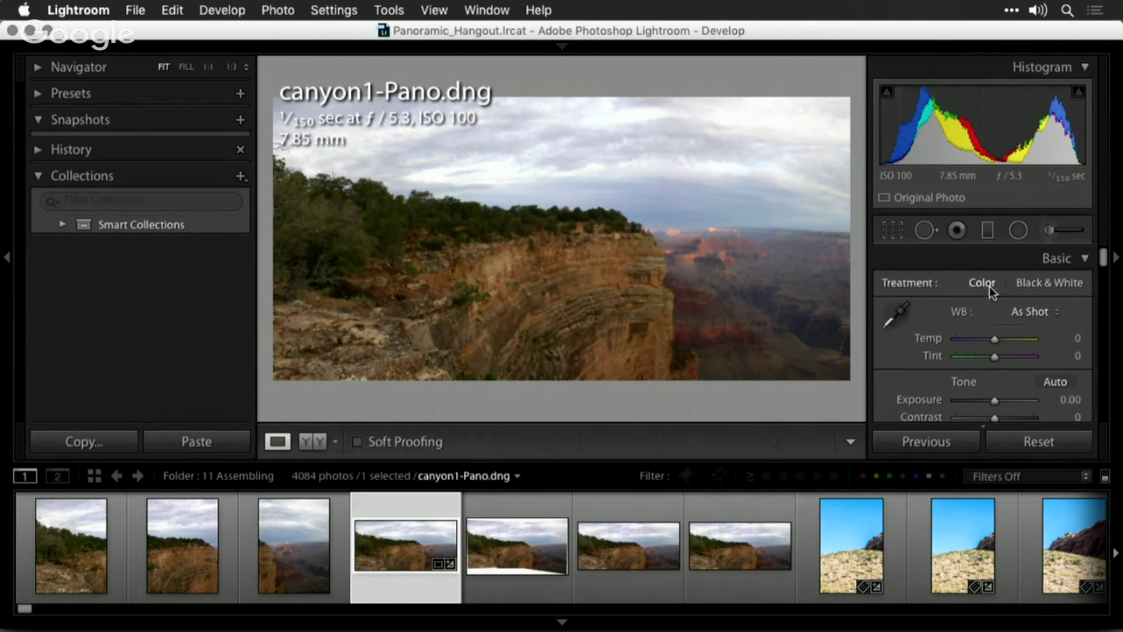
scroll(1008, 331, "down", 3)
scroll(1007, 330, "down", 1)
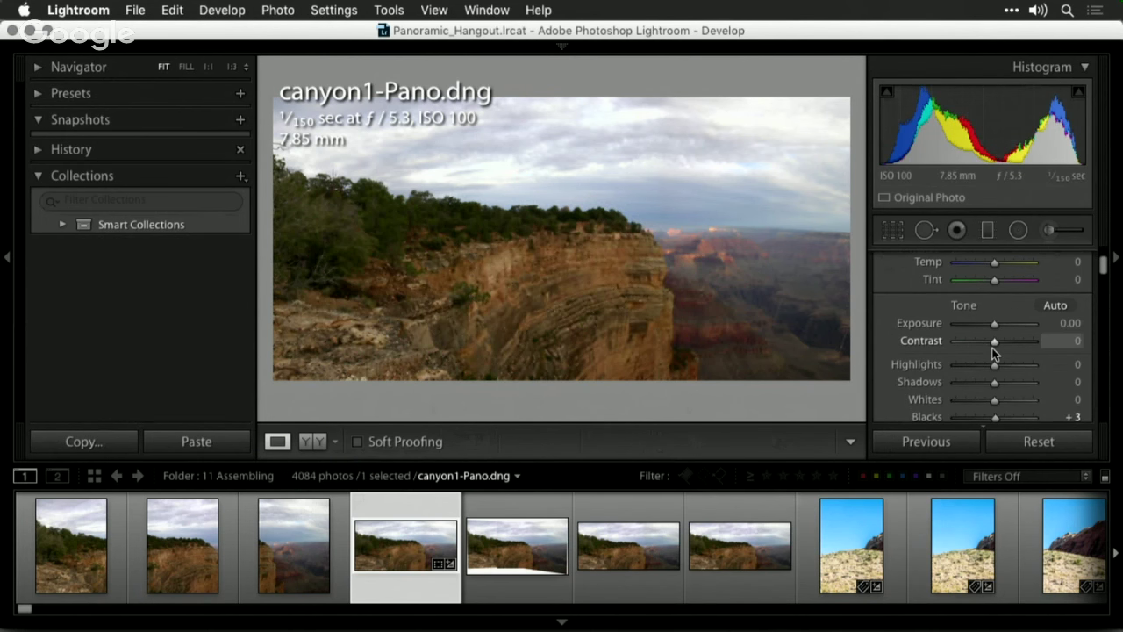
mouse_move(993, 371)
left_mouse_down()
mouse_move(937, 372)
mouse_move(1045, 366)
mouse_move(948, 363)
mouse_move(1016, 354)
mouse_move(997, 355)
mouse_move(999, 367)
left_mouse_up()
double_click(998, 371)
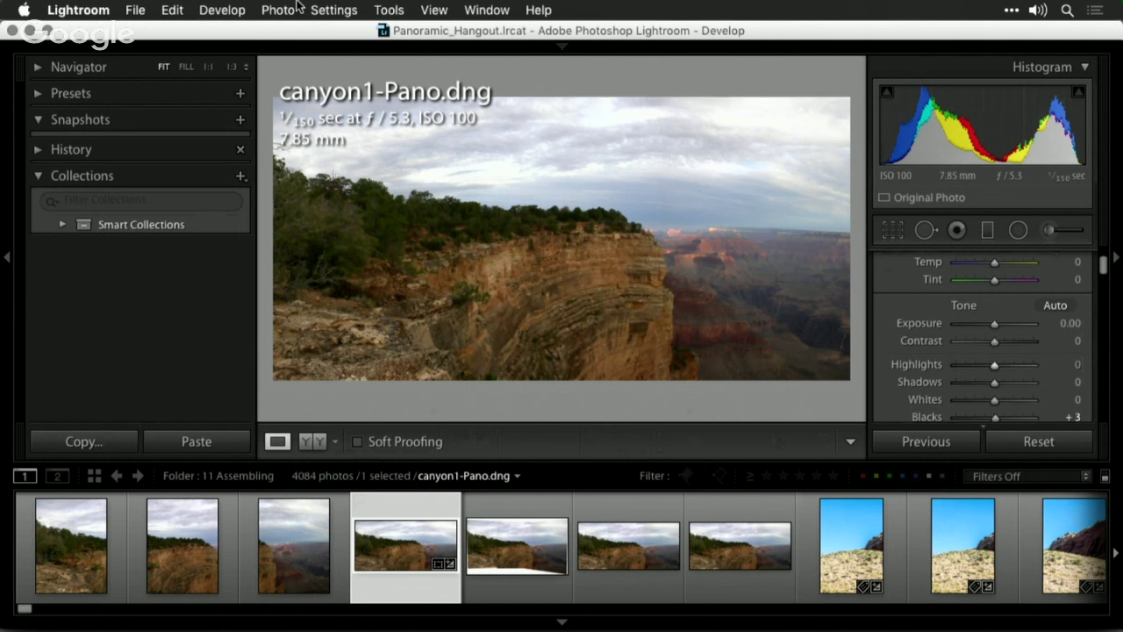
- Open canyon1-Pano.dng as a smart object in Photoshop
left_click(298, 8)
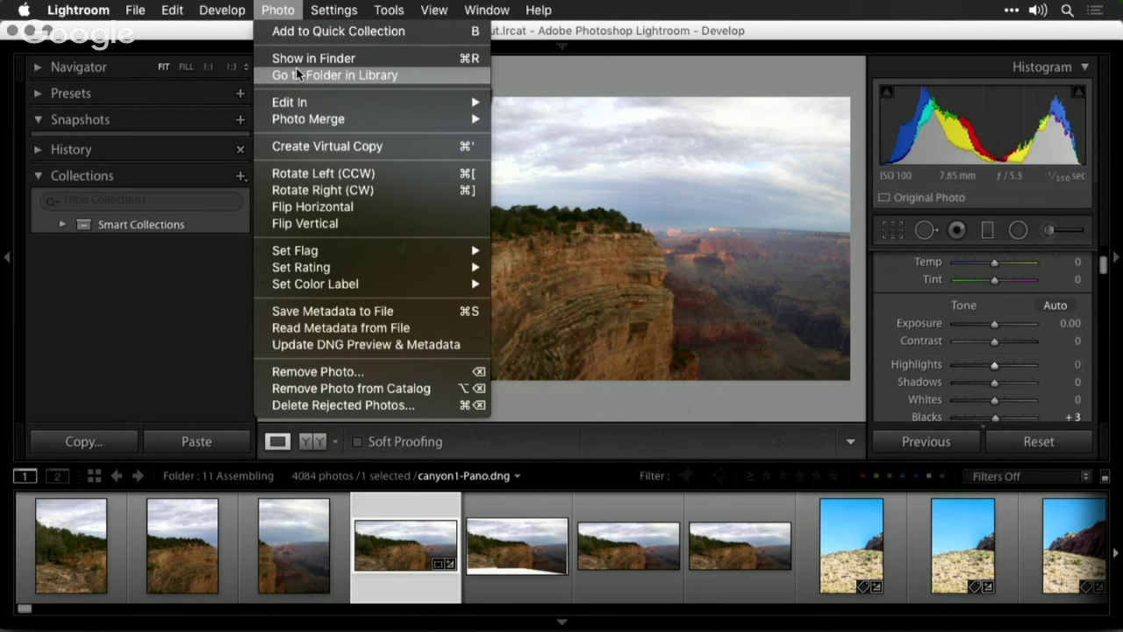
mouse_move(299, 105)
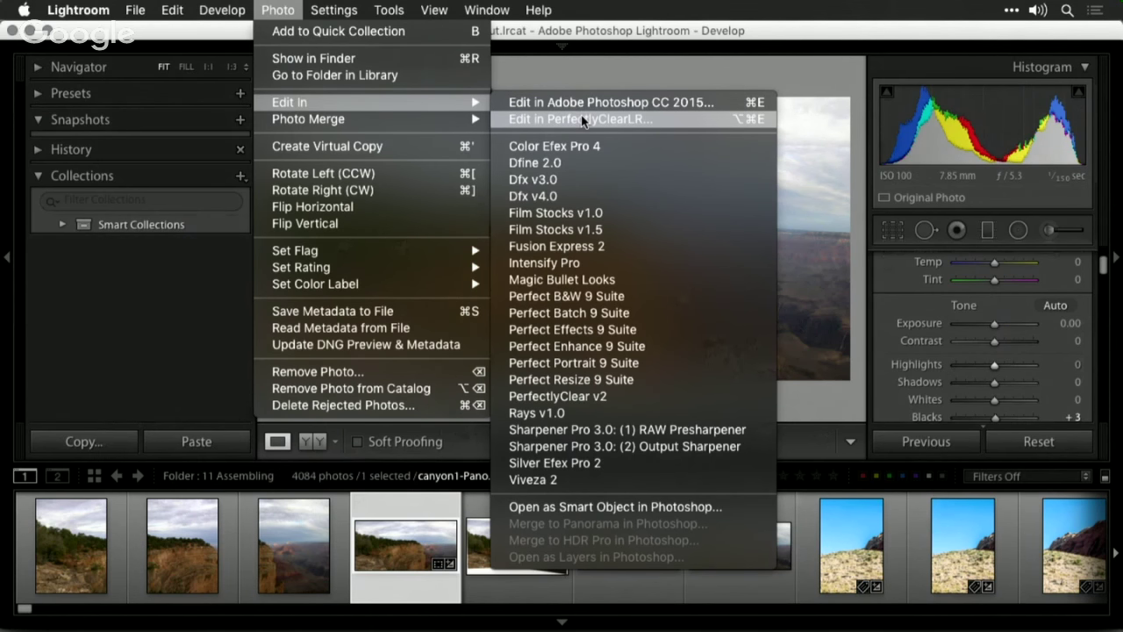
left_click(581, 507)
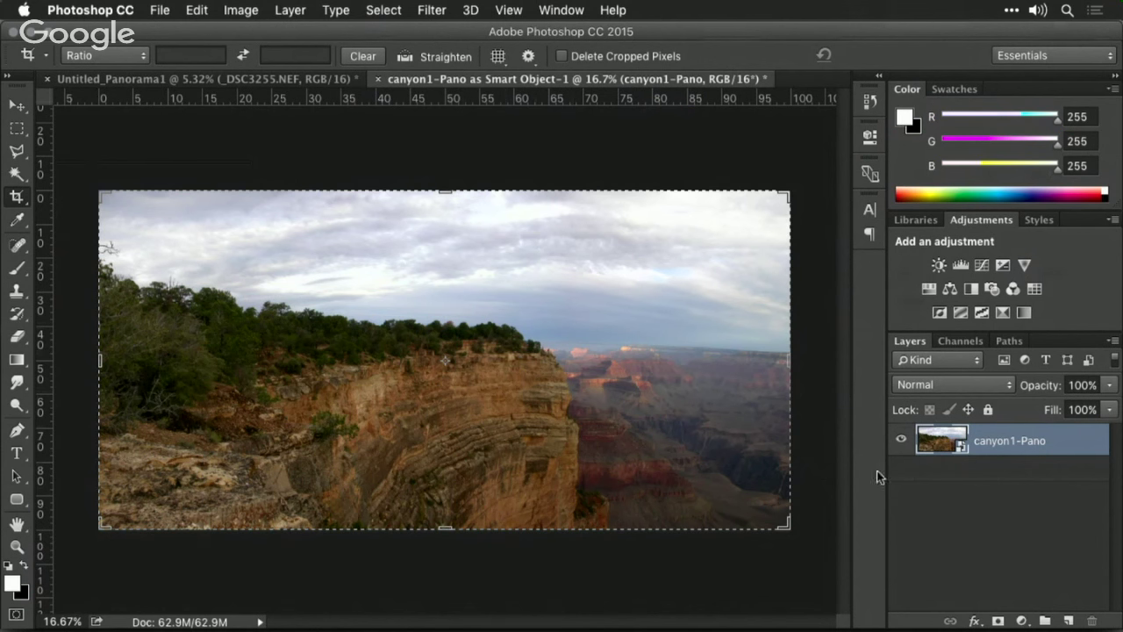
- Start the Perfectly Clear filter on the canyon panorama with Exposure 46, Vibrancy 30 and Sharpening 138
left_click(444, 9)
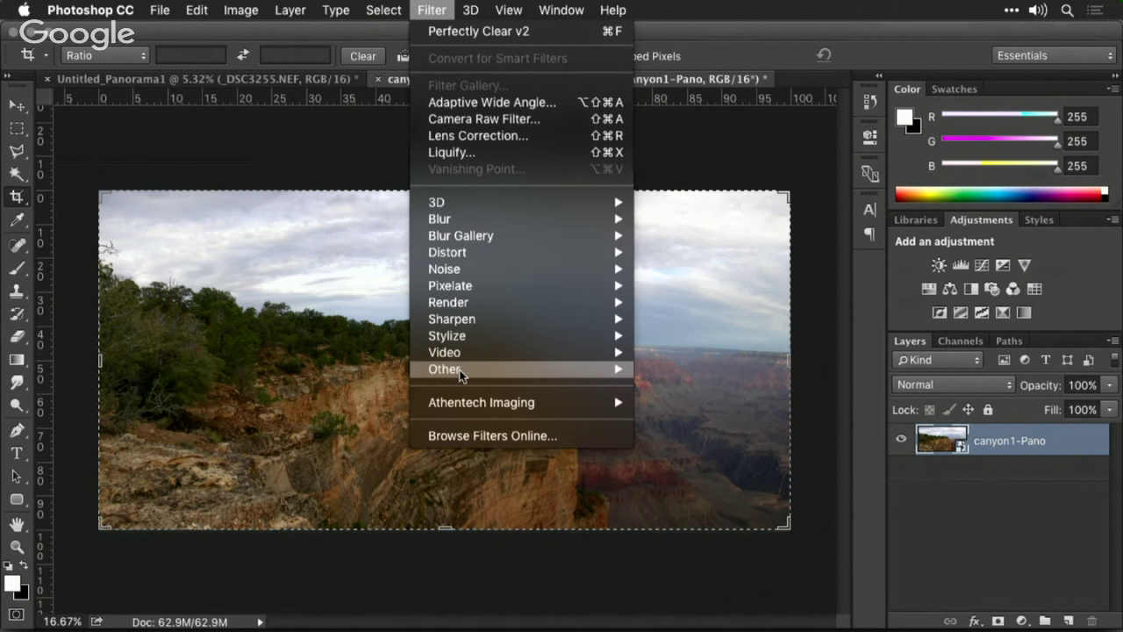
mouse_move(576, 406)
left_click(689, 404)
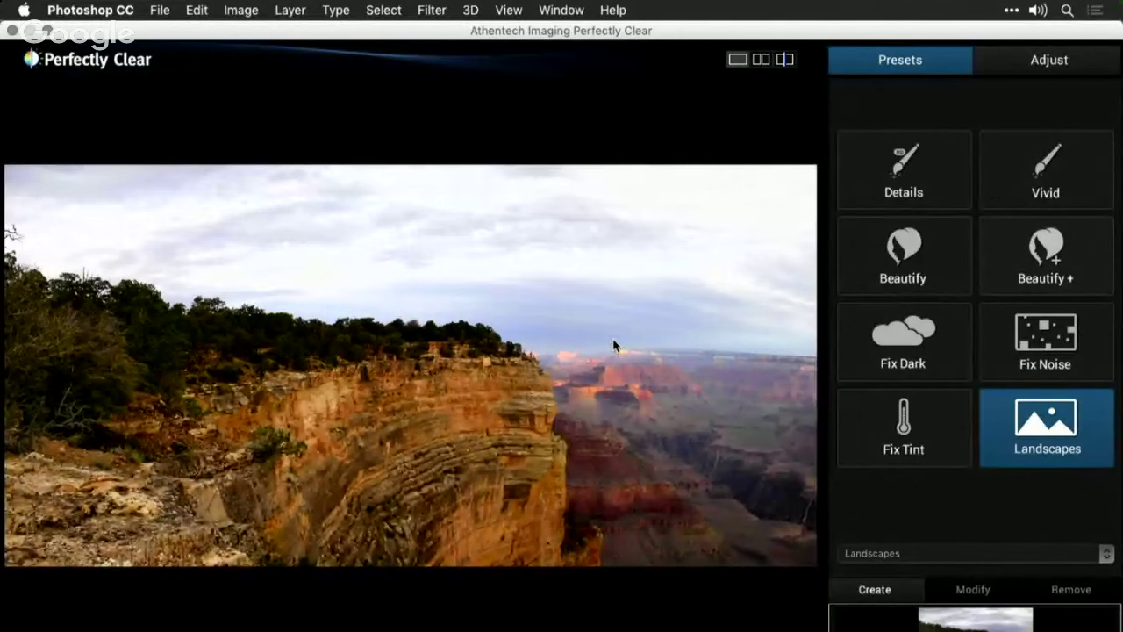
left_click(1028, 69)
left_click_drag(1047, 118, 1011, 119)
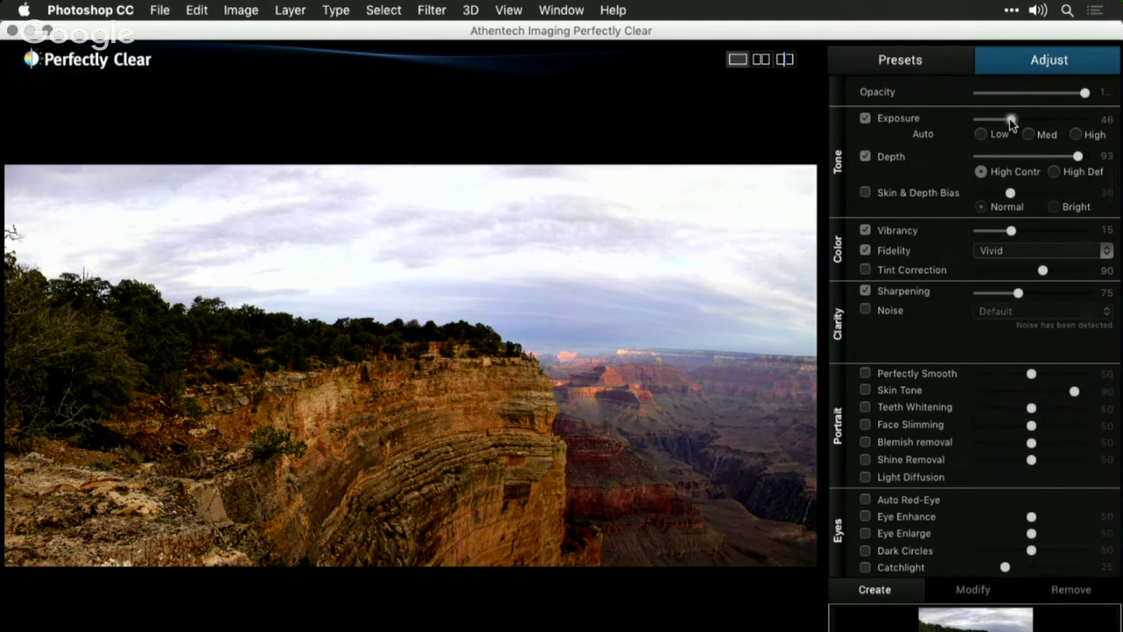
left_click(1045, 232)
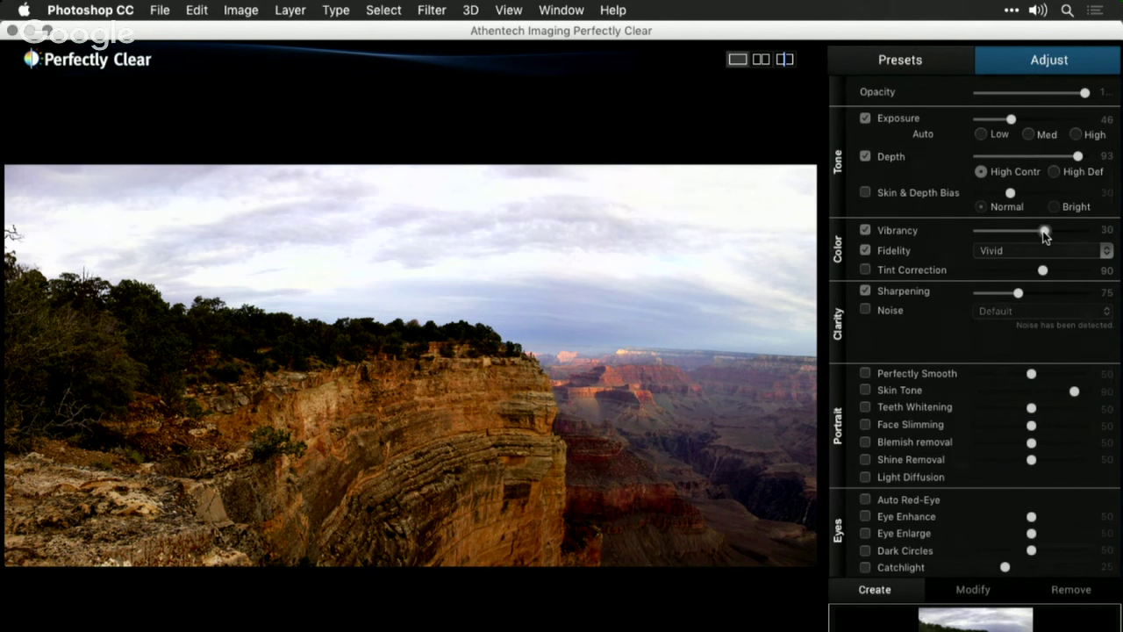
left_click(1053, 293)
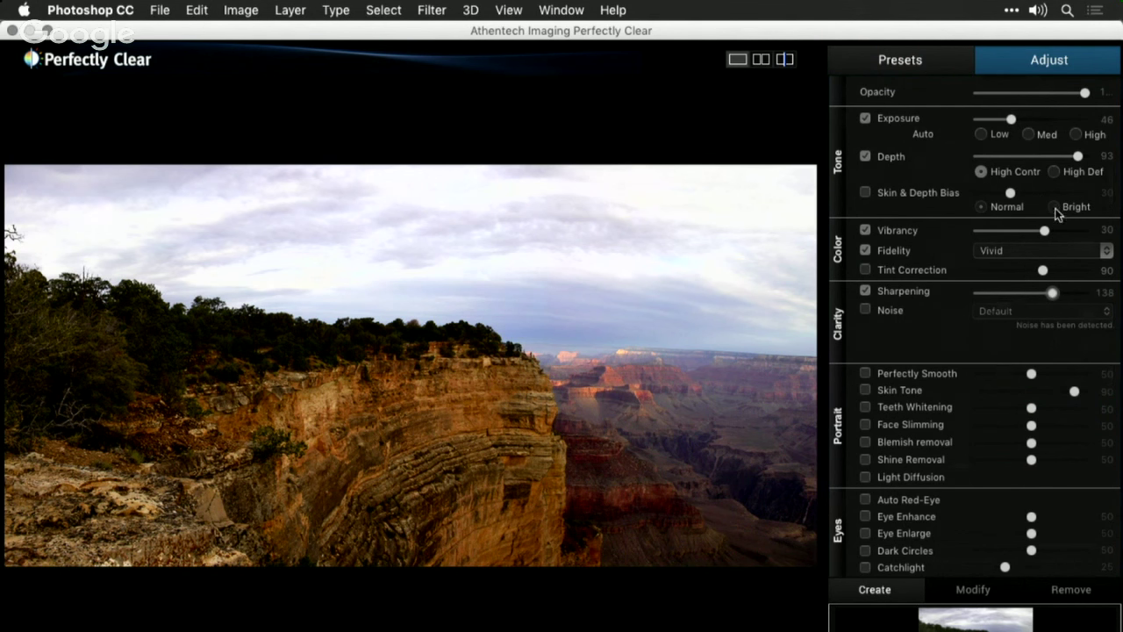
- Enable Skin & Depth Bias at 69, try Exposure at 18, and switch automatic exposure to High
left_click(932, 197)
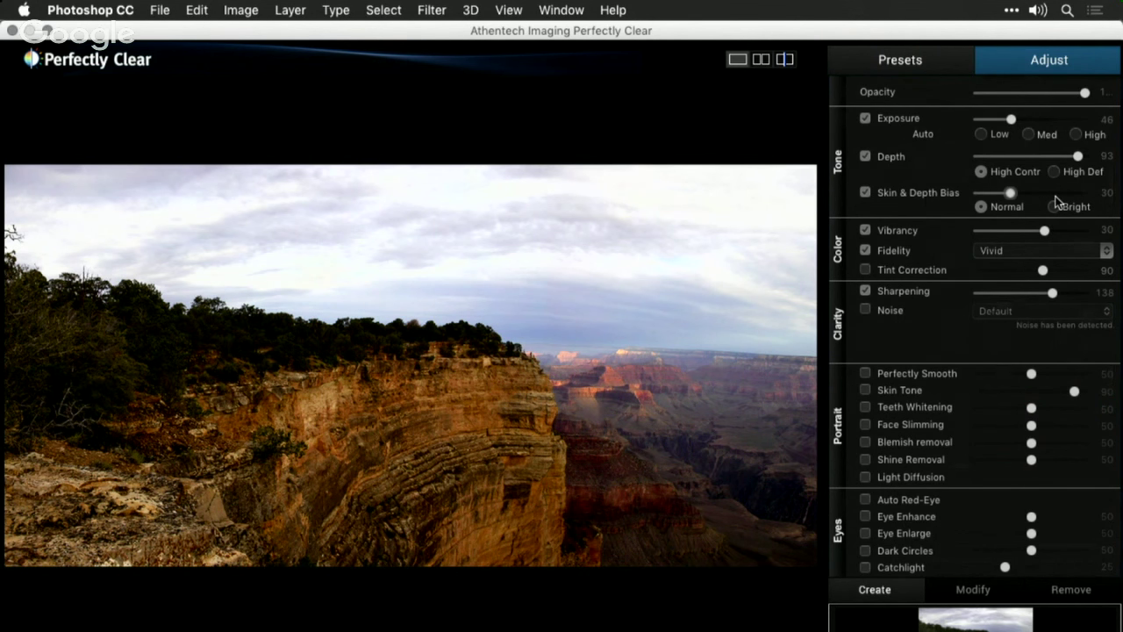
left_click(1052, 192)
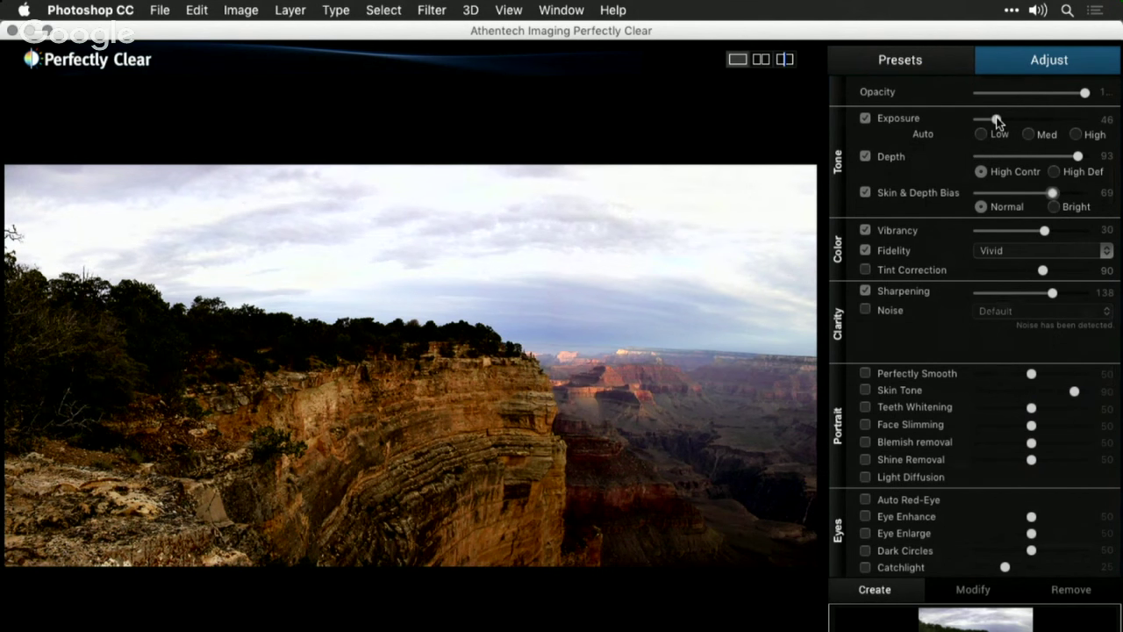
left_click_drag(998, 121, 992, 121)
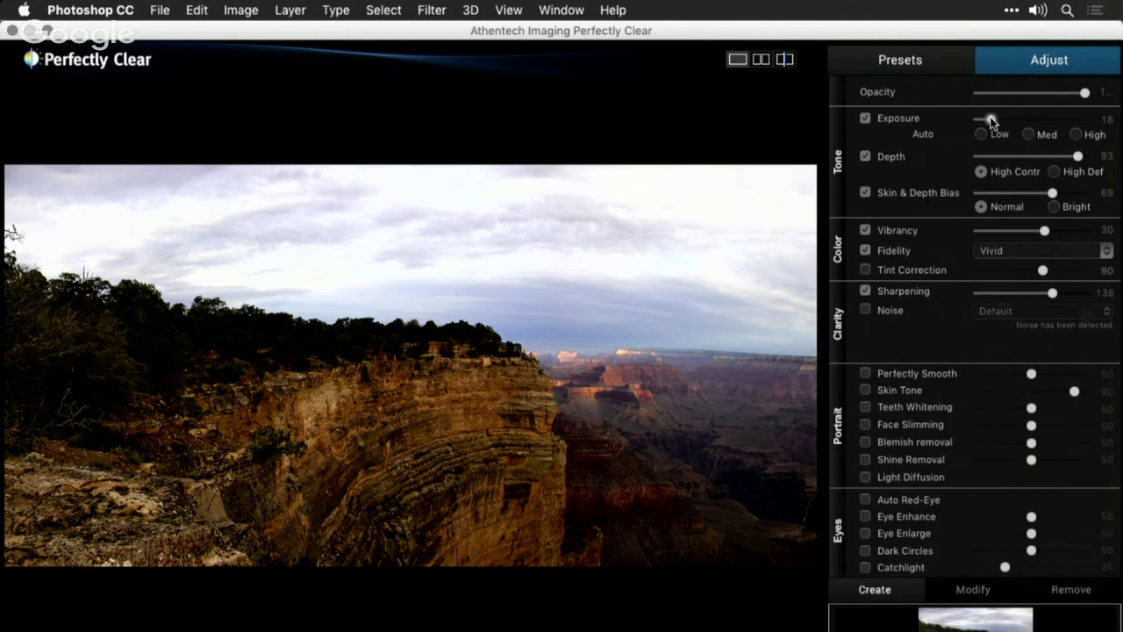
left_click(1072, 137)
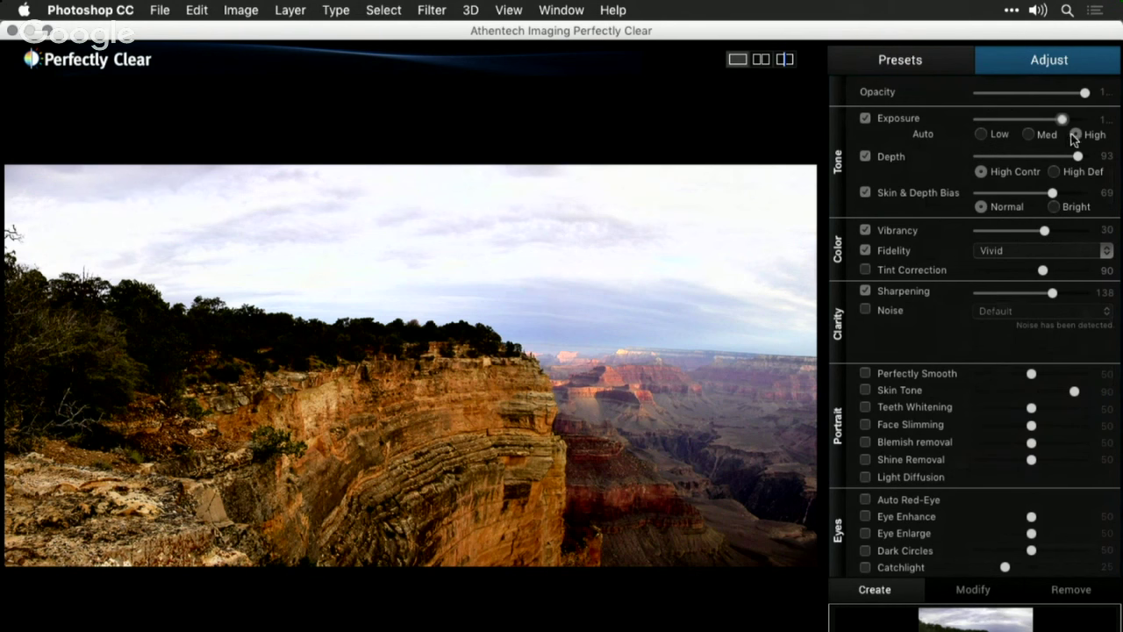
- Reduce Vibrancy to 9 and Depth to 45, and apply the Perfectly Clear filter
left_click_drag(1011, 234, 999, 232)
left_click(1030, 157)
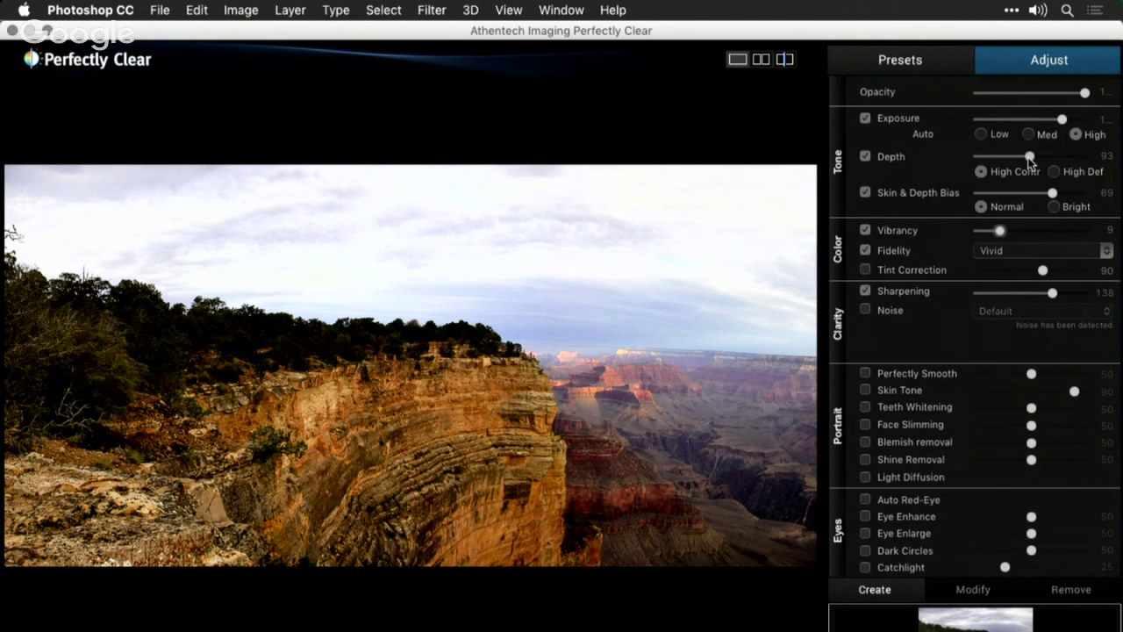
left_click_drag(1029, 159, 1027, 158)
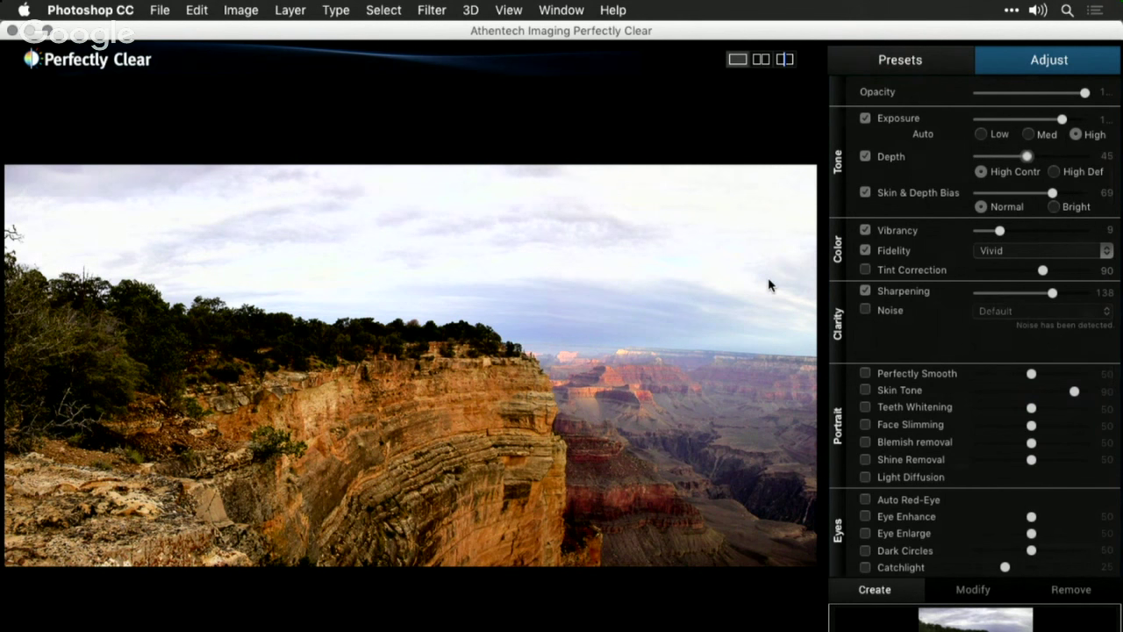
key("Return")
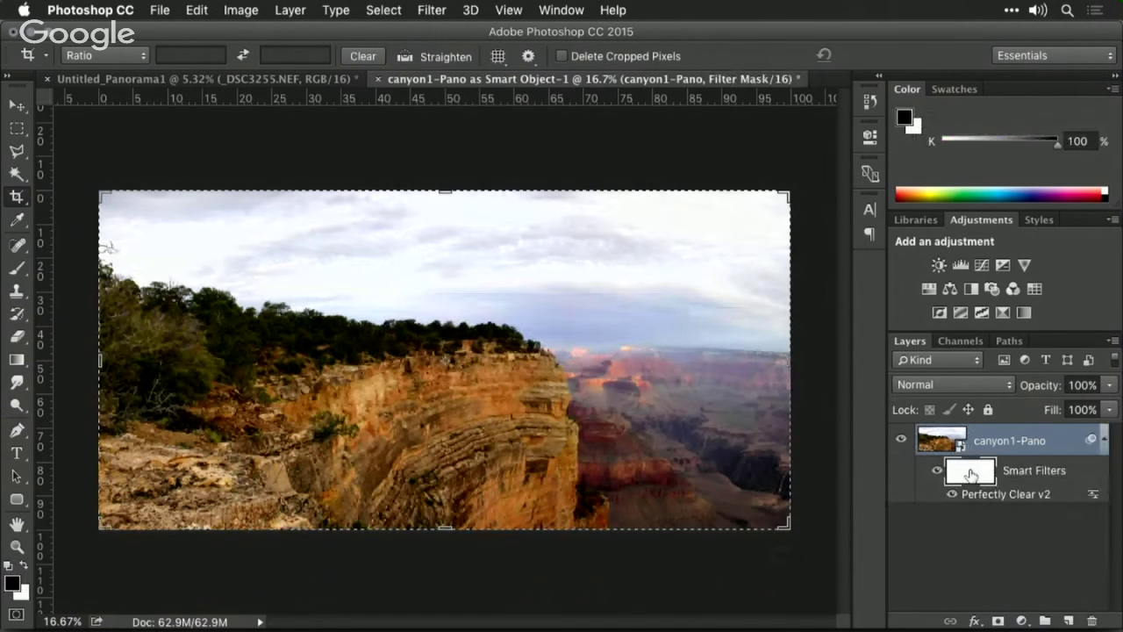
- Paint black over the trees on the smart filter mask with a 175 px brush and compare the image with the mask disabled
key("b")
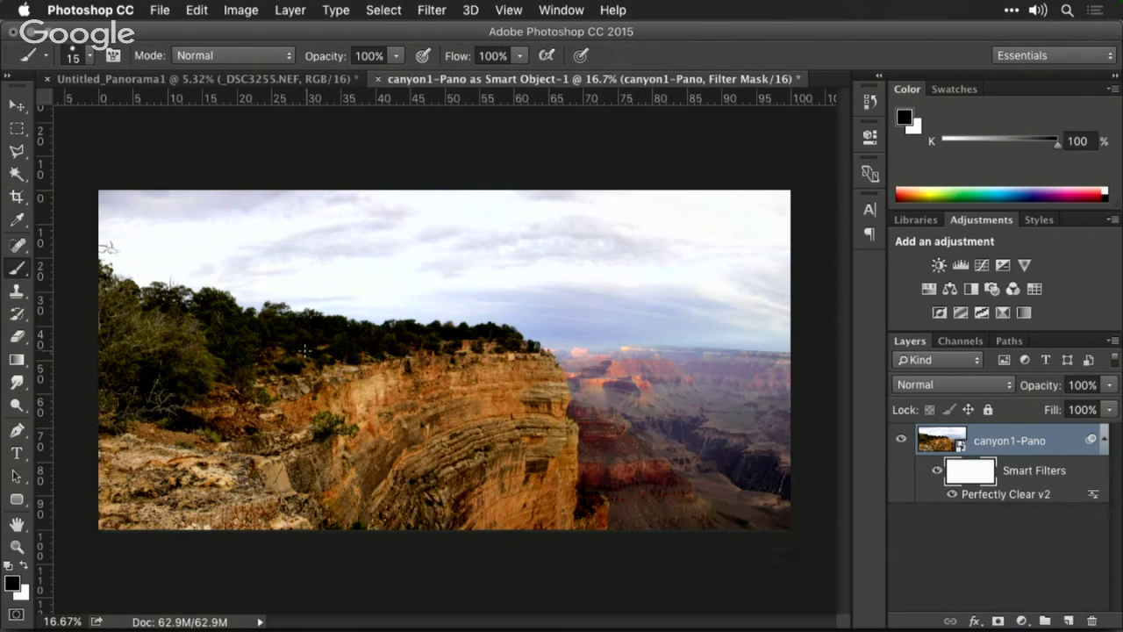
key("bracketright")
key("bracketright")
key("bracketright")
key("bracketright")
key("bracketright")
key("bracketright")
key("bracketright")
key("bracketright")
key("bracketright")
key("bracketright")
key("bracketright")
key("bracketright")
mouse_move(222, 333)
left_mouse_down()
mouse_move(185, 327)
mouse_move(232, 332)
mouse_move(214, 308)
mouse_move(207, 327)
mouse_move(179, 318)
mouse_move(268, 348)
mouse_move(301, 345)
mouse_move(287, 334)
mouse_move(510, 336)
mouse_move(145, 357)
mouse_move(223, 359)
mouse_move(118, 391)
mouse_move(106, 340)
mouse_move(156, 329)
mouse_move(213, 336)
left_mouse_up()
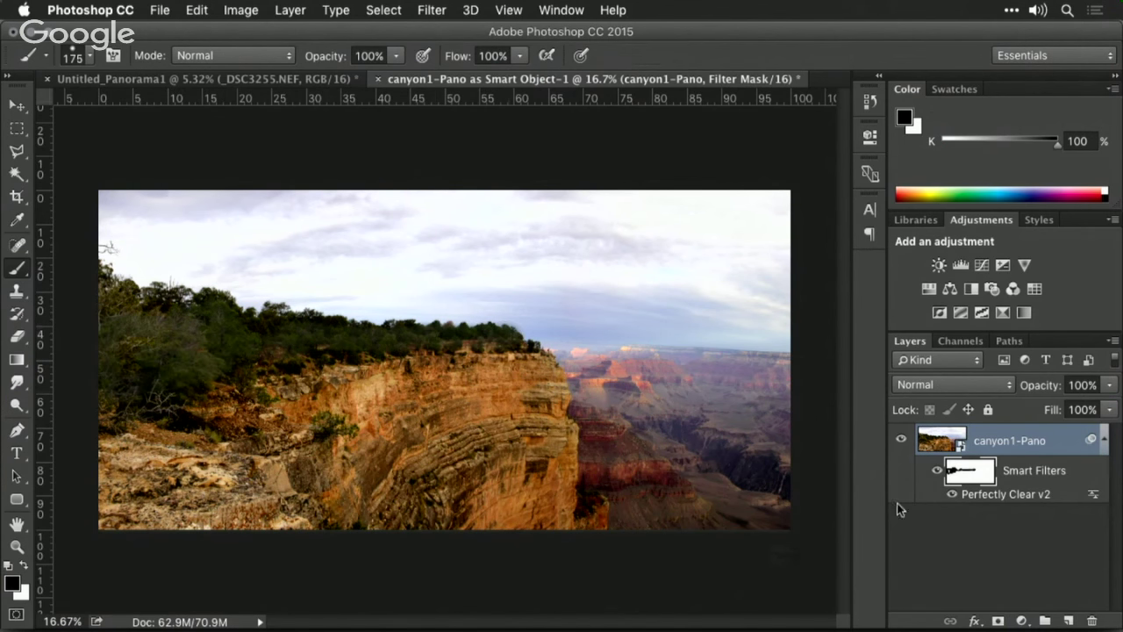
left_click(965, 481, "shift")
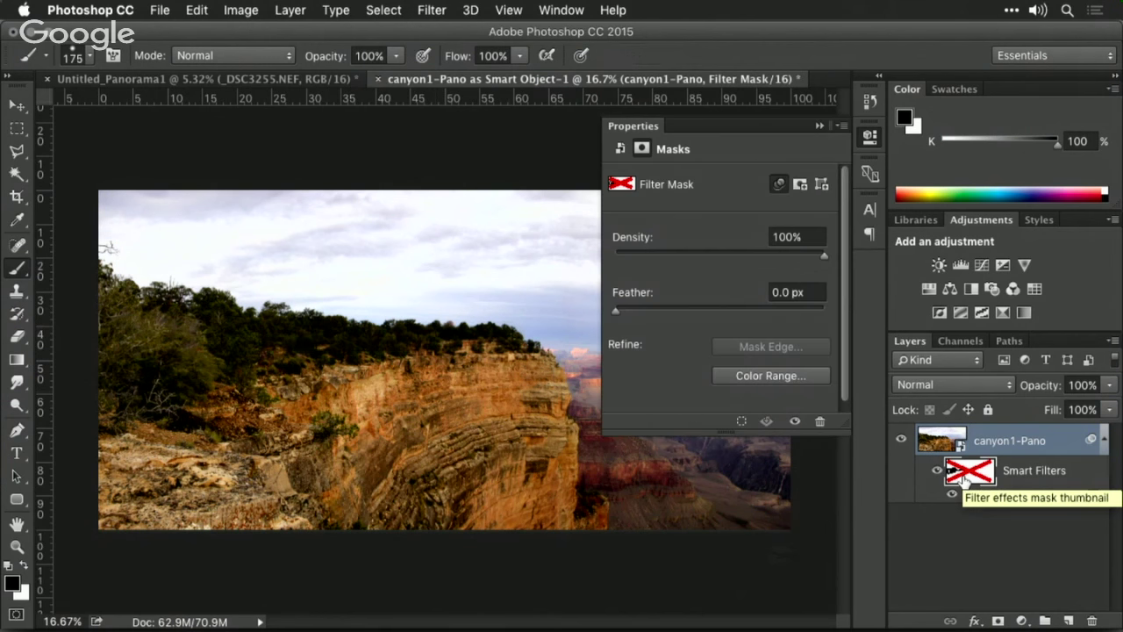
left_click(964, 481, "shift")
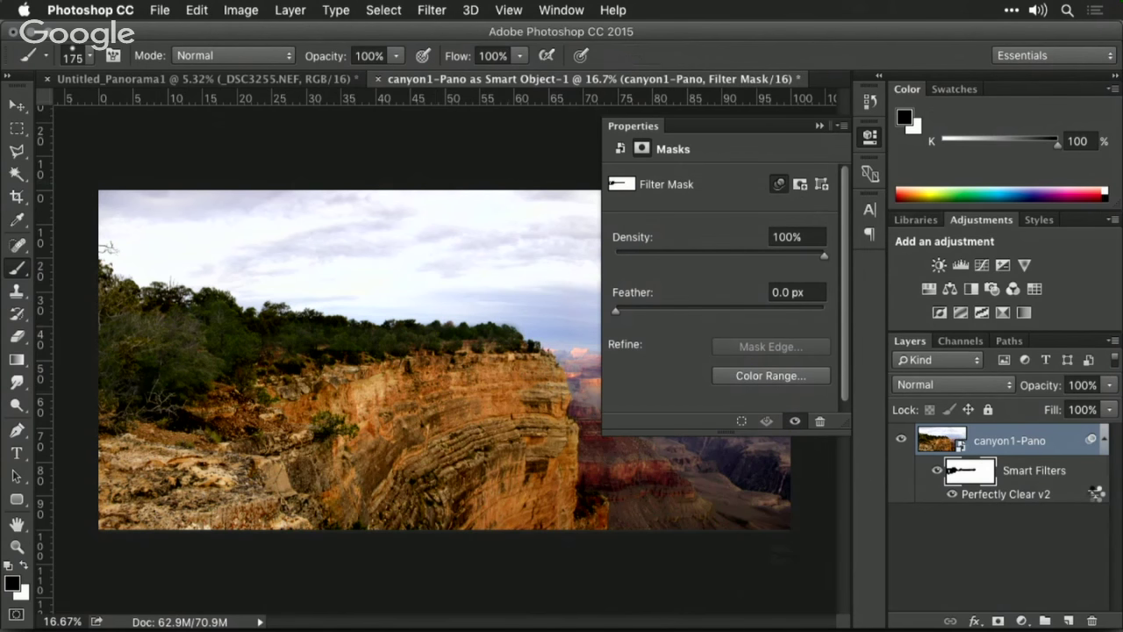
- Set the Perfectly Clear smart filter's blending opacity to 55% and collapse the mask properties
double_click(1097, 494)
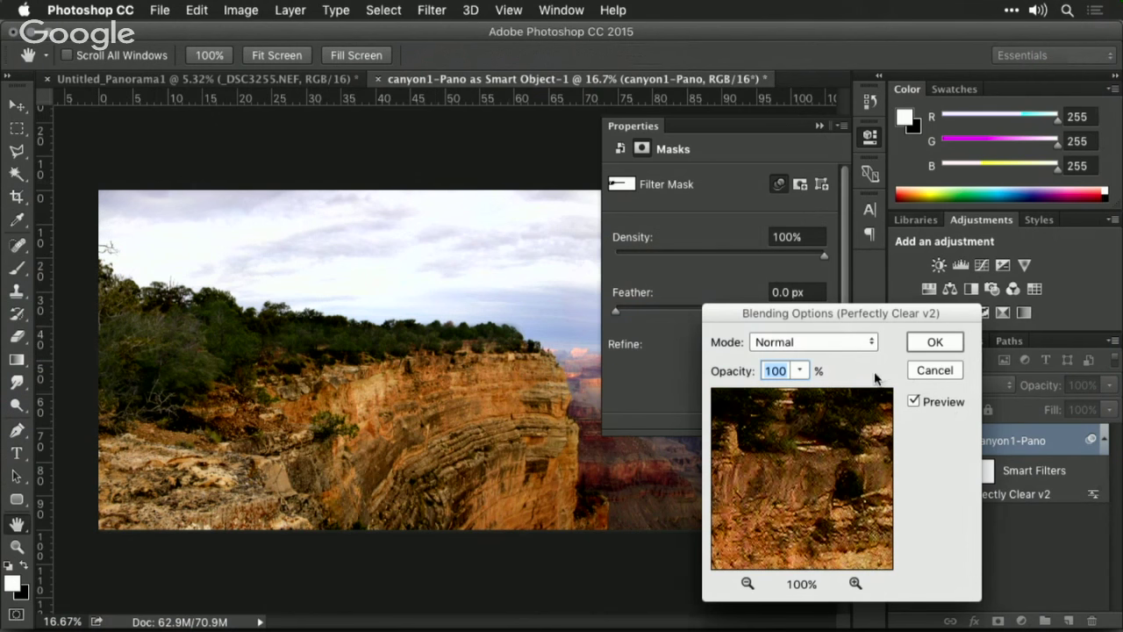
left_click(800, 370)
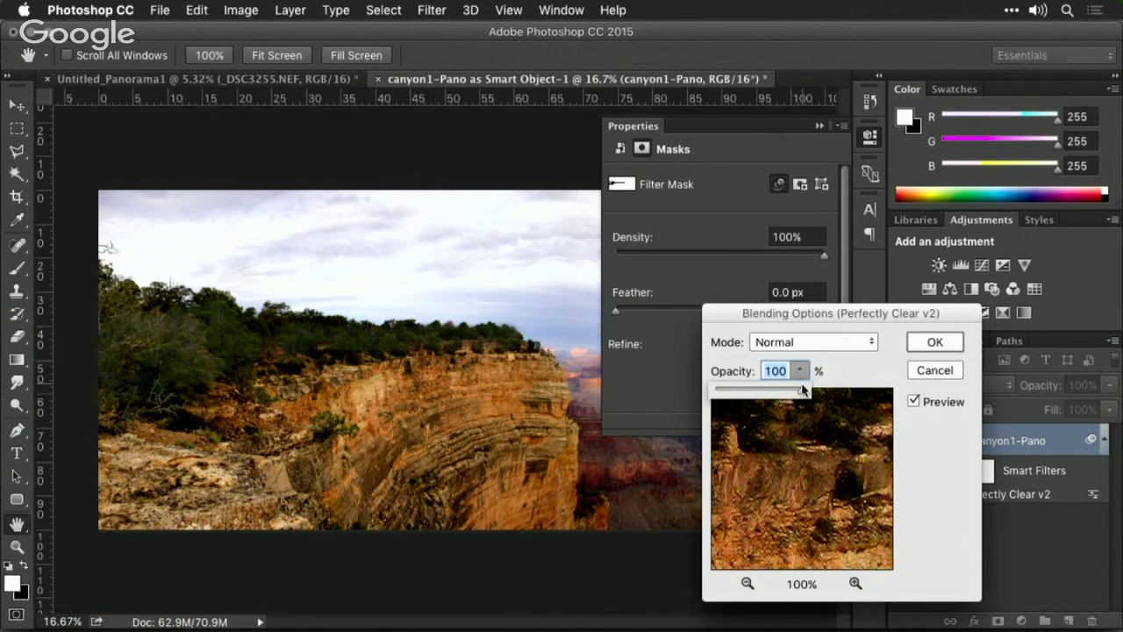
left_click_drag(801, 389, 764, 395)
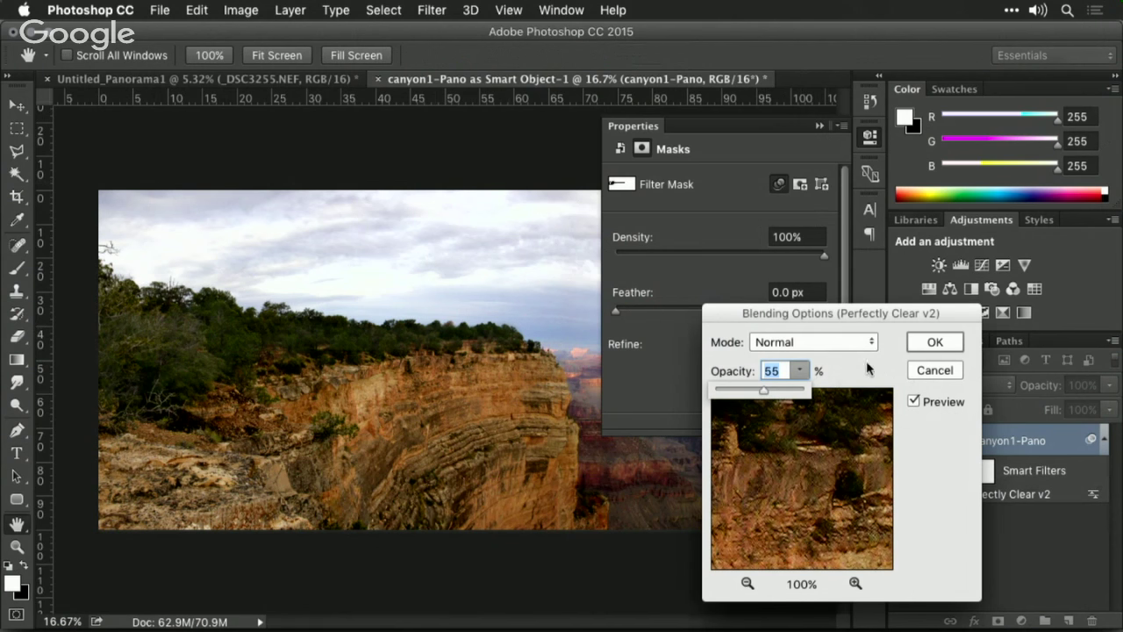
left_click(935, 342)
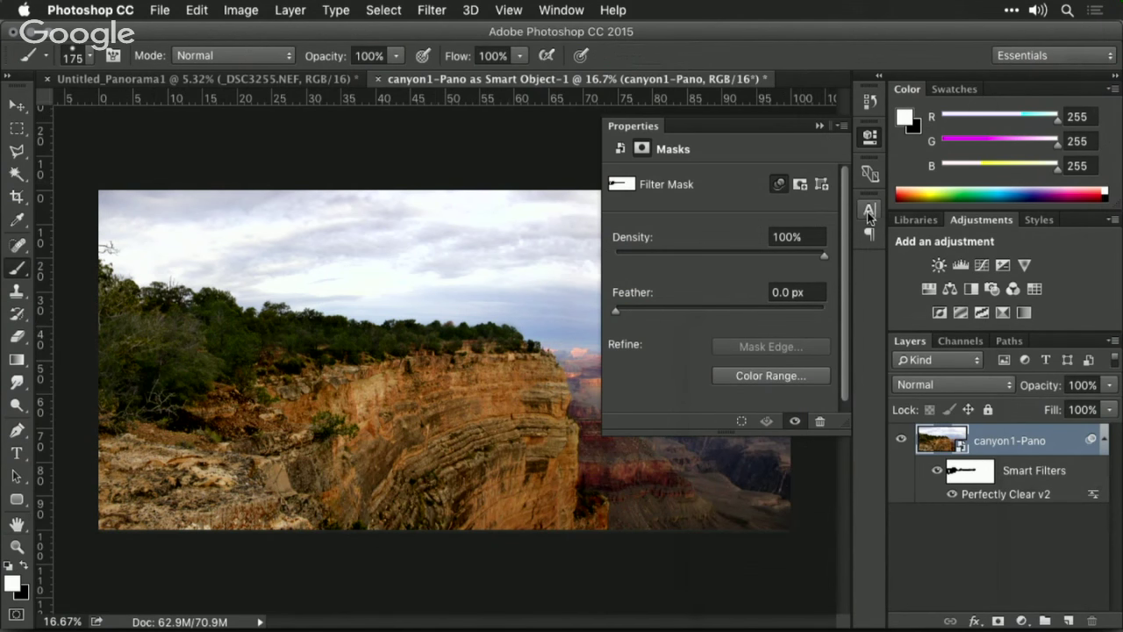
left_click(821, 128)
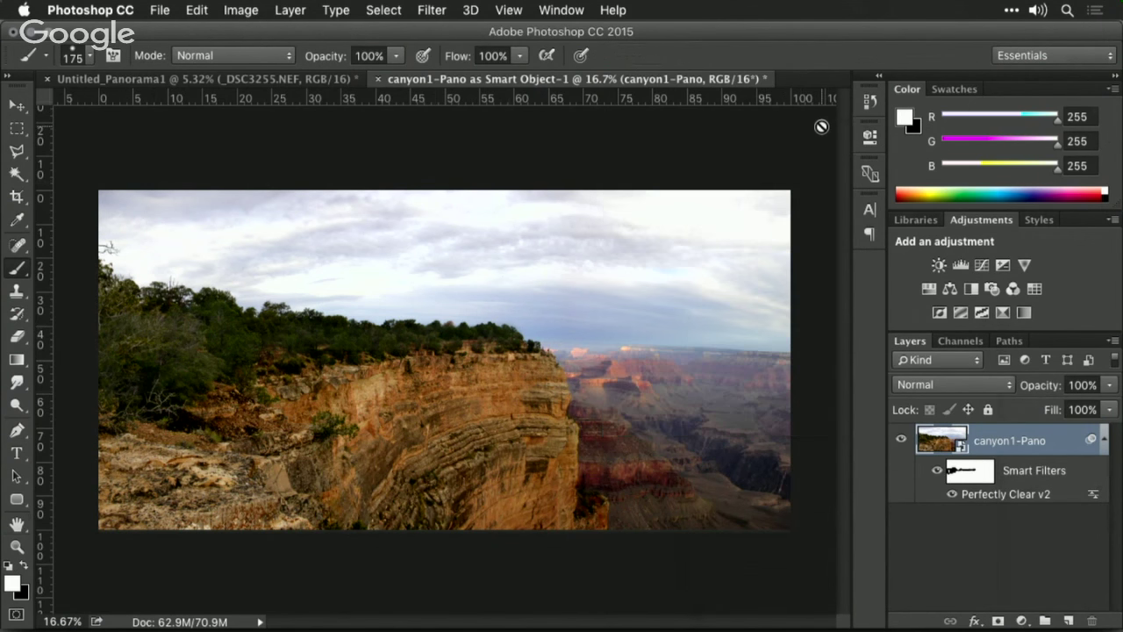